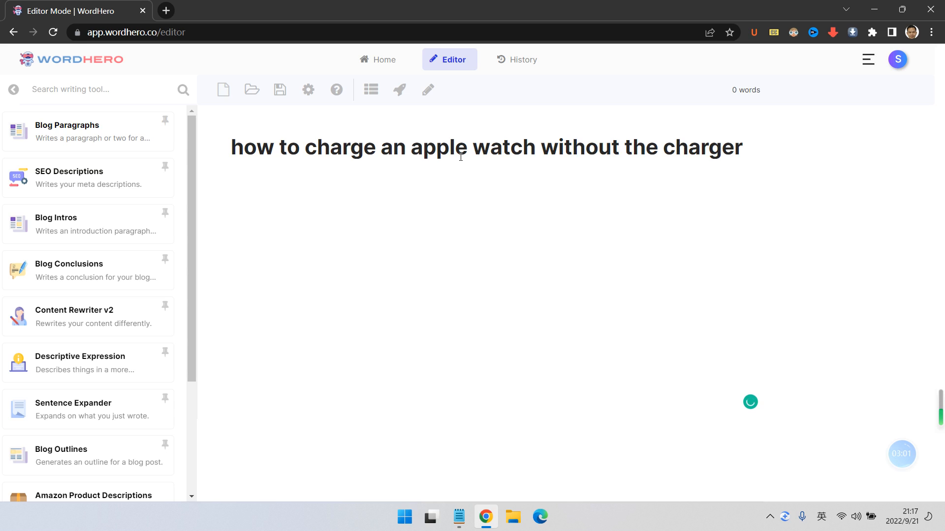
Step: Switch to the Notepad notes and move the window below the article title so both are readable
{"action": "left_click_drag", "start_coordinate": [535, 147], "coordinate": [135, 143]}
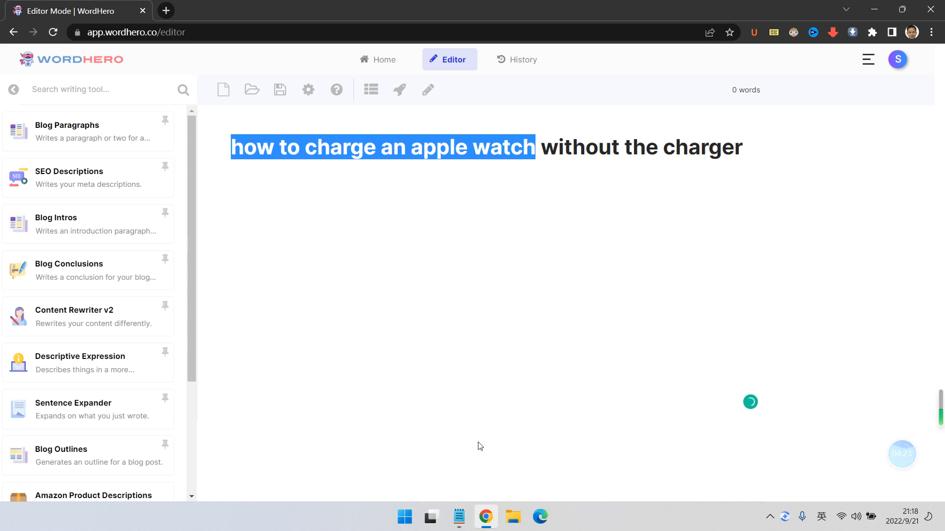
{"action": "left_click", "coordinate": [458, 517]}
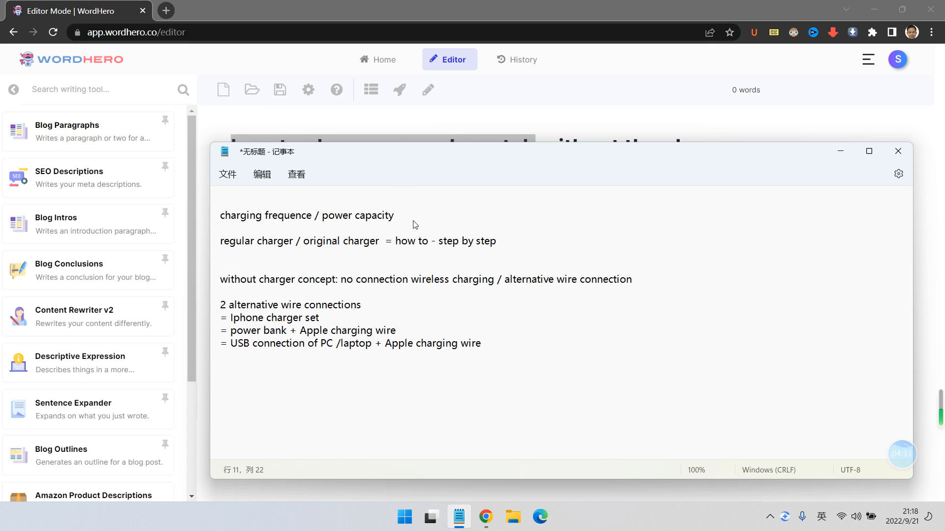
{"action": "left_click_drag", "start_coordinate": [430, 151], "coordinate": [439, 203]}
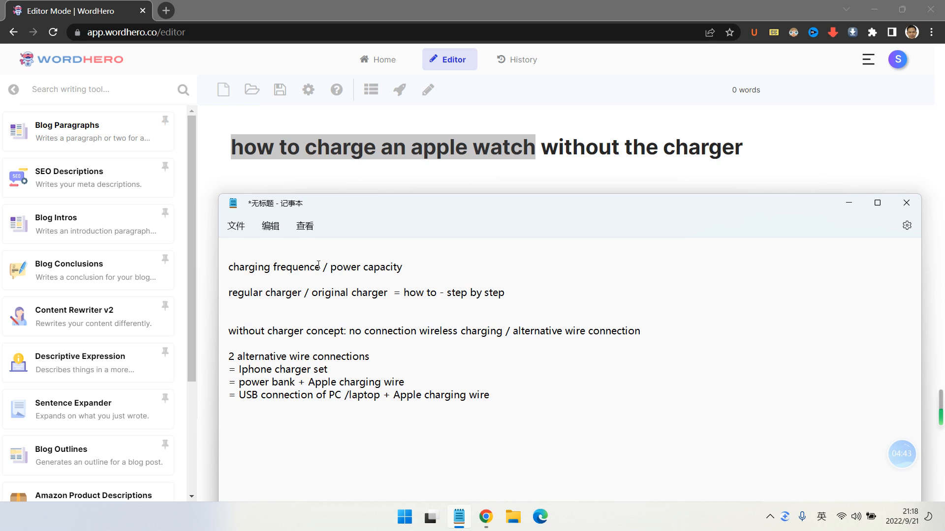
Step: Insert "apple watch" before "charger" in the note's line "regular charger / original charger = how to - step by step"
{"action": "left_click_drag", "start_coordinate": [320, 267], "coordinate": [215, 274]}
{"action": "left_click", "coordinate": [350, 268]}
{"action": "type", "text": "apple "}
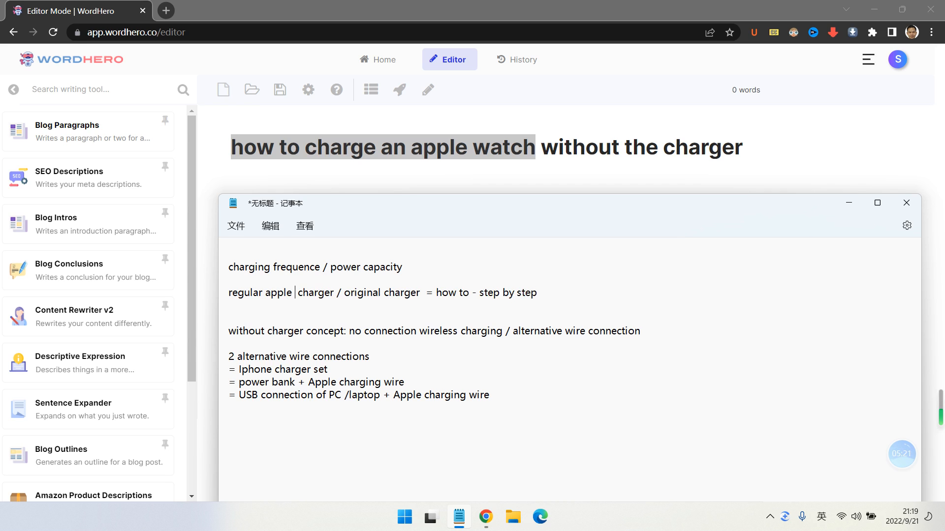
{"action": "type", "text": "watch"}
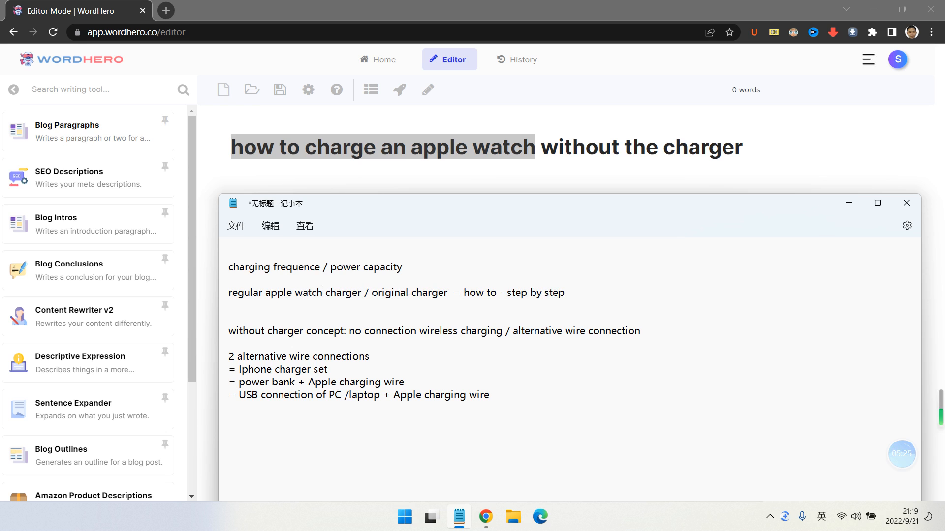
{"action": "left_click_drag", "start_coordinate": [229, 292], "coordinate": [451, 293]}
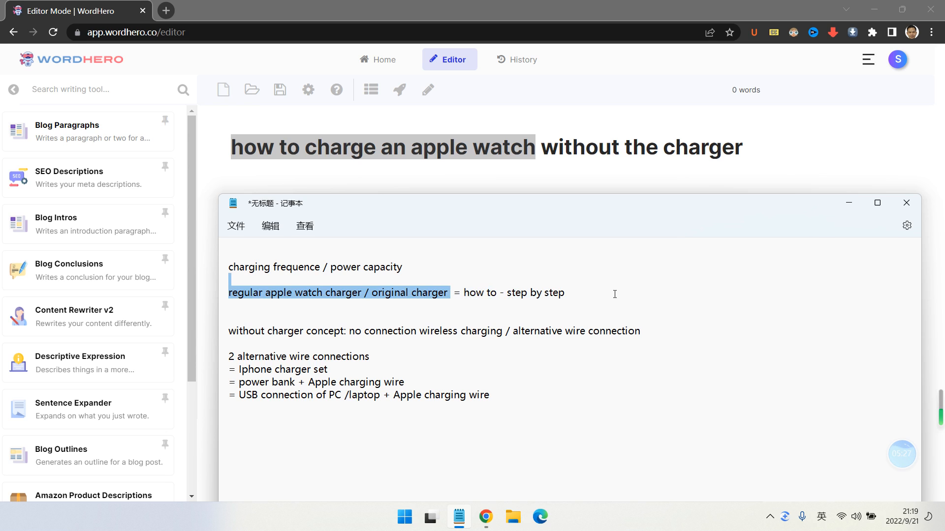
{"action": "left_click", "coordinate": [616, 294]}
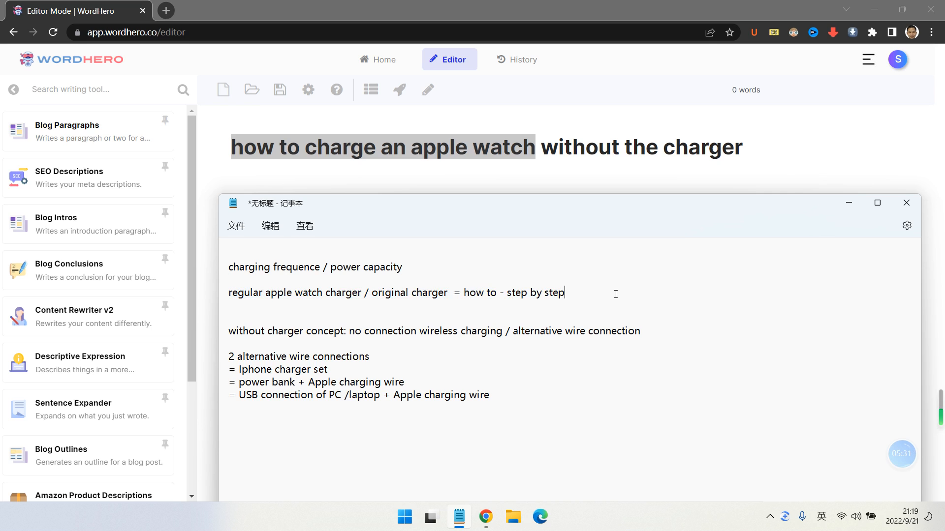
Step: Put the no-connection text on its own line below "without charger concept:" numbered "1.", and number the alternative wire connections line "2."
{"action": "left_click", "coordinate": [256, 339]}
{"action": "left_click", "coordinate": [234, 355]}
{"action": "type", "text": "."}
{"action": "left_click", "coordinate": [347, 335]}
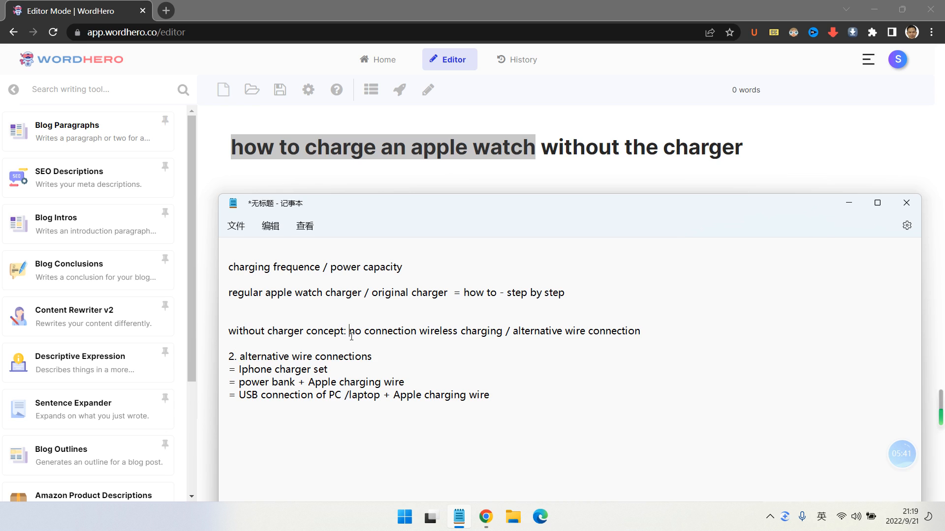
{"action": "key", "text": "Return"}
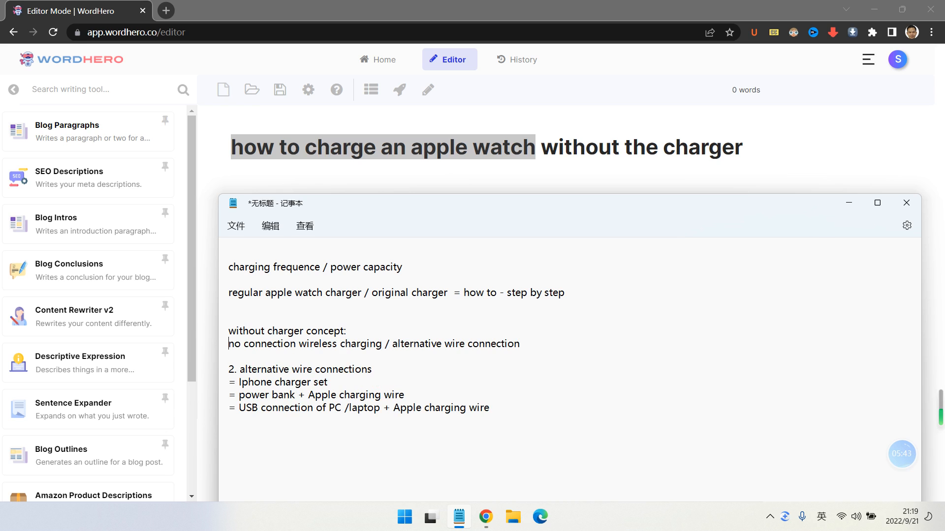
{"action": "key", "text": "Return"}
{"action": "type", "text": "1."}
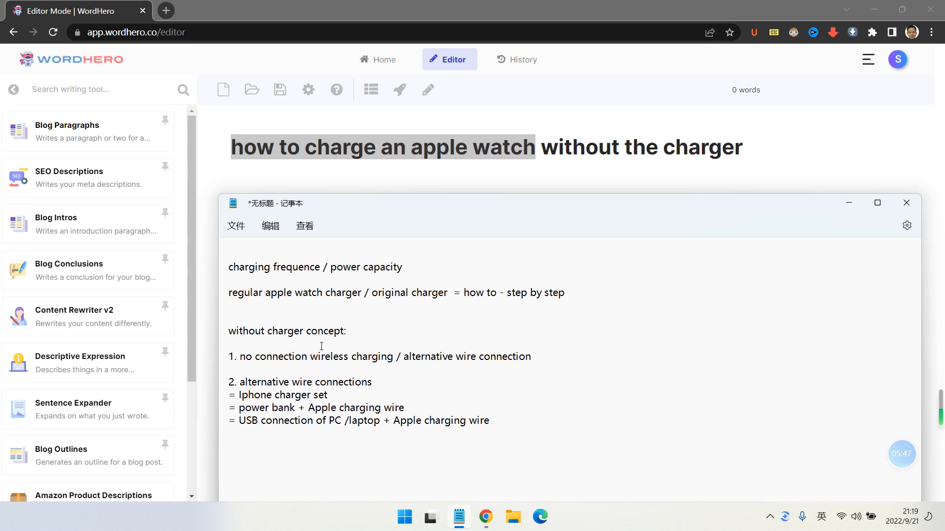
Step: Reword note item 1 as "no wire connection: wireless charging", removing "/ alternative wire connection"
{"action": "left_click", "coordinate": [307, 356]}
{"action": "type", "text": ":"}
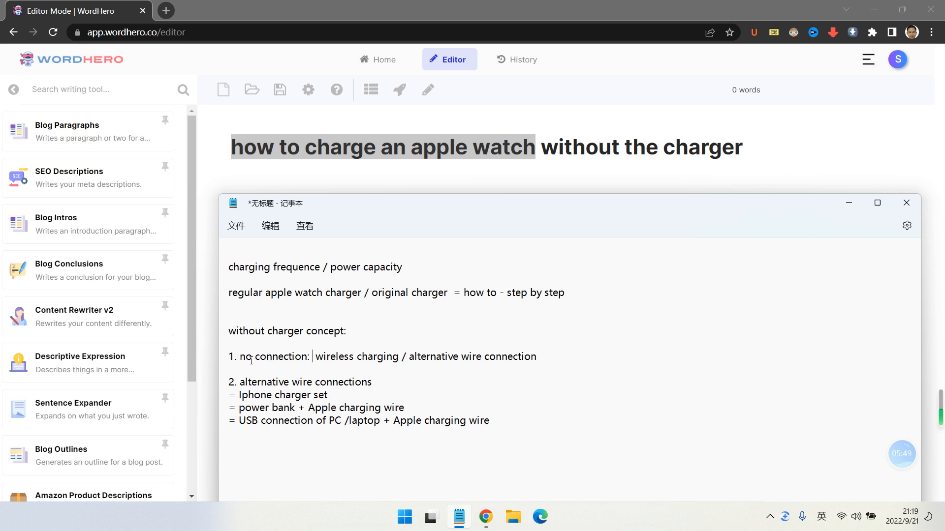
{"action": "left_click", "coordinate": [251, 361]}
{"action": "type", "text": "wire"}
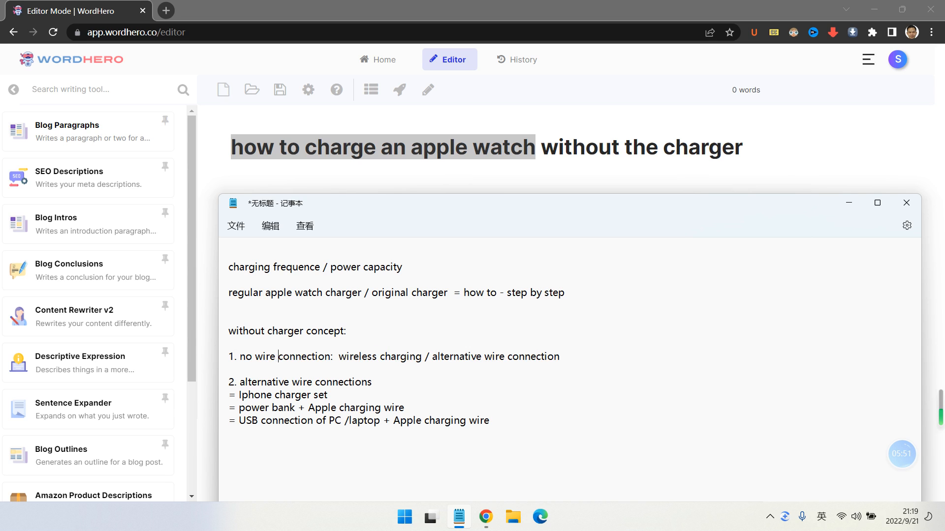
{"action": "left_click_drag", "start_coordinate": [422, 356], "coordinate": [570, 358]}
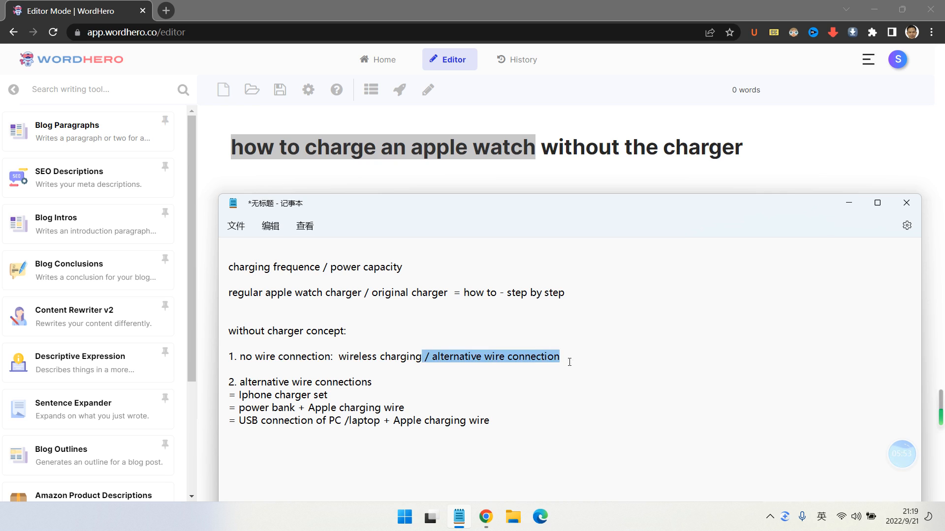
{"action": "key", "text": "BackSpace"}
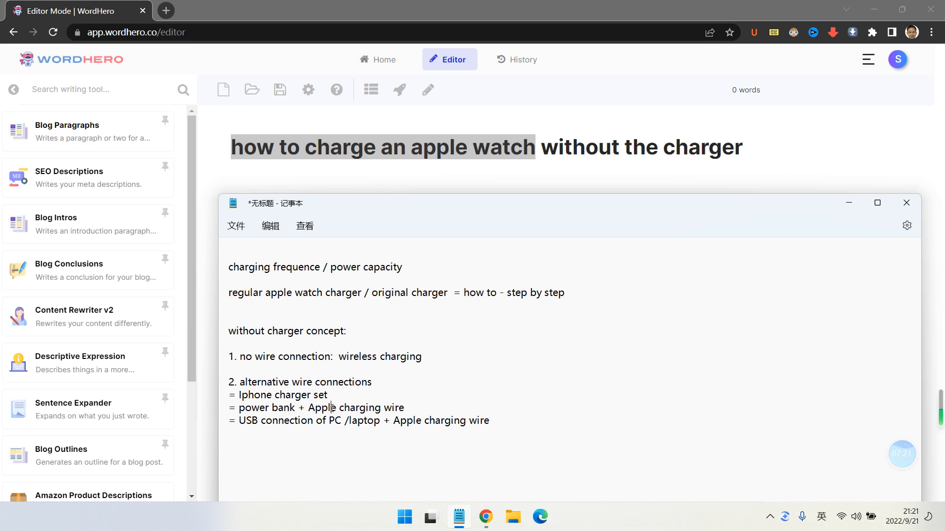
Step: Switch back to the WordHero editor and generate a blog outline from the title into the body
{"action": "left_click", "coordinate": [337, 393]}
{"action": "left_click", "coordinate": [392, 187]}
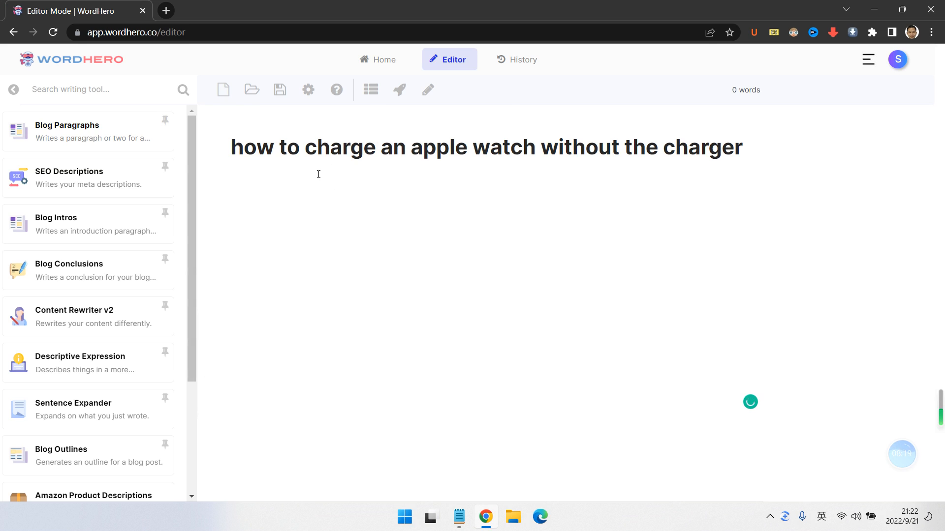
{"action": "left_click", "coordinate": [372, 91]}
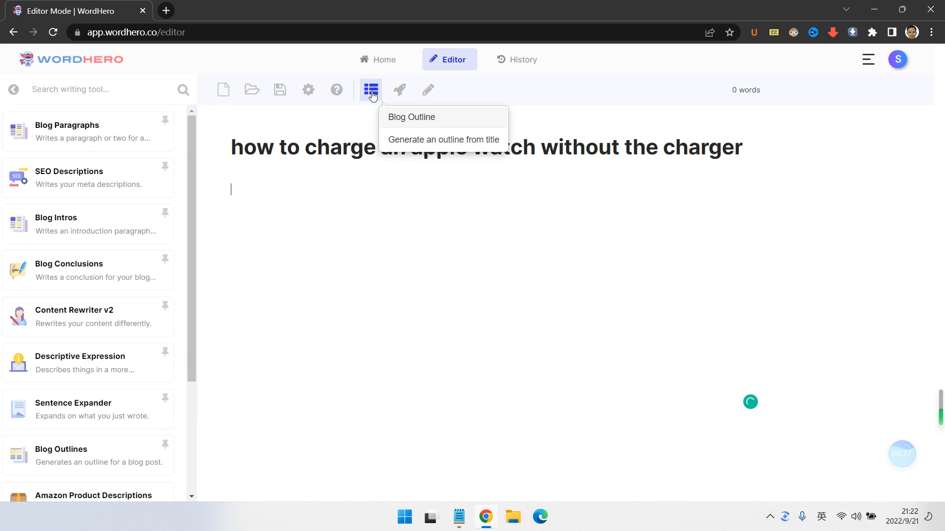
{"action": "left_click", "coordinate": [373, 93]}
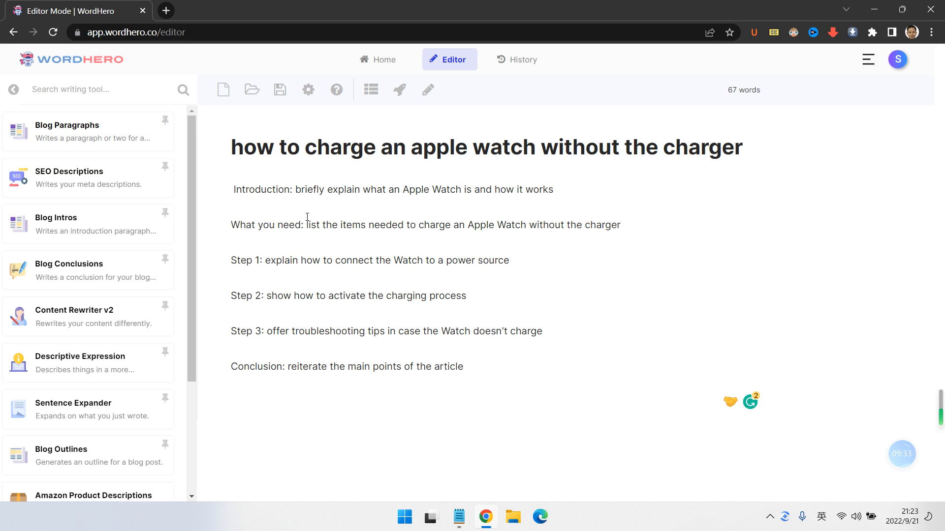
Step: Check the Notepad notes, return to the WordHero editor and add an empty paragraph between Step 3 and the Conclusion
{"action": "left_click", "coordinate": [459, 516]}
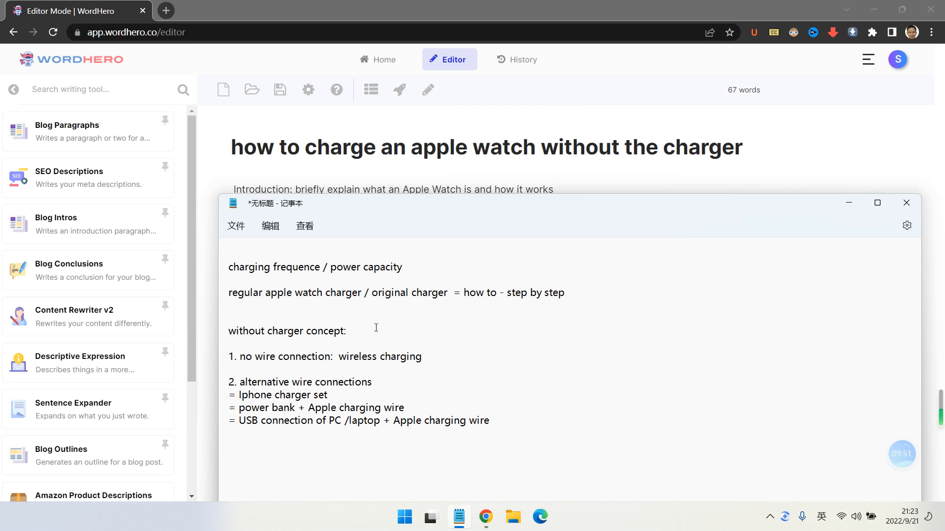
{"action": "key", "text": "alt+Tab"}
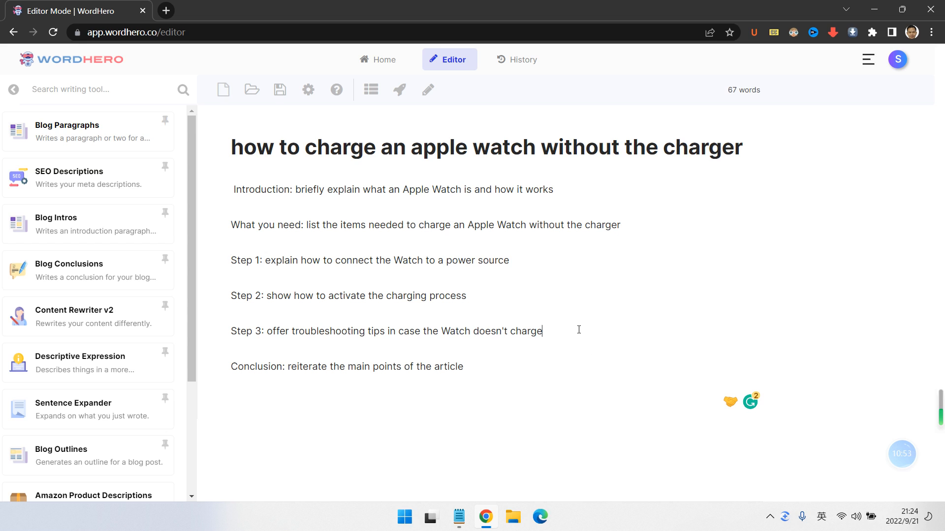
{"action": "key", "text": "Return"}
{"action": "key", "text": "Return"}
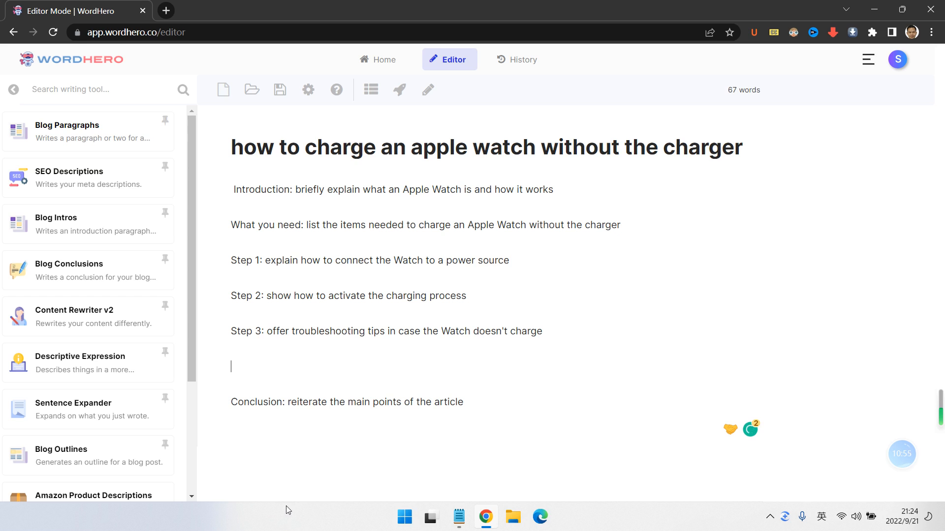
Step: Cut "charging frequence / power capacity" from the Notepad notes and paste it on a new line under the Introduction in WordHero
{"action": "left_click", "coordinate": [460, 516]}
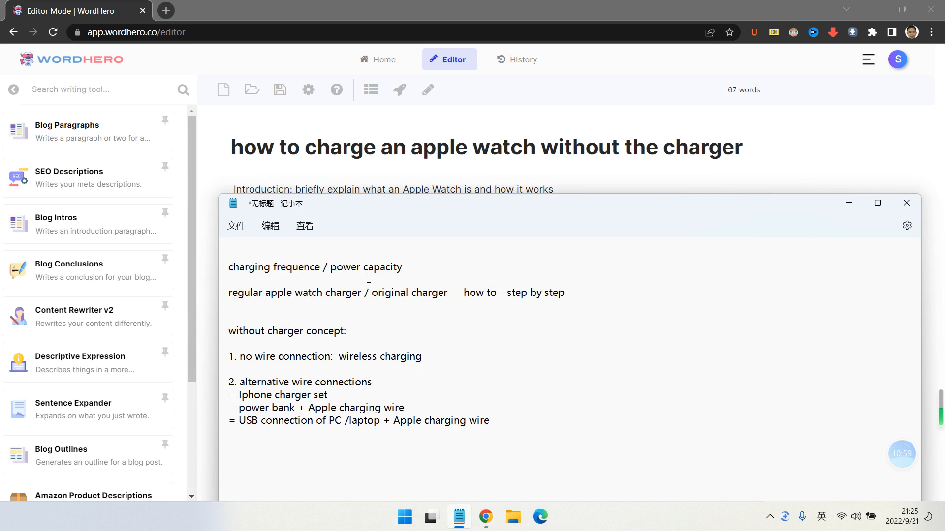
{"action": "left_click_drag", "start_coordinate": [413, 262], "coordinate": [224, 264]}
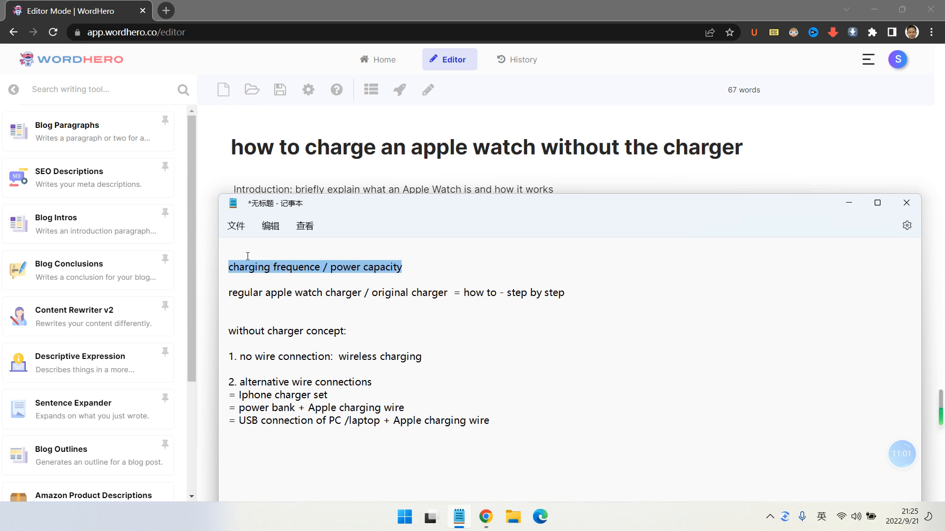
{"action": "key", "text": "ctrl+x"}
{"action": "left_click", "coordinate": [590, 193]}
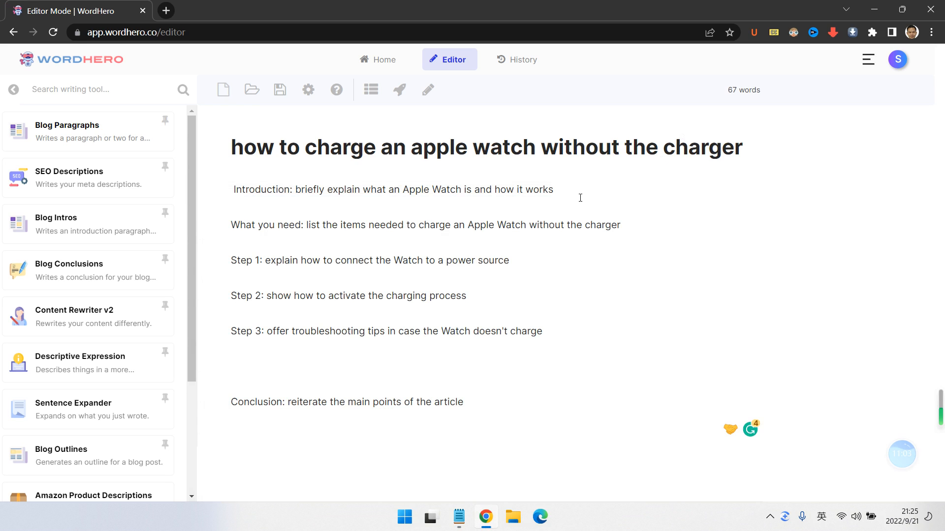
{"action": "key", "text": "Return"}
{"action": "key", "text": "ctrl+v"}
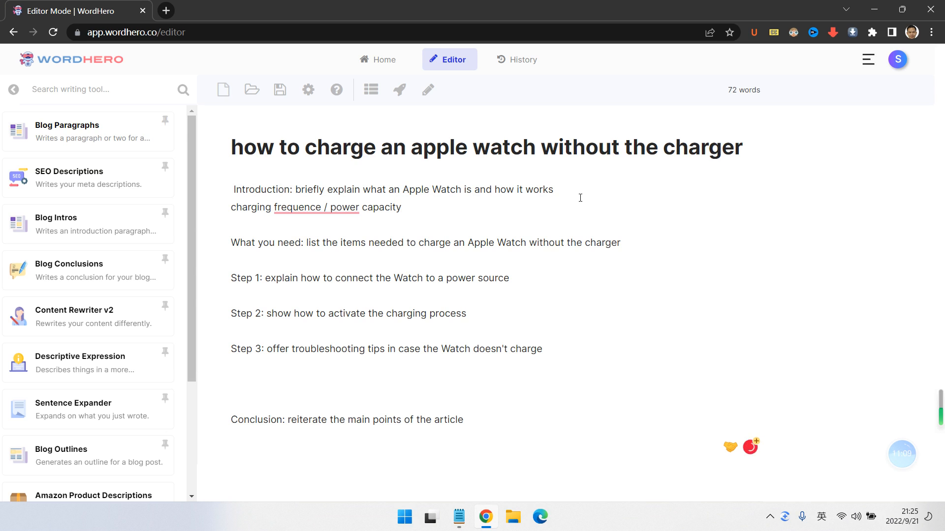
Step: Correct the pasted line under the Introduction to read "charging frequency, power capacity"
{"action": "left_click", "coordinate": [328, 206]}
{"action": "key", "text": "BackSpace"}
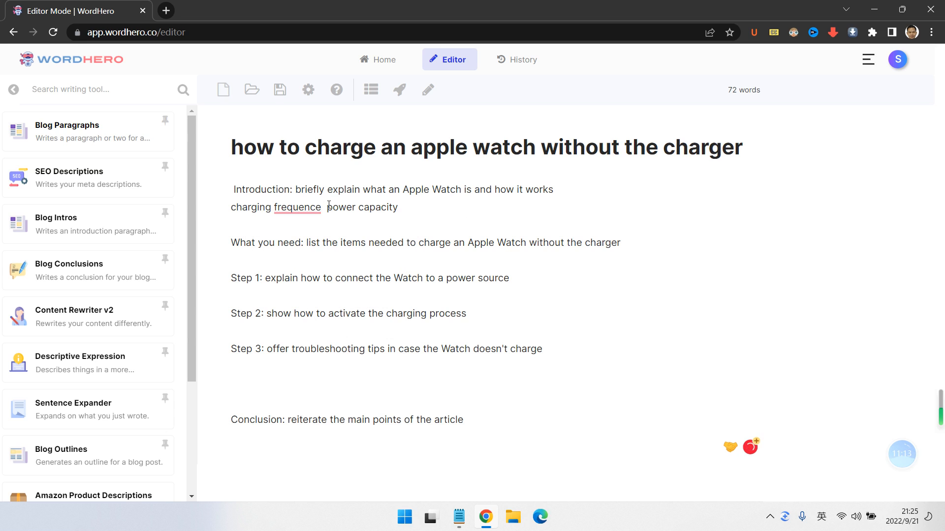
{"action": "type", "text": ","}
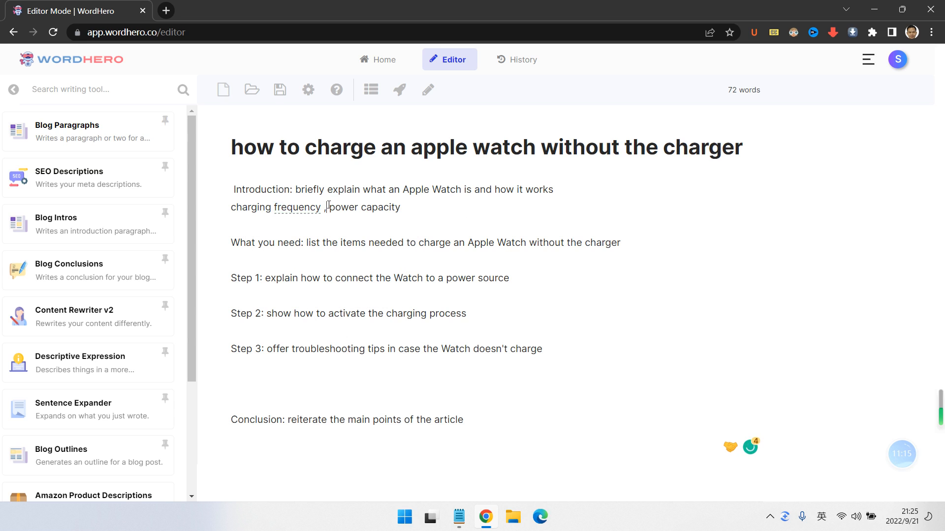
{"action": "key", "text": "Left"}
{"action": "key", "text": "BackSpace"}
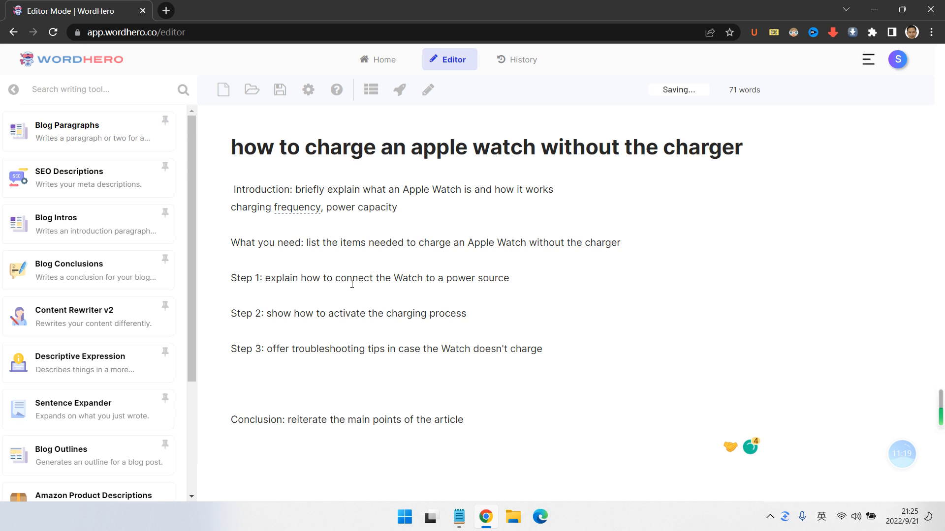
Step: In Notepad, cut the line "regular apple watch charger / original charger = how to - step by step" and undo its removal from the notes
{"action": "left_click", "coordinate": [467, 520]}
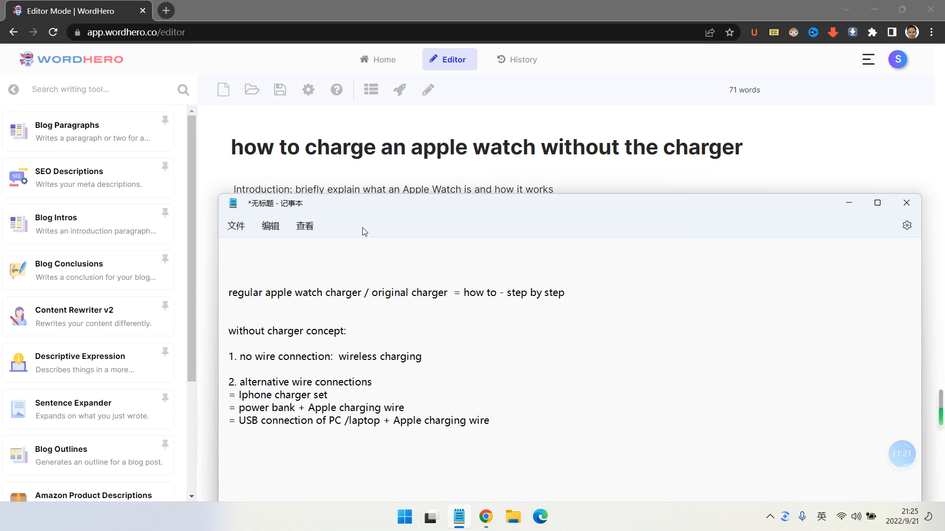
{"action": "left_click_drag", "start_coordinate": [603, 296], "coordinate": [227, 292]}
{"action": "left_click", "coordinate": [429, 300]}
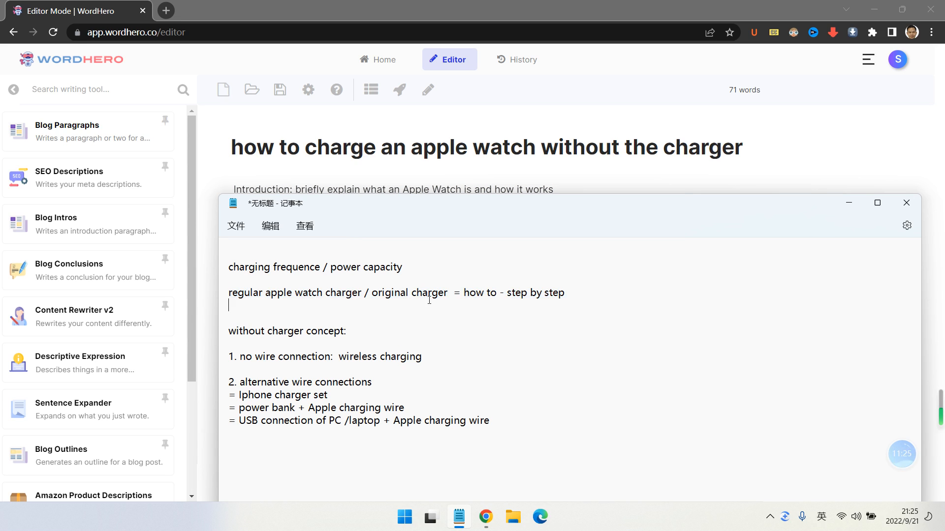
{"action": "double_click", "coordinate": [309, 293]}
{"action": "left_click", "coordinate": [257, 295]}
{"action": "left_click_drag", "start_coordinate": [230, 294], "coordinate": [450, 300]}
{"action": "left_click", "coordinate": [596, 276]}
{"action": "left_click_drag", "start_coordinate": [571, 294], "coordinate": [226, 295]}
{"action": "key", "text": "BackSpace"}
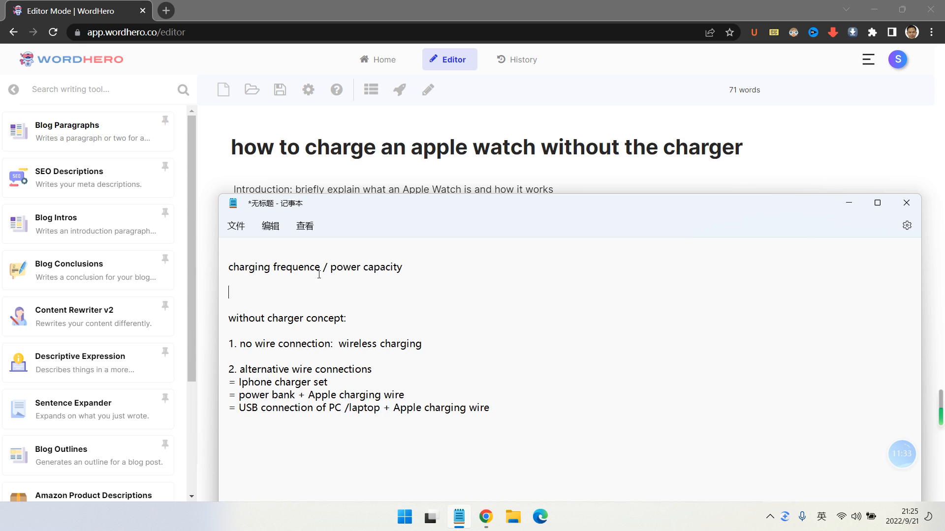
{"action": "key", "text": "ctrl+z"}
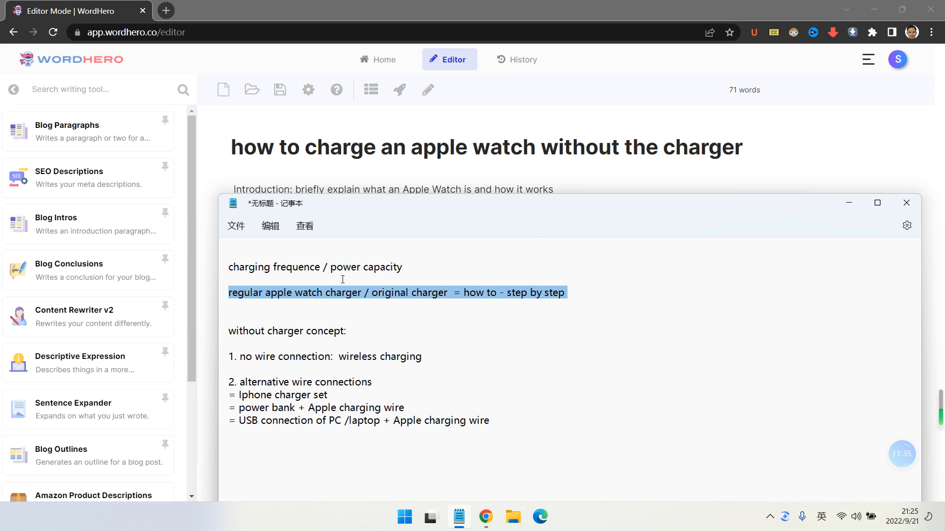
Step: Return to WordHero, paste the regular apple watch charger line between "What you need" and Step 1, and remove the extra blank line
{"action": "key", "text": "alt+Tab"}
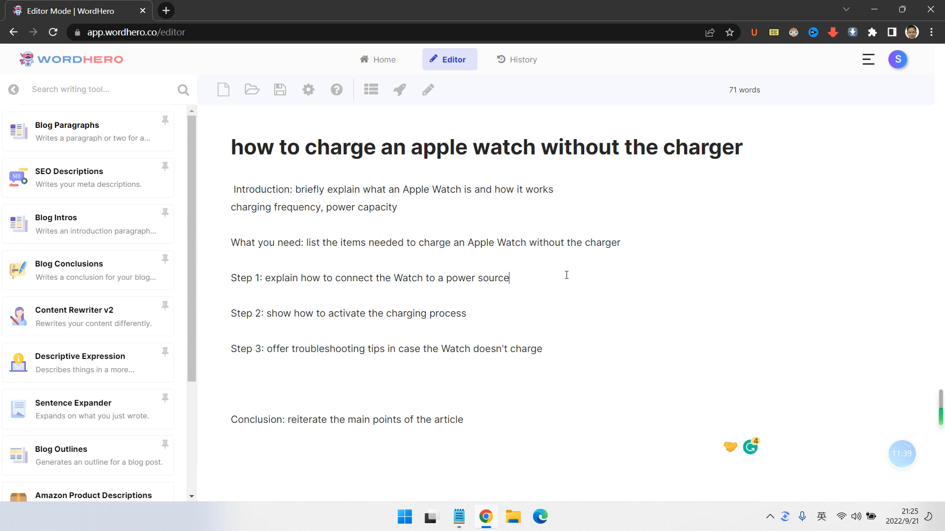
{"action": "left_click", "coordinate": [645, 253]}
{"action": "key", "text": "Return"}
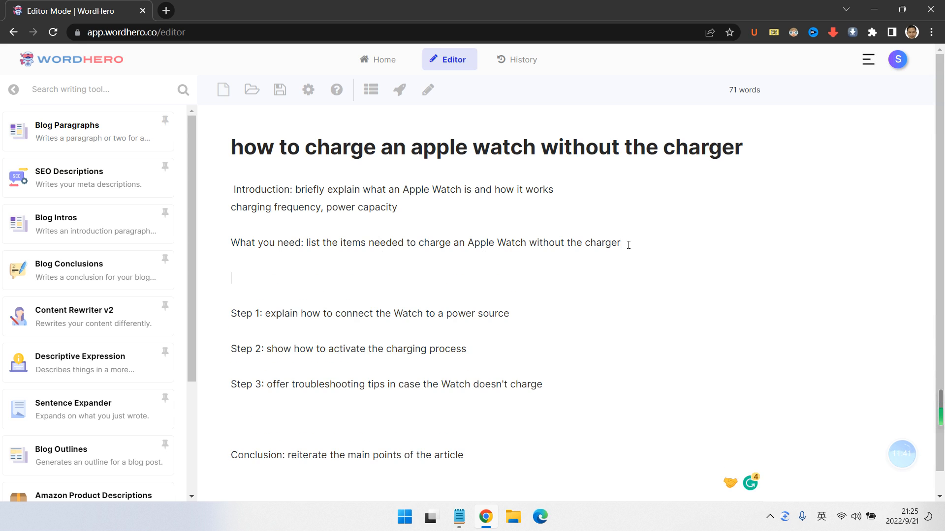
{"action": "key", "text": "ctrl+v"}
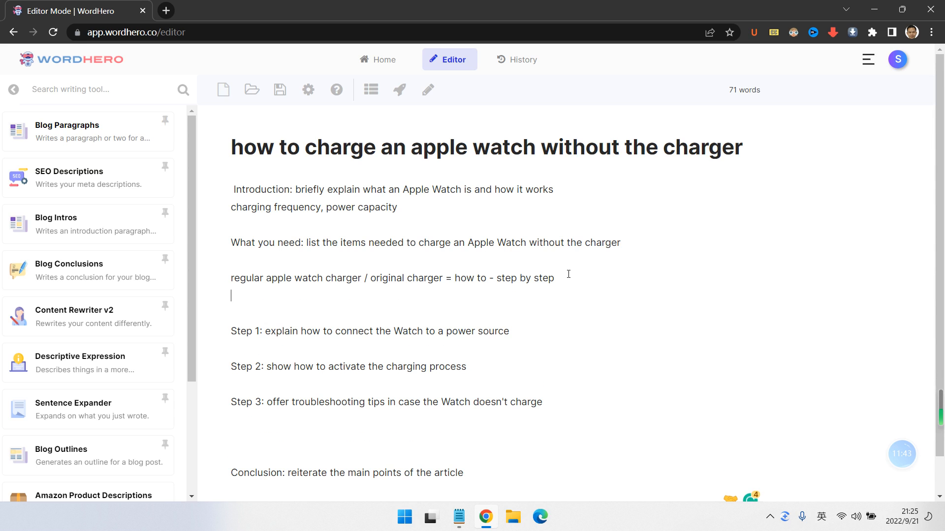
{"action": "key", "text": "BackSpace"}
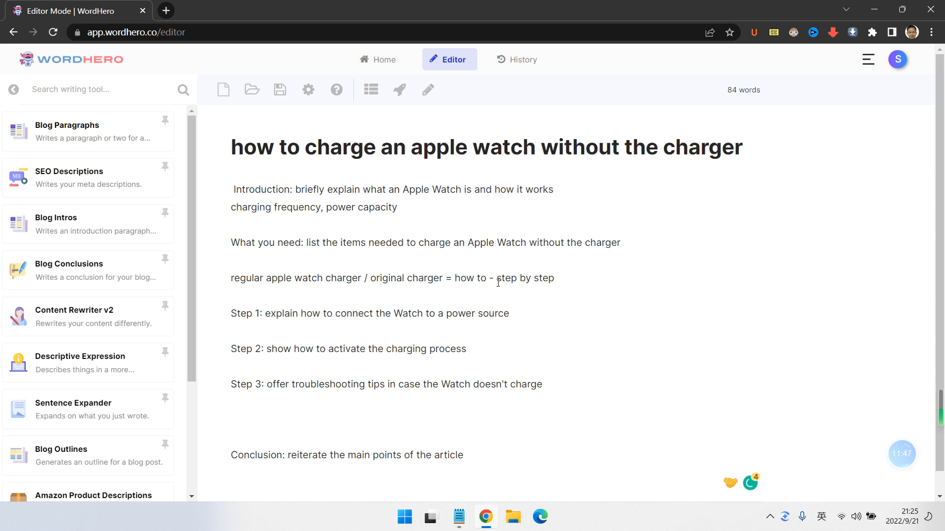
Step: Write "Alternative charging solutions without" on the empty line between Step 3 and the Conclusion
{"action": "scroll", "coordinate": [464, 369], "scroll_direction": "down", "scroll_amount": 1}
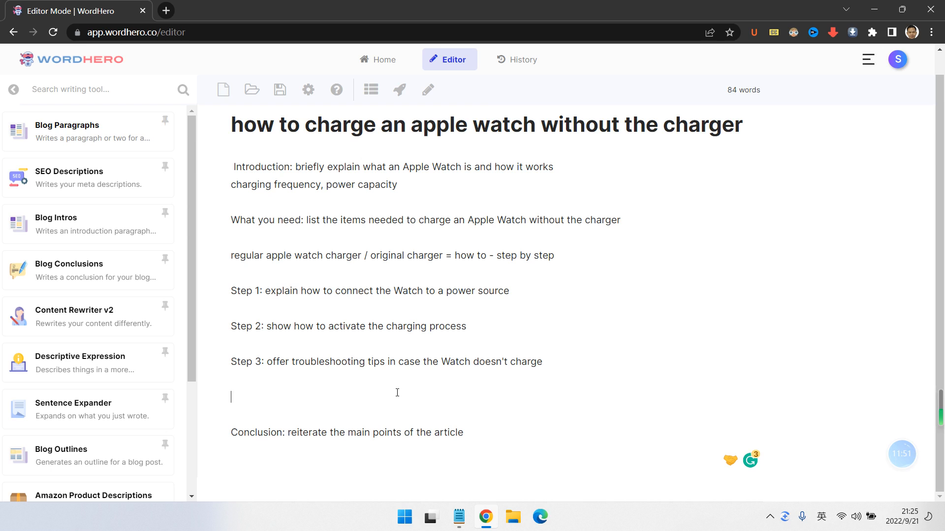
{"action": "type", "text": "Q"}
{"action": "key", "text": "BackSpace"}
{"action": "type", "text": "Alternative option"}
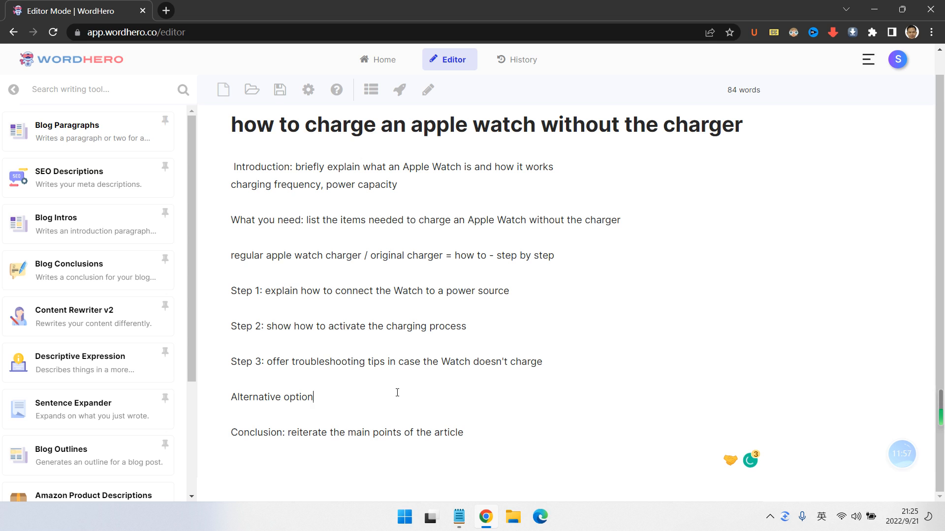
{"action": "key", "text": "BackSpace"}
{"action": "key", "text": "BackSpace"}
{"action": "key", "text": "BackSpace"}
{"action": "key", "text": "BackSpace"}
{"action": "key", "text": "BackSpace"}
{"action": "key", "text": "BackSpace"}
{"action": "type", "text": "charging solutions without"}
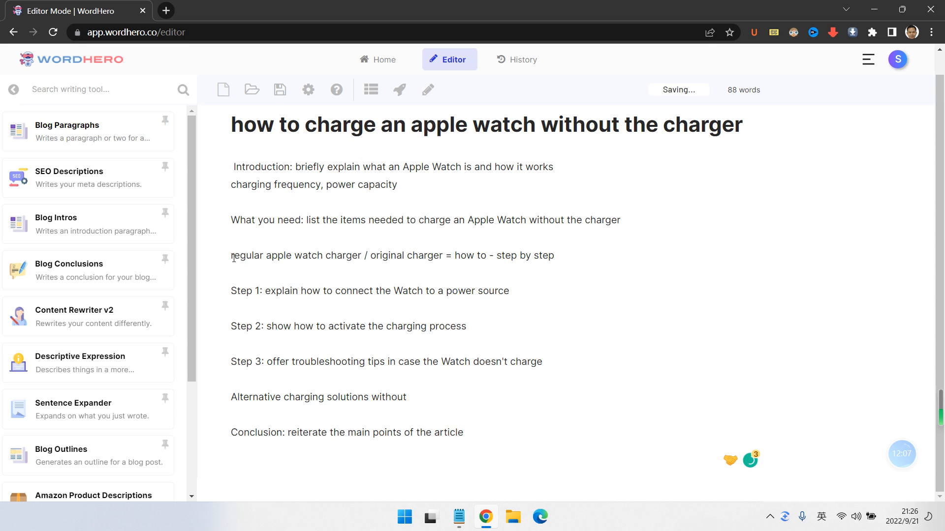
Step: Copy "regular apple watch charger / original charger" from the line above Step 1 and append it to the Alternative charging solutions line
{"action": "left_click_drag", "start_coordinate": [231, 256], "coordinate": [444, 259]}
{"action": "key", "text": "ctrl+c"}
{"action": "left_click", "coordinate": [434, 407]}
{"action": "left_click", "coordinate": [434, 396]}
{"action": "key", "text": "ctrl+v"}
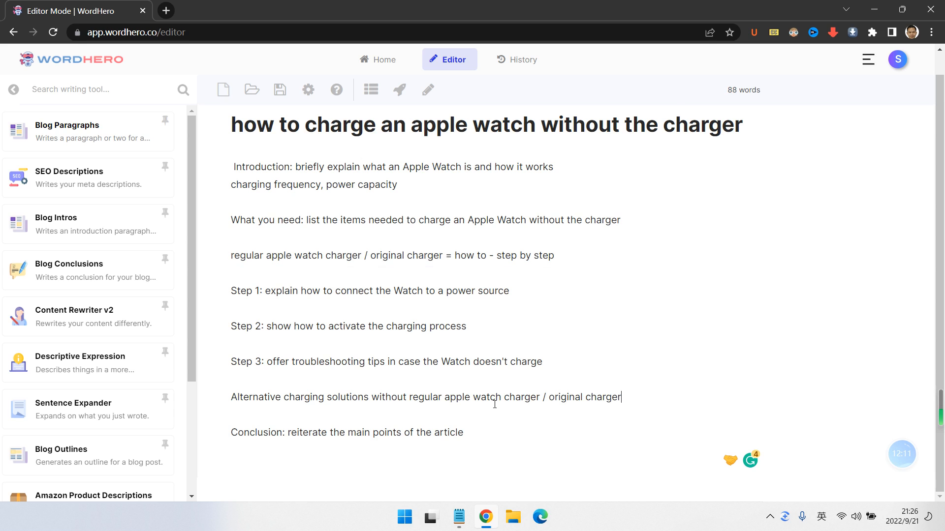
Step: Replace the slash in the Alternative charging solutions line with "or say" and remove the extra space before it
{"action": "double_click", "coordinate": [544, 397]}
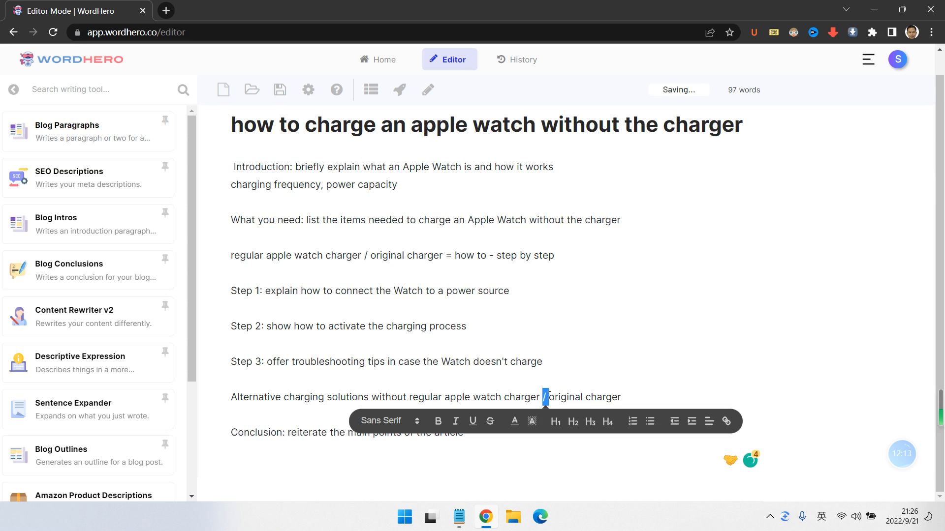
{"action": "type", "text": "or"}
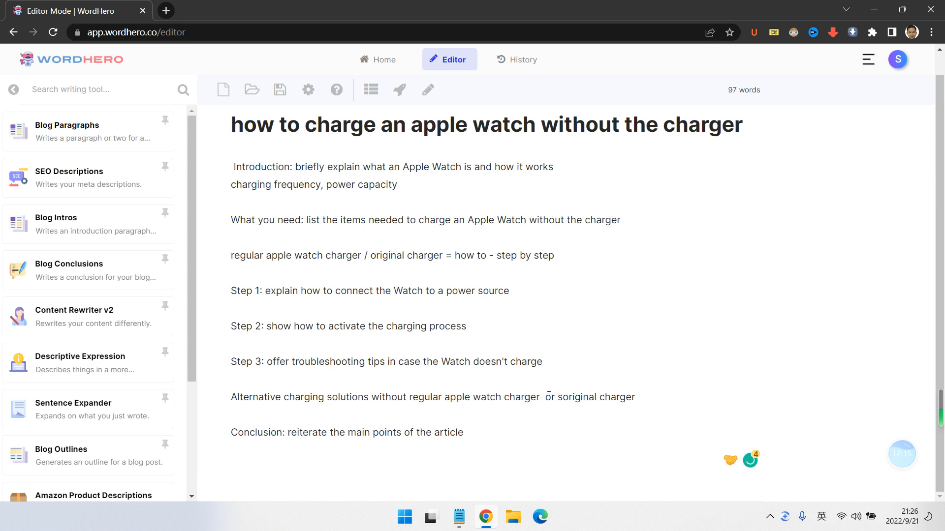
{"action": "type", "text": " say"}
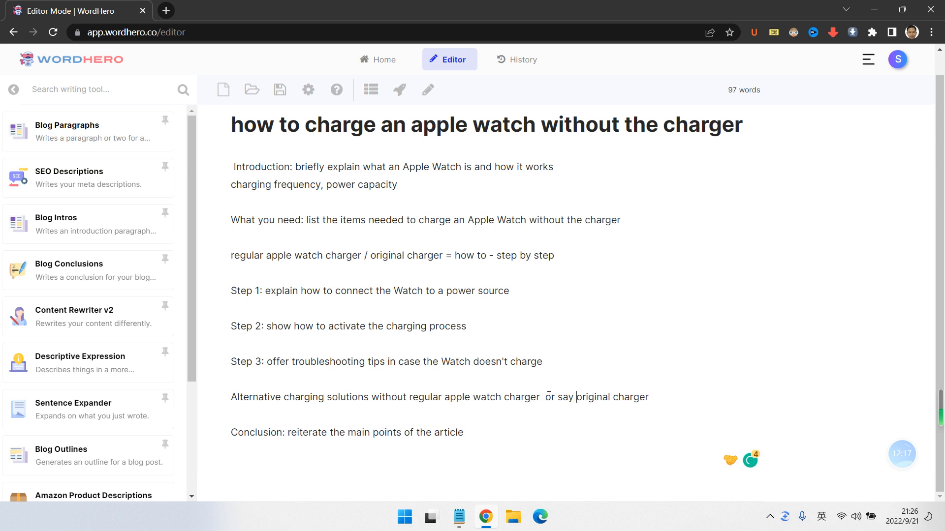
{"action": "left_click", "coordinate": [540, 398]}
{"action": "key", "text": "Delete"}
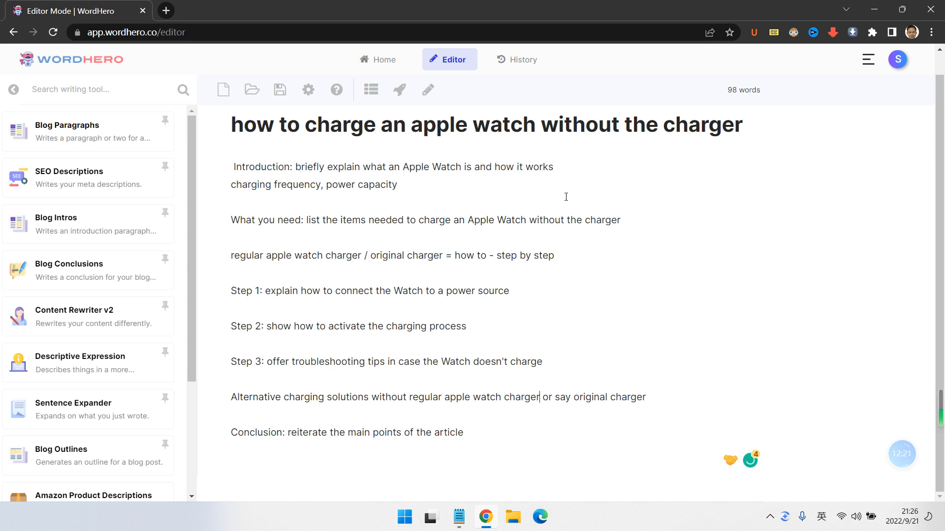
Step: Replace the slash in the regular apple watch charger line above Step 1 with "or say"
{"action": "left_click_drag", "start_coordinate": [370, 256], "coordinate": [362, 255]}
{"action": "key", "text": "BackSpace"}
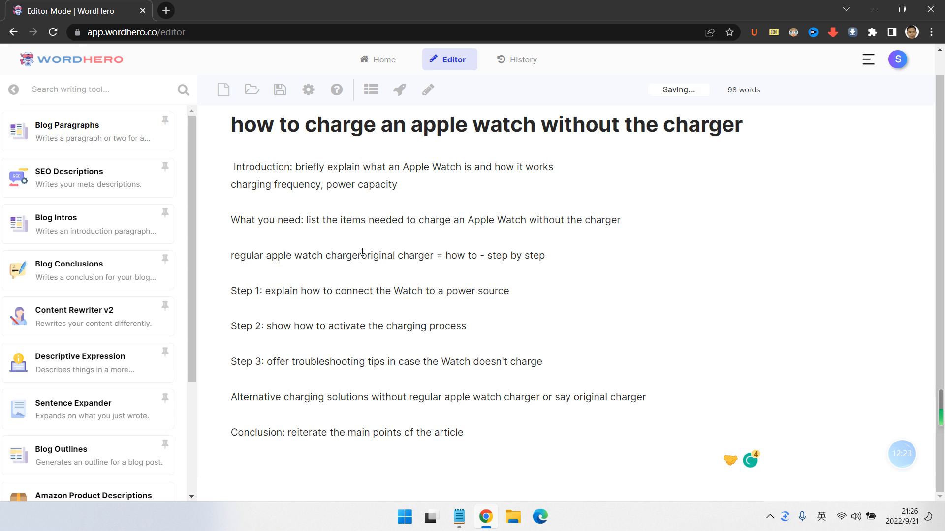
{"action": "type", "text": "or say"}
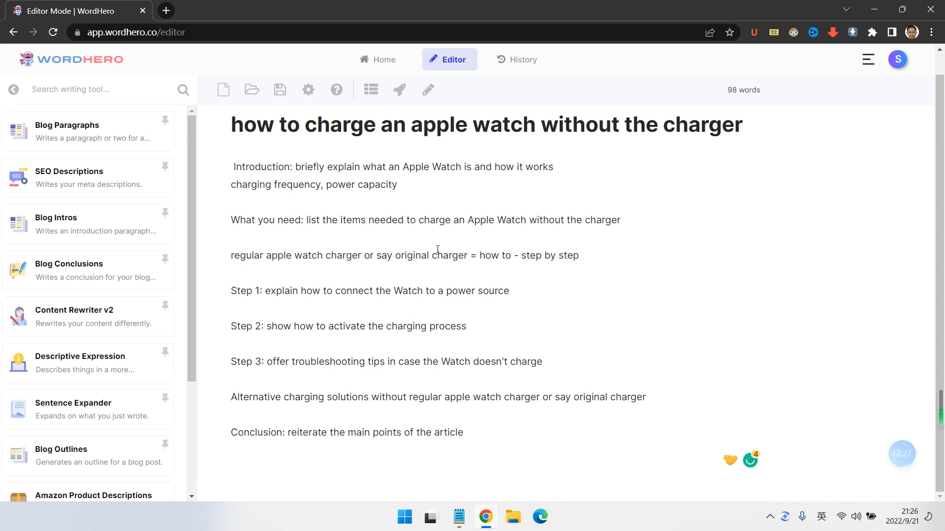
Step: Reword the line above Step 1 to "how to regular apple watch charger or say original charger", dropping the equals sign and "- step by step"
{"action": "left_click_drag", "start_coordinate": [469, 255], "coordinate": [473, 255]}
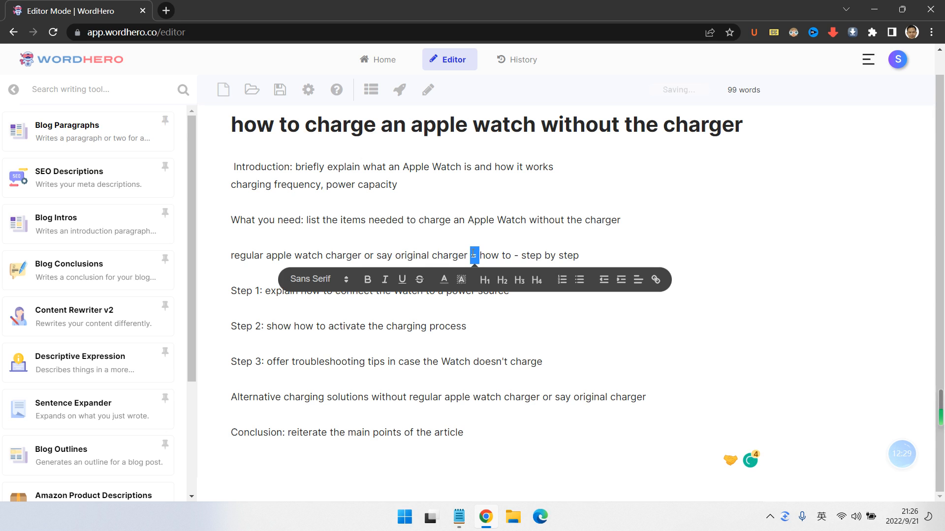
{"action": "key", "text": "BackSpace"}
{"action": "key", "text": "shift+End"}
{"action": "key", "text": "BackSpace"}
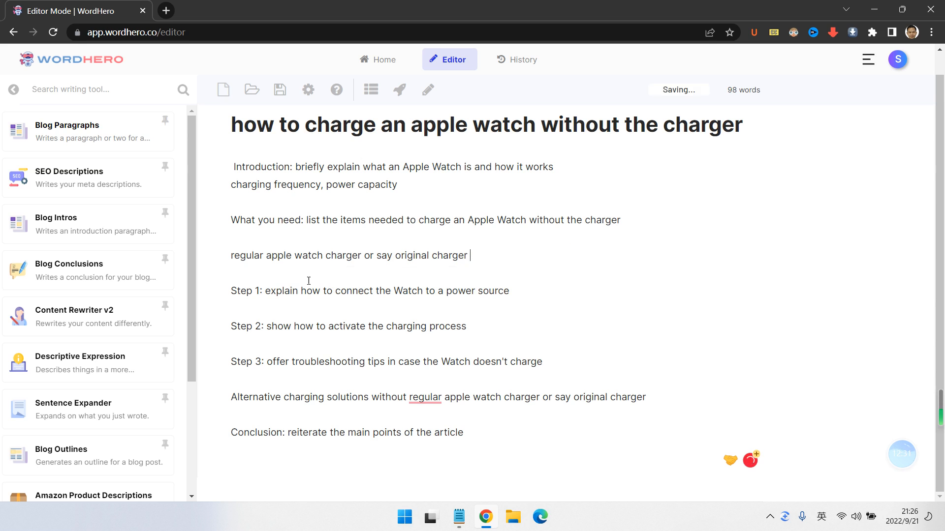
{"action": "left_click", "coordinate": [227, 256]}
{"action": "key", "text": "ctrl+v"}
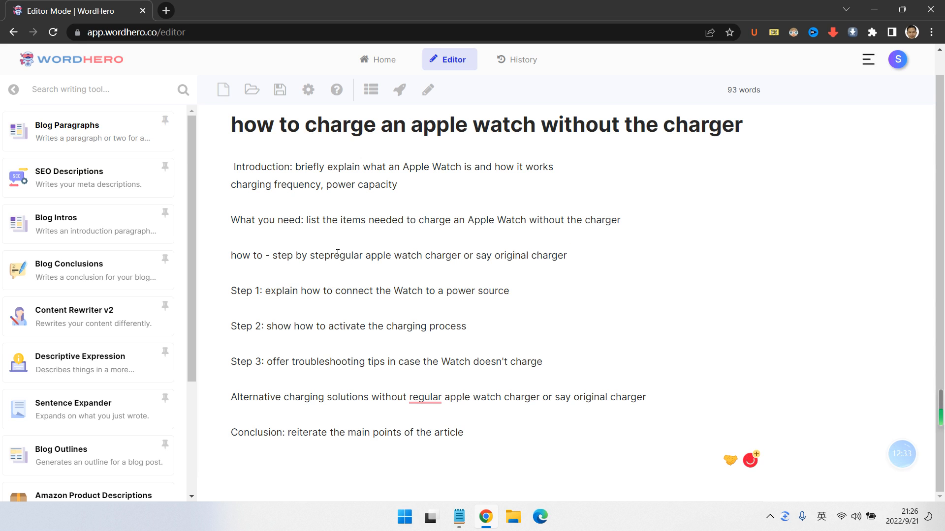
{"action": "left_click_drag", "start_coordinate": [330, 255], "coordinate": [265, 256]}
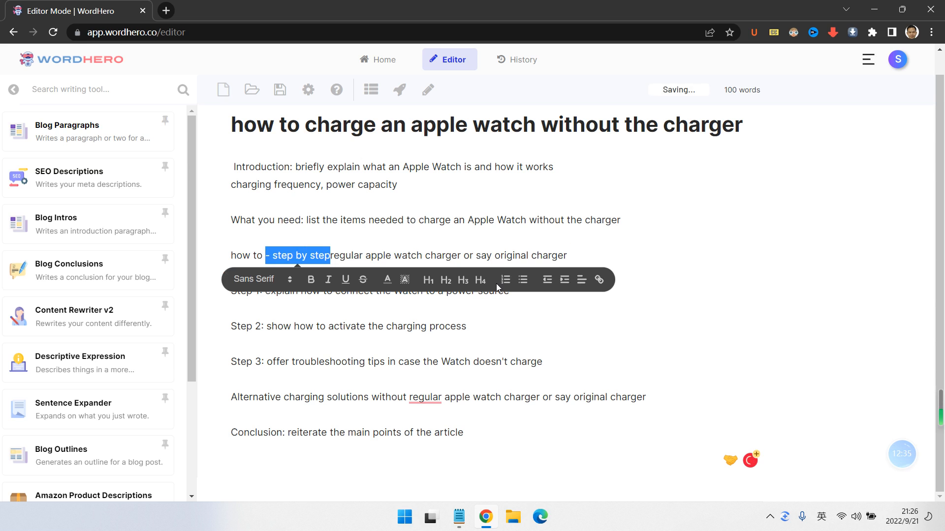
{"action": "key", "text": "BackSpace"}
{"action": "left_click", "coordinate": [555, 262]}
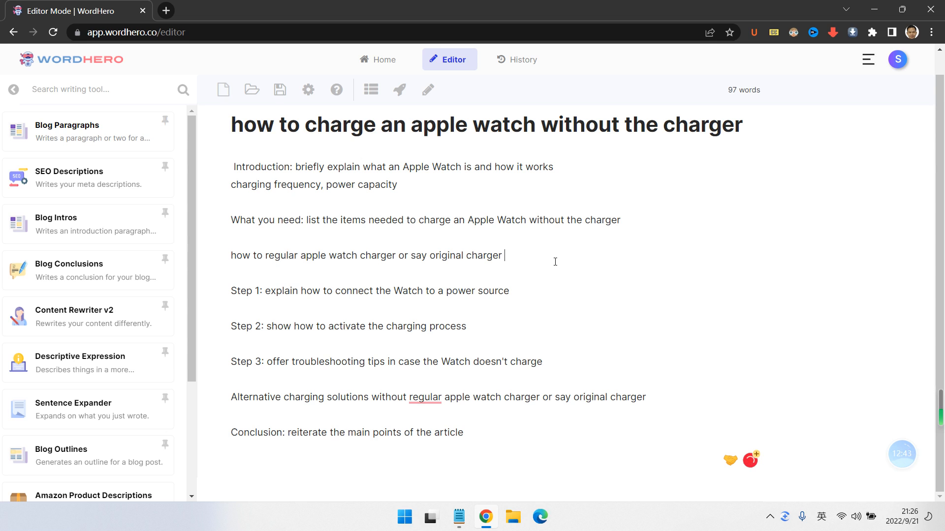
Step: Format the "how to regular apple watch charger" line and the "What you need" line as Heading 2
{"action": "left_click", "coordinate": [313, 314]}
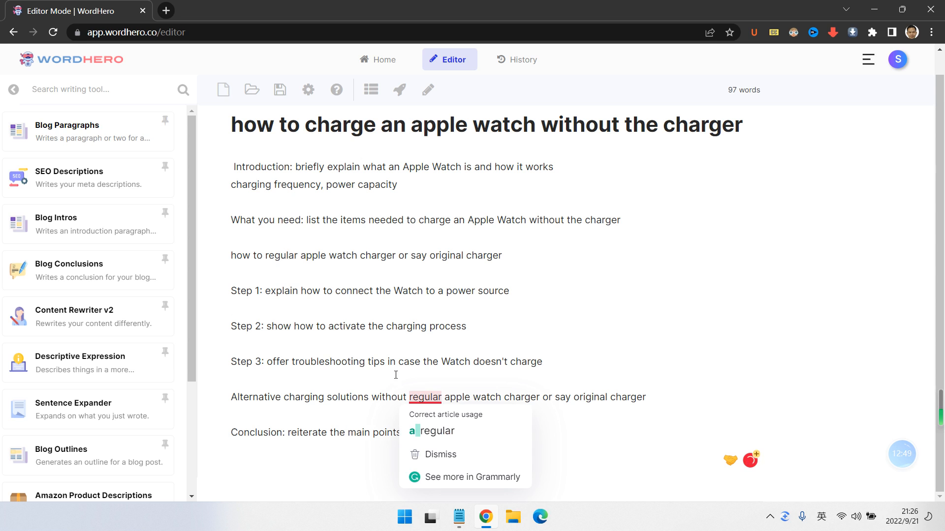
{"action": "left_click_drag", "start_coordinate": [224, 256], "coordinate": [515, 311]}
{"action": "left_click", "coordinate": [446, 279]}
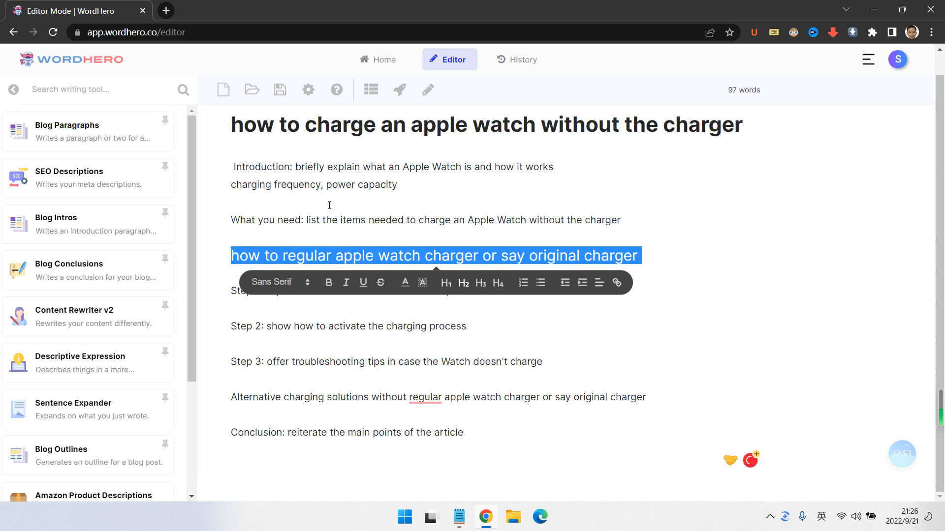
{"action": "left_click", "coordinate": [234, 203]}
{"action": "left_click_drag", "start_coordinate": [239, 220], "coordinate": [630, 231]}
{"action": "left_click", "coordinate": [453, 245]}
{"action": "left_click", "coordinate": [238, 183]}
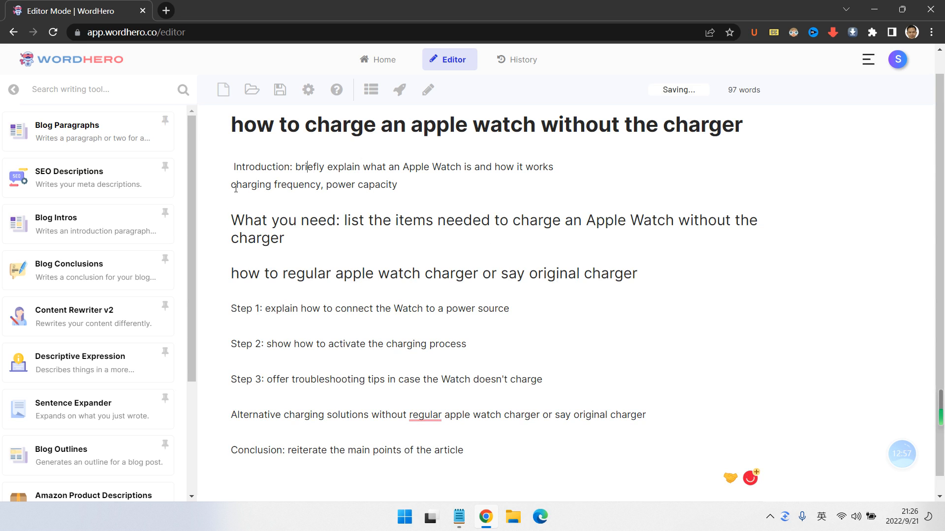
Step: Shorten the Introduction line to "What an Apple Watch is and how it works"
{"action": "left_click_drag", "start_coordinate": [295, 168], "coordinate": [211, 170]}
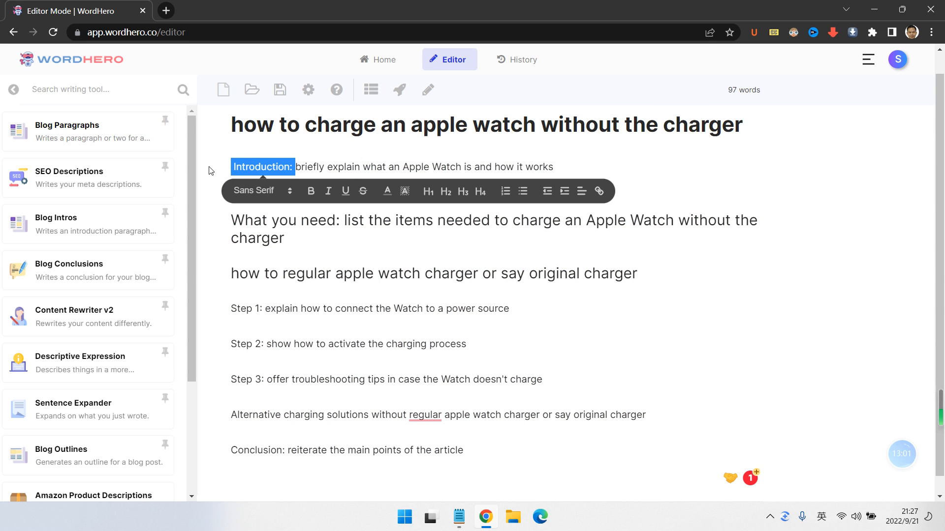
{"action": "left_click_drag", "start_coordinate": [373, 166], "coordinate": [234, 167]}
{"action": "type", "text": "W"}
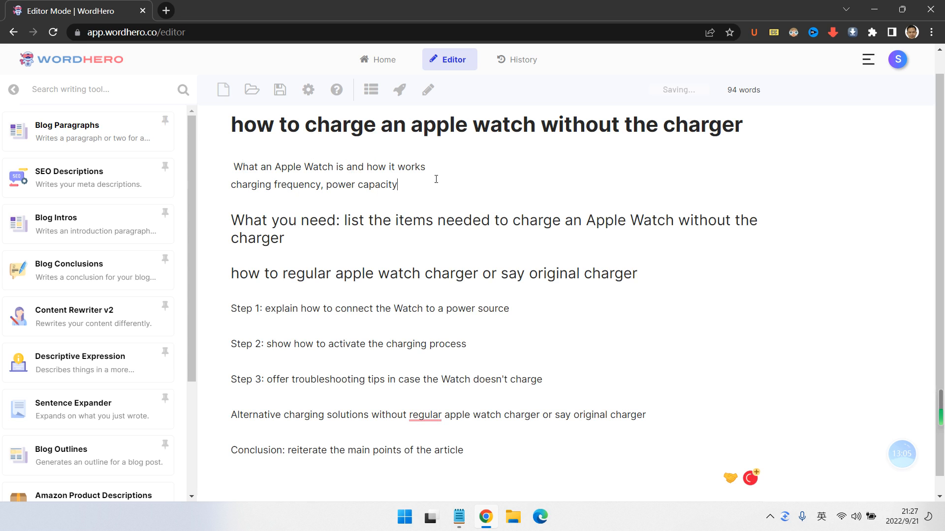
Step: Format "What an Apple Watch is and how it works" as Heading 2 and add a blank line below it
{"action": "left_click_drag", "start_coordinate": [425, 167], "coordinate": [231, 167]}
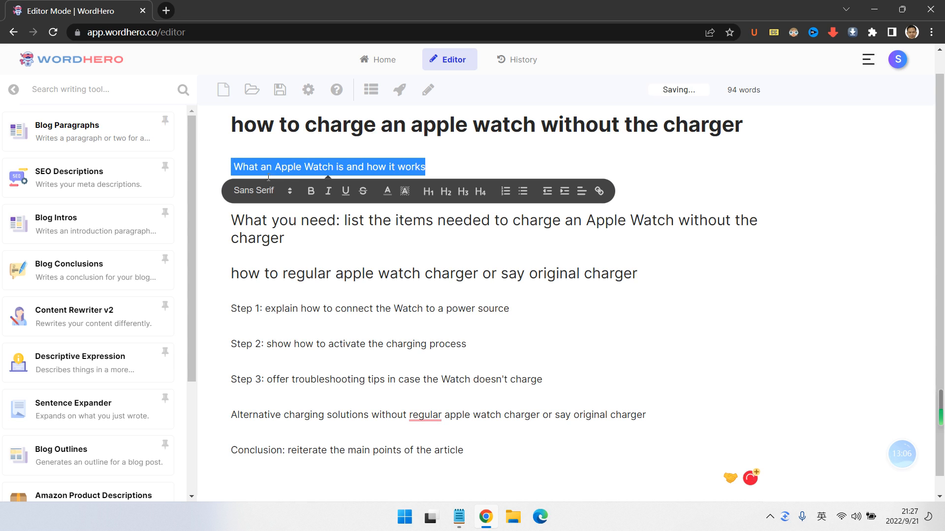
{"action": "left_click", "coordinate": [446, 192]}
{"action": "left_click", "coordinate": [550, 167]}
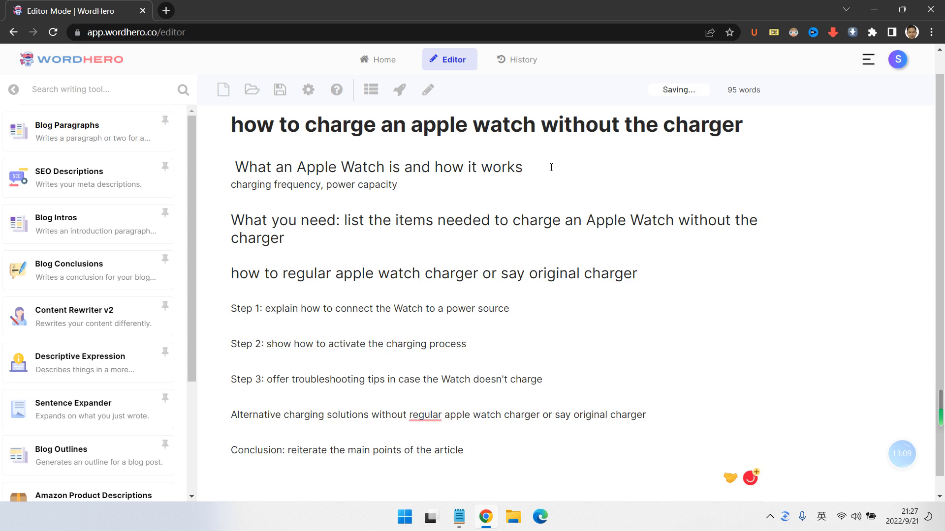
{"action": "key", "text": "Return"}
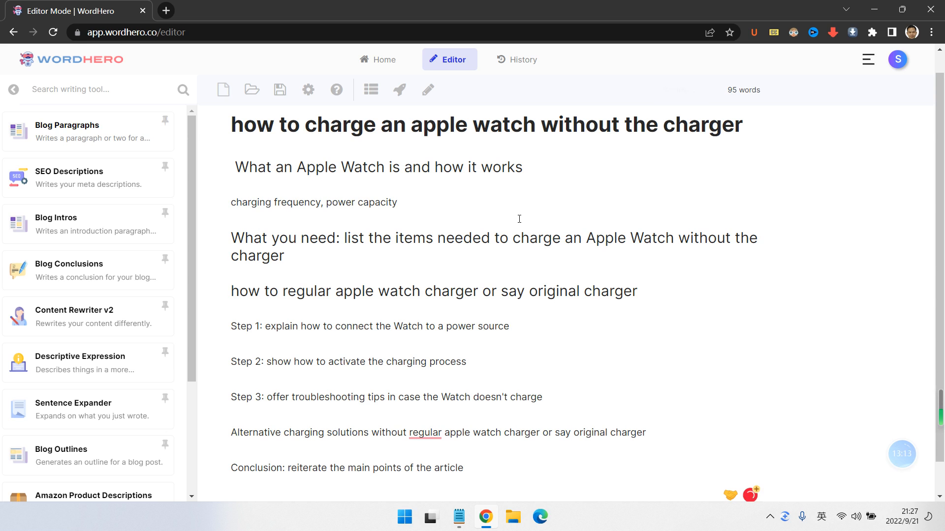
{"action": "left_click", "coordinate": [301, 169]}
Step: Format the Step 1, Step 2 and Step 3 lines as Heading 3
{"action": "scroll", "coordinate": [433, 173], "scroll_direction": "down", "scroll_amount": 1}
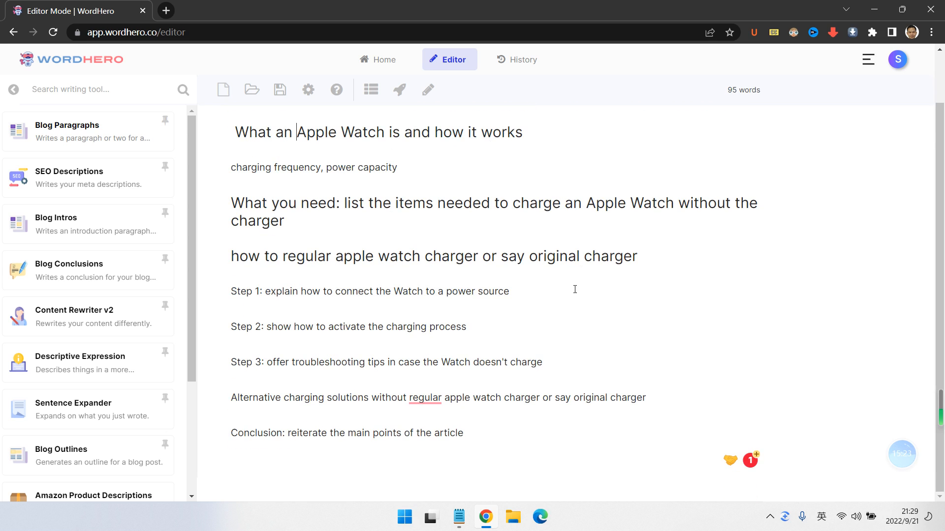
{"action": "left_click_drag", "start_coordinate": [574, 289], "coordinate": [227, 291]}
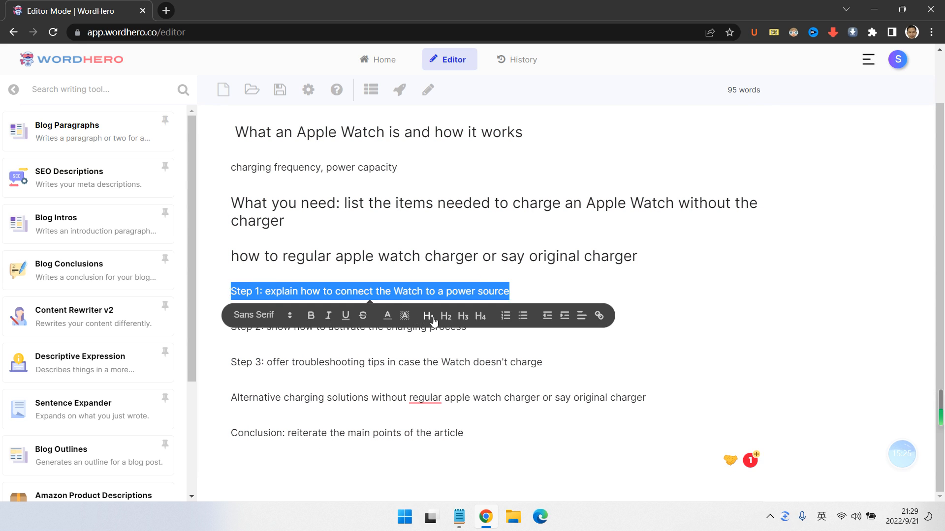
{"action": "left_click", "coordinate": [462, 315]}
{"action": "left_click_drag", "start_coordinate": [468, 326], "coordinate": [231, 327]}
{"action": "left_click", "coordinate": [462, 352]}
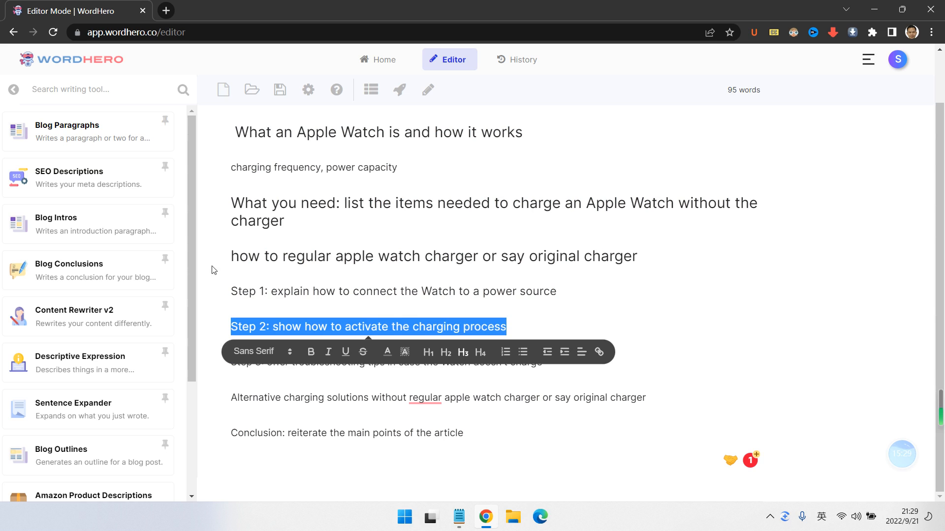
{"action": "left_click", "coordinate": [515, 294]}
{"action": "left_click_drag", "start_coordinate": [544, 362], "coordinate": [232, 362]}
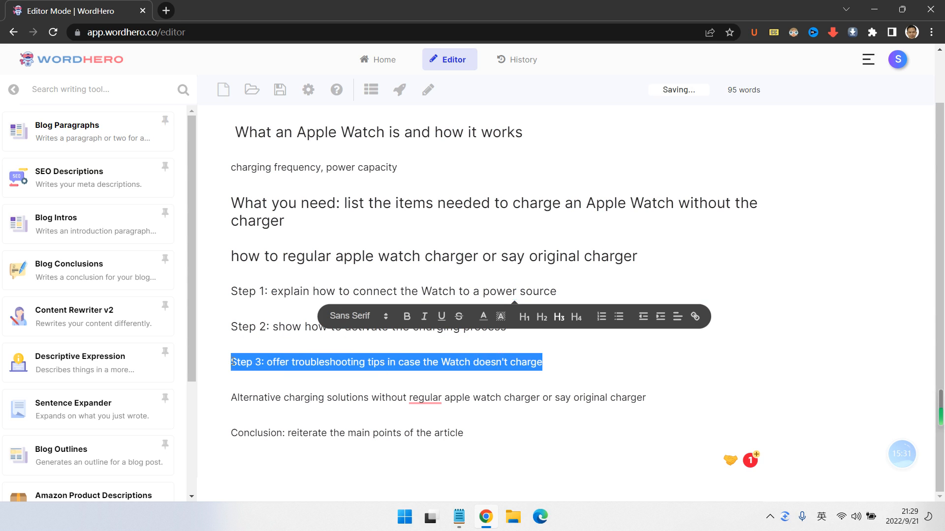
{"action": "left_click", "coordinate": [463, 386]}
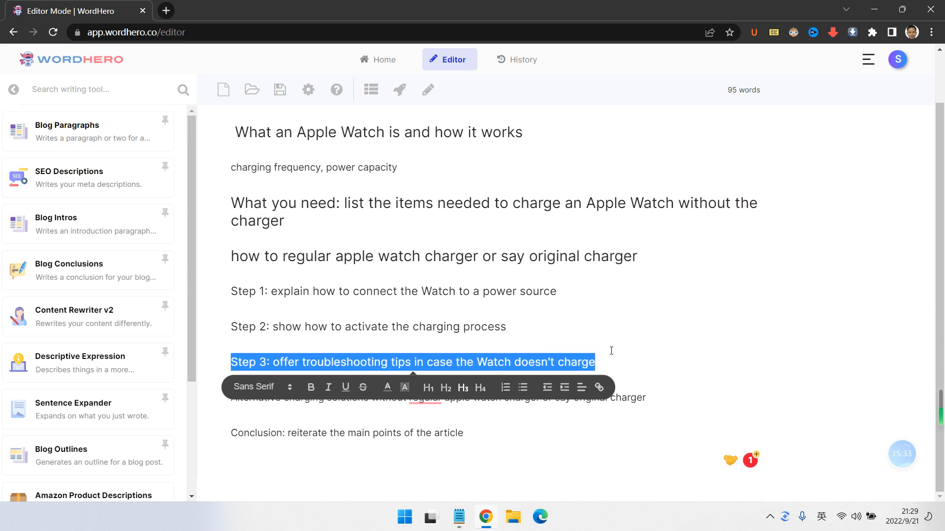
Step: Accept the Grammarly correction to "a regular" in the Alternative charging solutions line and format that line as Heading 2
{"action": "left_click", "coordinate": [430, 402]}
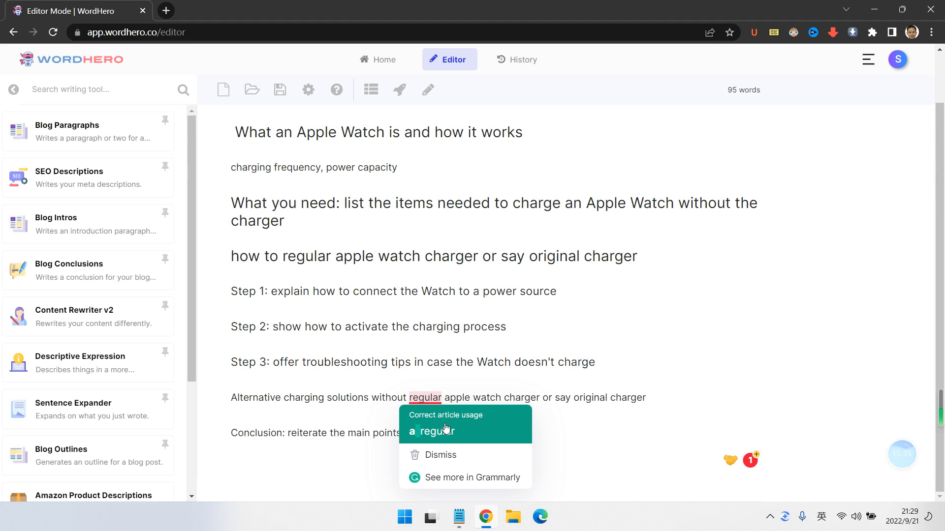
{"action": "left_click", "coordinate": [409, 432]}
{"action": "left_click_drag", "start_coordinate": [539, 404], "coordinate": [231, 396]}
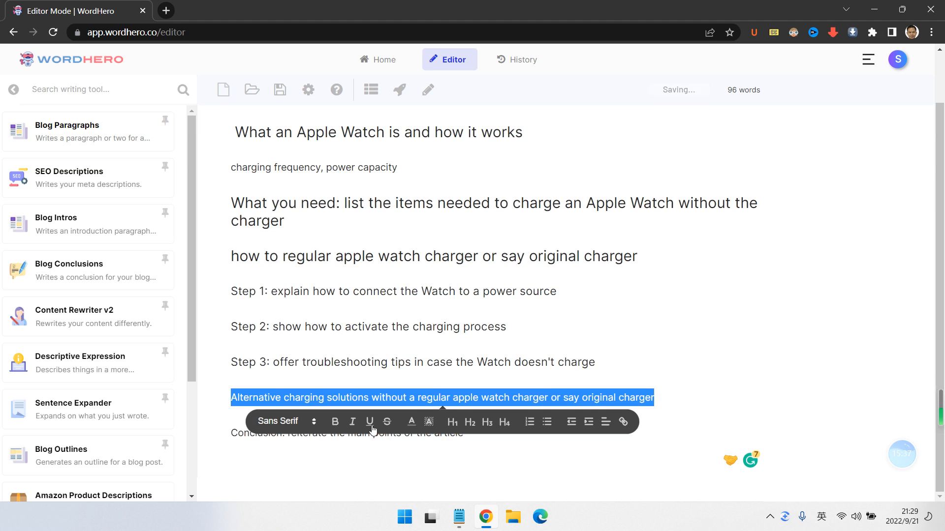
{"action": "left_click", "coordinate": [487, 424]}
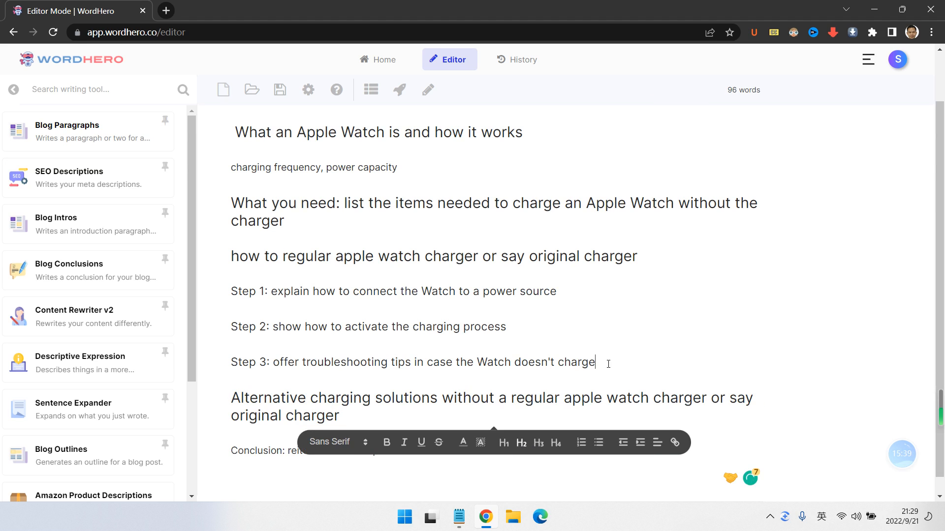
{"action": "left_click", "coordinate": [602, 363]}
Step: Add the line "Wireless charging for Apple watch" below the Alternative charging solutions heading
{"action": "left_click", "coordinate": [385, 421]}
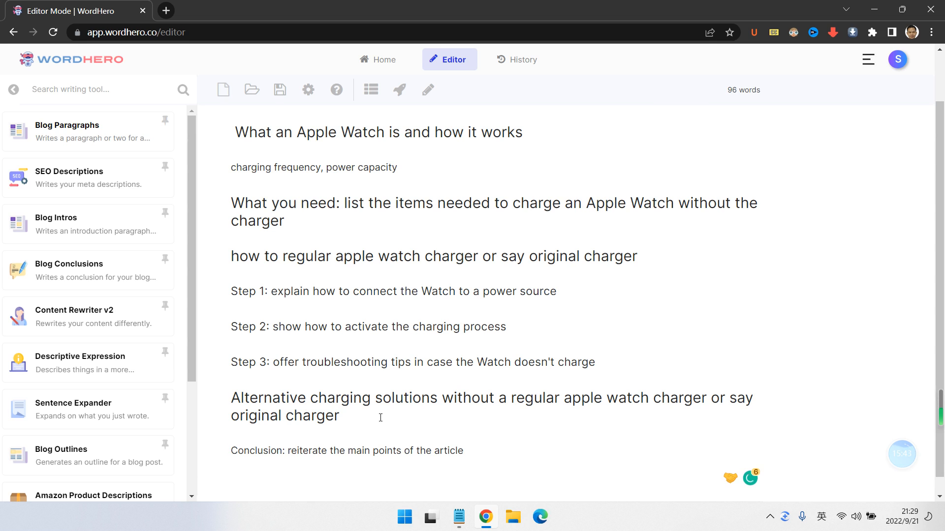
{"action": "key", "text": "Return"}
{"action": "type", "text": "a"}
{"action": "key", "text": "BackSpace"}
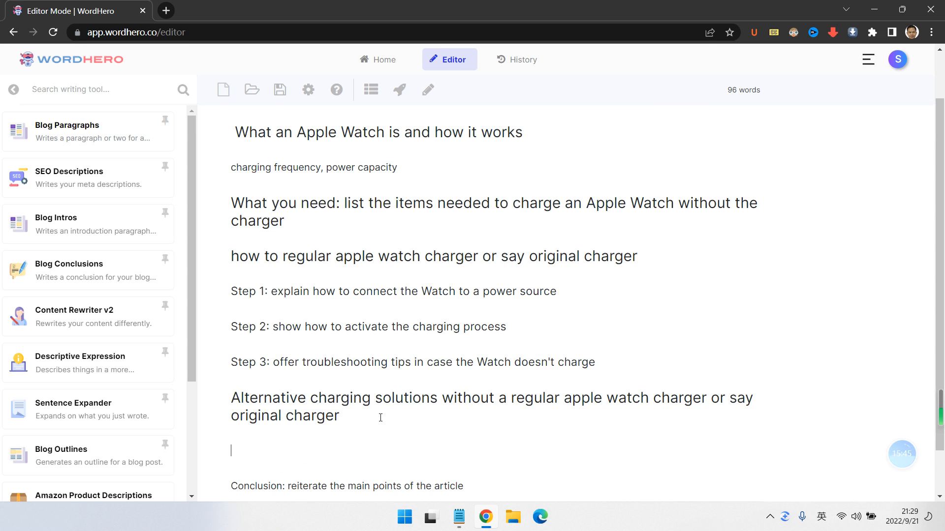
{"action": "type", "text": "Wireless c"}
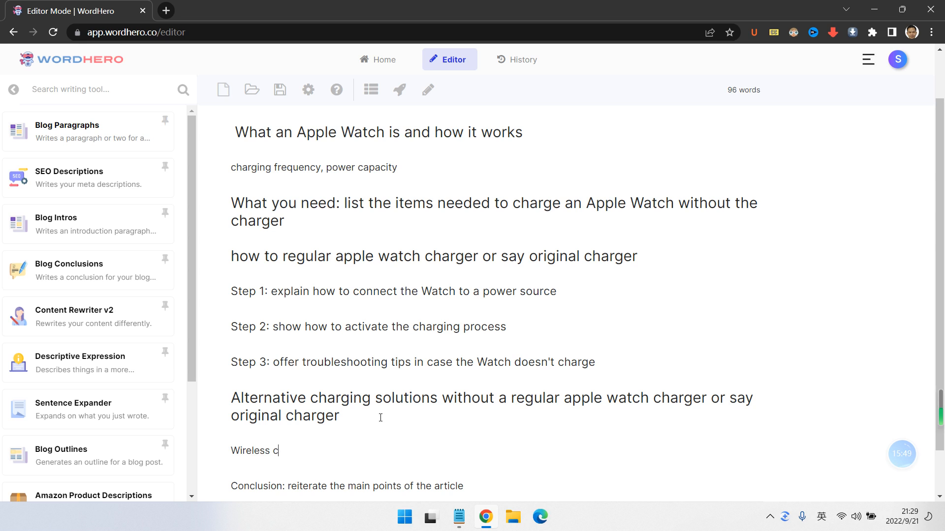
{"action": "type", "text": "harging for Apple watch"}
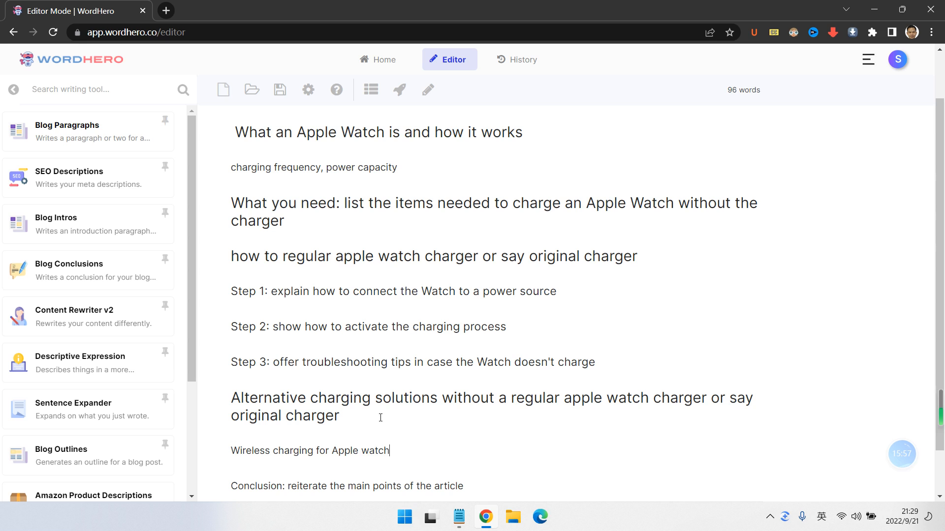
Step: Capitalize the last word of the "Wireless charging for Apple watch" line and start a new line below it
{"action": "key", "text": "BackSpace"}
{"action": "key", "text": "BackSpace"}
{"action": "key", "text": "BackSpace"}
{"action": "key", "text": "BackSpace"}
{"action": "key", "text": "BackSpace"}
{"action": "type", "text": "Wathch"}
{"action": "key", "text": "Return"}
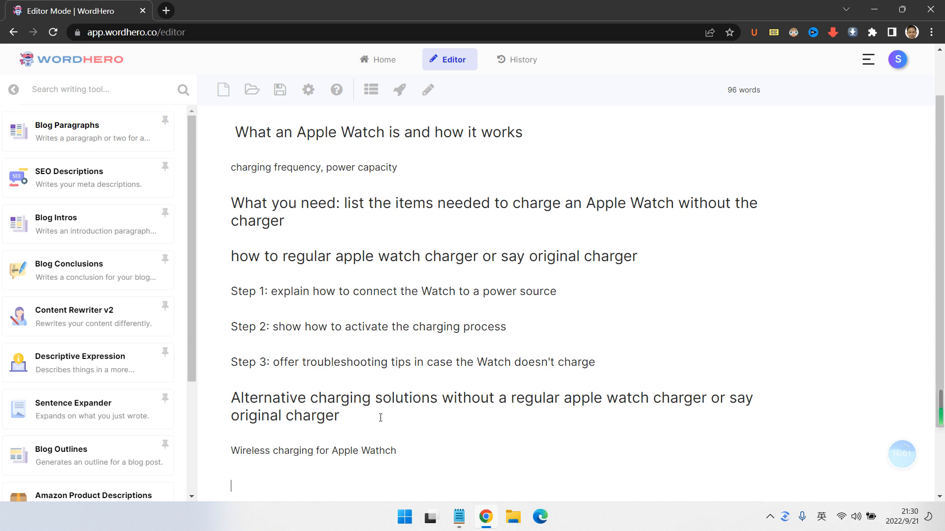
{"action": "type", "text": "Other"}
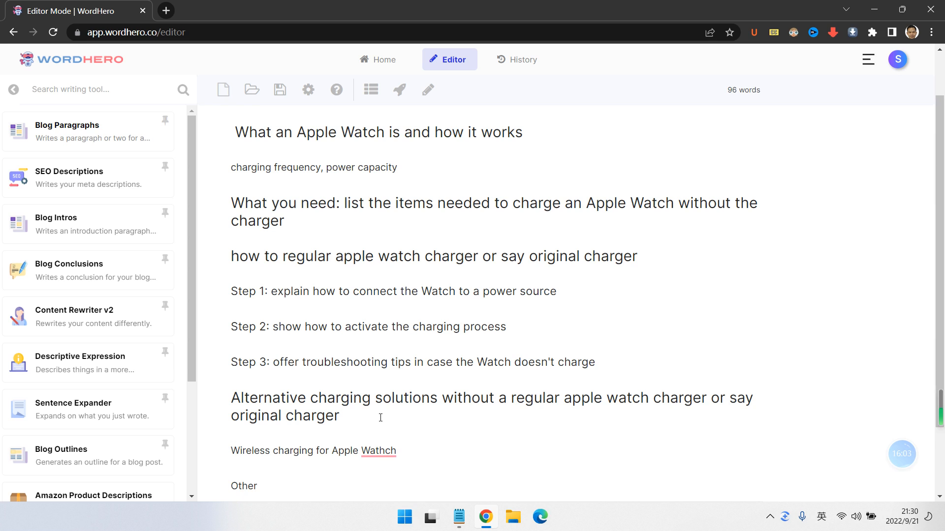
{"action": "key", "text": "BackSpace"}
{"action": "key", "text": "BackSpace"}
{"action": "key", "text": "BackSpace"}
{"action": "key", "text": "BackSpace"}
{"action": "key", "text": "BackSpace"}
Step: Accept the Grammarly correction to "Watch" in the wireless charging line
{"action": "mouse_move", "coordinate": [379, 450]}
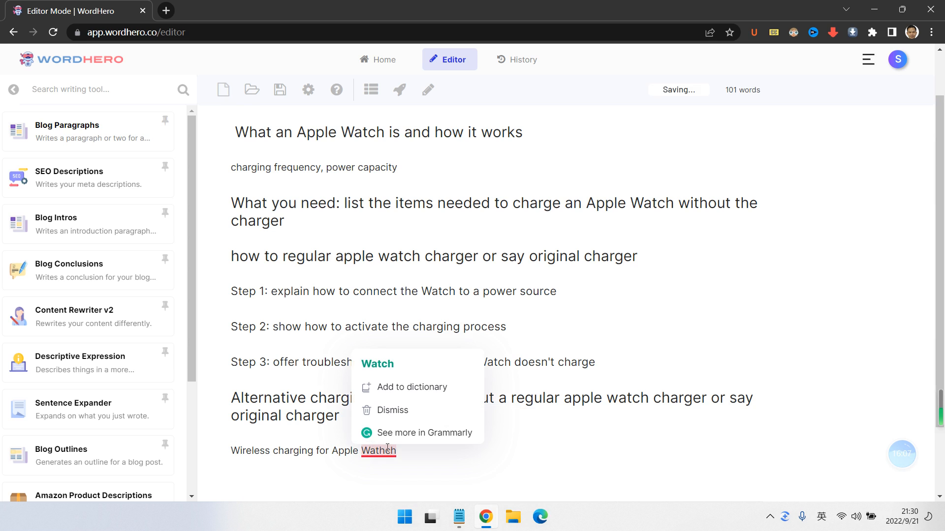
{"action": "left_click", "coordinate": [396, 376]}
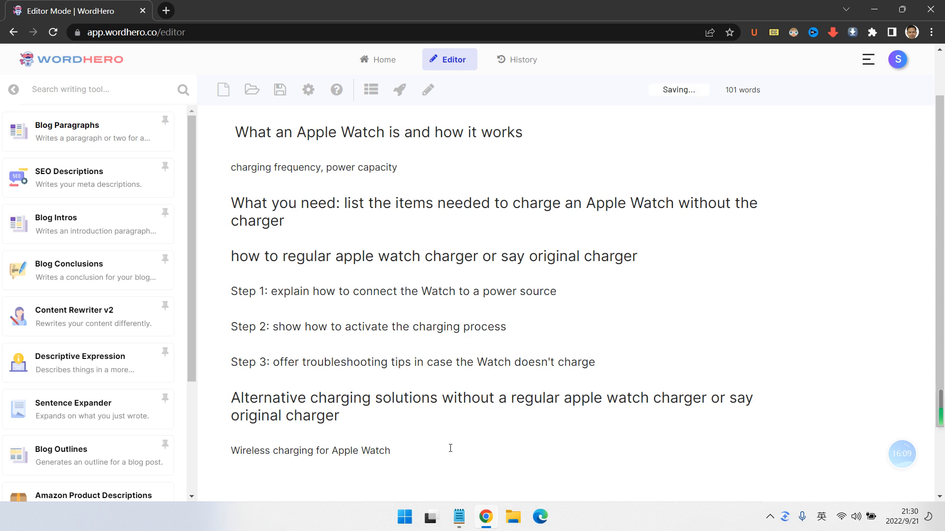
Step: Switch to Notepad and copy the notes from "1. no wire connection: wireless charging" through "= power bank + Apple charging wire"
{"action": "left_click", "coordinate": [459, 517]}
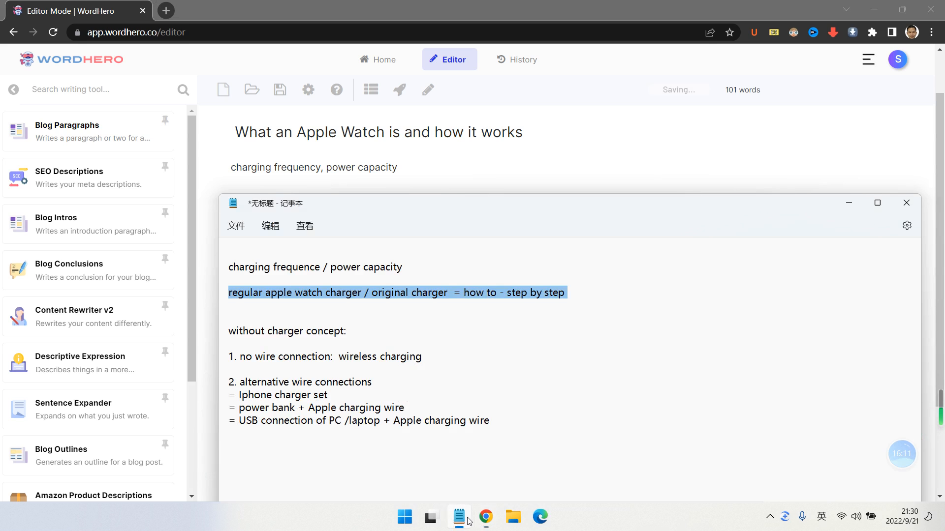
{"action": "left_click", "coordinate": [388, 306]}
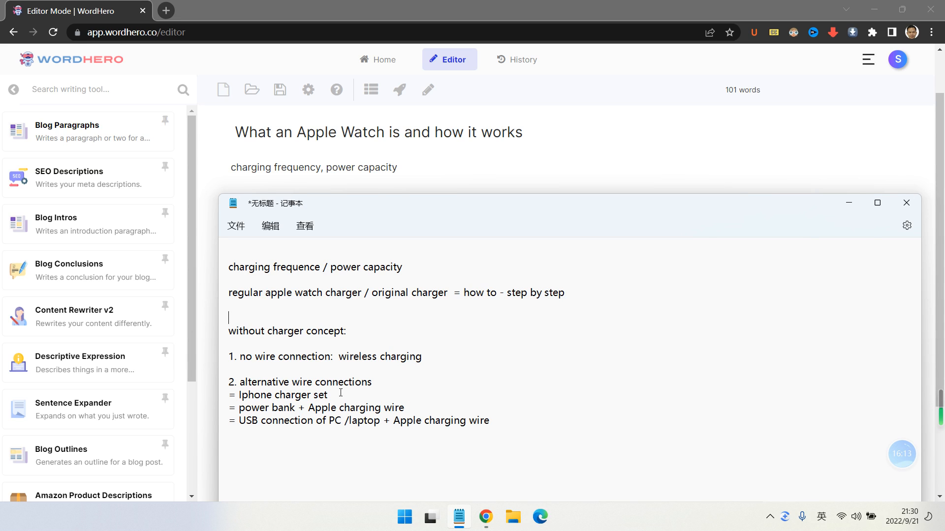
{"action": "left_click_drag", "start_coordinate": [395, 382], "coordinate": [238, 379]}
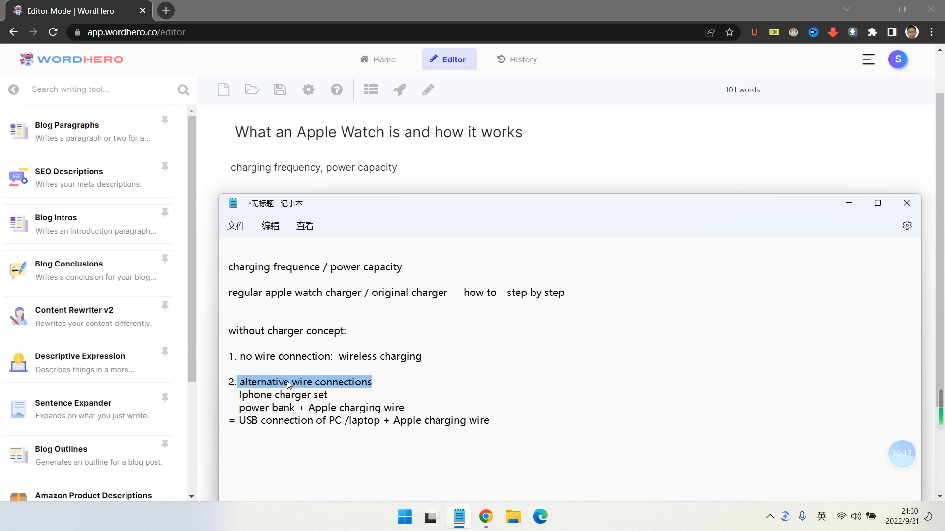
{"action": "left_click", "coordinate": [299, 458]}
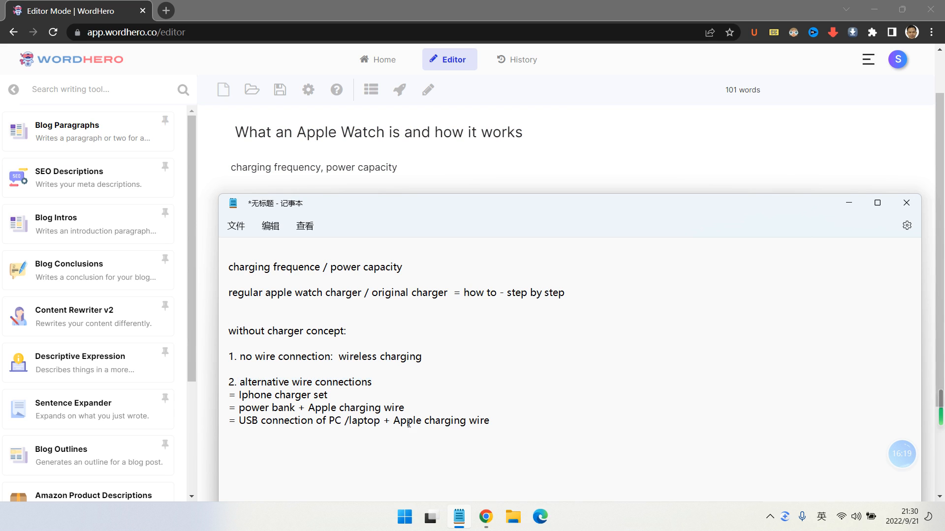
{"action": "left_click_drag", "start_coordinate": [491, 421], "coordinate": [230, 369]}
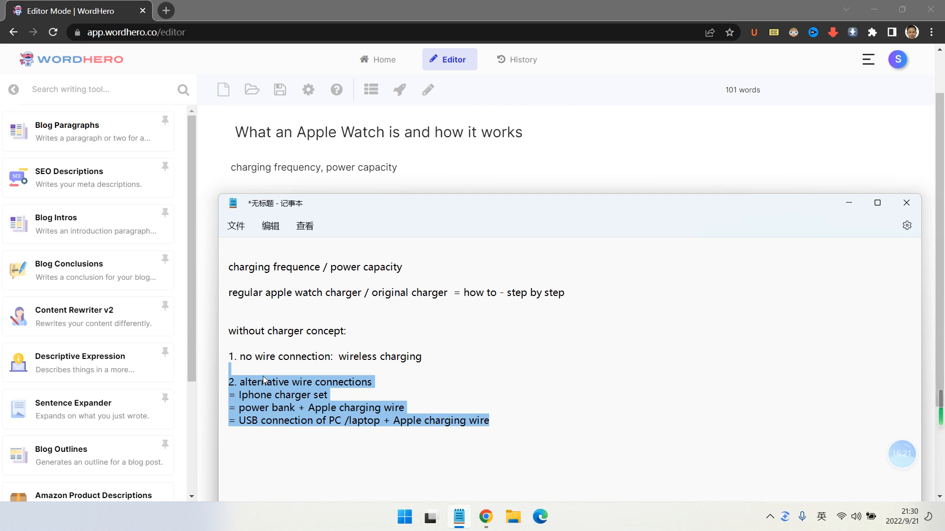
{"action": "left_click", "coordinate": [407, 385]}
{"action": "left_click_drag", "start_coordinate": [405, 408], "coordinate": [229, 357]}
{"action": "key", "text": "ctrl+c"}
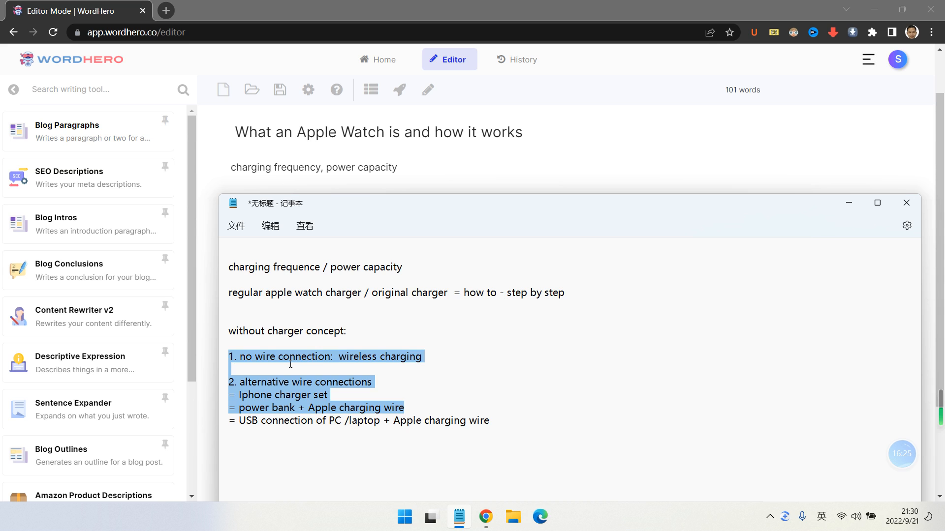
Step: Switch back to the WordHero editor and paste the copied notes below the "Wireless charging for Apple Watch" line
{"action": "key", "text": "alt+Tab"}
{"action": "scroll", "coordinate": [372, 408], "scroll_direction": "down", "scroll_amount": 3}
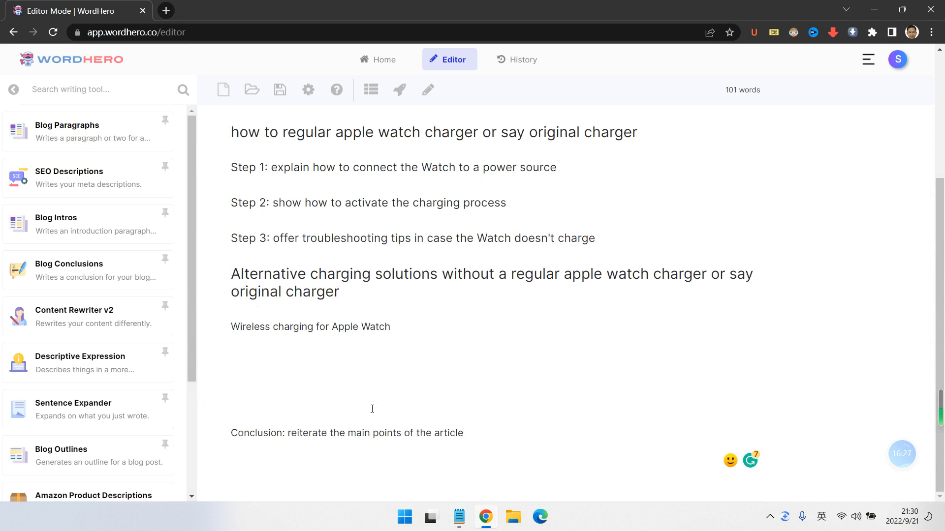
{"action": "key", "text": "ctrl+v"}
Step: Try to format the "1. no wire connection" and "2. alternative wire connections" lines as Heading 3
{"action": "left_click_drag", "start_coordinate": [461, 368], "coordinate": [229, 365]}
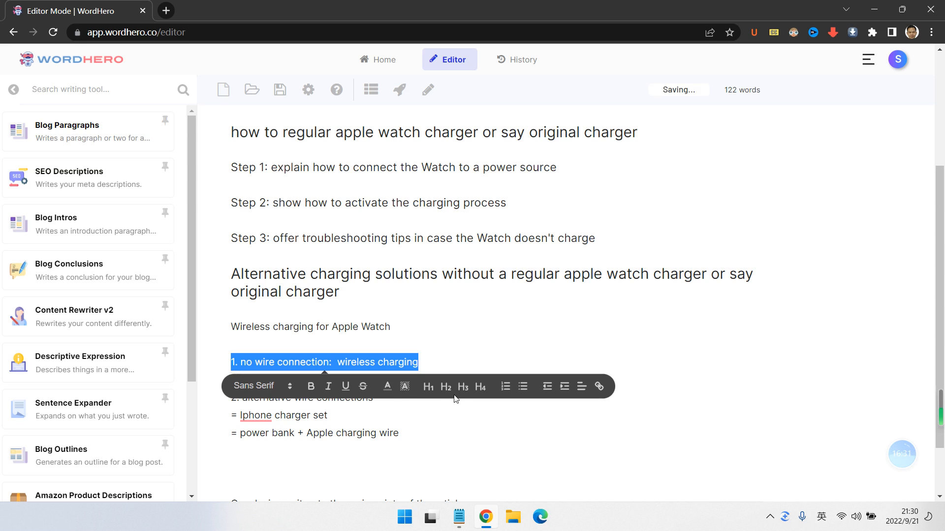
{"action": "left_click", "coordinate": [464, 389]}
{"action": "left_click", "coordinate": [394, 327]}
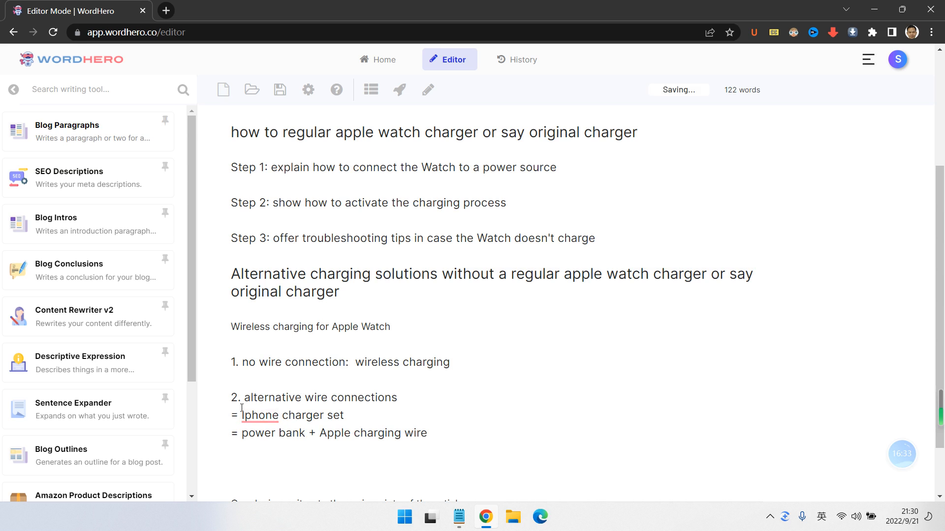
{"action": "left_click_drag", "start_coordinate": [231, 398], "coordinate": [427, 399]}
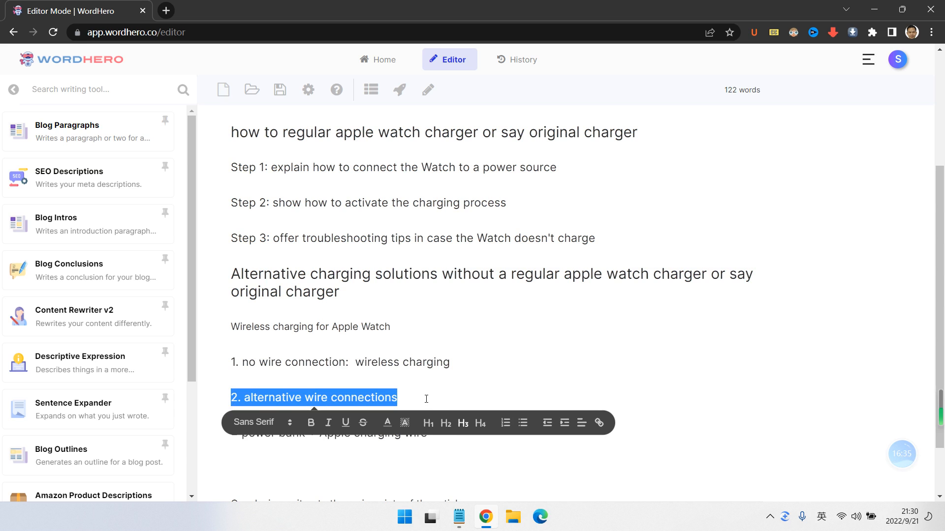
{"action": "left_click", "coordinate": [463, 423]}
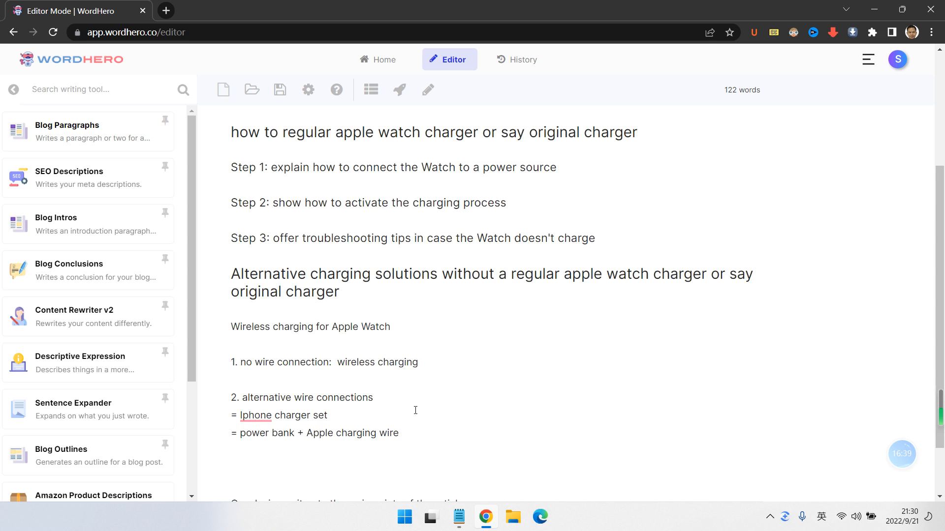
Step: Copy the "= USB connection of PC /laptop + Apple charging wire" line from Notepad and paste it below the power bank line in WordHero
{"action": "scroll", "coordinate": [418, 397], "scroll_direction": "down", "scroll_amount": 1}
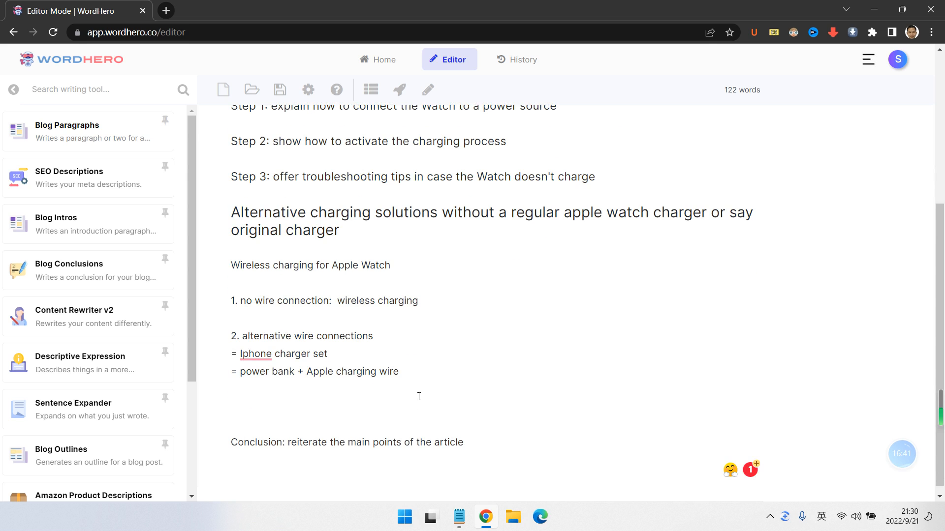
{"action": "left_click", "coordinate": [459, 517]}
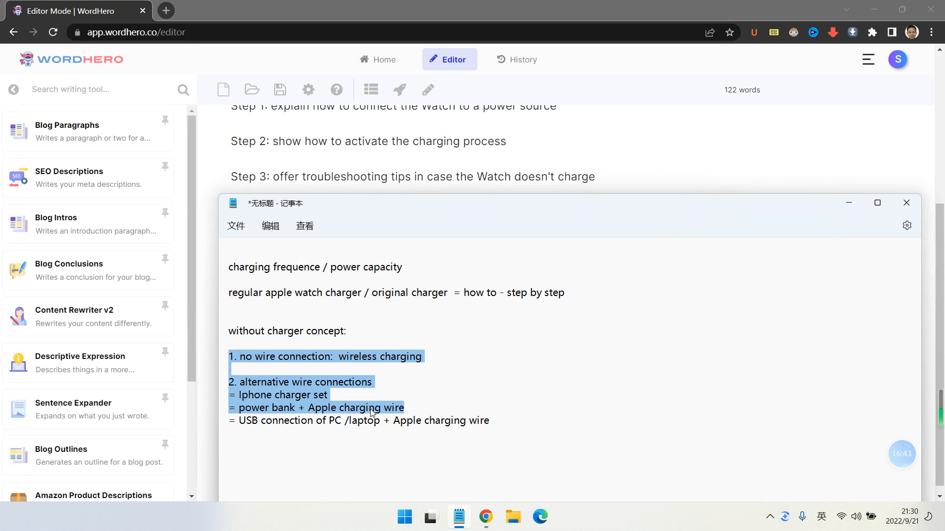
{"action": "left_click_drag", "start_coordinate": [492, 422], "coordinate": [227, 422]}
{"action": "key", "text": "ctrl+c"}
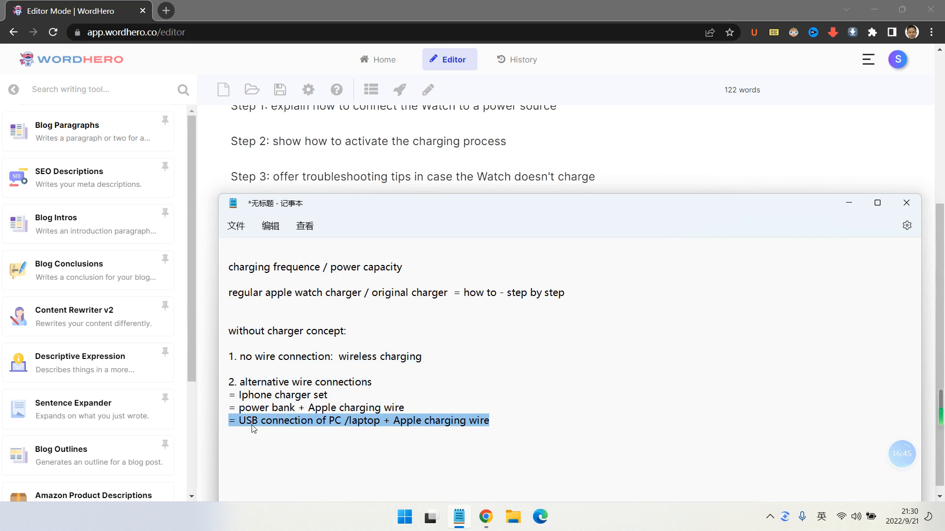
{"action": "key", "text": "alt+Tab"}
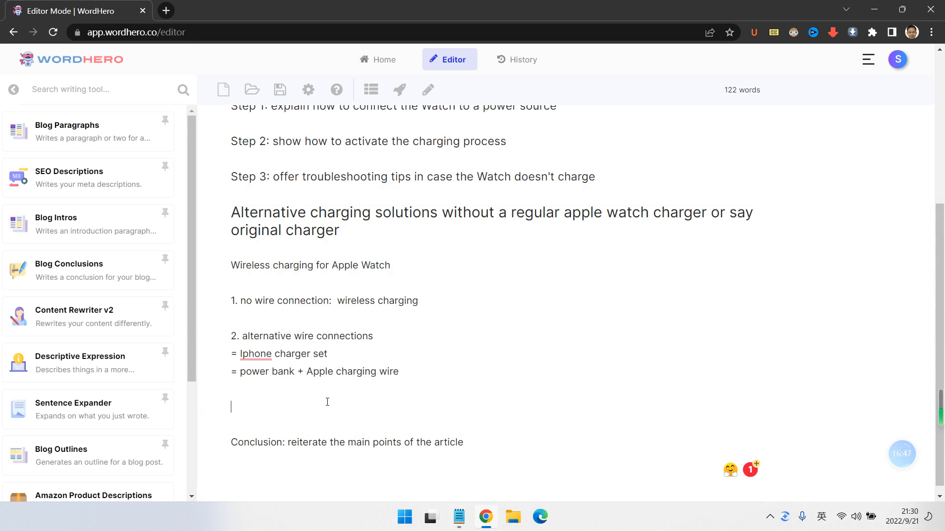
{"action": "left_click", "coordinate": [327, 395]}
{"action": "key", "text": "ctrl+v"}
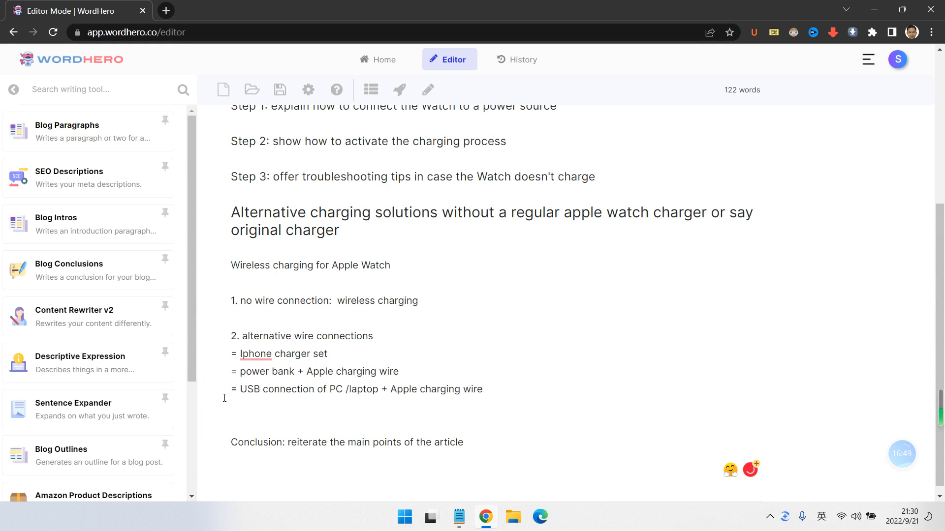
Step: Remove the equals sign from the USB connection and power bank lines and insert a blank line above each
{"action": "left_click_drag", "start_coordinate": [240, 394], "coordinate": [201, 393]}
{"action": "key", "text": "BackSpace"}
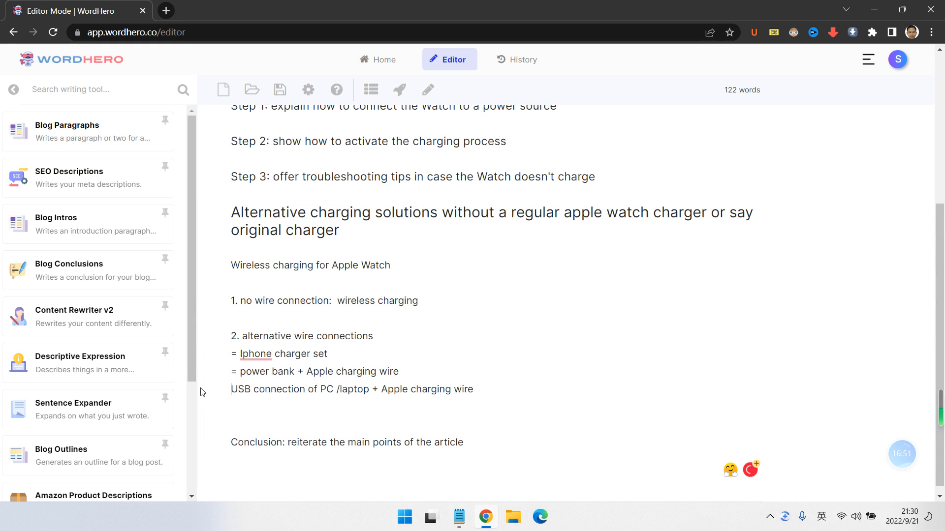
{"action": "key", "text": "Return"}
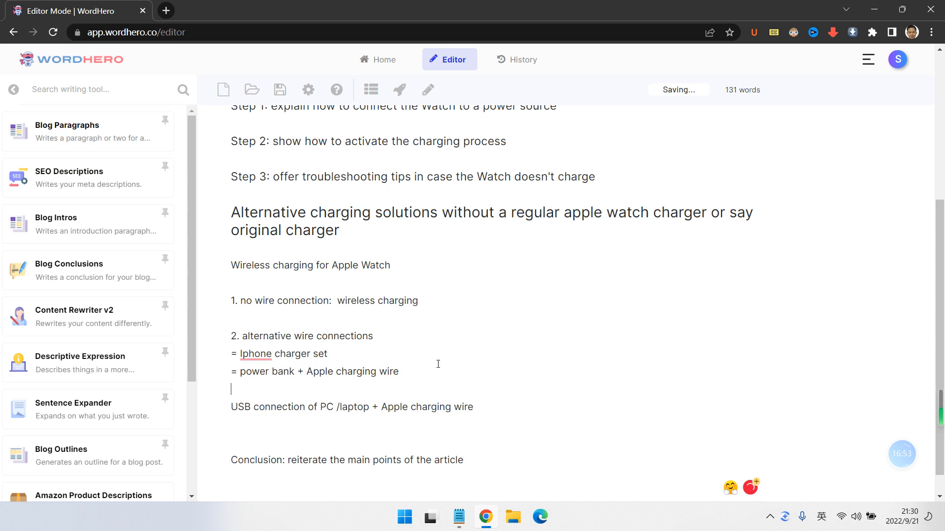
{"action": "left_click_drag", "start_coordinate": [241, 373], "coordinate": [227, 374]}
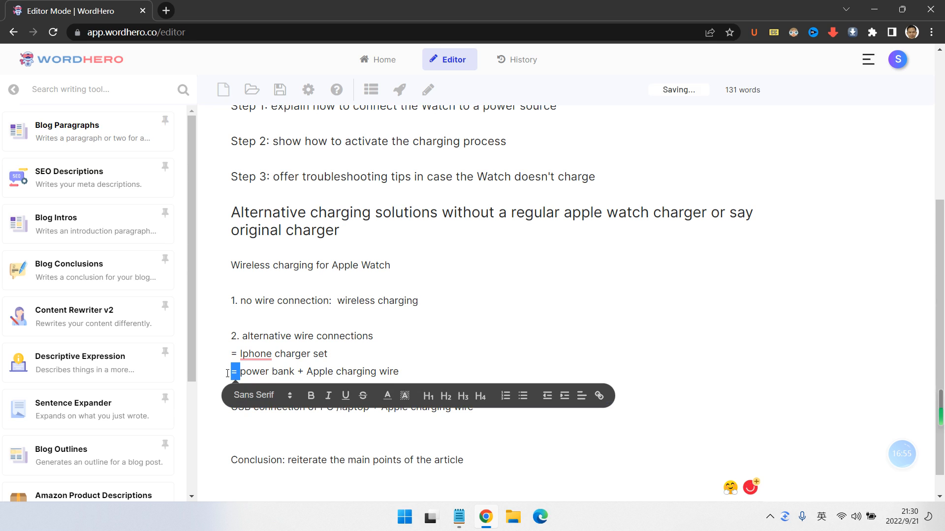
{"action": "key", "text": "BackSpace"}
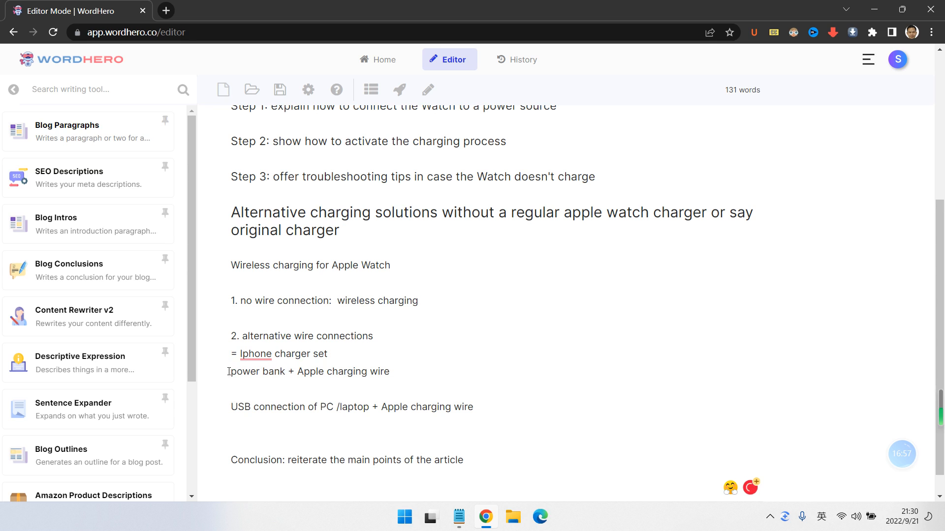
{"action": "key", "text": "Return"}
Step: Set off the "Iphone charger set" line with a blank line above instead of its equals sign, and accept the Grammarly correction to "iPhone"
{"action": "left_click_drag", "start_coordinate": [241, 354], "coordinate": [225, 355]}
{"action": "key", "text": "BackSpace"}
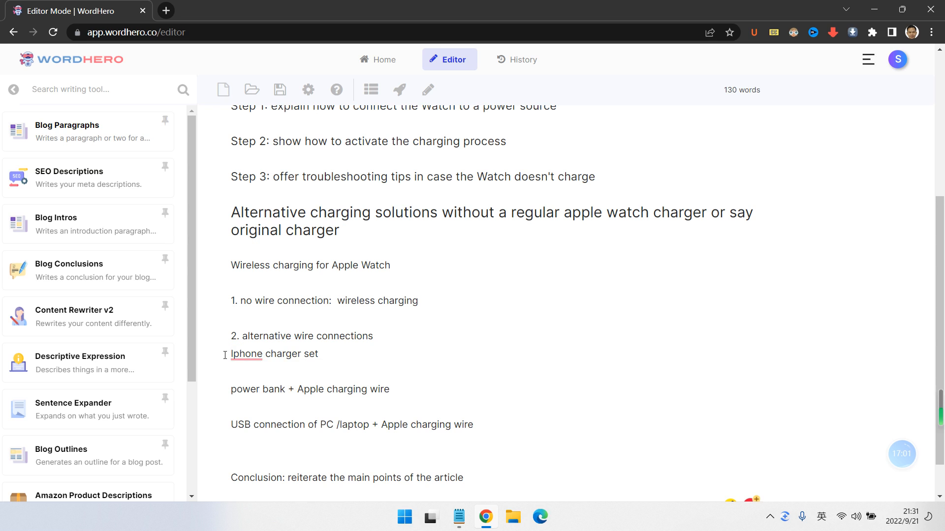
{"action": "key", "text": "Return"}
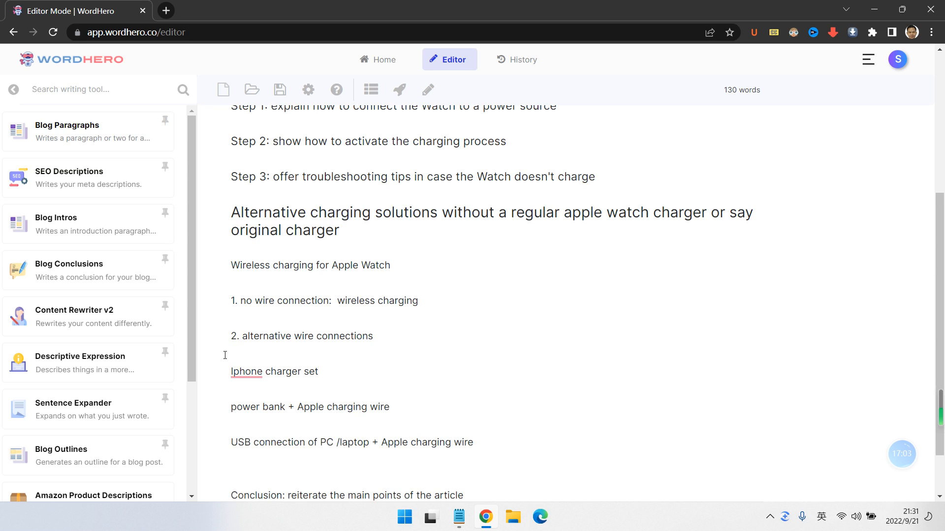
{"action": "left_click", "coordinate": [242, 373]}
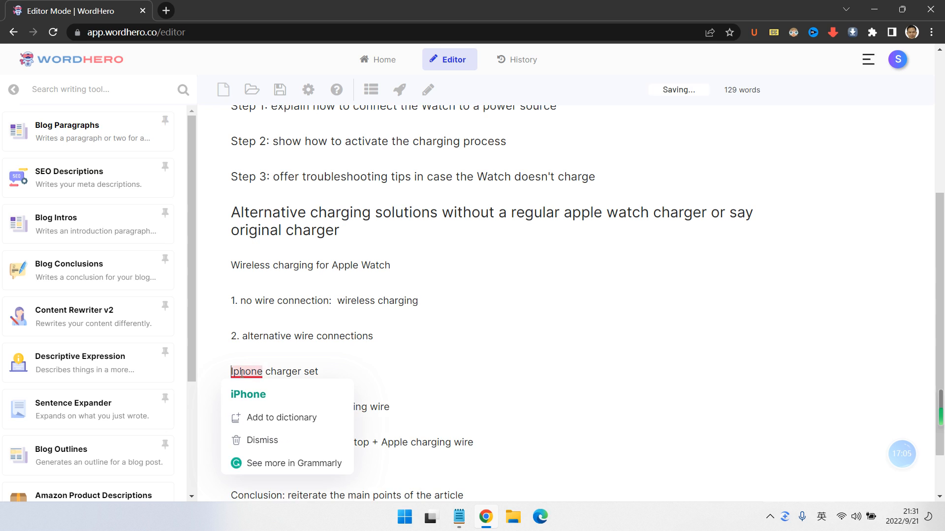
{"action": "left_click", "coordinate": [248, 394]}
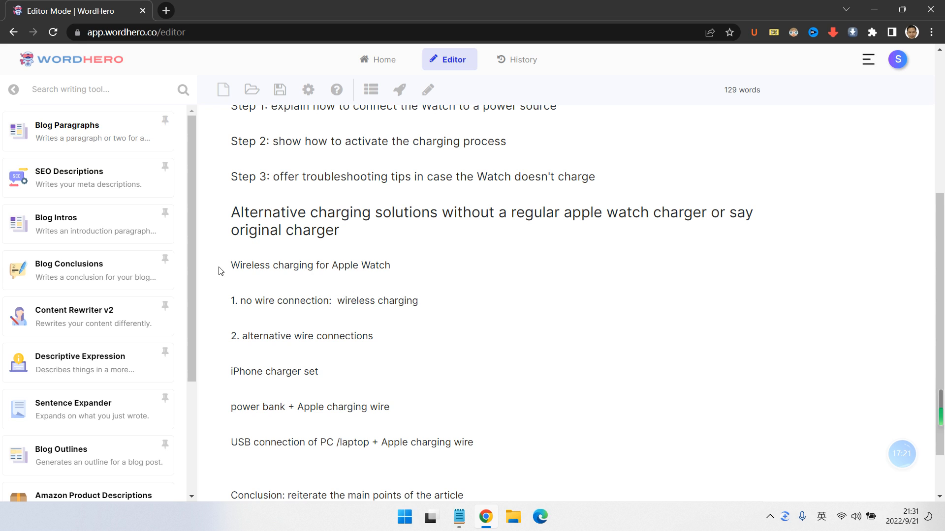
Step: Delete the "Wireless charging for Apple Watch" line and one blank line below the Alternative charging solutions heading
{"action": "left_click_drag", "start_coordinate": [228, 266], "coordinate": [432, 264]}
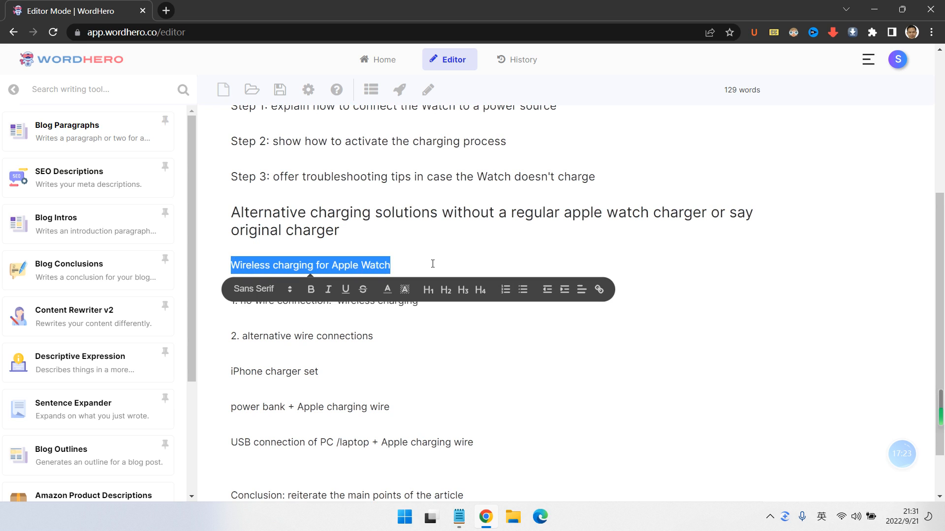
{"action": "key", "text": "BackSpace"}
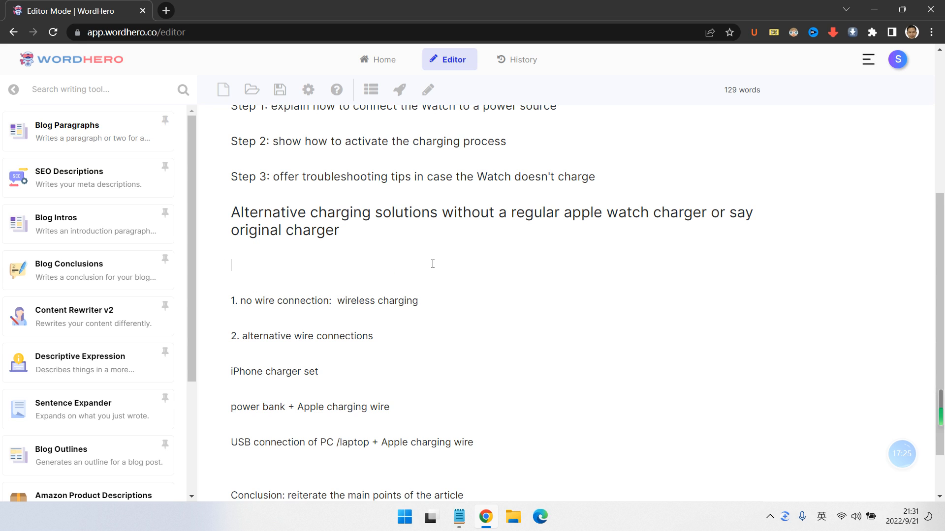
{"action": "key", "text": "BackSpace"}
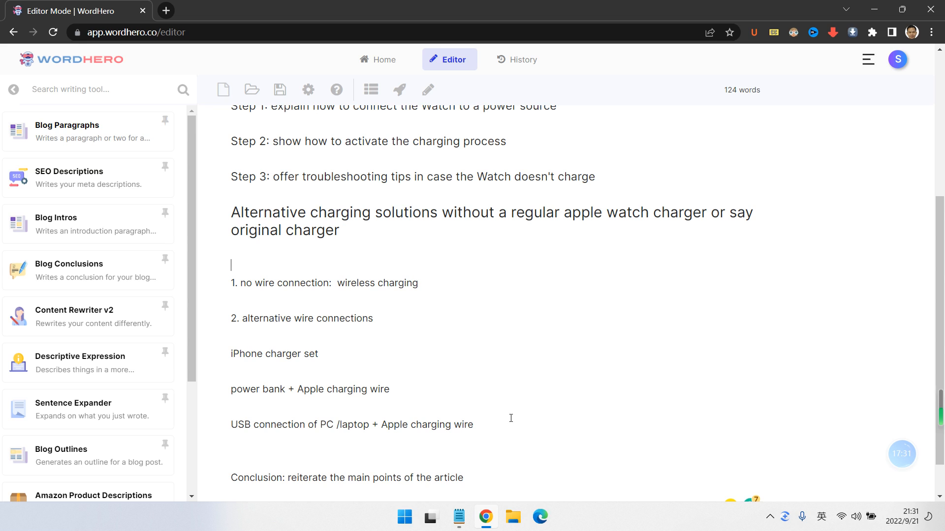
Step: Reword the USB line to "USB connection of PC and laptop with Apple charging wire"
{"action": "scroll", "coordinate": [374, 389], "scroll_direction": "down", "scroll_amount": 1}
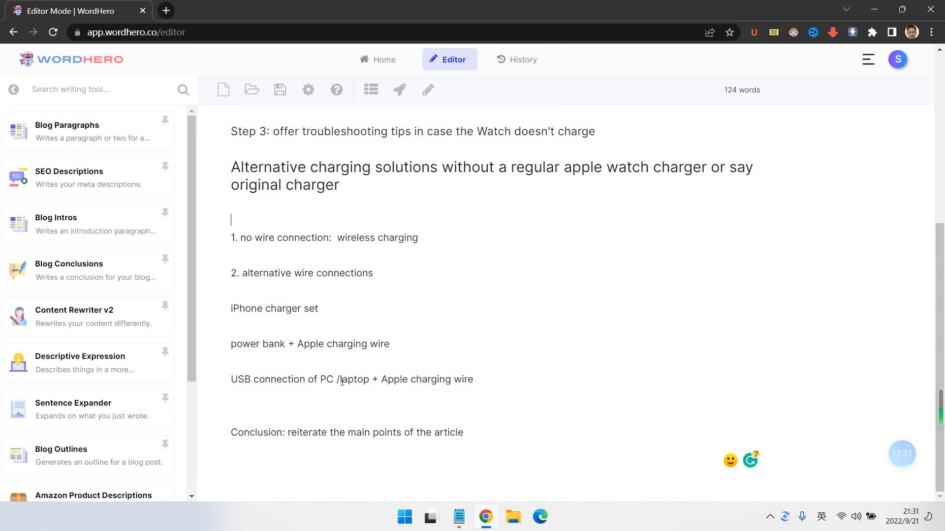
{"action": "left_click_drag", "start_coordinate": [342, 382], "coordinate": [336, 382]}
{"action": "key", "text": "BackSpace"}
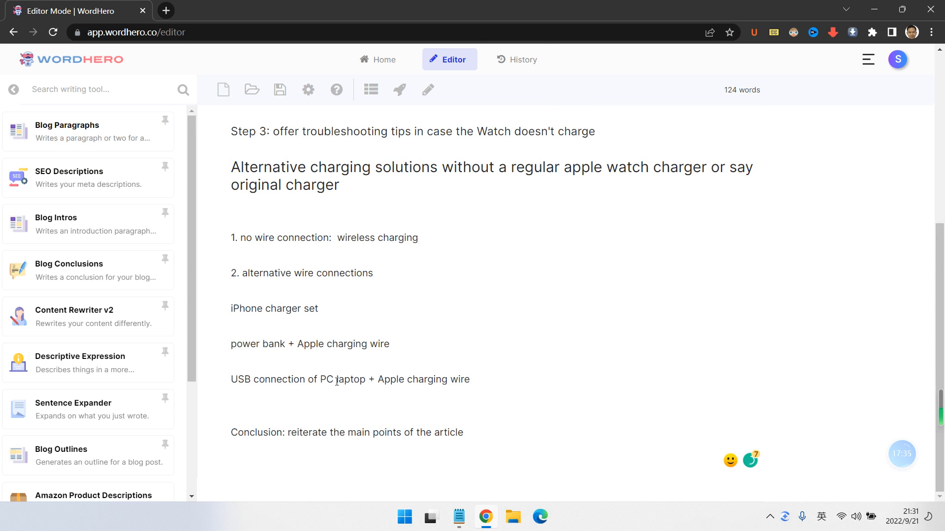
{"action": "type", "text": "AND"}
{"action": "key", "text": "BackSpace"}
{"action": "key", "text": "BackSpace"}
{"action": "key", "text": "BackSpace"}
{"action": "key", "text": "BackSpace"}
{"action": "type", "text": "and"}
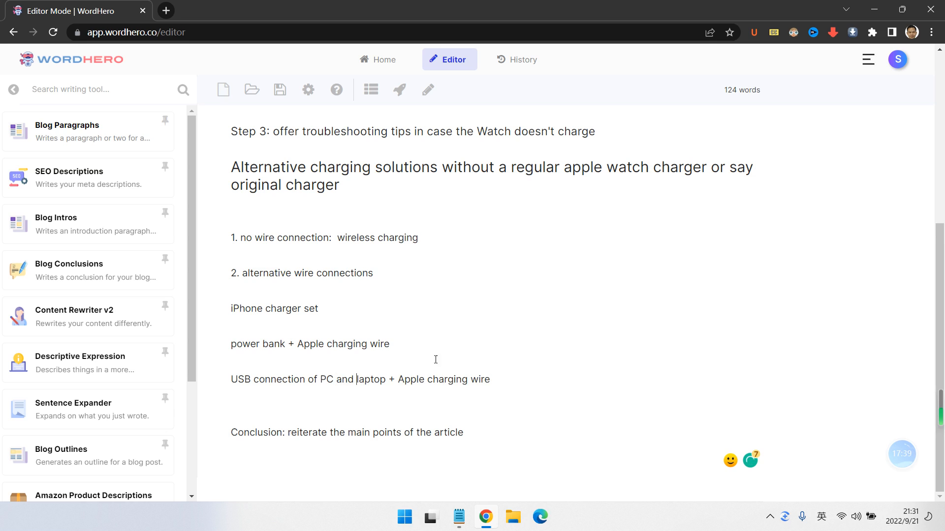
{"action": "double_click", "coordinate": [392, 379]}
{"action": "type", "text": "with"}
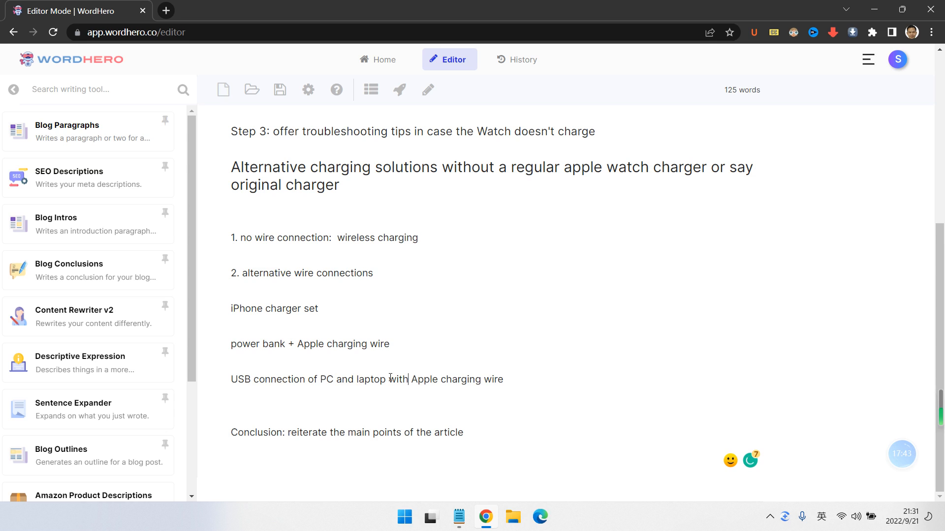
Step: Change "and" to "or" in the USB connection line and append "for charging the Apple Watch" to it
{"action": "double_click", "coordinate": [344, 380]}
{"action": "key", "text": "BackSpace"}
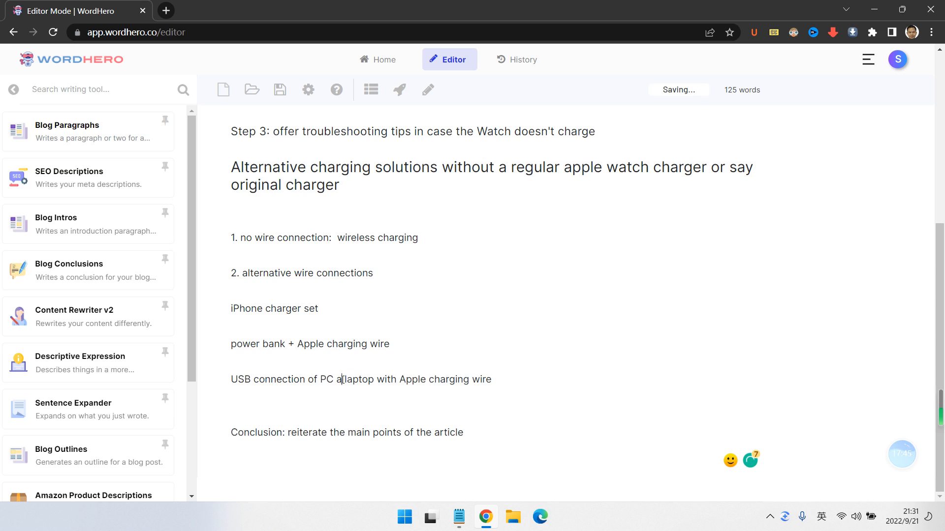
{"action": "type", "text": "or"}
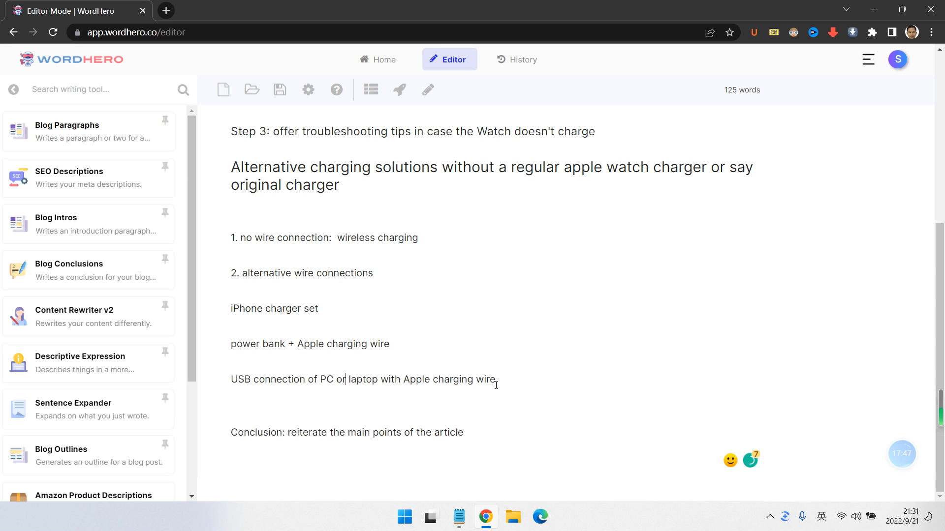
{"action": "left_click", "coordinate": [506, 381]}
{"action": "type", "text": "for charging the Apple Watch"}
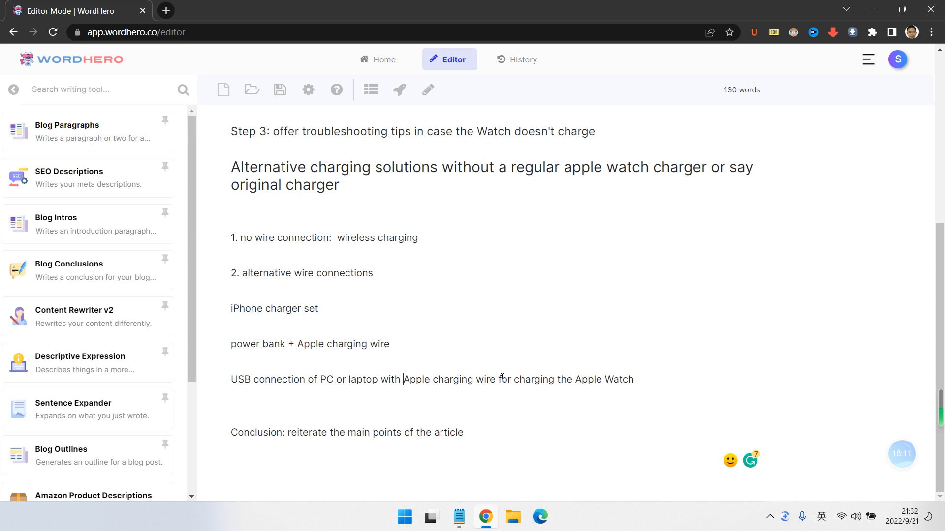
Step: Copy "for charging the Apple Watch" from the USB line to the ends of the power bank, iPhone charger set and wireless charging lines
{"action": "left_click_drag", "start_coordinate": [502, 379], "coordinate": [572, 379]}
{"action": "left_click", "coordinate": [479, 377]}
{"action": "left_click_drag", "start_coordinate": [497, 379], "coordinate": [641, 380]}
{"action": "key", "text": "ctrl+c"}
{"action": "left_click", "coordinate": [430, 341]}
{"action": "key", "text": "ctrl+v"}
{"action": "left_click", "coordinate": [365, 306]}
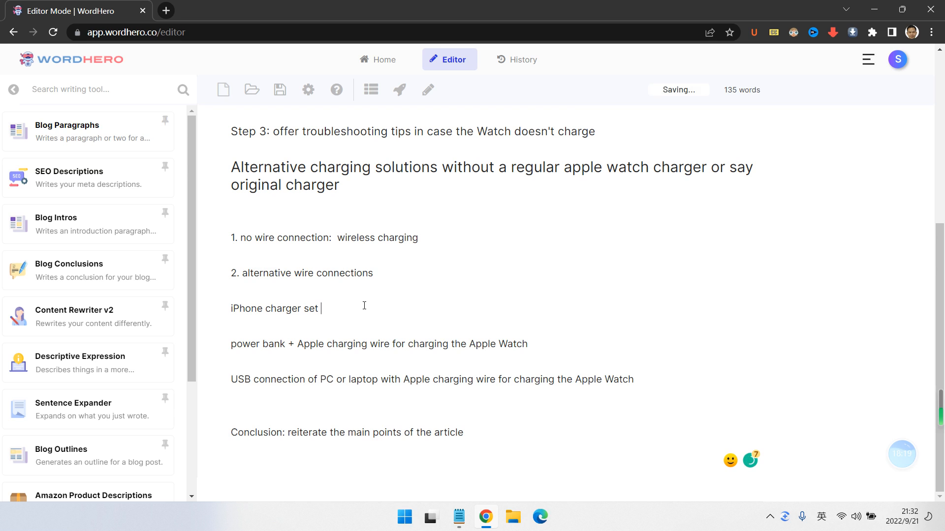
{"action": "key", "text": "ctrl+v"}
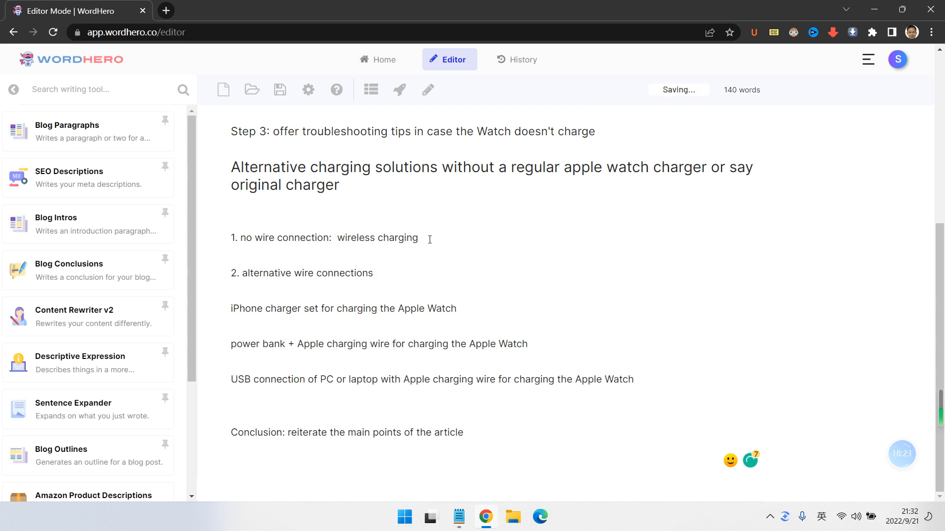
{"action": "key", "text": "ctrl+v"}
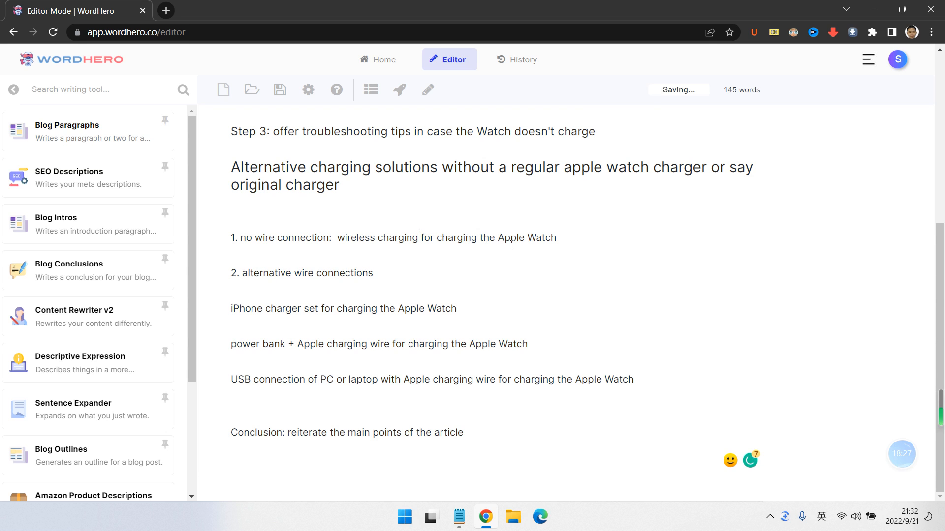
Step: Format the "no wire connection" and "alternative wire connections" lines as Heading 3
{"action": "scroll", "coordinate": [330, 337], "scroll_direction": "up", "scroll_amount": 2}
{"action": "scroll", "coordinate": [330, 337], "scroll_direction": "down", "scroll_amount": 2}
{"action": "left_click_drag", "start_coordinate": [376, 273], "coordinate": [231, 274]}
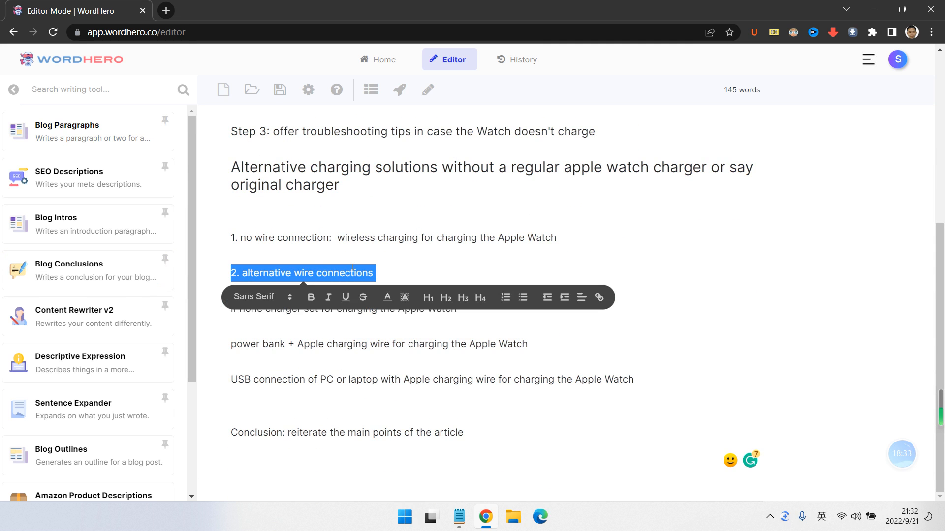
{"action": "left_click", "coordinate": [463, 297]}
{"action": "left_click", "coordinate": [364, 237]}
{"action": "left_click_drag", "start_coordinate": [231, 238], "coordinate": [485, 237]}
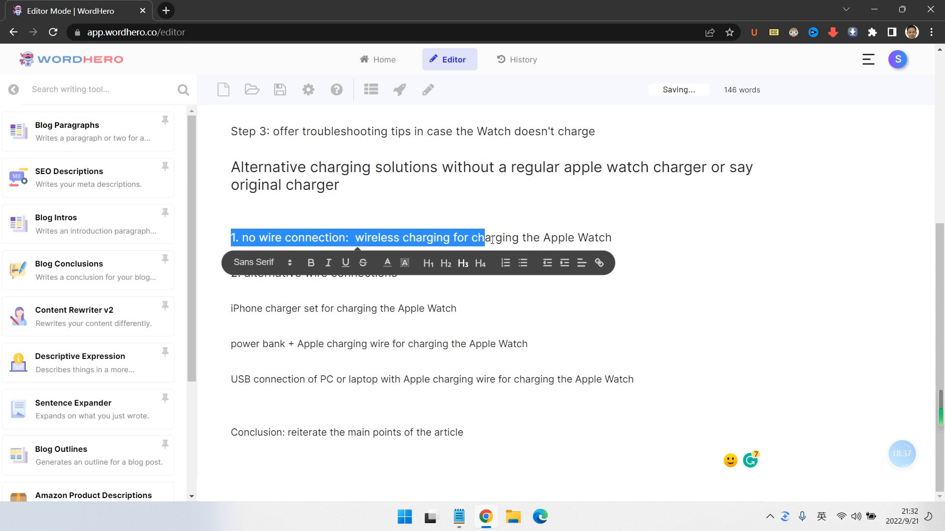
{"action": "left_click", "coordinate": [480, 205]}
{"action": "scroll", "coordinate": [479, 209], "scroll_direction": "up", "scroll_amount": 6}
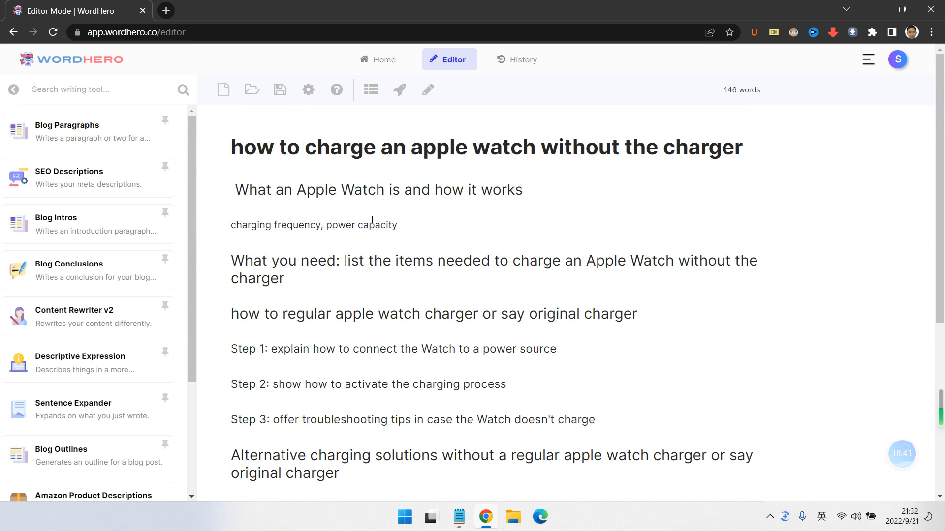
{"action": "scroll", "coordinate": [372, 220], "scroll_direction": "down", "scroll_amount": 6}
{"action": "scroll", "coordinate": [372, 219], "scroll_direction": "up", "scroll_amount": 6}
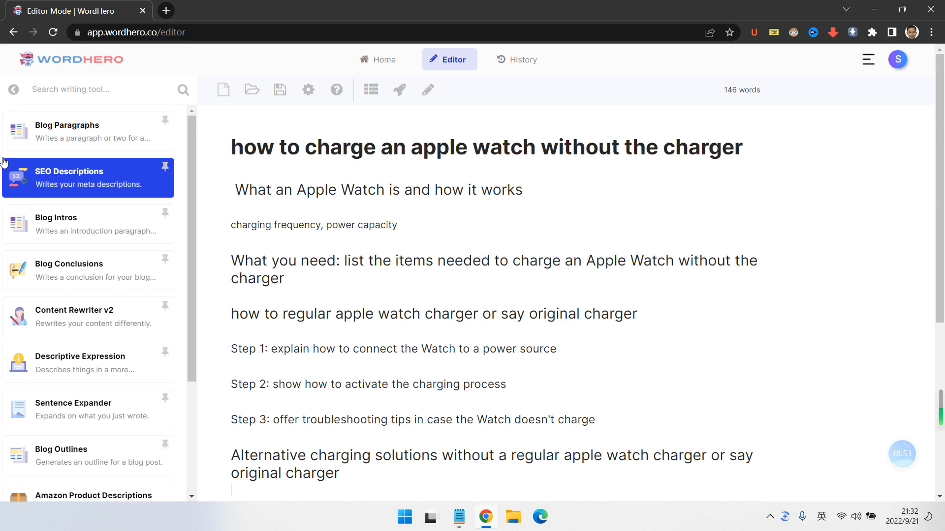
{"action": "scroll", "coordinate": [64, 231], "scroll_direction": "down", "scroll_amount": 8}
{"action": "scroll", "coordinate": [61, 246], "scroll_direction": "up", "scroll_amount": 7}
{"action": "scroll", "coordinate": [424, 196], "scroll_direction": "up", "scroll_amount": 2}
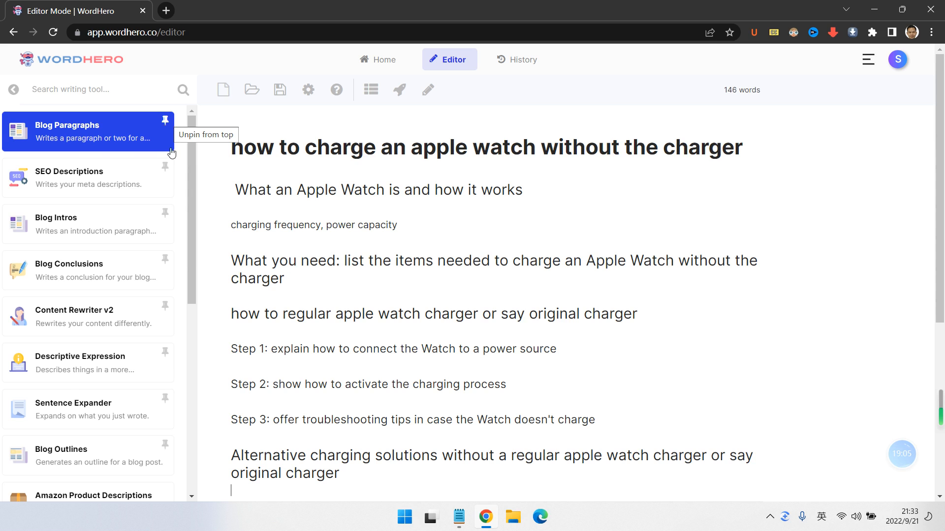
Step: Unpin the AIDA Copywriting Formula tool from the top of the writing tools list
{"action": "scroll", "coordinate": [137, 314], "scroll_direction": "down", "scroll_amount": 5}
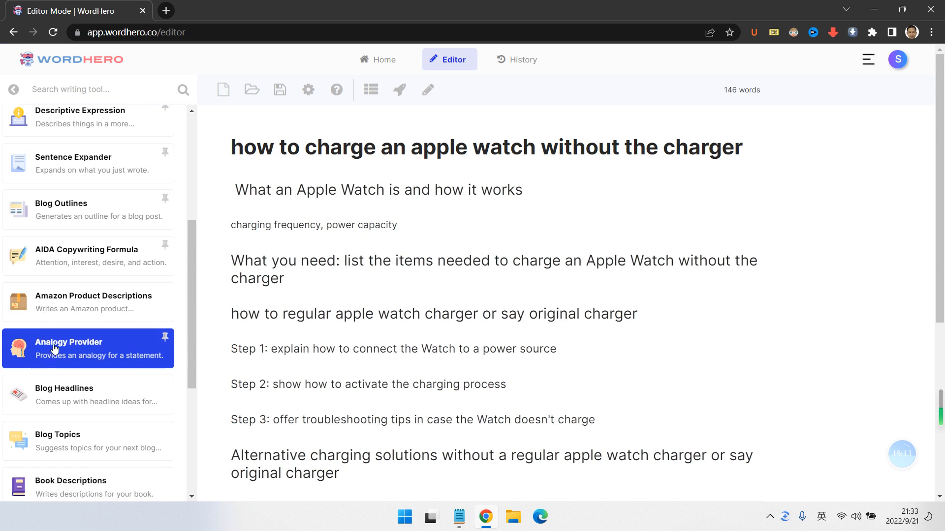
{"action": "scroll", "coordinate": [54, 359], "scroll_direction": "up", "scroll_amount": 5}
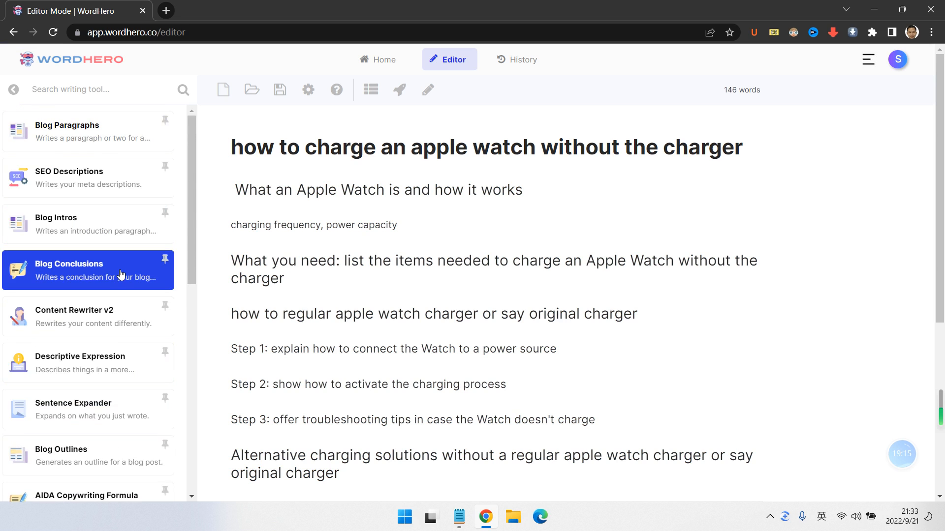
{"action": "scroll", "coordinate": [121, 278], "scroll_direction": "down", "scroll_amount": 3}
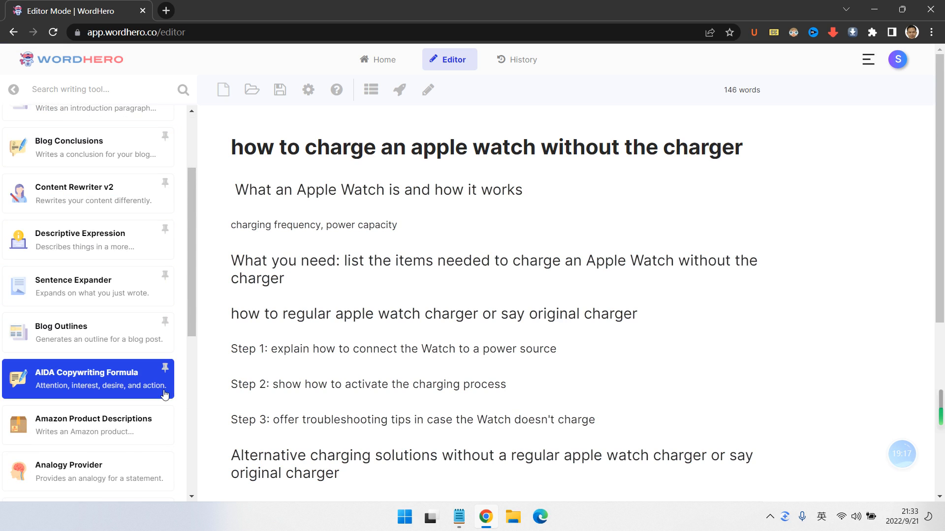
{"action": "left_click", "coordinate": [166, 369]}
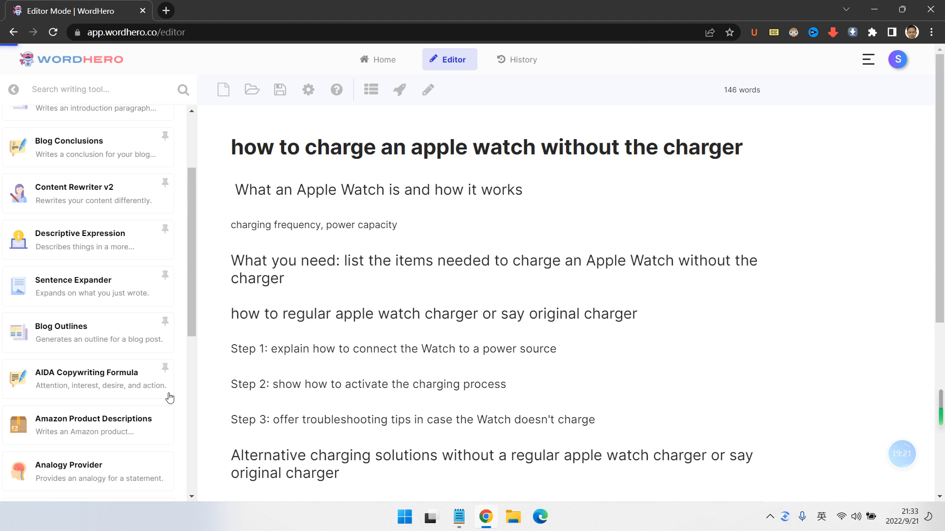
{"action": "scroll", "coordinate": [167, 389], "scroll_direction": "up", "scroll_amount": 3}
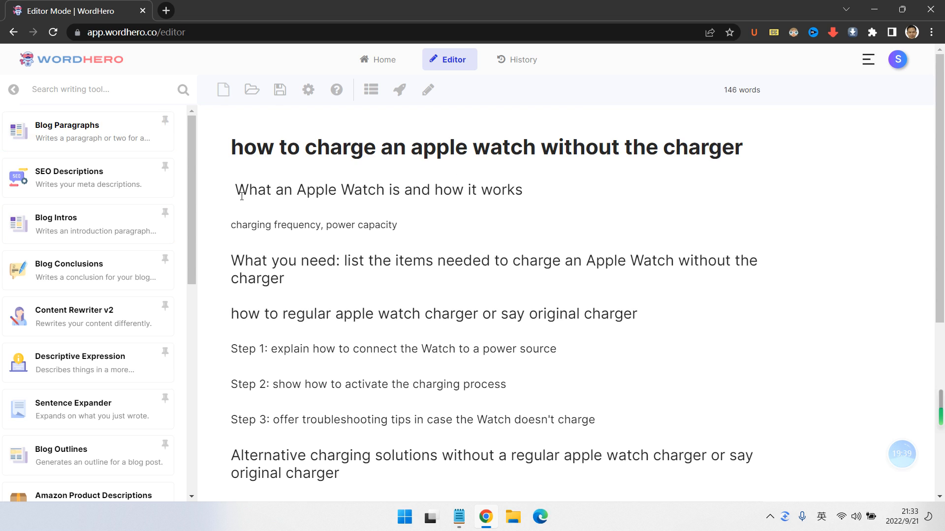
Step: Review the outline from the "What an Apple Watch is and how it works" heading through the alternative wire connection lines
{"action": "left_click_drag", "start_coordinate": [235, 190], "coordinate": [578, 195]}
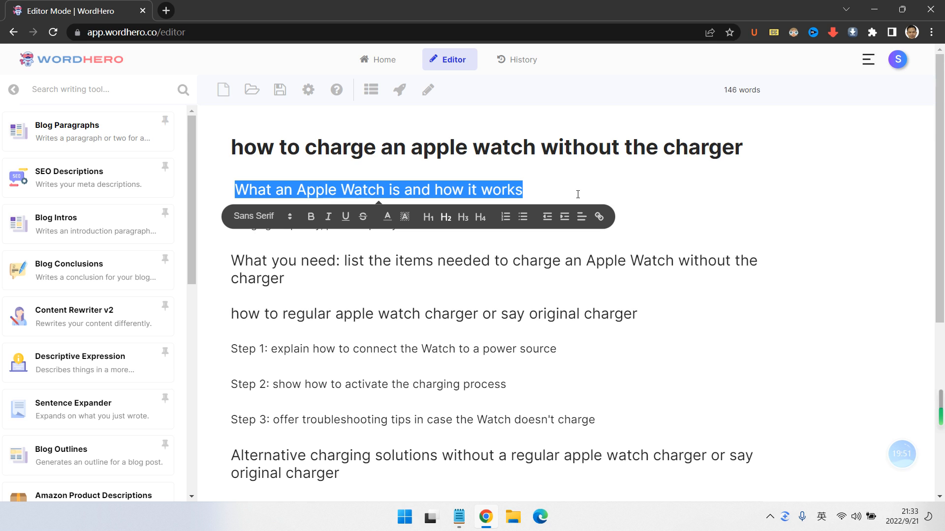
{"action": "left_click", "coordinate": [203, 182]}
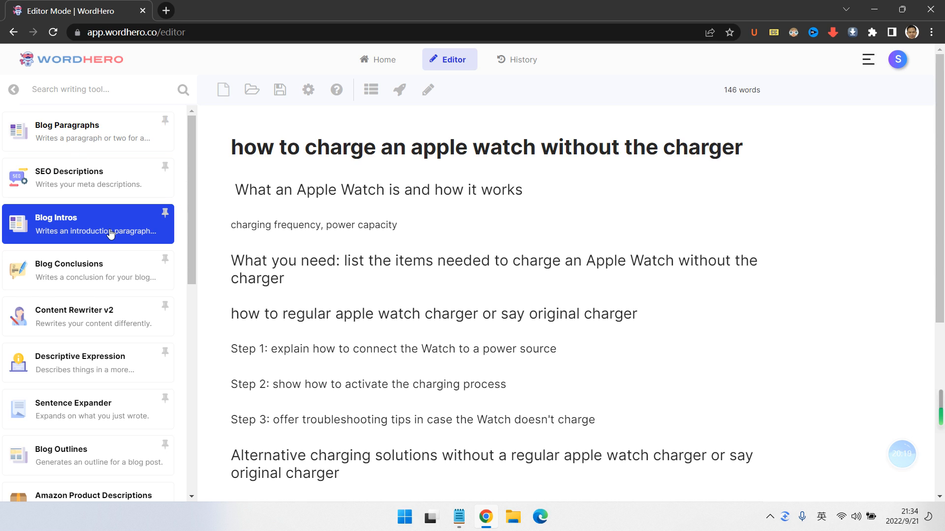
{"action": "left_click", "coordinate": [239, 189]}
{"action": "scroll", "coordinate": [307, 266], "scroll_direction": "down", "scroll_amount": 5}
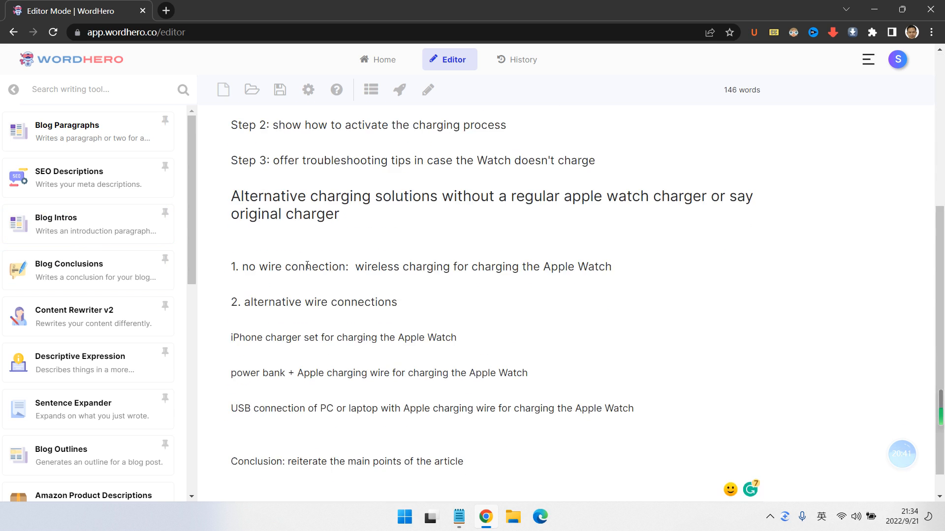
{"action": "scroll", "coordinate": [307, 266], "scroll_direction": "down", "scroll_amount": 1}
{"action": "left_click_drag", "start_coordinate": [574, 380], "coordinate": [234, 323]}
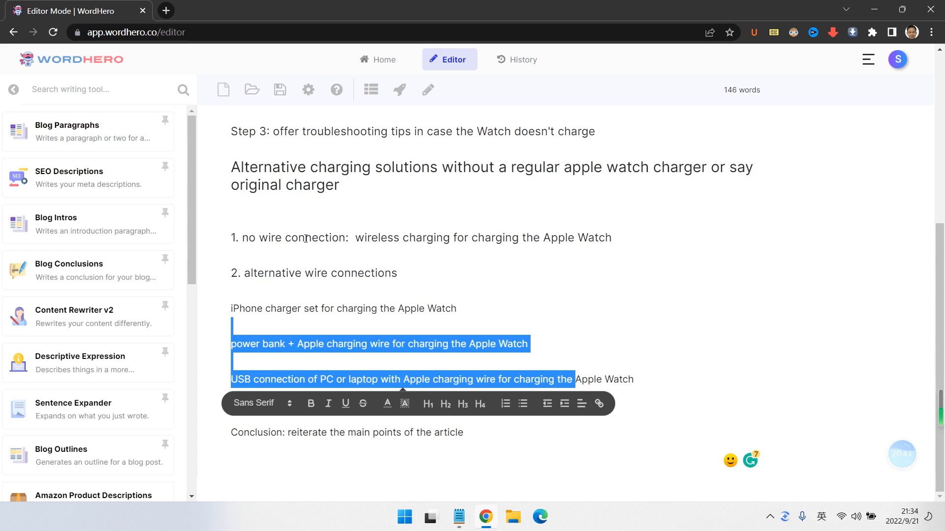
{"action": "left_click", "coordinate": [323, 264]}
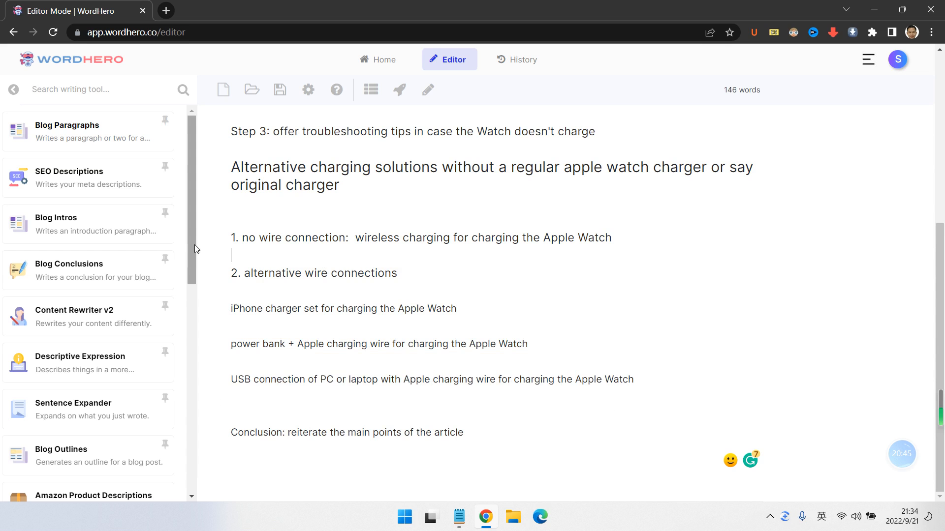
{"action": "scroll", "coordinate": [179, 255], "scroll_direction": "up", "scroll_amount": 4}
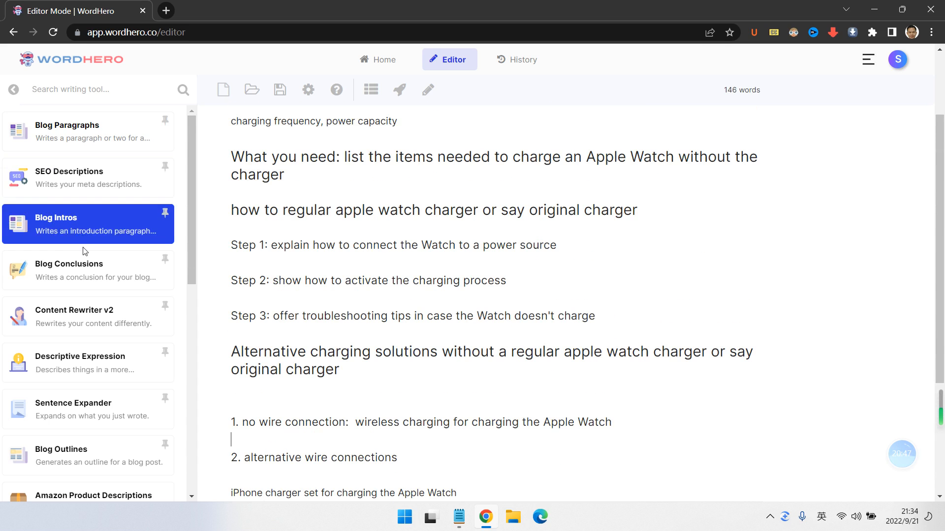
{"action": "scroll", "coordinate": [469, 249], "scroll_direction": "up", "scroll_amount": 2}
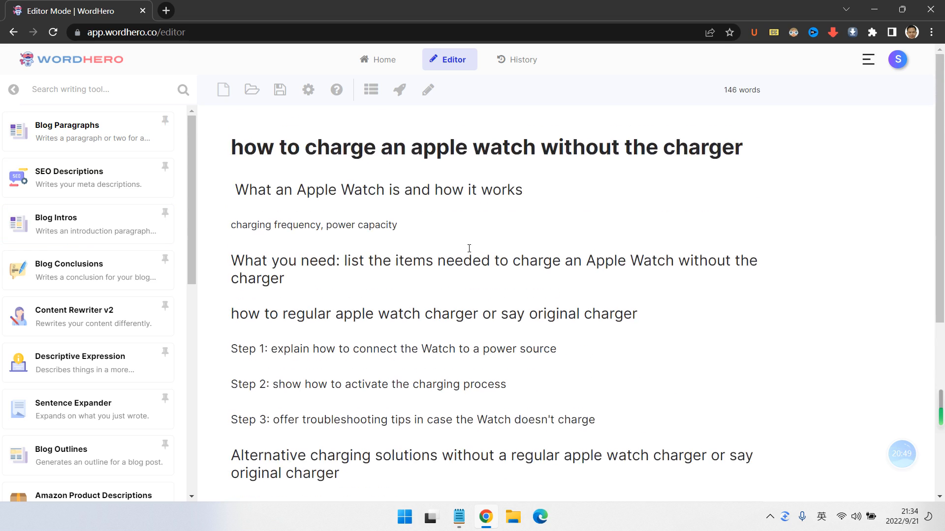
Step: Insert two blank lines between the article title and the "What an Apple Watch is and how it works" heading
{"action": "left_click", "coordinate": [232, 189]}
{"action": "key", "text": "Return"}
{"action": "key", "text": "Return"}
{"action": "left_click", "coordinate": [239, 186]}
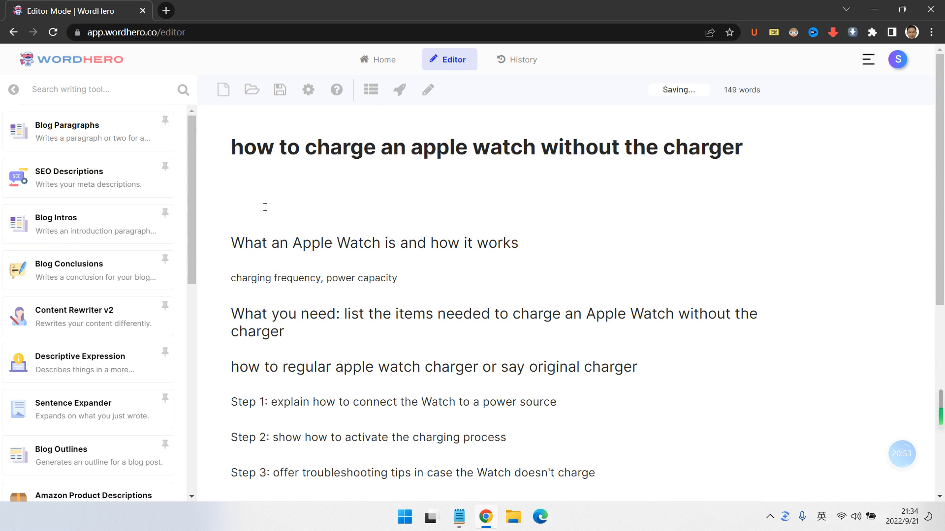
Step: Examine the outline down to the conclusion line, and check the article title
{"action": "scroll", "coordinate": [123, 315], "scroll_direction": "down", "scroll_amount": 5}
{"action": "scroll", "coordinate": [307, 281], "scroll_direction": "down", "scroll_amount": 5}
{"action": "scroll", "coordinate": [307, 281], "scroll_direction": "up", "scroll_amount": 4}
{"action": "scroll", "coordinate": [98, 222], "scroll_direction": "up", "scroll_amount": 5}
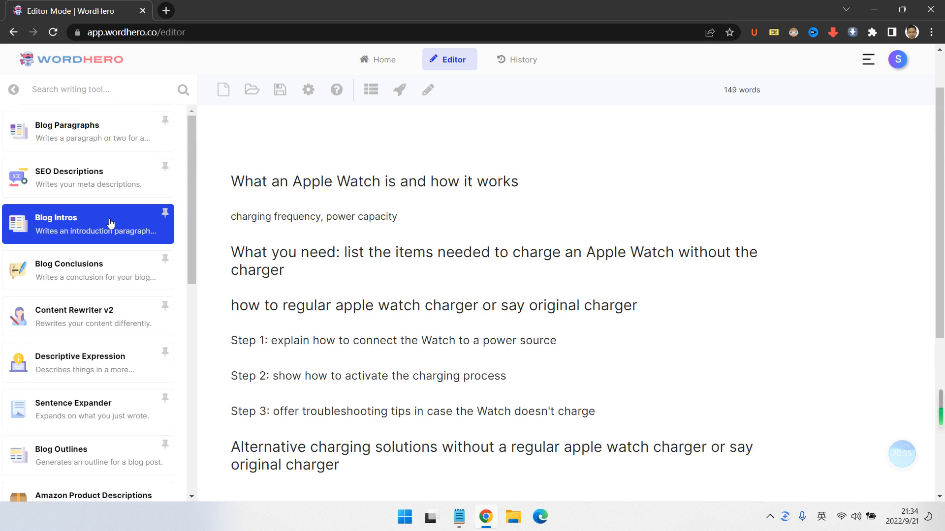
{"action": "scroll", "coordinate": [446, 354], "scroll_direction": "down", "scroll_amount": 6}
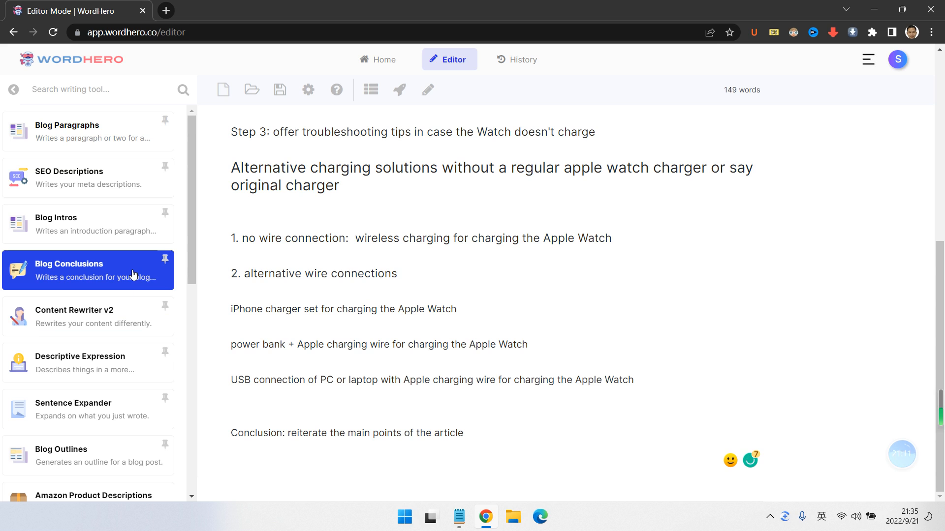
{"action": "left_click", "coordinate": [109, 276]}
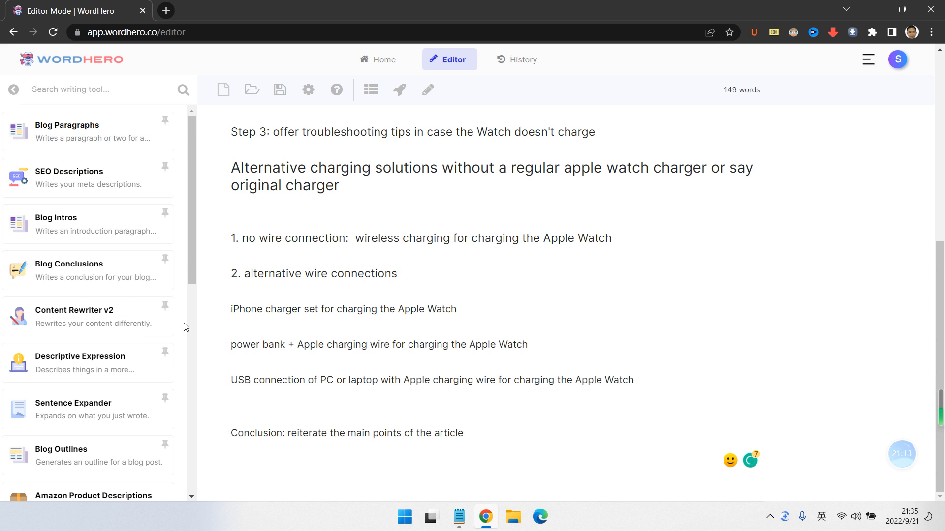
{"action": "scroll", "coordinate": [692, 256], "scroll_direction": "up", "scroll_amount": 7}
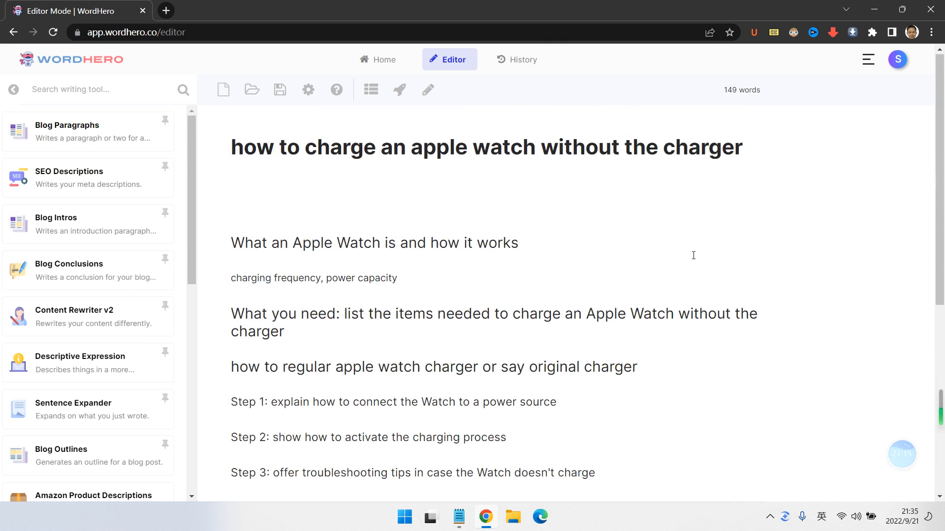
{"action": "left_click_drag", "start_coordinate": [239, 158], "coordinate": [688, 150]}
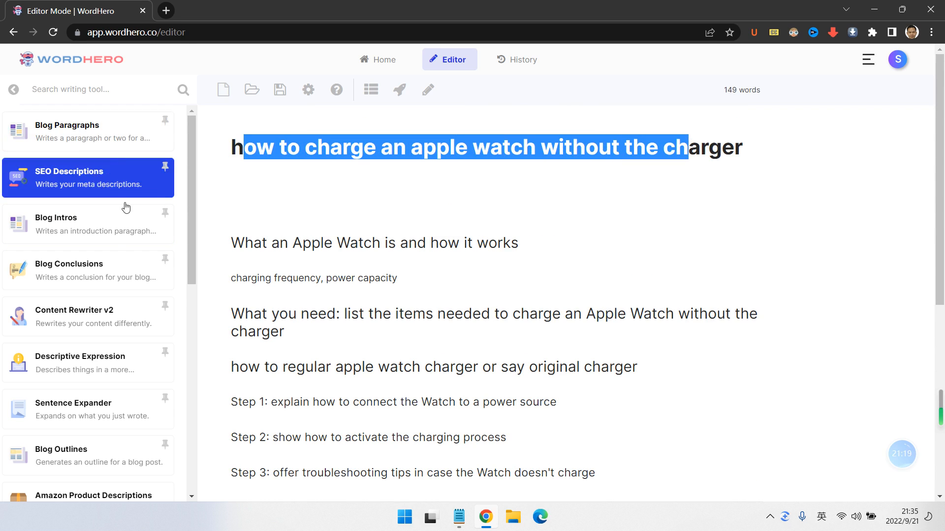
Step: Generate introductions with Blog Intros, using the title "how to charge an apple watch without the charger" as topic, and read through the suggestions
{"action": "left_click", "coordinate": [249, 197]}
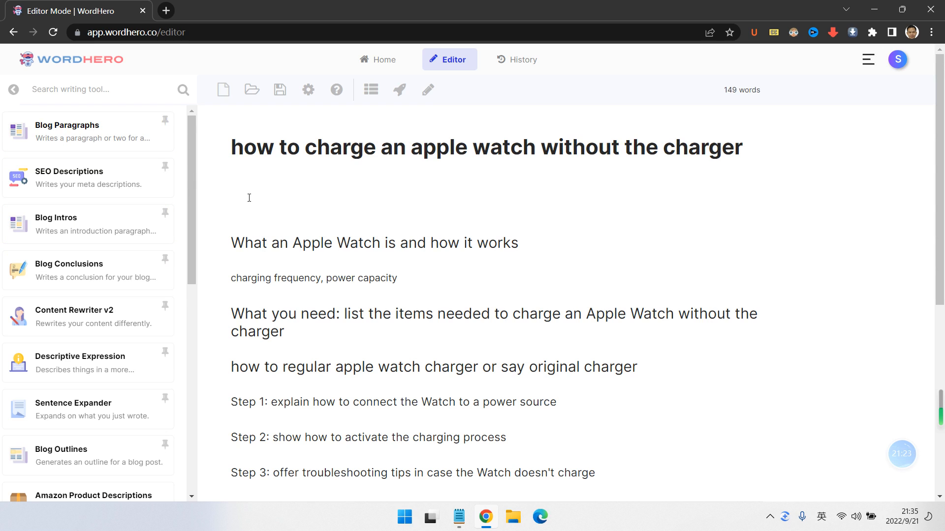
{"action": "left_click", "coordinate": [81, 225]}
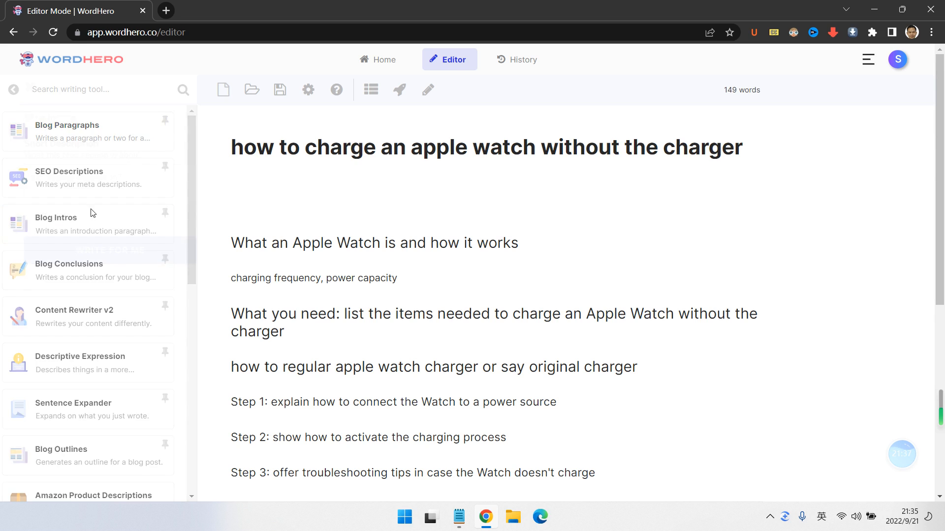
{"action": "triple_click", "coordinate": [310, 149]}
{"action": "key", "text": "ctrl+c"}
{"action": "left_click", "coordinate": [121, 171]}
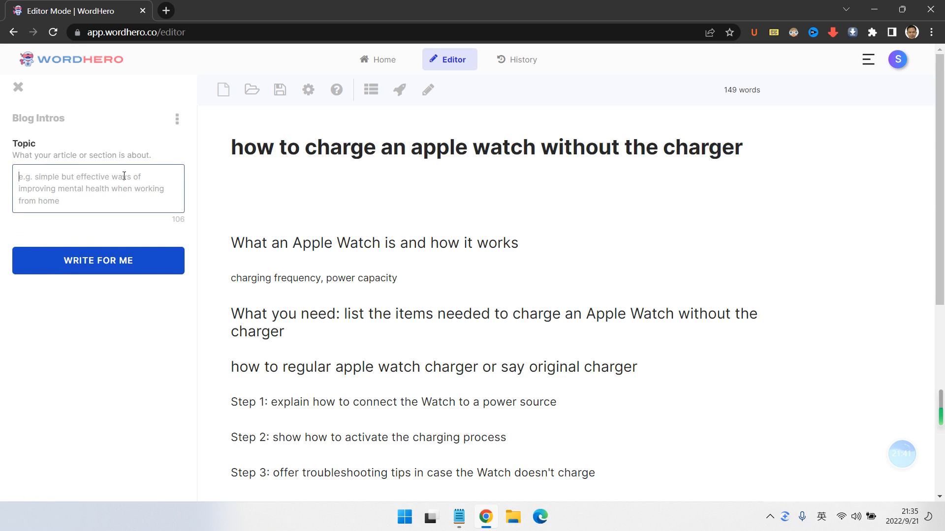
{"action": "key", "text": "ctrl+v"}
{"action": "left_click", "coordinate": [123, 255]}
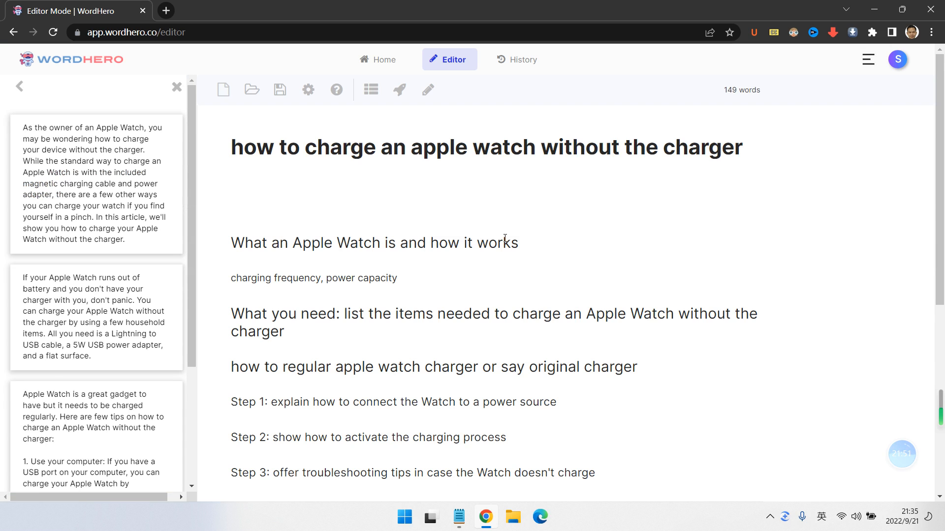
{"action": "scroll", "coordinate": [57, 380], "scroll_direction": "down", "scroll_amount": 2}
{"action": "scroll", "coordinate": [57, 379], "scroll_direction": "down", "scroll_amount": 3}
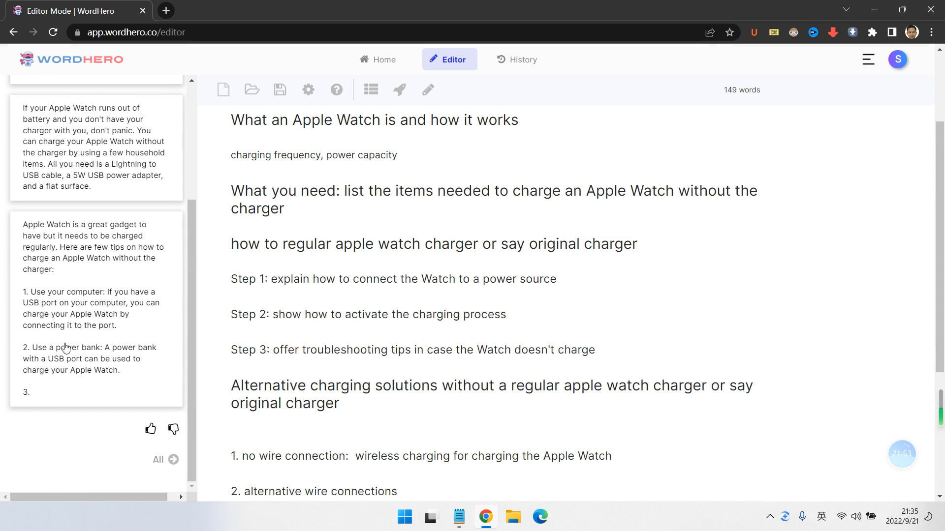
{"action": "scroll", "coordinate": [103, 344], "scroll_direction": "up", "scroll_amount": 3}
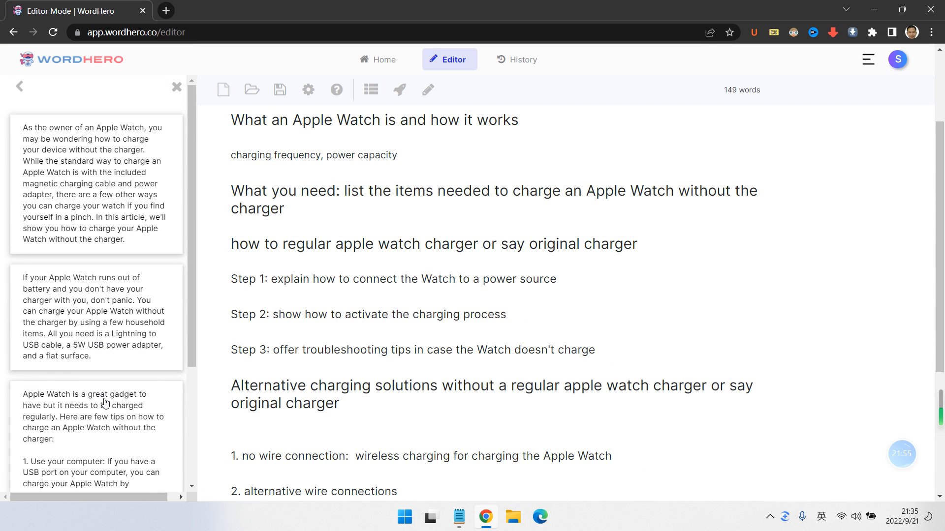
Step: Insert the generated suggestion starting "Apple Watch is a great gadget to have" below the Step 3 troubleshooting line
{"action": "scroll", "coordinate": [379, 228], "scroll_direction": "up", "scroll_amount": 3}
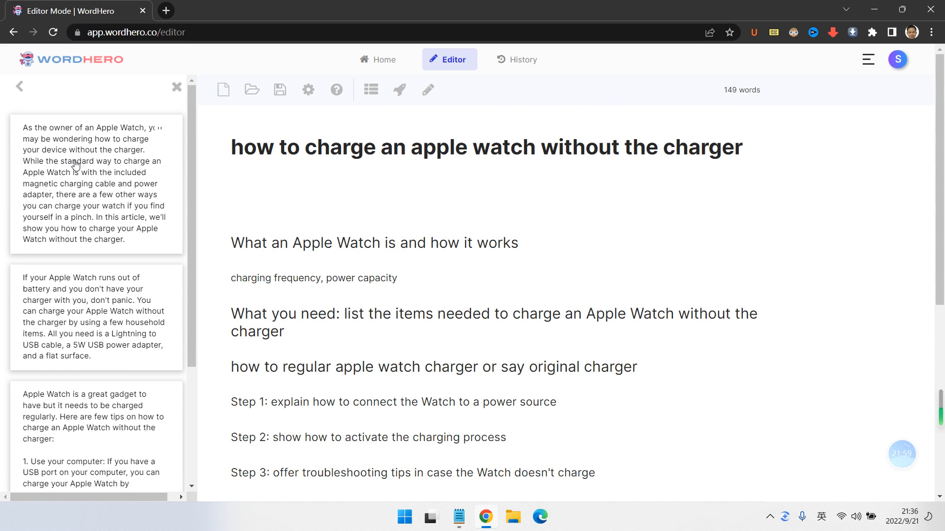
{"action": "left_click", "coordinate": [279, 177]}
{"action": "scroll", "coordinate": [345, 320], "scroll_direction": "down", "scroll_amount": 4}
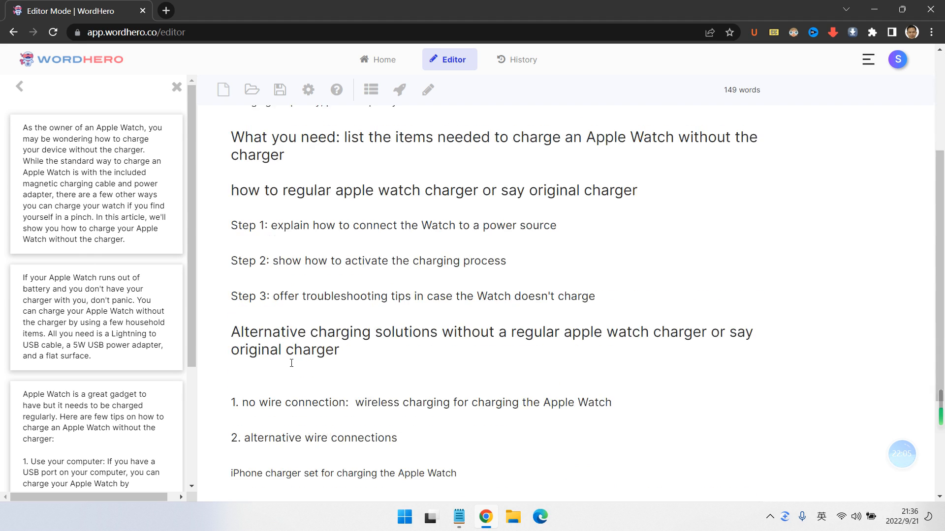
{"action": "left_click", "coordinate": [622, 285]}
{"action": "key", "text": "Return"}
{"action": "type", "text": "Apple Watch is a great gadget to have but it needs to be charged regularly. Here are few tips on how to charge an Apple Watch without the charger:  1. Use your computer: If you have a USB port on your computer, you can charge your Apple Watch by connecting it to the port.  2. Use a power bank: A power bank with a USB port can be used to charge your Apple Watch.  3."}
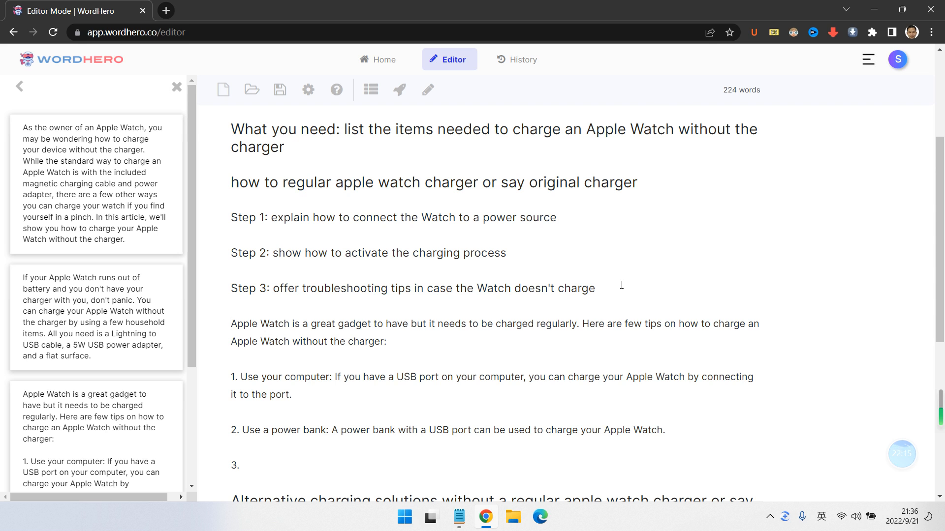
Step: Insert the generated introduction starting "As the owner of an Apple Watch" beneath the article title and convert it to body text
{"action": "scroll", "coordinate": [620, 283], "scroll_direction": "up", "scroll_amount": 4}
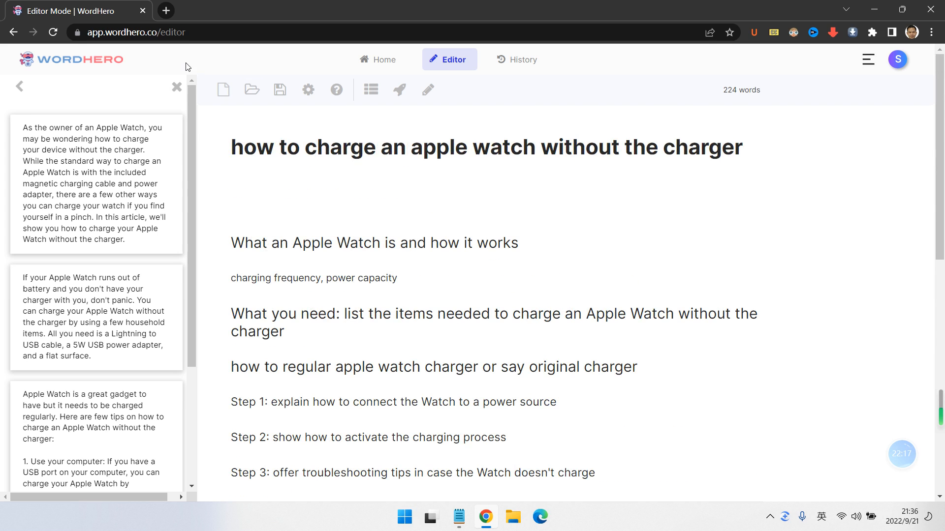
{"action": "left_click", "coordinate": [133, 154]}
{"action": "left_click", "coordinate": [264, 191]}
{"action": "type", "text": "As the owner of an Apple Watch, you may be wondering how to charge your device without the charger. While the standard way to charge an Apple Watch is with the included magnetic charging cable and power adapter, there are a few other ways you can charge your watch if you find yourself in a pinch. In this article, we'll show you how to charge your Apple Watch without the charger."}
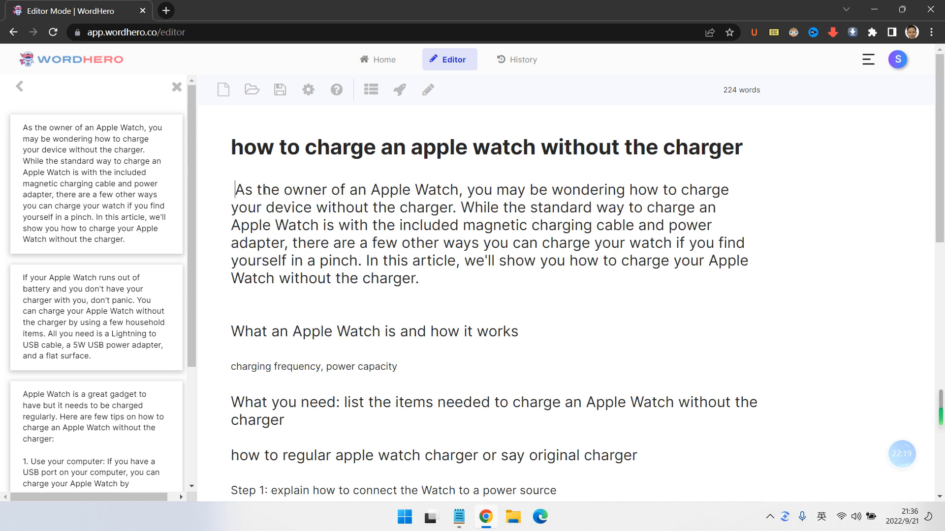
{"action": "left_click_drag", "start_coordinate": [419, 278], "coordinate": [210, 193]}
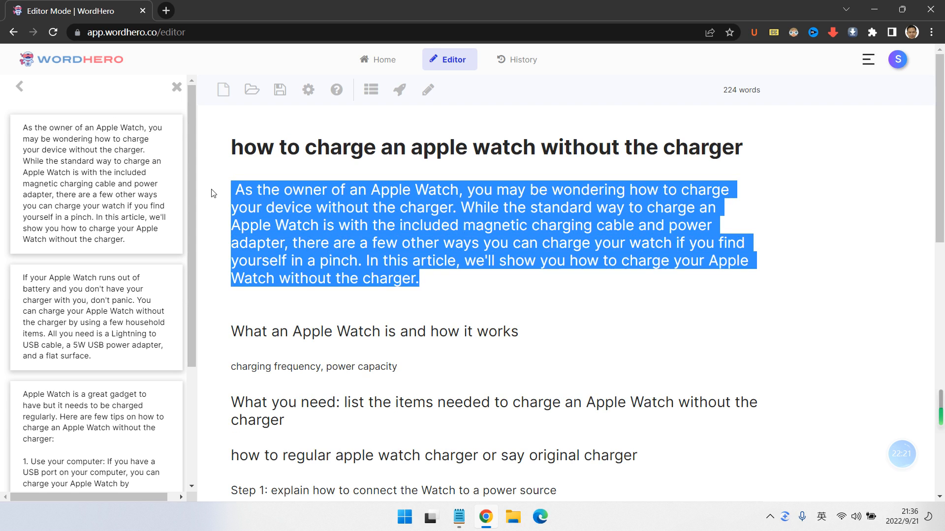
{"action": "left_click", "coordinate": [519, 305]}
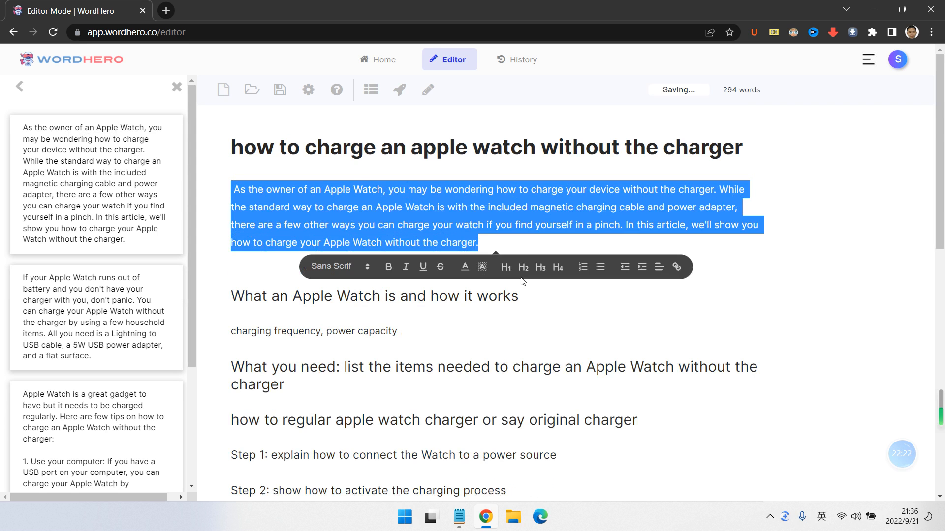
Step: Add the generated introduction starting "If your Apple Watch runs out of battery" as a separate paragraph after the first introduction
{"action": "left_click", "coordinate": [527, 242]}
{"action": "key", "text": "Return"}
{"action": "key", "text": "Return"}
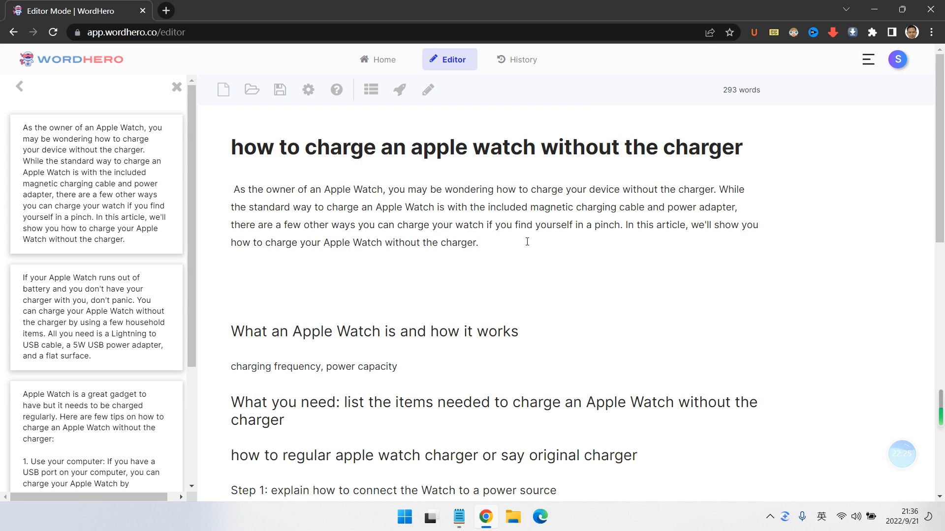
{"action": "left_click", "coordinate": [133, 309]}
{"action": "type", "text": "If your Apple Watch runs out of battery and you don't have your charger with you, don't panic. You can charge your Apple Watch without the charger by using a few household items. All you need is a Lightning to USB cable, a 5W USB power adapter, and a flat surface."}
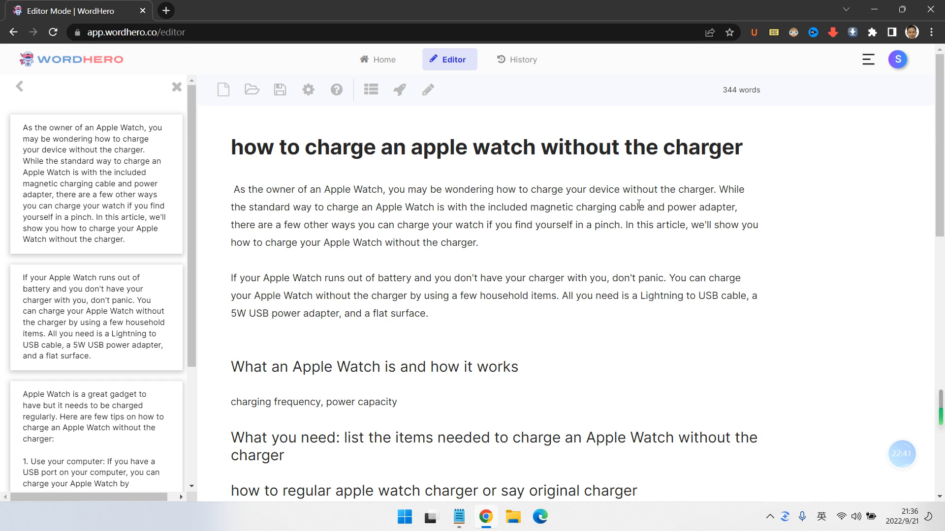
Step: Check the two introduction paragraphs against the outline and close the Blog Intros suggestions
{"action": "left_click_drag", "start_coordinate": [581, 207], "coordinate": [760, 214]}
{"action": "left_click", "coordinate": [318, 241]}
{"action": "scroll", "coordinate": [463, 314], "scroll_direction": "down", "scroll_amount": 3}
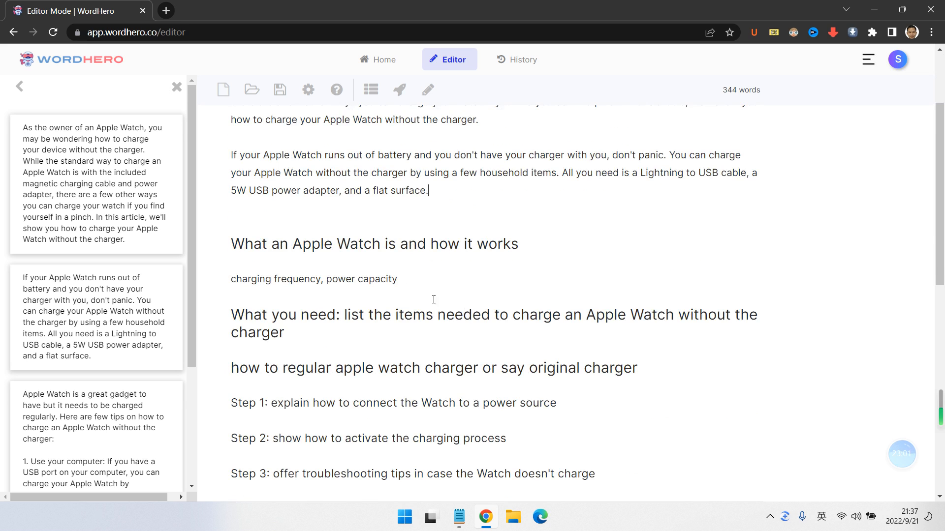
{"action": "scroll", "coordinate": [430, 269], "scroll_direction": "up", "scroll_amount": 3}
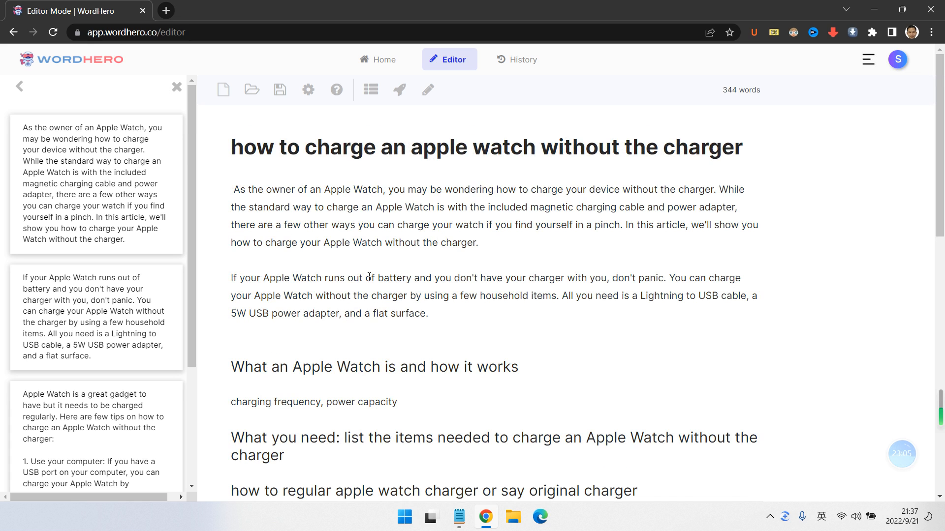
{"action": "left_click", "coordinate": [177, 87]}
Step: Examine the introduction, the outline down to the charging tips, and the "What an Apple Watch is and how it works" heading
{"action": "scroll", "coordinate": [453, 274], "scroll_direction": "down", "scroll_amount": 2}
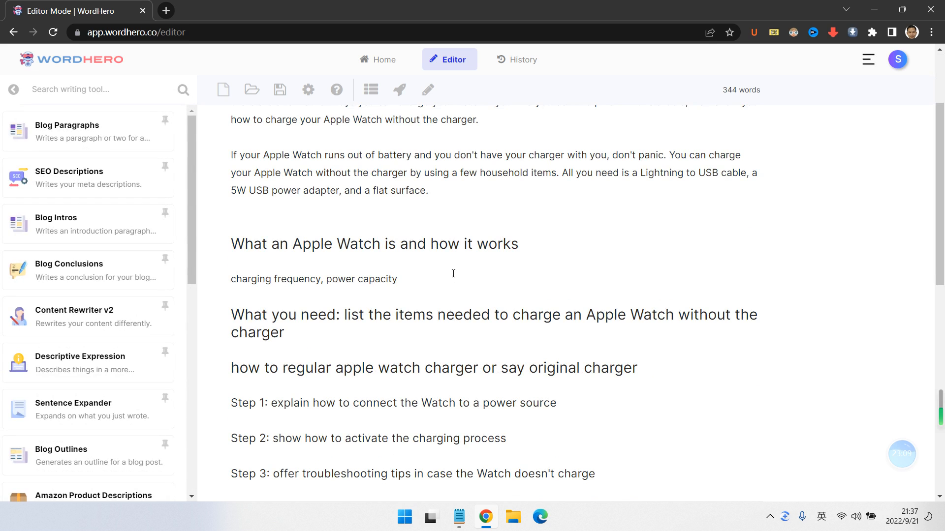
{"action": "scroll", "coordinate": [453, 274], "scroll_direction": "up", "scroll_amount": 3}
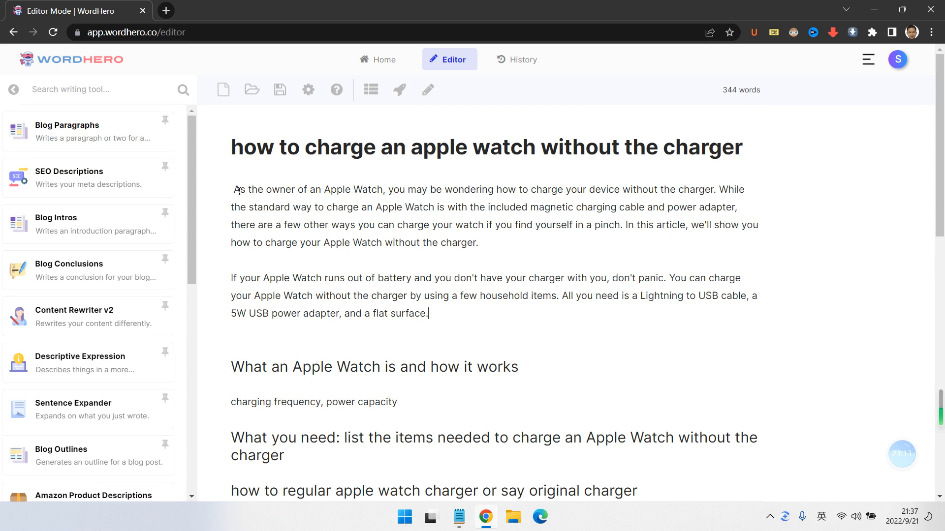
{"action": "left_click_drag", "start_coordinate": [240, 189], "coordinate": [551, 297]}
{"action": "left_click", "coordinate": [514, 296]}
{"action": "scroll", "coordinate": [438, 311], "scroll_direction": "down", "scroll_amount": 5}
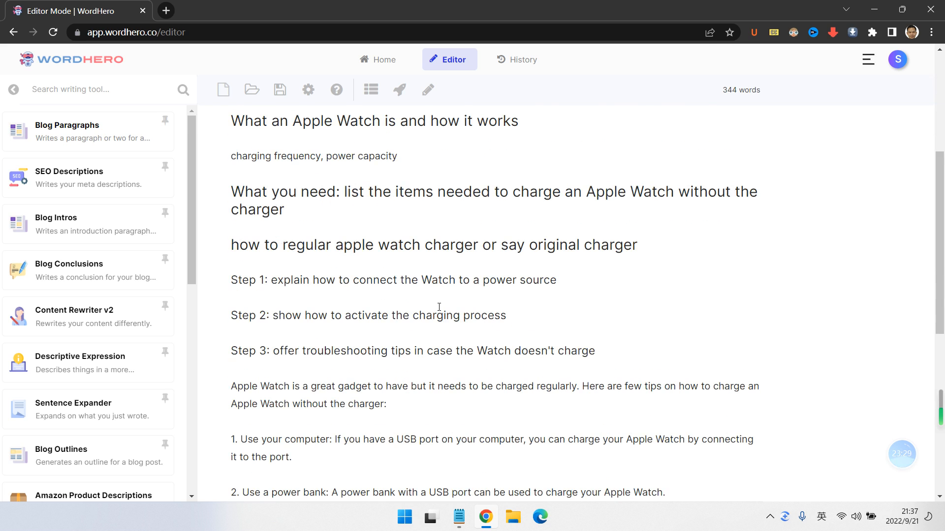
{"action": "scroll", "coordinate": [446, 291], "scroll_direction": "up", "scroll_amount": 3}
{"action": "scroll", "coordinate": [438, 290], "scroll_direction": "up", "scroll_amount": 1}
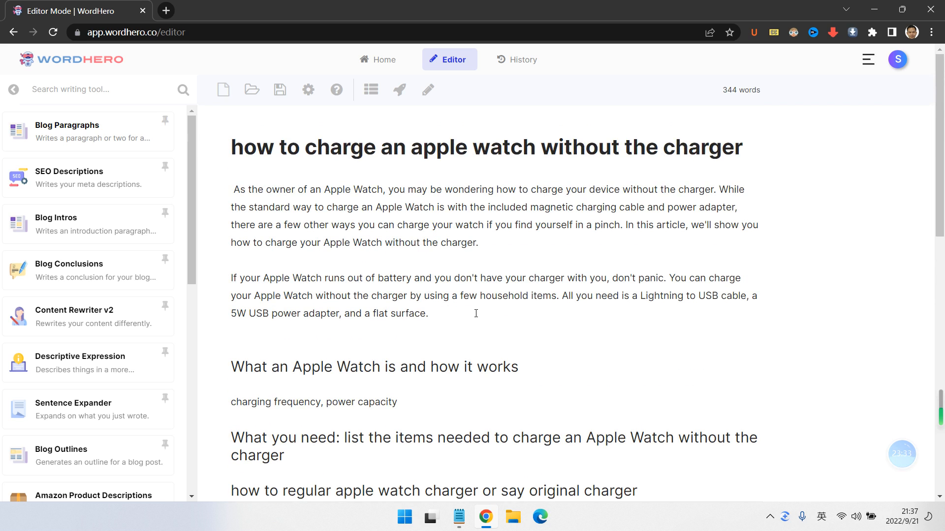
{"action": "left_click_drag", "start_coordinate": [231, 368], "coordinate": [605, 361]}
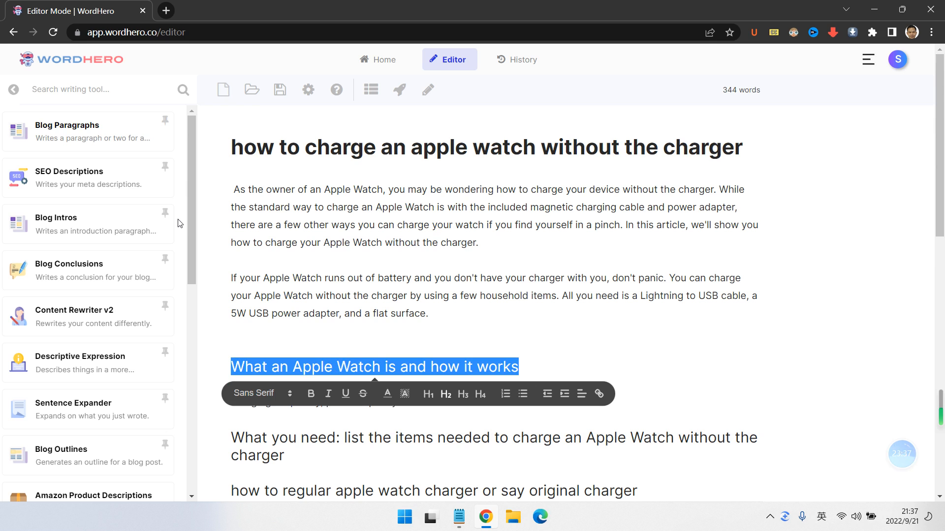
{"action": "left_click", "coordinate": [391, 243]}
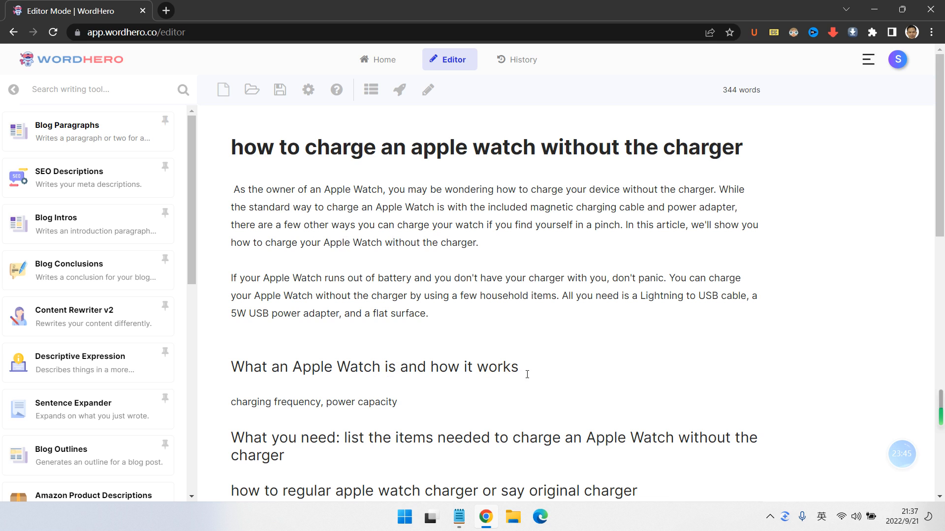
{"action": "left_click_drag", "start_coordinate": [527, 375], "coordinate": [232, 370]}
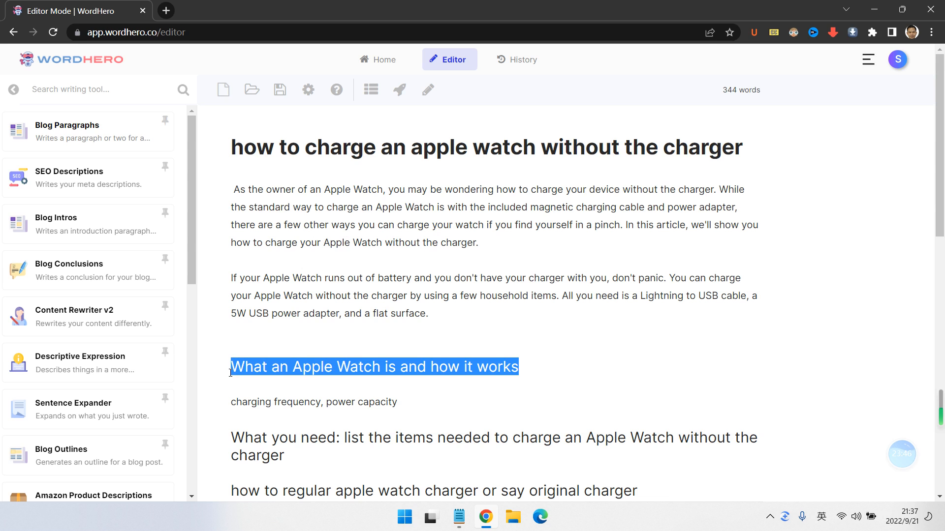
{"action": "left_click", "coordinate": [306, 345]}
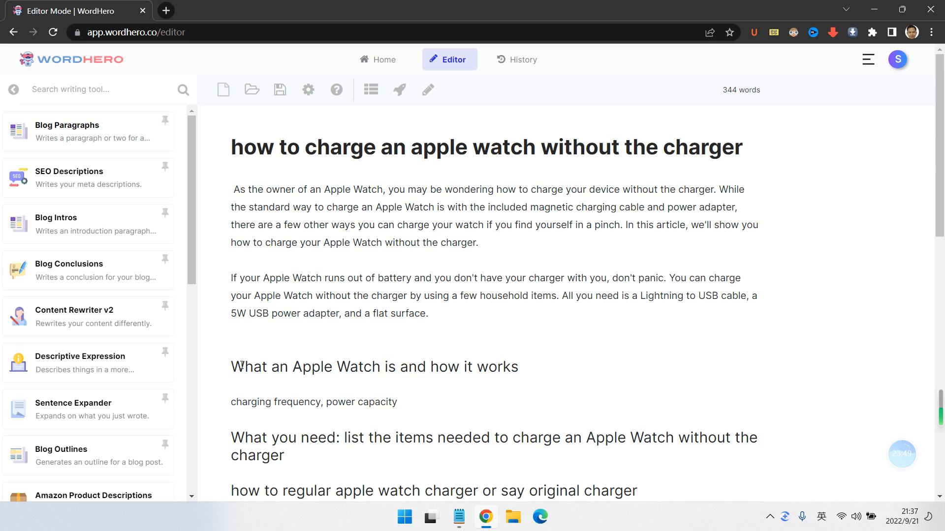
Step: Copy the heading "What an Apple Watch is and how it works" into the Blog Paragraphs short description
{"action": "mouse_move", "coordinate": [244, 366]}
{"action": "left_mouse_down"}
{"action": "mouse_move", "coordinate": [525, 372]}
{"action": "mouse_move", "coordinate": [221, 367]}
{"action": "mouse_move", "coordinate": [246, 361]}
{"action": "left_mouse_up"}
{"action": "key", "text": "ctrl+c"}
{"action": "left_click", "coordinate": [521, 369]}
{"action": "left_click", "coordinate": [74, 130]}
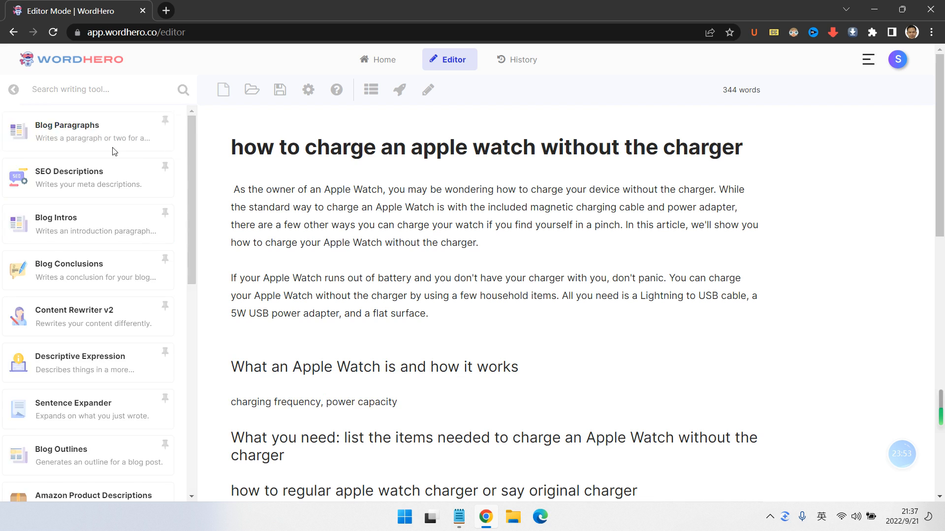
{"action": "left_click", "coordinate": [73, 192]}
{"action": "key", "text": "ctrl+v"}
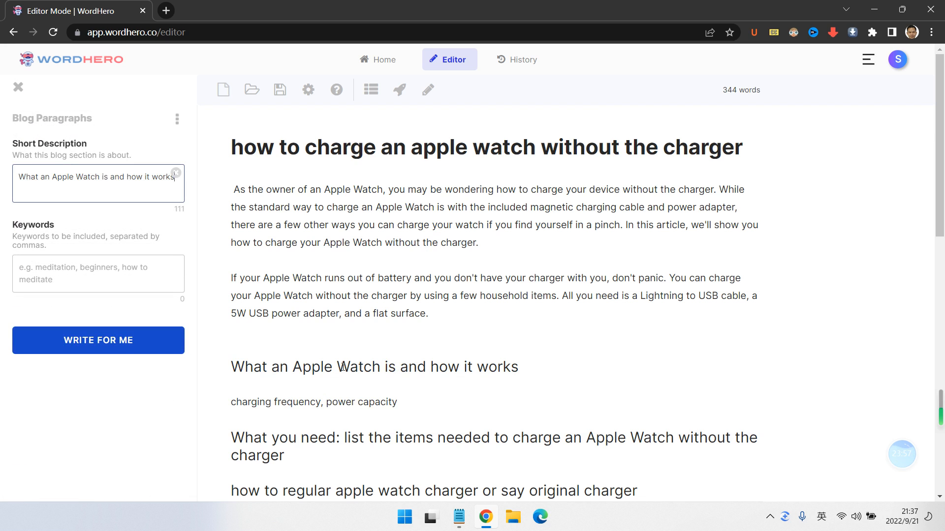
Step: Set the Blog Paragraphs keywords to "charging frequency, power capacity, charge in many ways" and generate the paragraph
{"action": "left_click", "coordinate": [262, 389]}
{"action": "left_click_drag", "start_coordinate": [397, 402], "coordinate": [229, 402]}
{"action": "key", "text": "ctrl+c"}
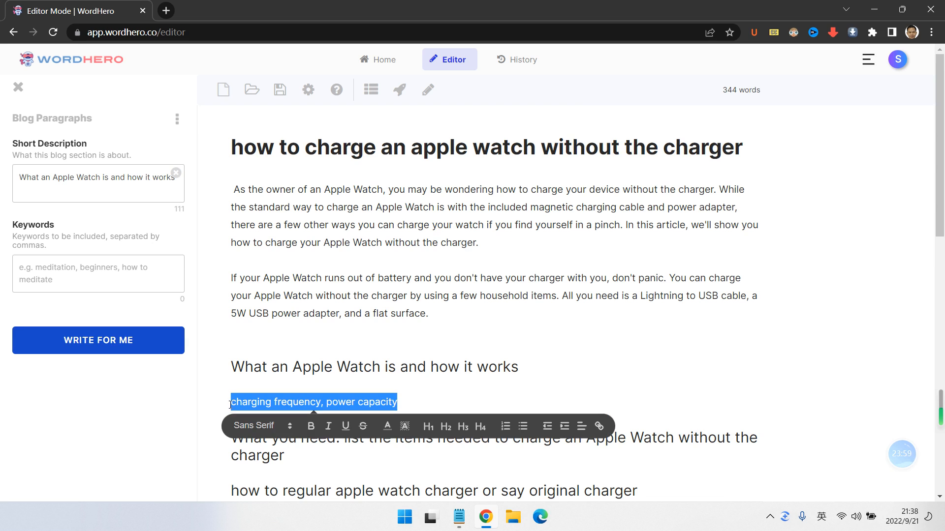
{"action": "left_click", "coordinate": [102, 270]}
{"action": "key", "text": "ctrl+v"}
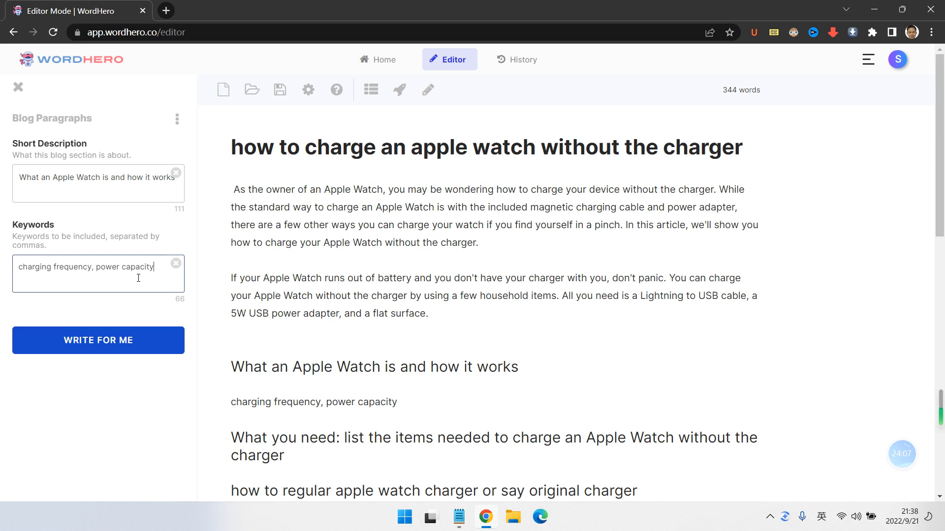
{"action": "type", "text": ","}
{"action": "type", "text": "charge in many ways"}
{"action": "left_click", "coordinate": [112, 340]}
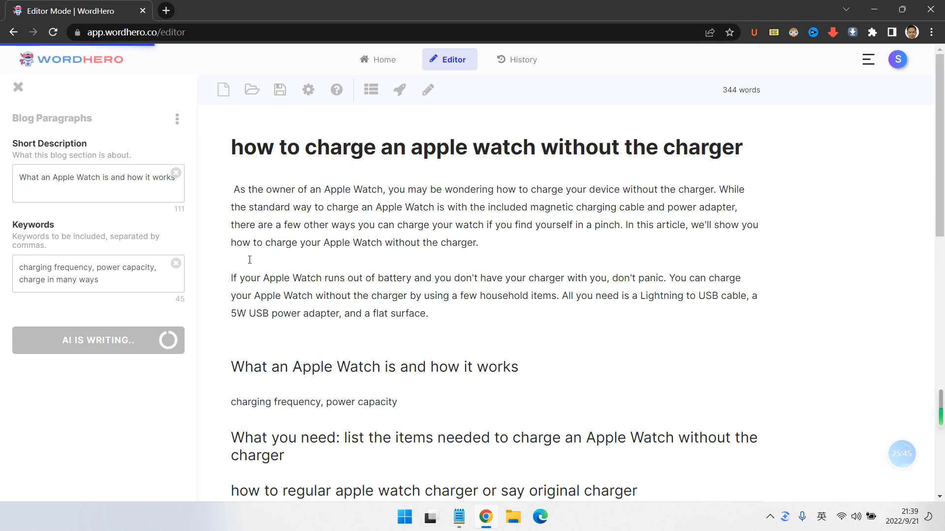
Step: Insert the generated smartwatch paragraph below the "charging frequency, power capacity" line
{"action": "scroll", "coordinate": [458, 321], "scroll_direction": "down", "scroll_amount": 1}
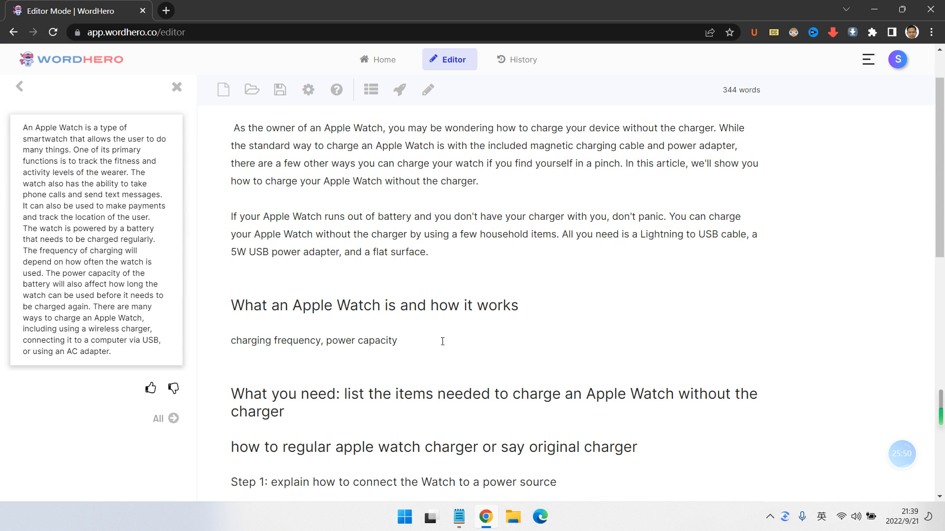
{"action": "left_click", "coordinate": [99, 257]}
{"action": "key", "text": "Down"}
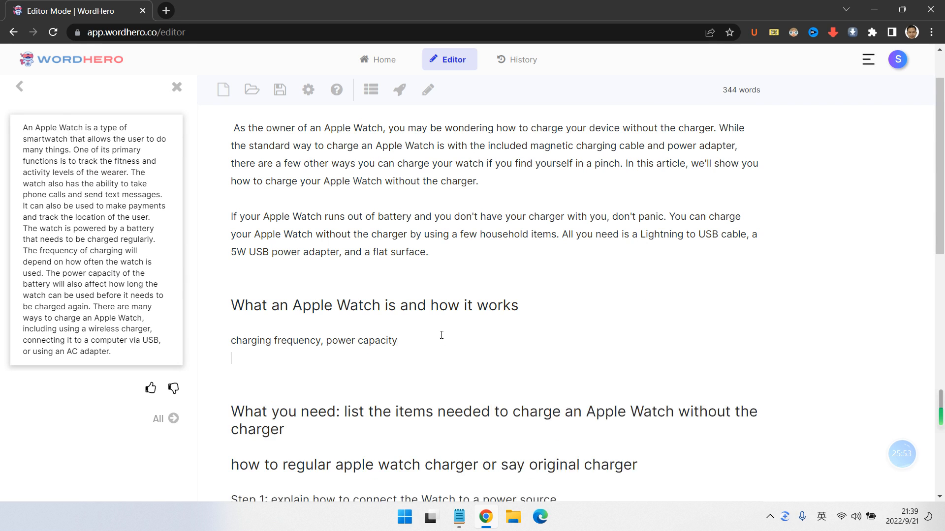
{"action": "key", "text": "ctrl+v"}
Step: Delete the "charging frequency, power capacity" line and an extra blank line above the smartwatch paragraph, and close the generated results
{"action": "scroll", "coordinate": [441, 335], "scroll_direction": "down", "scroll_amount": 1}
{"action": "left_click_drag", "start_coordinate": [419, 281], "coordinate": [163, 286]}
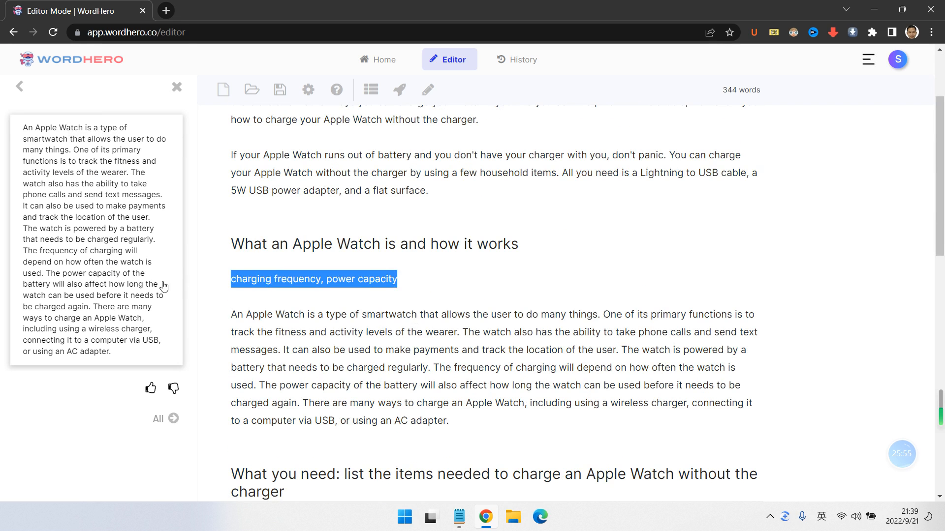
{"action": "key", "text": "BackSpace"}
{"action": "left_click", "coordinate": [177, 86]}
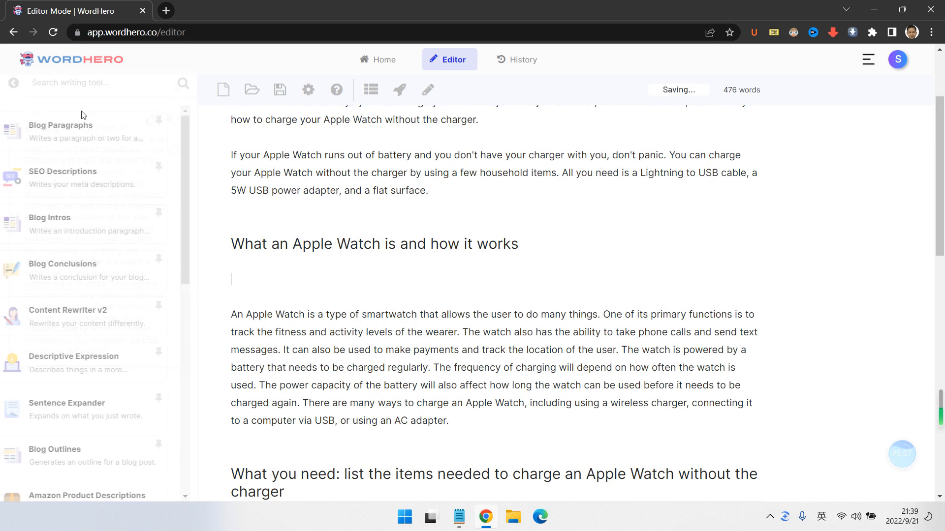
{"action": "scroll", "coordinate": [141, 211], "scroll_direction": "down", "scroll_amount": 1}
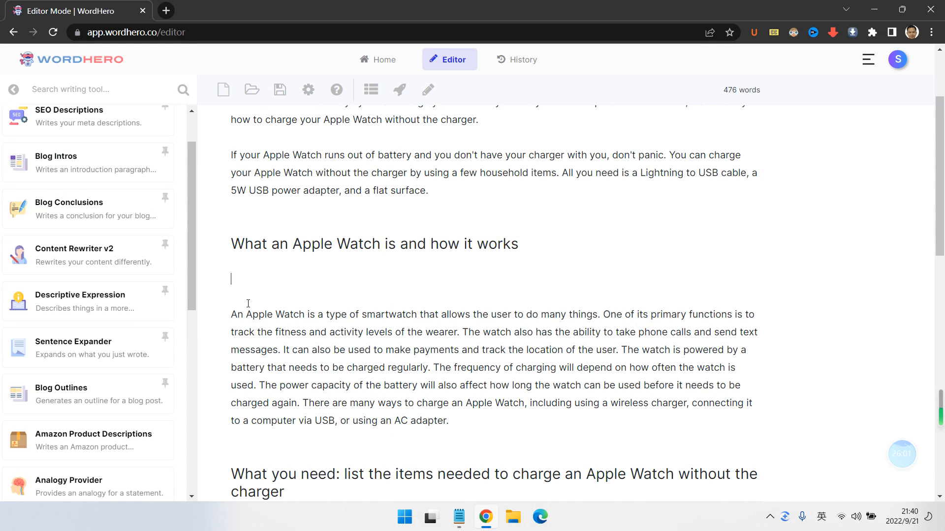
{"action": "left_click", "coordinate": [248, 304]}
{"action": "key", "text": "BackSpace"}
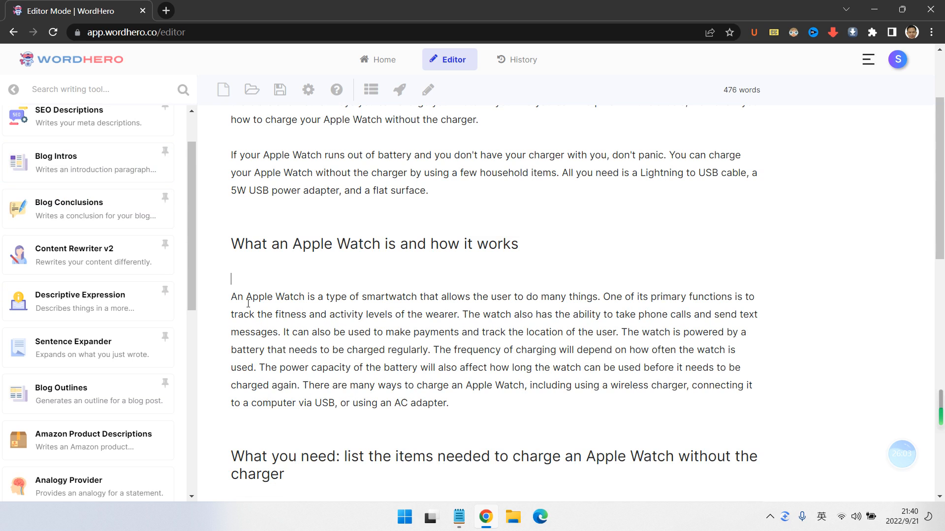
Step: Split the smartwatch paragraph into two before "The frequency of charging will depend"
{"action": "left_click", "coordinate": [435, 351]}
{"action": "key", "text": "Return"}
{"action": "key", "text": "Return"}
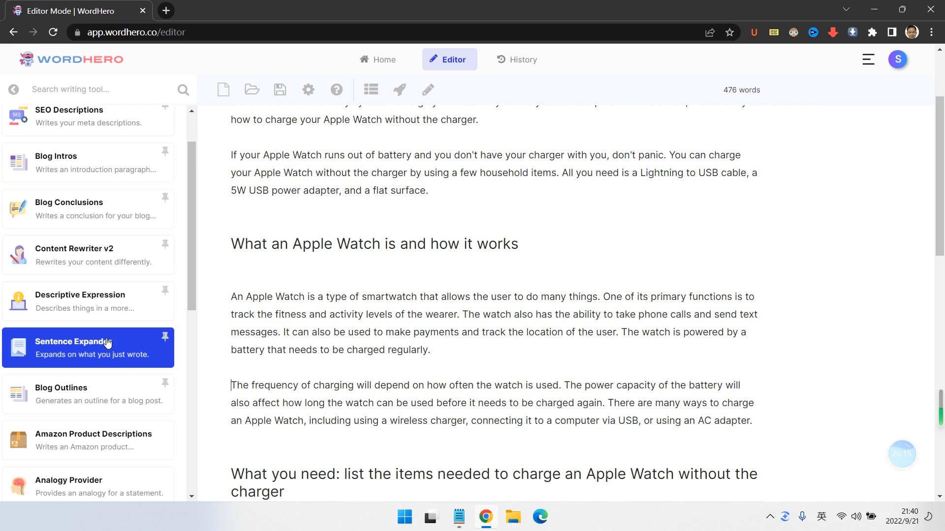
Step: Browse the writing tools and search them for "keyword"
{"action": "scroll", "coordinate": [105, 340], "scroll_direction": "up", "scroll_amount": 1}
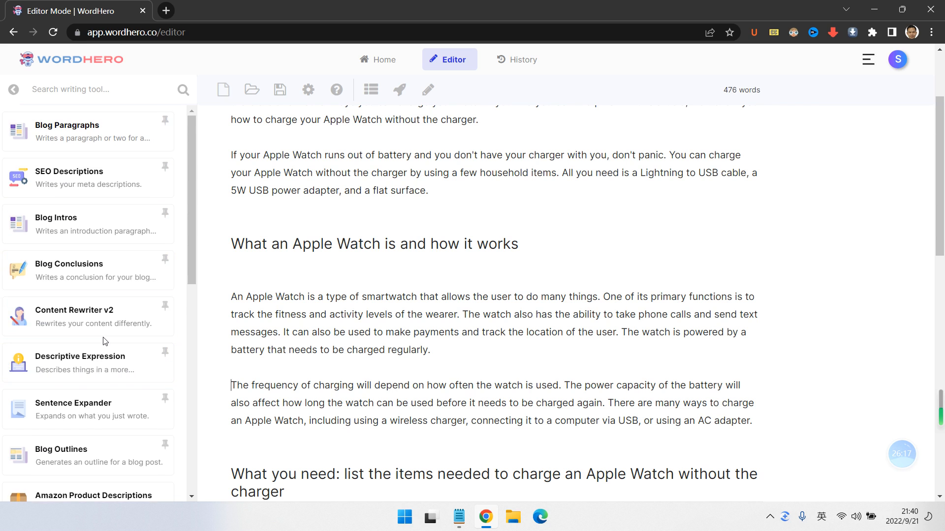
{"action": "scroll", "coordinate": [105, 339], "scroll_direction": "down", "scroll_amount": 5}
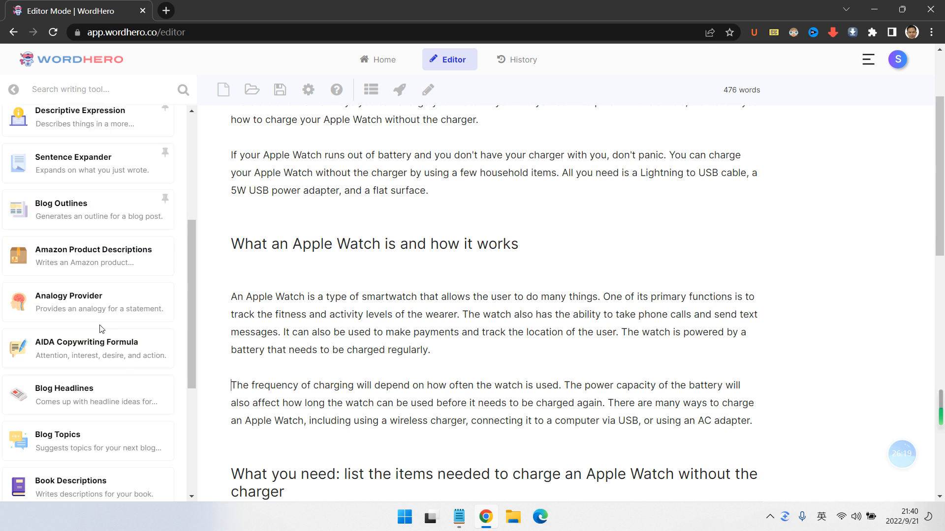
{"action": "left_click", "coordinate": [79, 90]}
{"action": "type", "text": "k"}
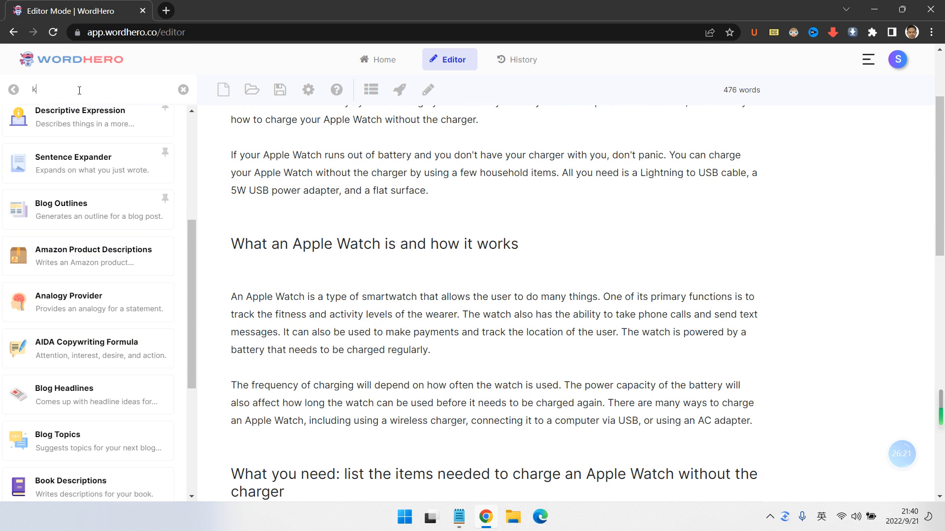
{"action": "type", "text": "eyword"}
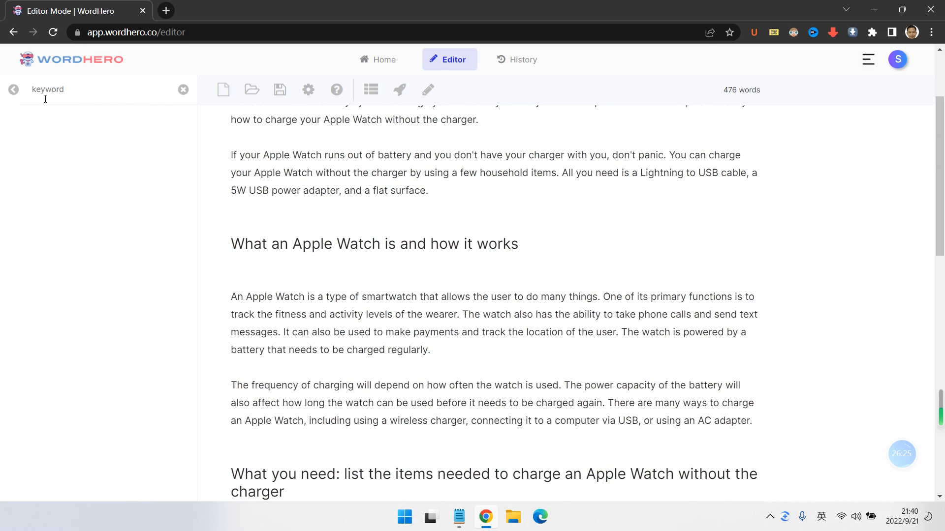
Step: Clear the "keyword" search and look through the full list of writing tools
{"action": "key", "text": "BackSpace"}
{"action": "key", "text": "BackSpace"}
{"action": "key", "text": "BackSpace"}
{"action": "key", "text": "BackSpace"}
{"action": "key", "text": "BackSpace"}
{"action": "key", "text": "BackSpace"}
{"action": "key", "text": "BackSpace"}
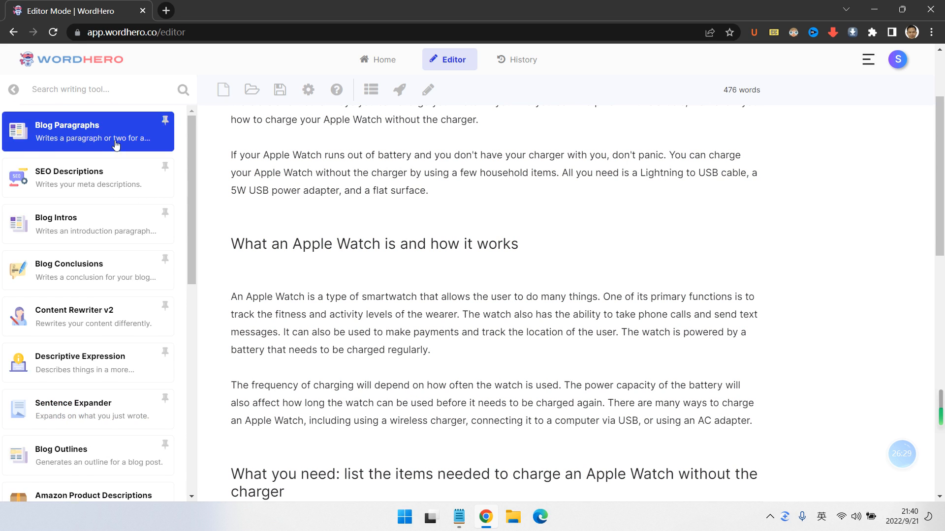
{"action": "scroll", "coordinate": [148, 216], "scroll_direction": "down", "scroll_amount": 1}
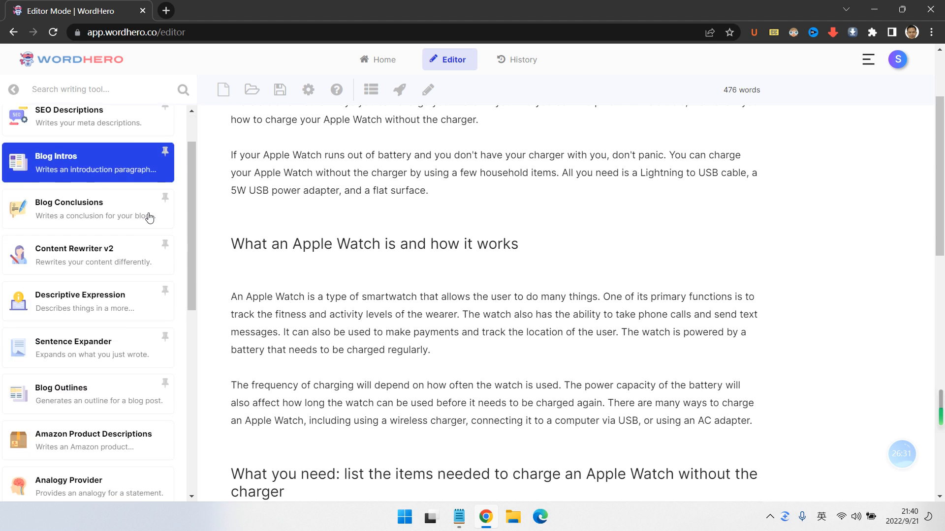
{"action": "scroll", "coordinate": [144, 243], "scroll_direction": "down", "scroll_amount": 5}
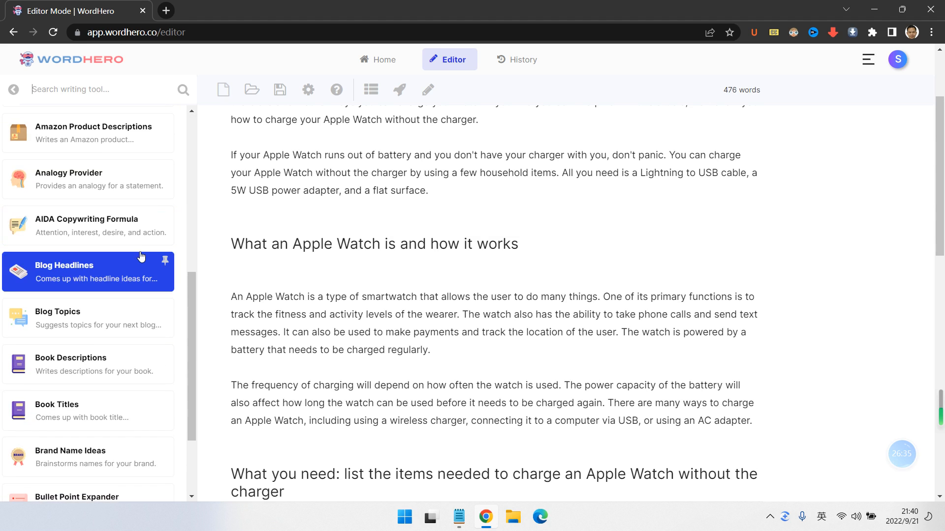
{"action": "scroll", "coordinate": [142, 256], "scroll_direction": "down", "scroll_amount": 3}
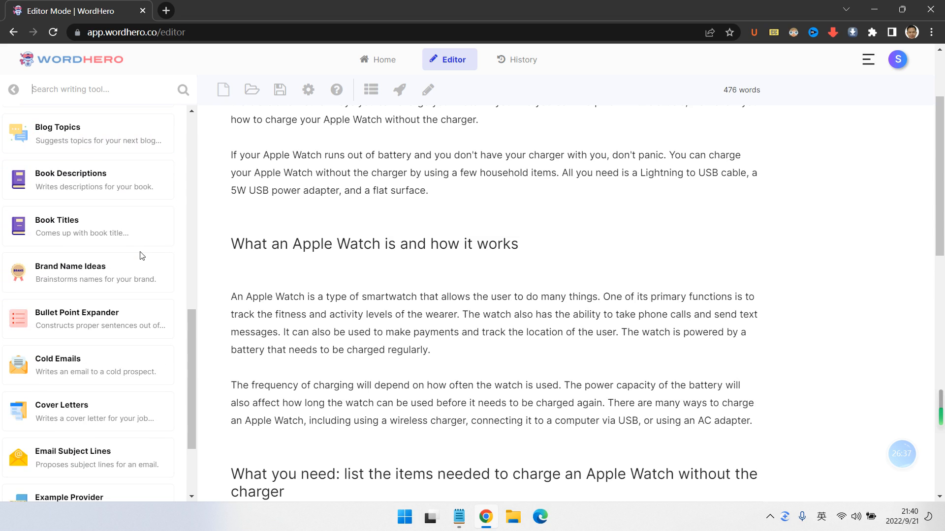
{"action": "scroll", "coordinate": [141, 255], "scroll_direction": "down", "scroll_amount": 2}
{"action": "scroll", "coordinate": [142, 256], "scroll_direction": "up", "scroll_amount": 11}
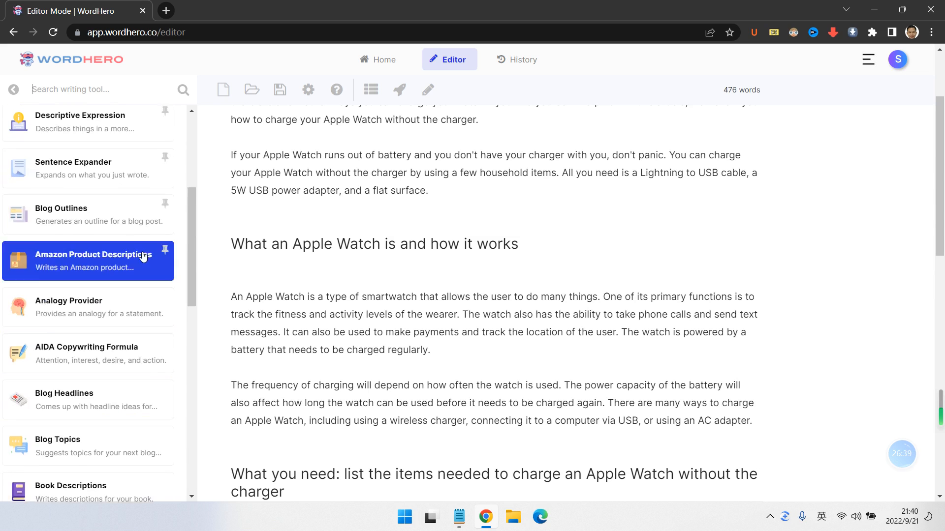
{"action": "scroll", "coordinate": [142, 256], "scroll_direction": "up", "scroll_amount": 1}
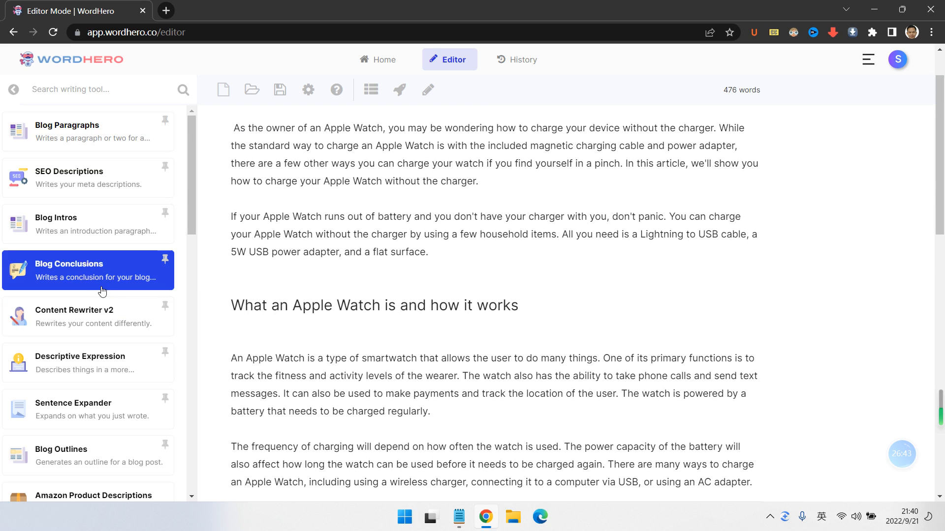
{"action": "scroll", "coordinate": [117, 305], "scroll_direction": "down", "scroll_amount": 1}
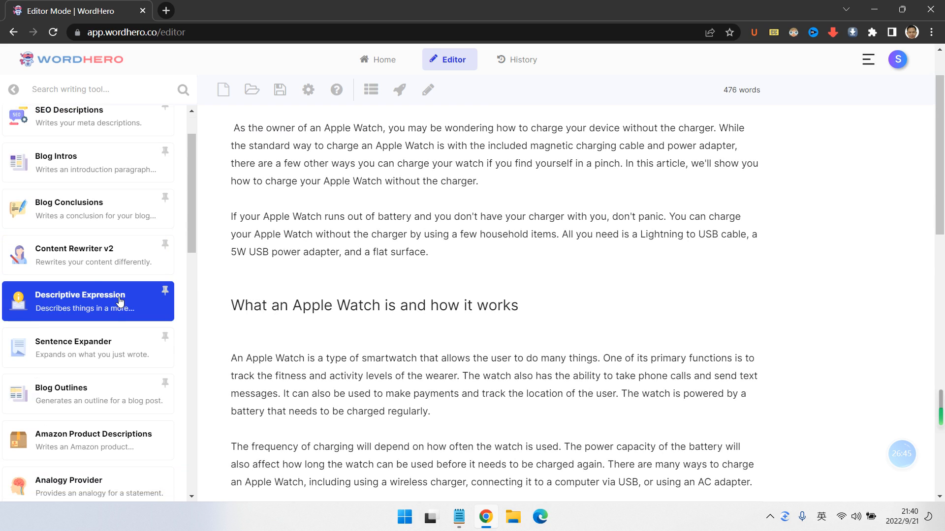
{"action": "scroll", "coordinate": [113, 302], "scroll_direction": "up", "scroll_amount": 1}
{"action": "scroll", "coordinate": [92, 273], "scroll_direction": "down", "scroll_amount": 6}
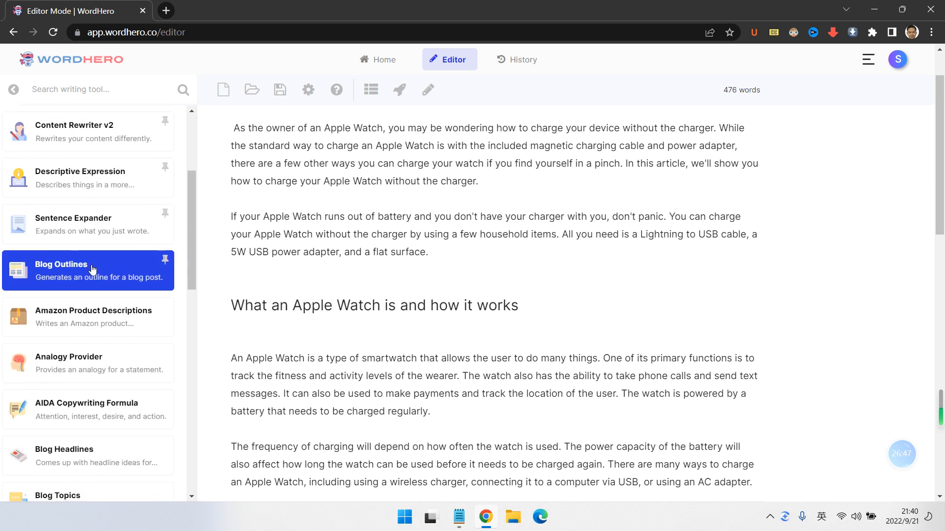
{"action": "scroll", "coordinate": [74, 244], "scroll_direction": "up", "scroll_amount": 2}
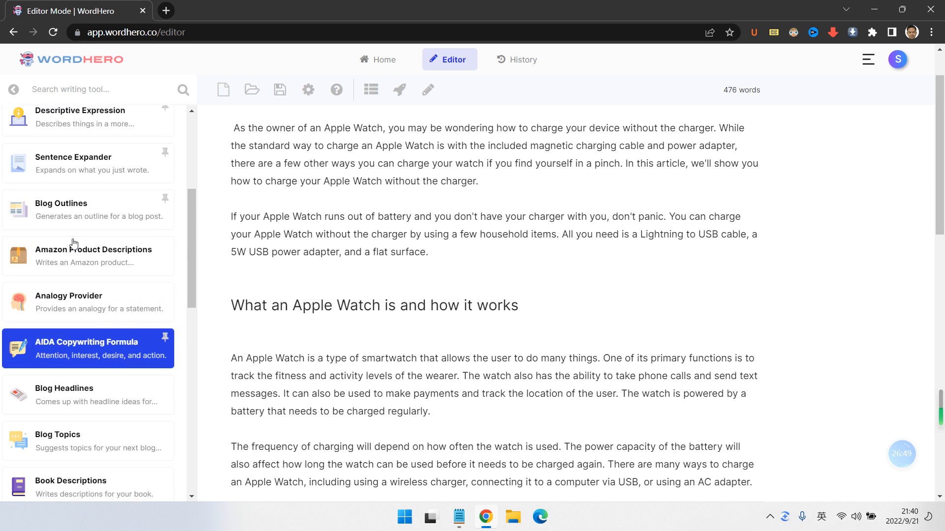
{"action": "scroll", "coordinate": [74, 243], "scroll_direction": "down", "scroll_amount": 3}
{"action": "scroll", "coordinate": [72, 244], "scroll_direction": "down", "scroll_amount": 3}
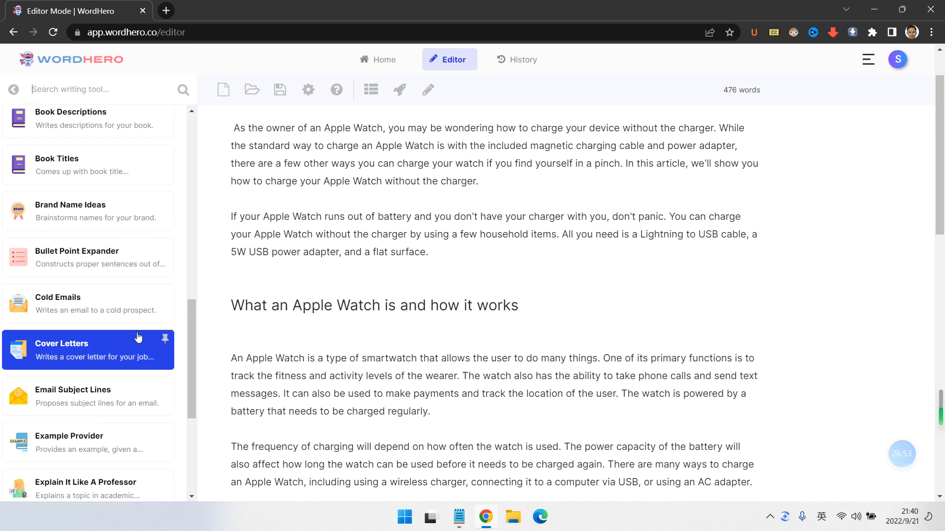
{"action": "scroll", "coordinate": [138, 339], "scroll_direction": "down", "scroll_amount": 2}
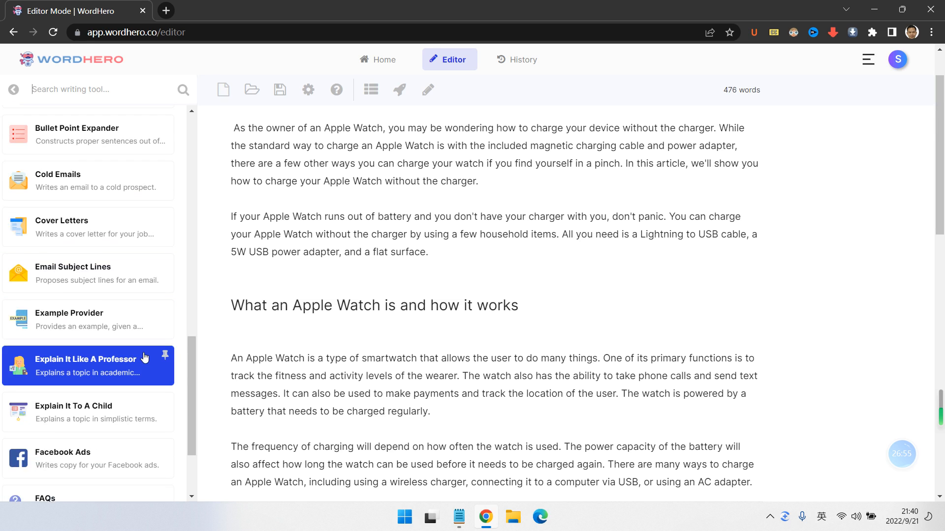
{"action": "scroll", "coordinate": [128, 354], "scroll_direction": "down", "scroll_amount": 3}
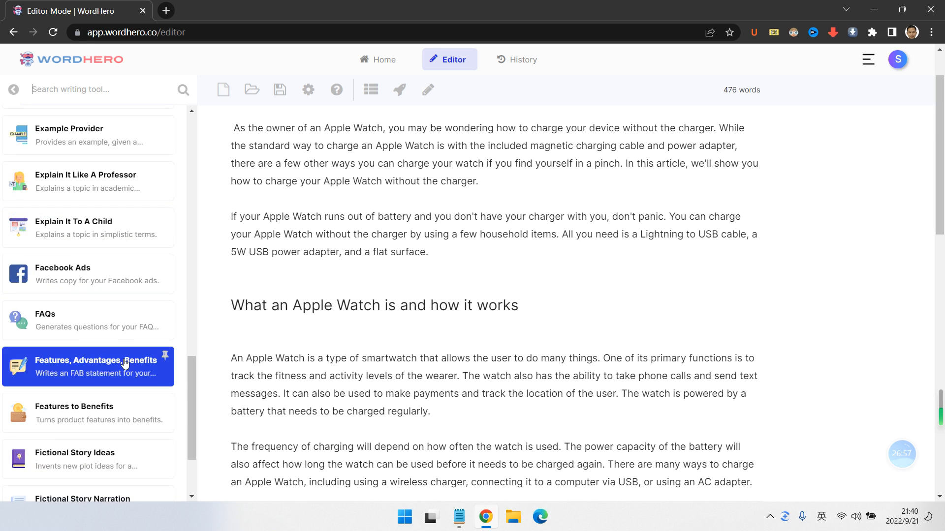
{"action": "scroll", "coordinate": [125, 363], "scroll_direction": "down", "scroll_amount": 2}
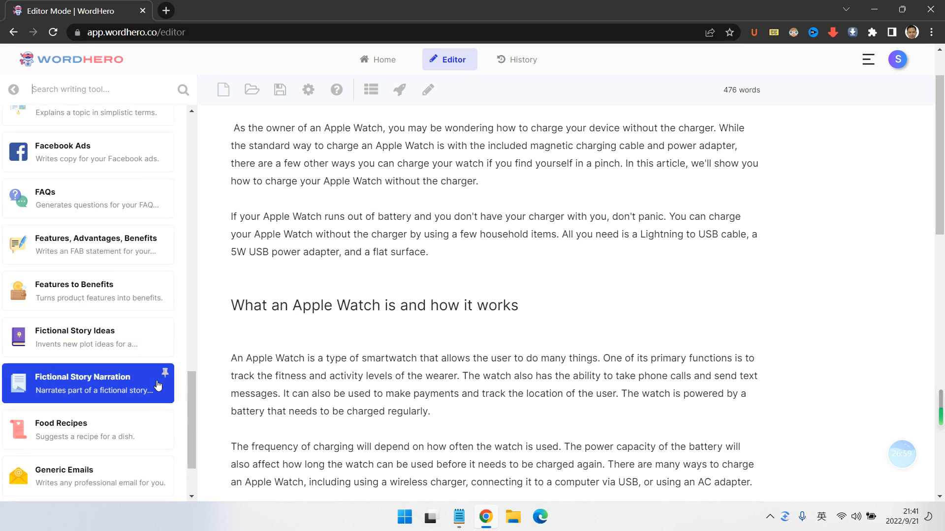
{"action": "scroll", "coordinate": [144, 389], "scroll_direction": "down", "scroll_amount": 2}
{"action": "scroll", "coordinate": [144, 389], "scroll_direction": "down", "scroll_amount": 2}
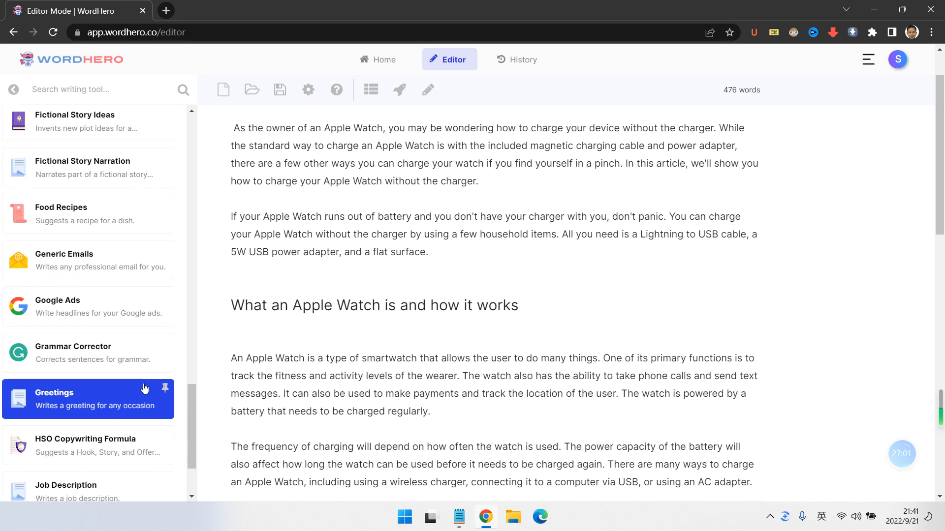
{"action": "scroll", "coordinate": [144, 388], "scroll_direction": "down", "scroll_amount": 1}
{"action": "scroll", "coordinate": [145, 386], "scroll_direction": "down", "scroll_amount": 4}
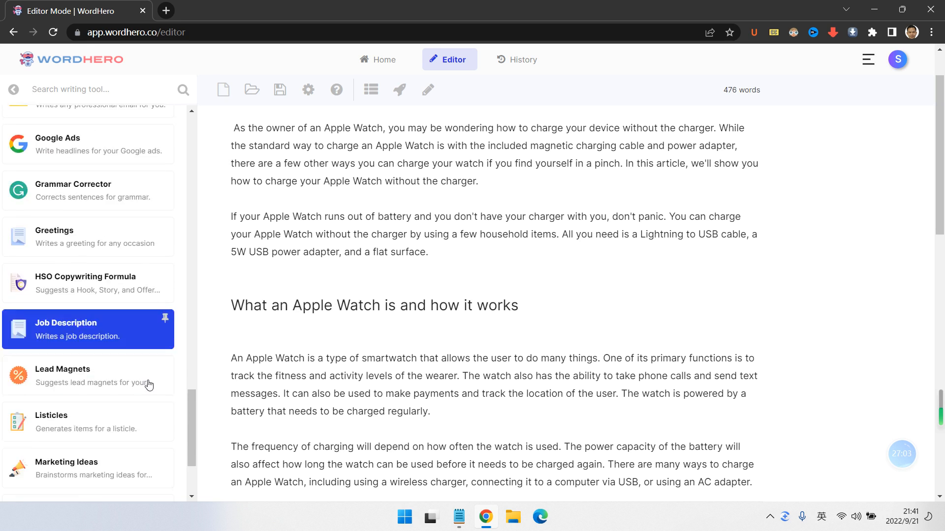
{"action": "scroll", "coordinate": [150, 382], "scroll_direction": "down", "scroll_amount": 2}
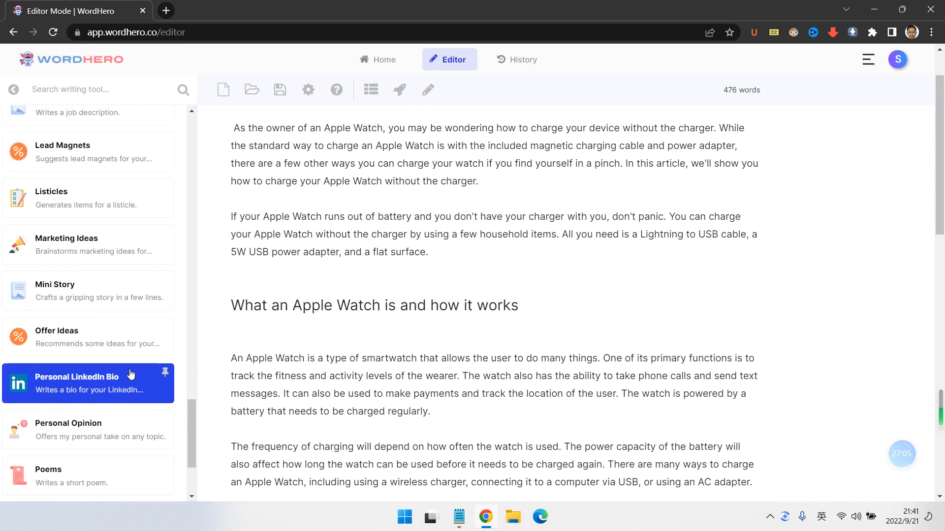
Step: Search the writing tools for "beta", and clear the search again
{"action": "left_click", "coordinate": [113, 89]}
{"action": "type", "text": "beta"}
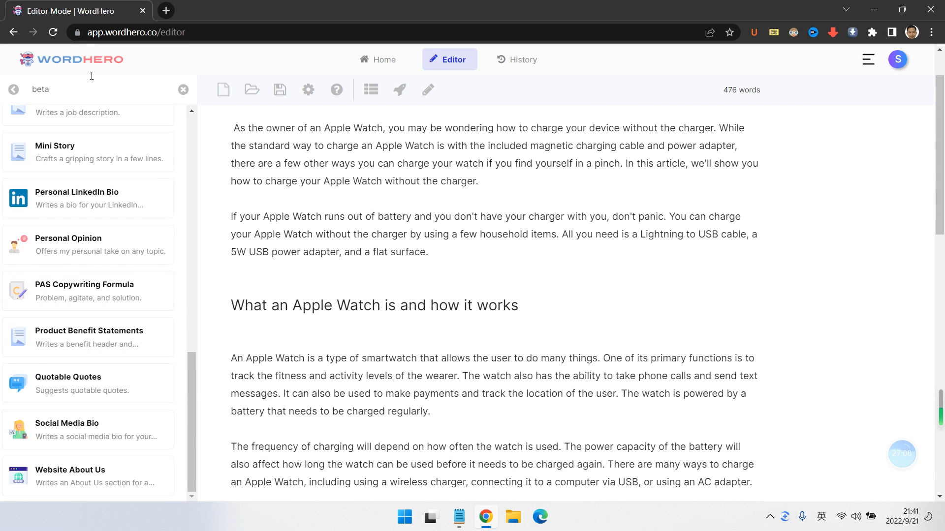
{"action": "left_click", "coordinate": [141, 293]}
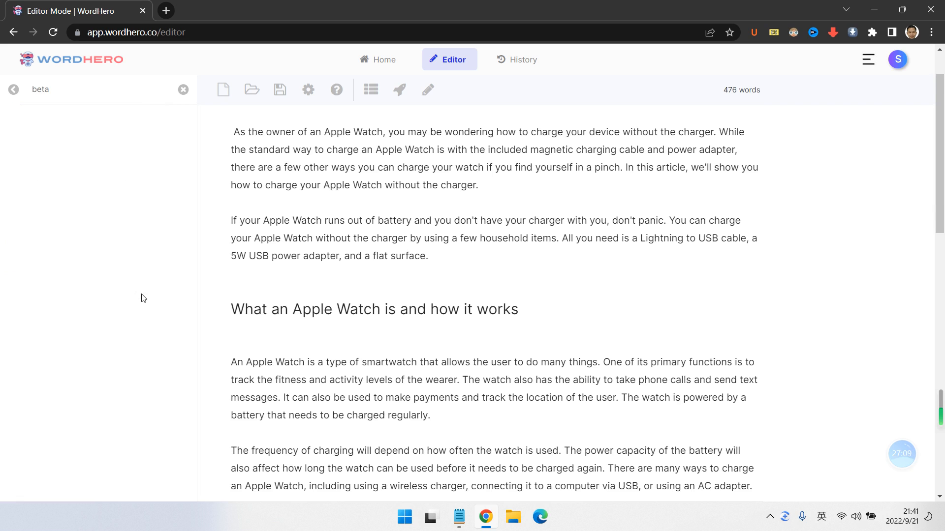
{"action": "left_click", "coordinate": [183, 89]}
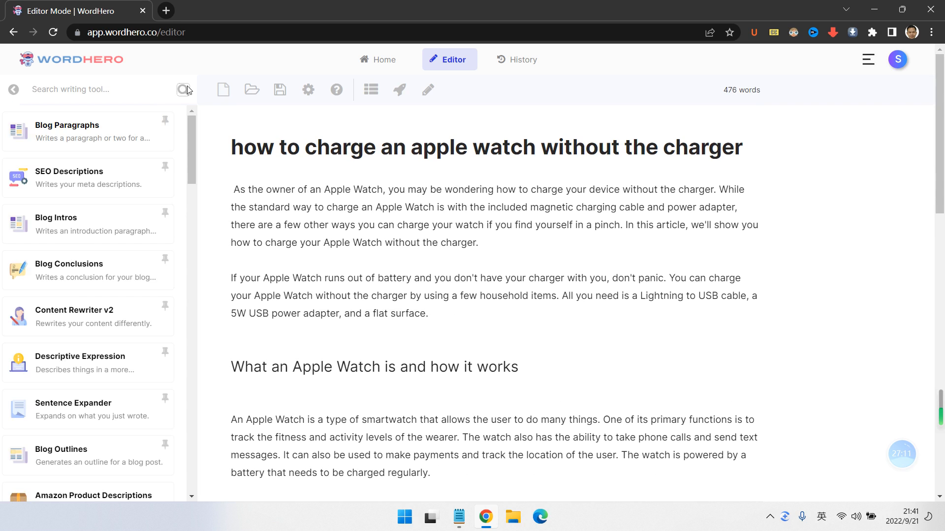
Step: Open the Keyword Assistant (beta) and add the keywords "charging frequency, power capacity"
{"action": "scroll", "coordinate": [427, 232], "scroll_direction": "down", "scroll_amount": 5}
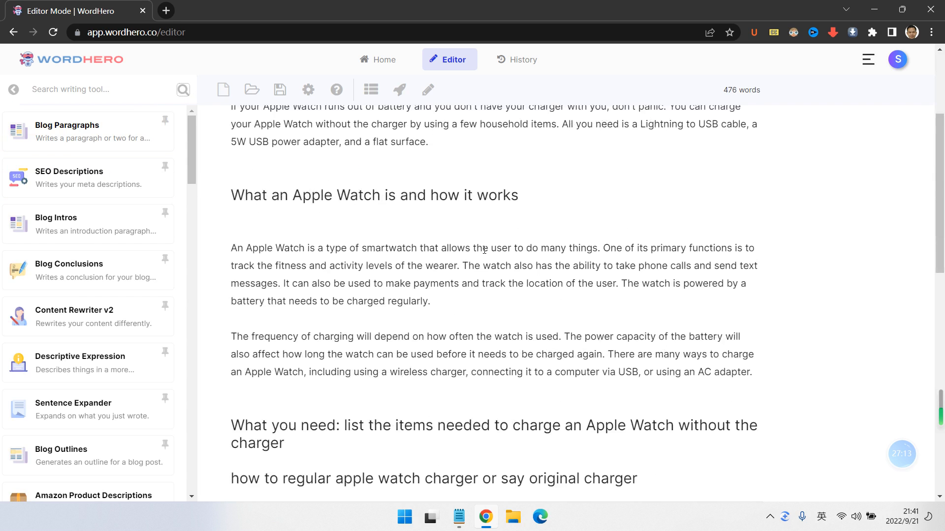
{"action": "scroll", "coordinate": [428, 232], "scroll_direction": "up", "scroll_amount": 2}
{"action": "scroll", "coordinate": [428, 232], "scroll_direction": "up", "scroll_amount": 1}
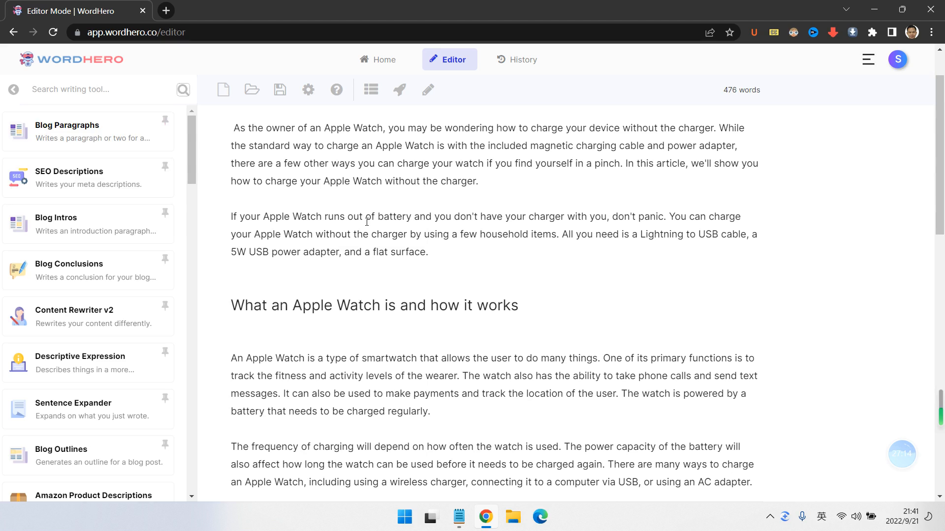
{"action": "left_click", "coordinate": [13, 89]}
{"action": "left_click", "coordinate": [73, 120]}
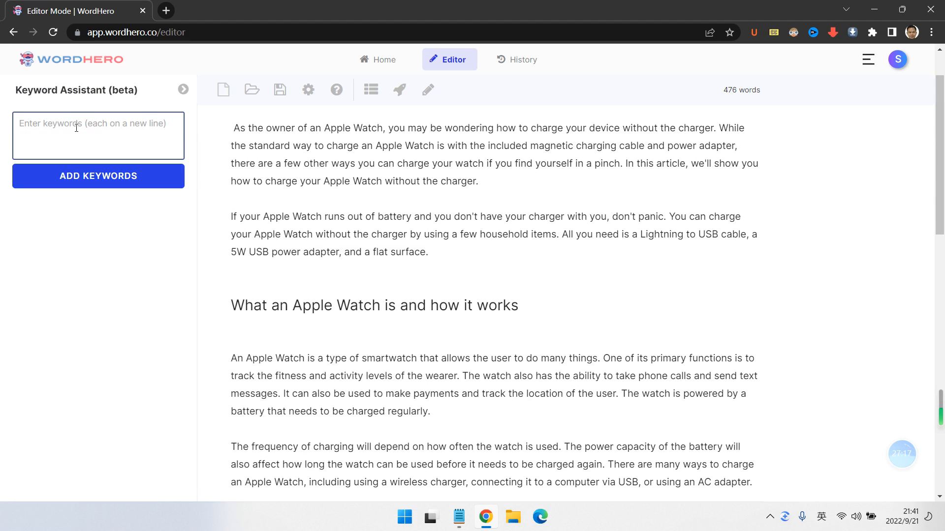
{"action": "type", "text": "charging frequency, power capacity"}
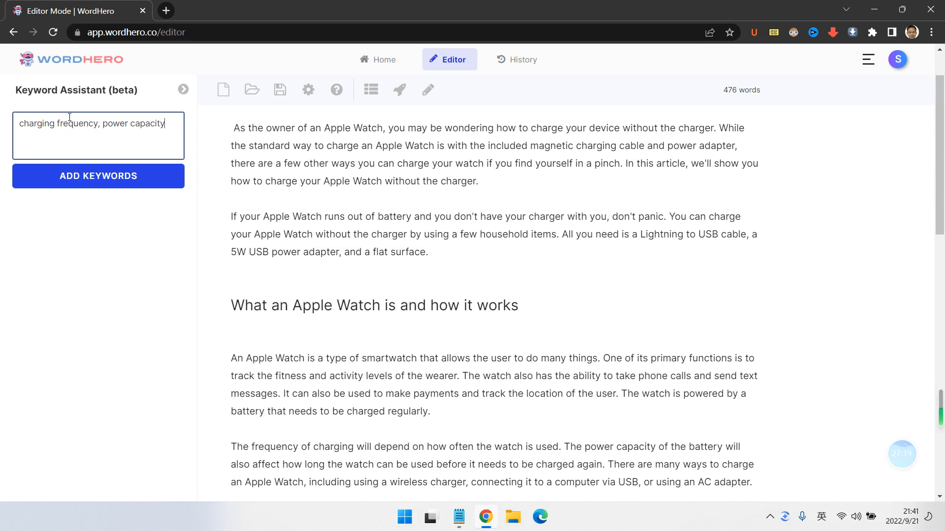
{"action": "left_click", "coordinate": [119, 177]}
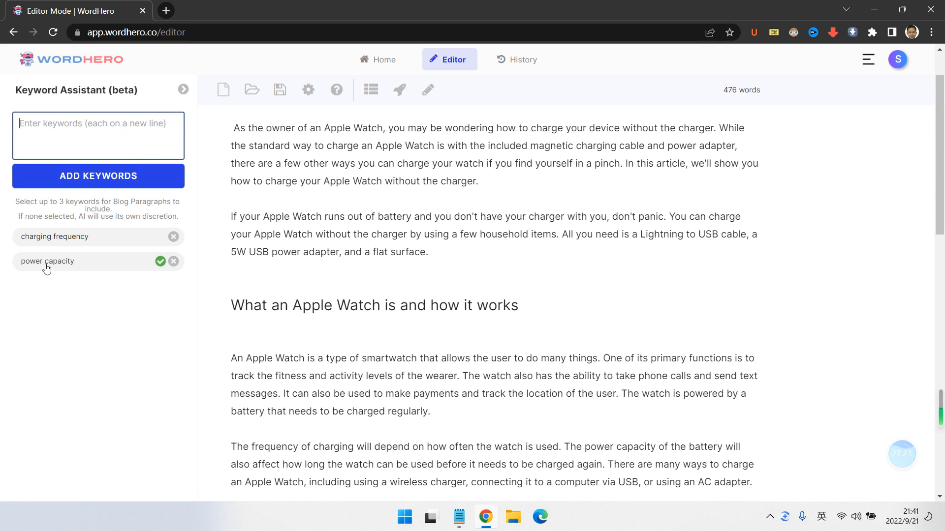
Step: Check the text under "What an Apple Watch is and how it works" against the added keywords, highlighting "frequency of charging"
{"action": "scroll", "coordinate": [414, 359], "scroll_direction": "down", "scroll_amount": 4}
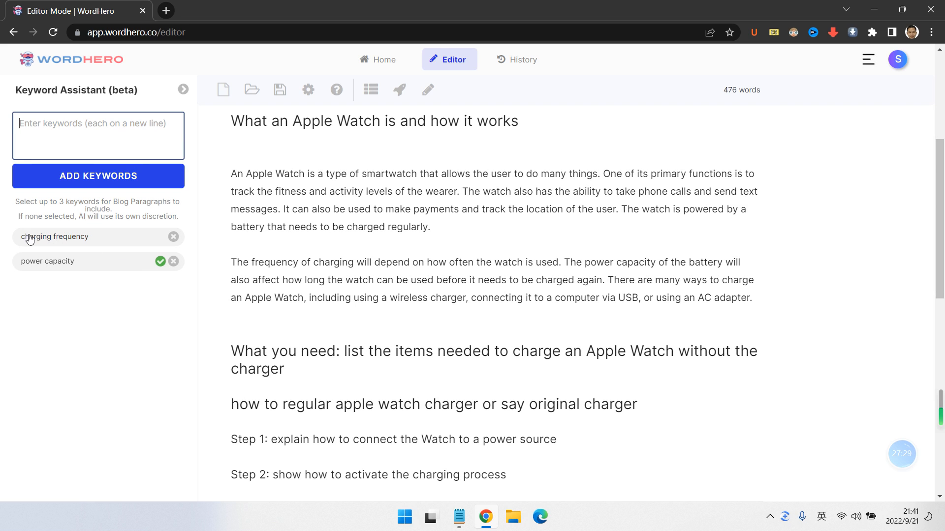
{"action": "scroll", "coordinate": [489, 238], "scroll_direction": "up", "scroll_amount": 1}
{"action": "scroll", "coordinate": [489, 239], "scroll_direction": "up", "scroll_amount": 1}
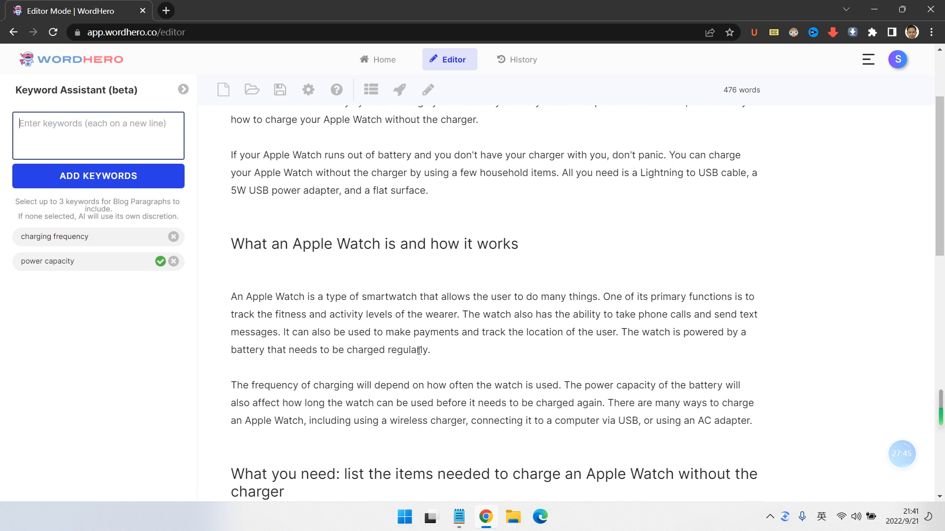
{"action": "left_click_drag", "start_coordinate": [347, 351], "coordinate": [427, 350]}
{"action": "left_click", "coordinate": [293, 403]}
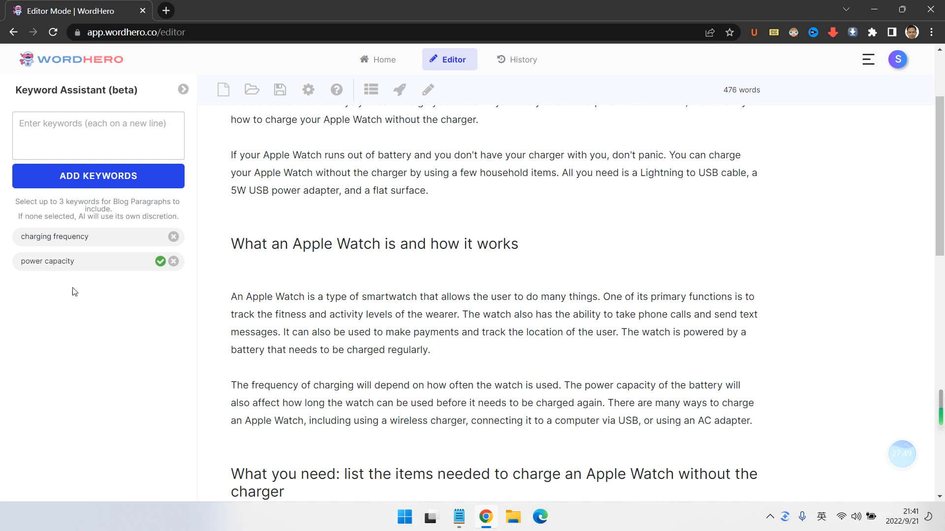
{"action": "left_click_drag", "start_coordinate": [251, 385], "coordinate": [358, 385]}
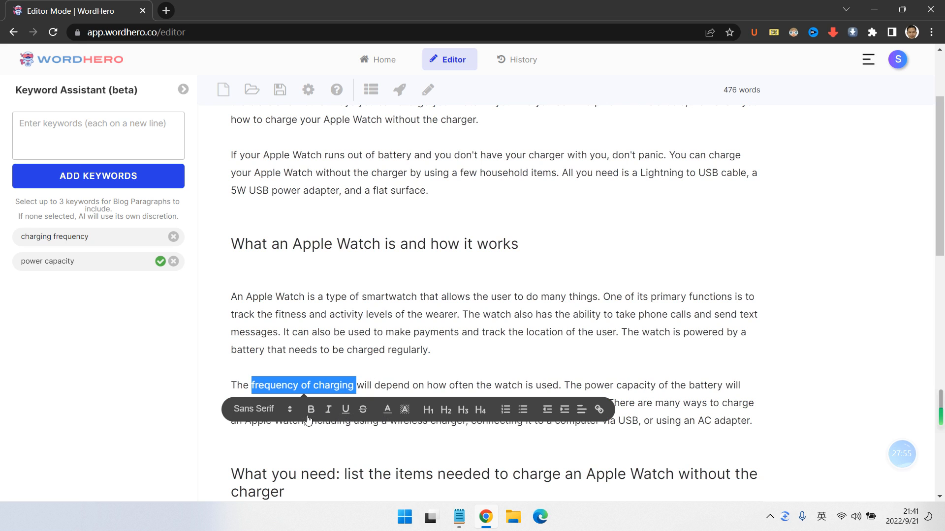
{"action": "left_click", "coordinate": [372, 356]}
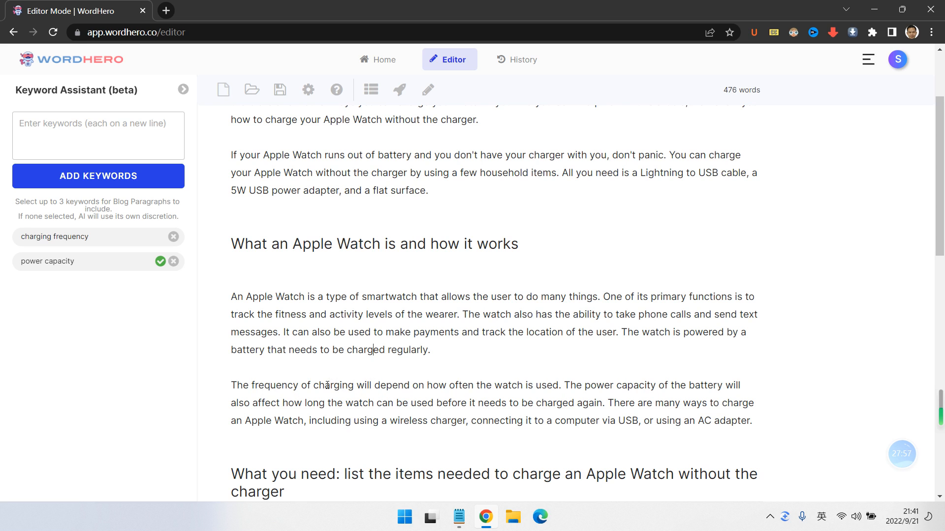
{"action": "left_click_drag", "start_coordinate": [353, 387], "coordinate": [251, 387]}
{"action": "left_click", "coordinate": [358, 387]}
{"action": "scroll", "coordinate": [433, 295], "scroll_direction": "down", "scroll_amount": 3}
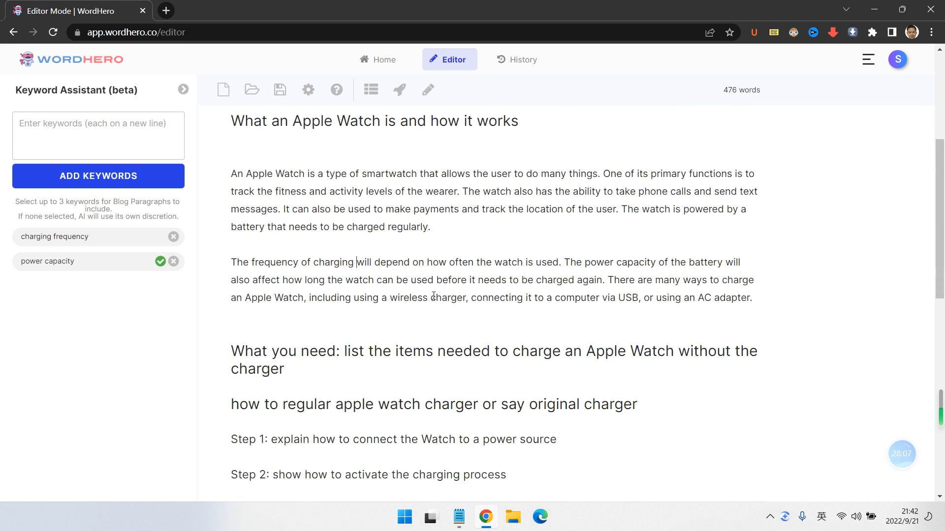
{"action": "mouse_move", "coordinate": [350, 264]}
{"action": "left_mouse_down"}
{"action": "mouse_move", "coordinate": [261, 255]}
{"action": "mouse_move", "coordinate": [349, 260]}
{"action": "left_mouse_up"}
{"action": "left_click", "coordinate": [262, 253]}
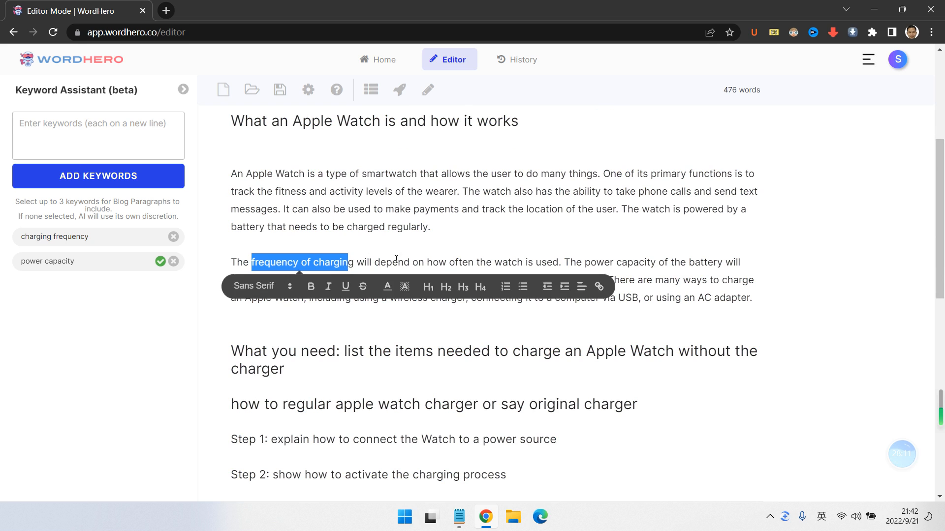
{"action": "left_click", "coordinate": [411, 259]}
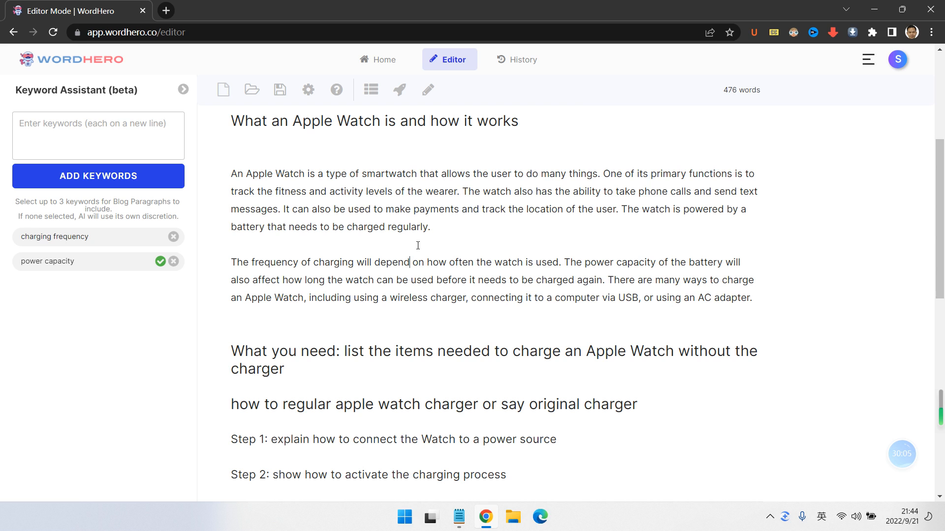
Step: Close the Keyword Assistant, reopen it for another look, and return to the writing tools list
{"action": "left_click", "coordinate": [182, 92]}
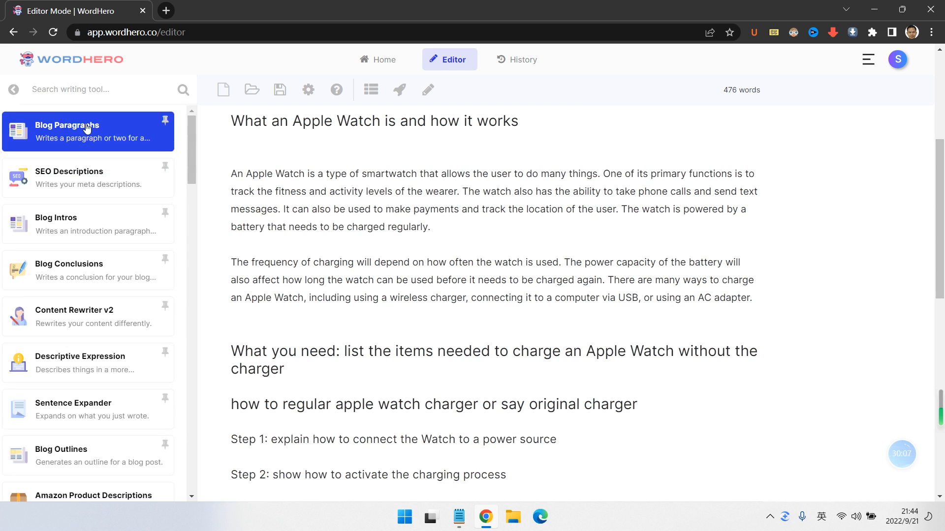
{"action": "left_click", "coordinate": [8, 95]}
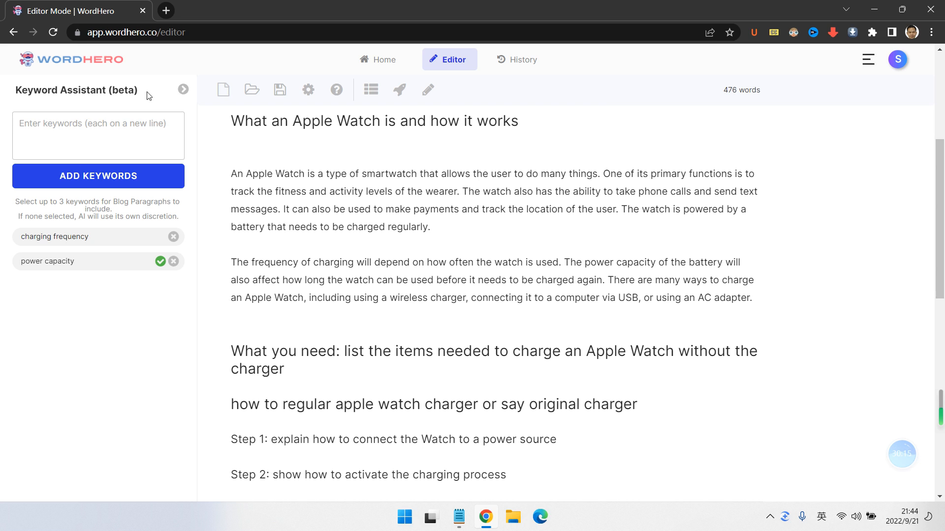
{"action": "left_click", "coordinate": [182, 90]}
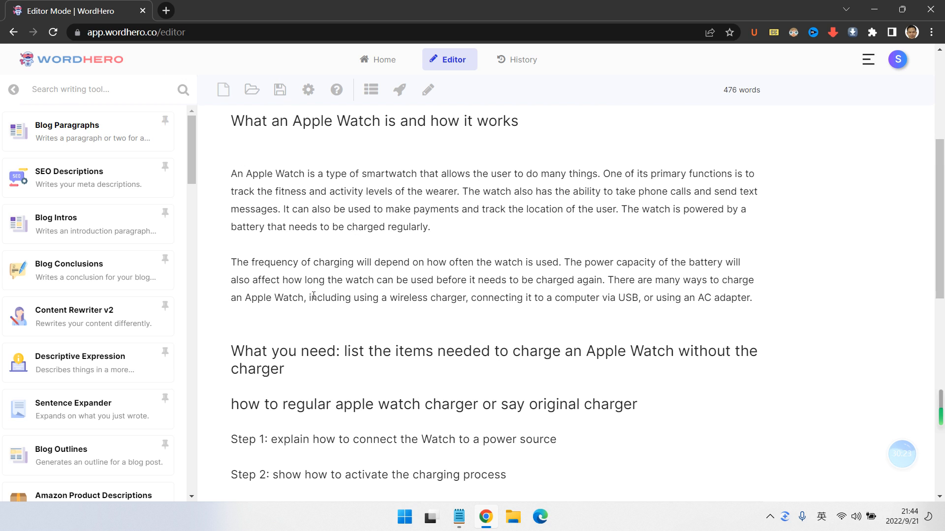
Step: Look at the keyword list in the Keyword Assistant once more, and go back to browsing the writing tools
{"action": "left_click", "coordinate": [15, 92]}
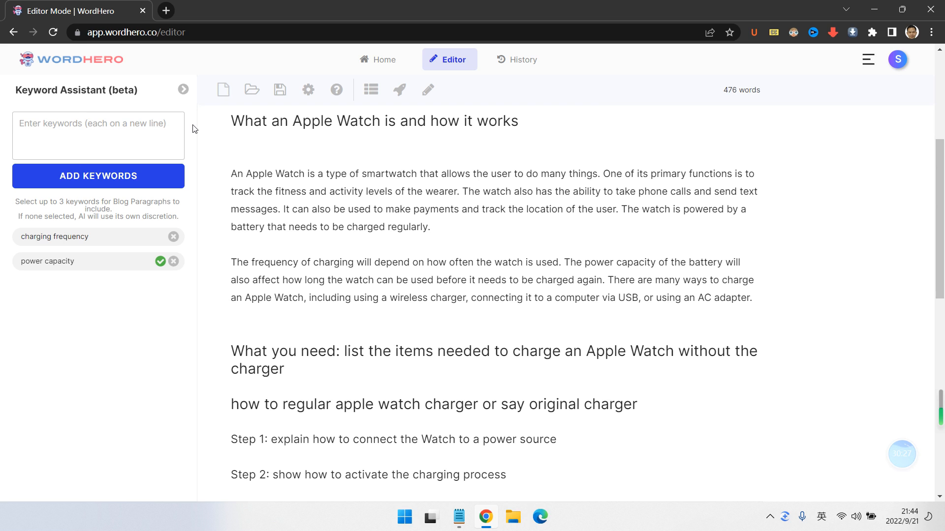
{"action": "left_click", "coordinate": [182, 90]}
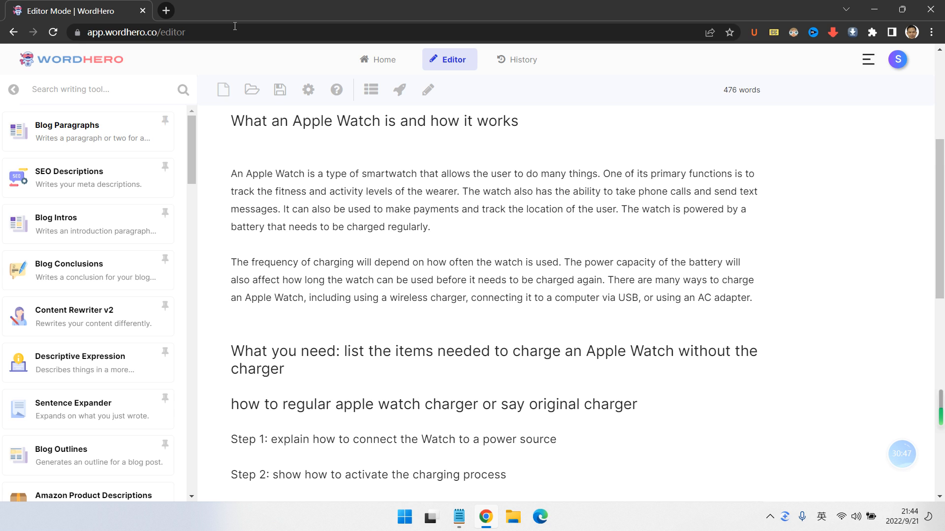
{"action": "scroll", "coordinate": [99, 182], "scroll_direction": "down", "scroll_amount": 3}
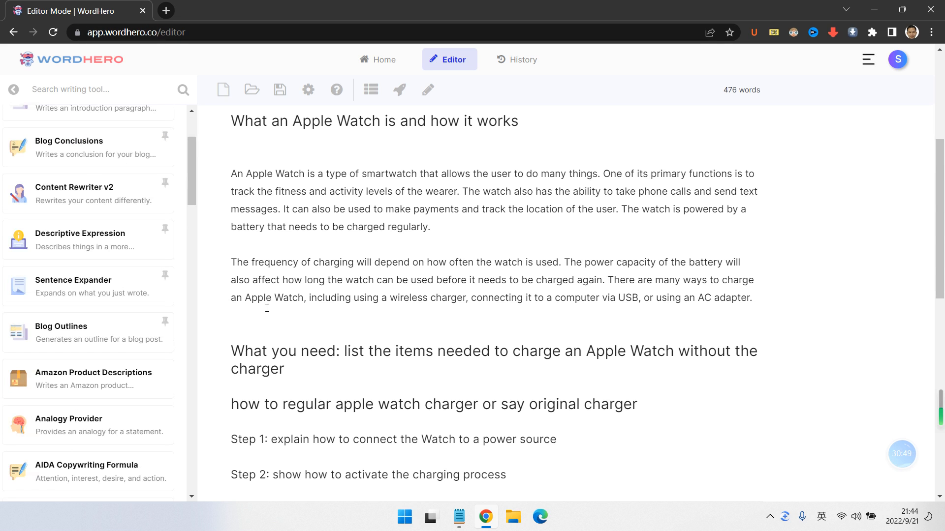
{"action": "scroll", "coordinate": [89, 295], "scroll_direction": "up", "scroll_amount": 3}
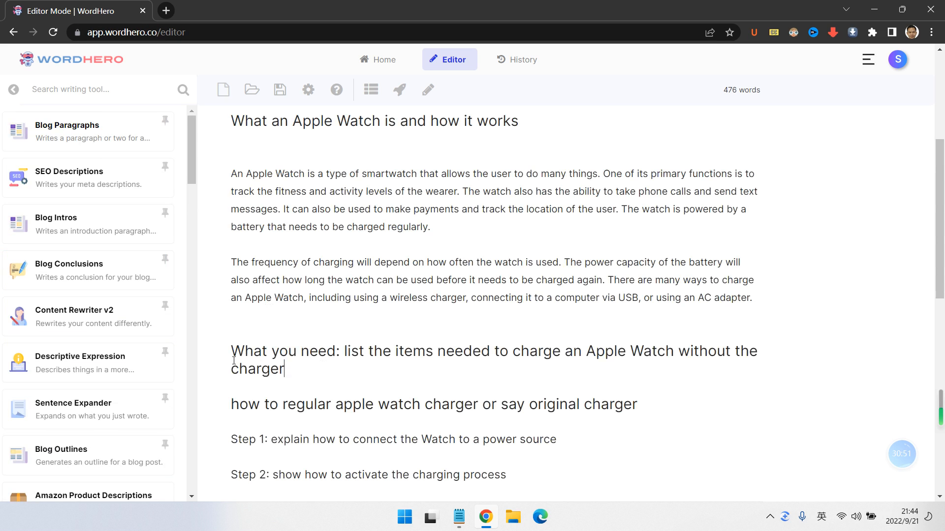
Step: Add blank lines below the heading "What you need: list the items needed to charge an Apple Watch without the charger"
{"action": "triple_click", "coordinate": [212, 354]}
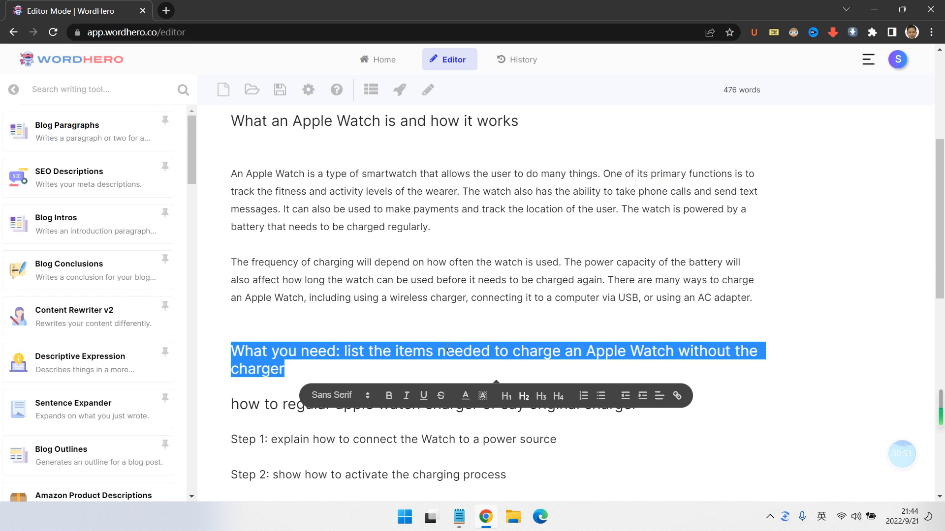
{"action": "left_click", "coordinate": [403, 375]}
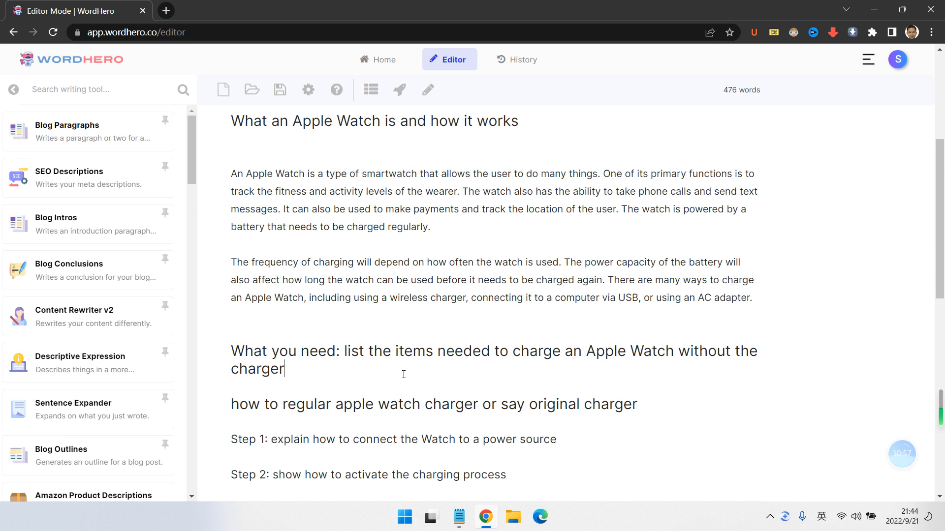
{"action": "key", "text": "Return"}
{"action": "key", "text": "Return"}
{"action": "key", "text": "Return"}
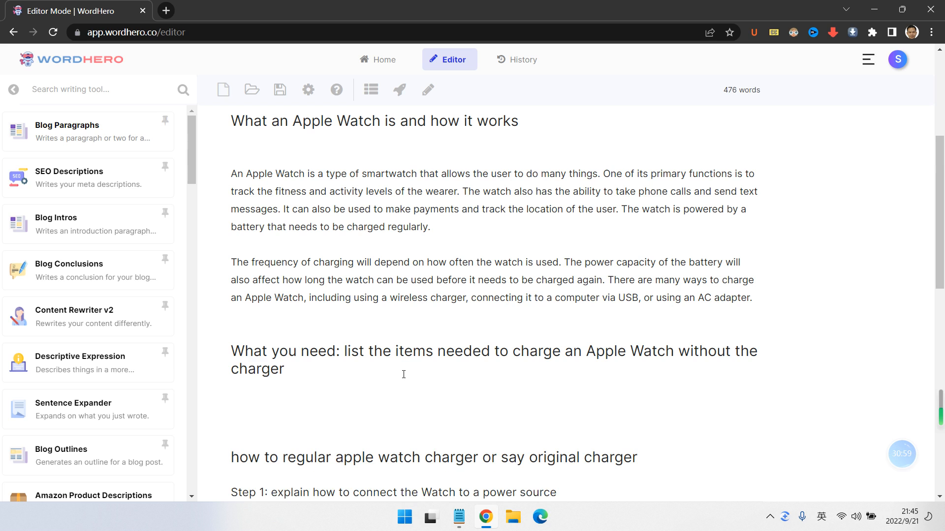
{"action": "scroll", "coordinate": [335, 364], "scroll_direction": "down", "scroll_amount": 1}
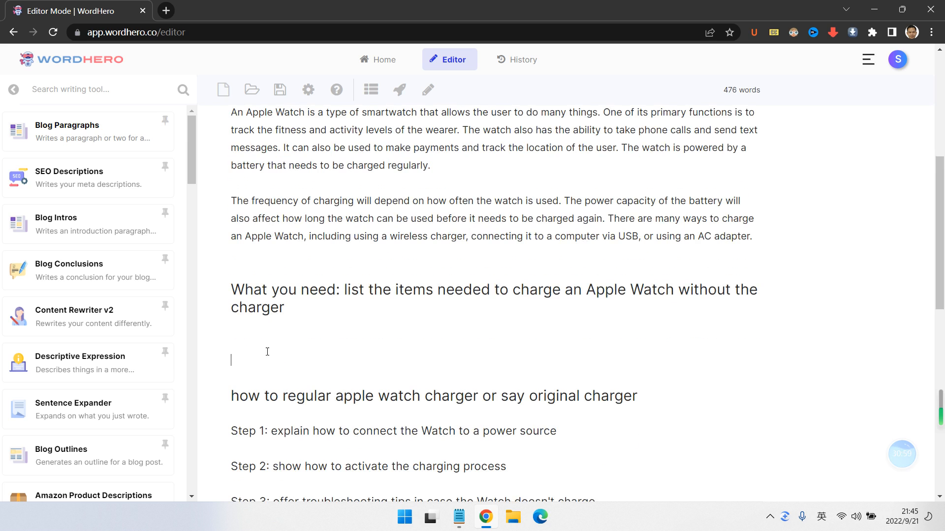
Step: Open the Blog Paragraphs tool for the "What you need" section and enter the keywords "charge, items, prepare, must"
{"action": "left_click", "coordinate": [127, 129]}
{"action": "left_click", "coordinate": [99, 270]}
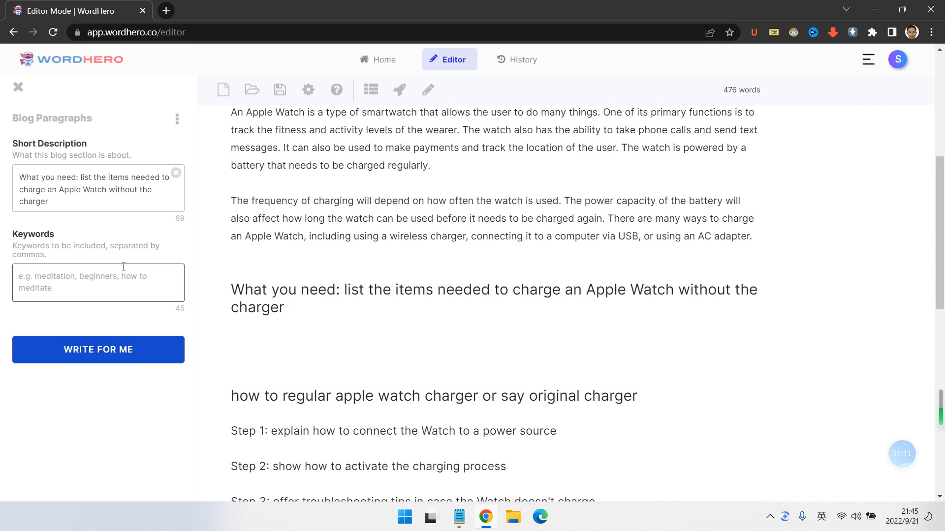
{"action": "type", "text": "charge"}
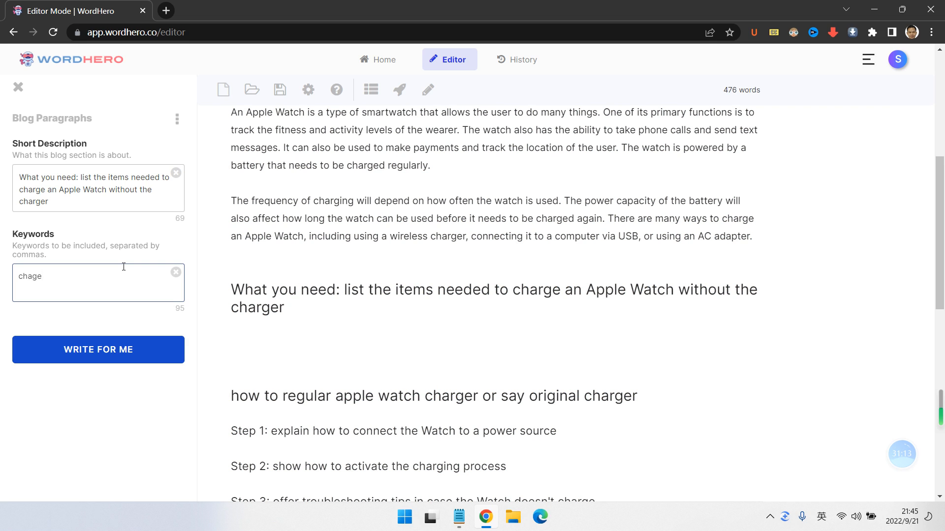
{"action": "key", "text": "BackSpace"}
{"action": "key", "text": "BackSpace"}
{"action": "key", "text": "BackSpace"}
{"action": "type", "text": "rge"}
{"action": "type", "text": ", "}
{"action": "type", "text": "it"}
{"action": "type", "text": "ems"}
{"action": "type", "text": ", prepar"}
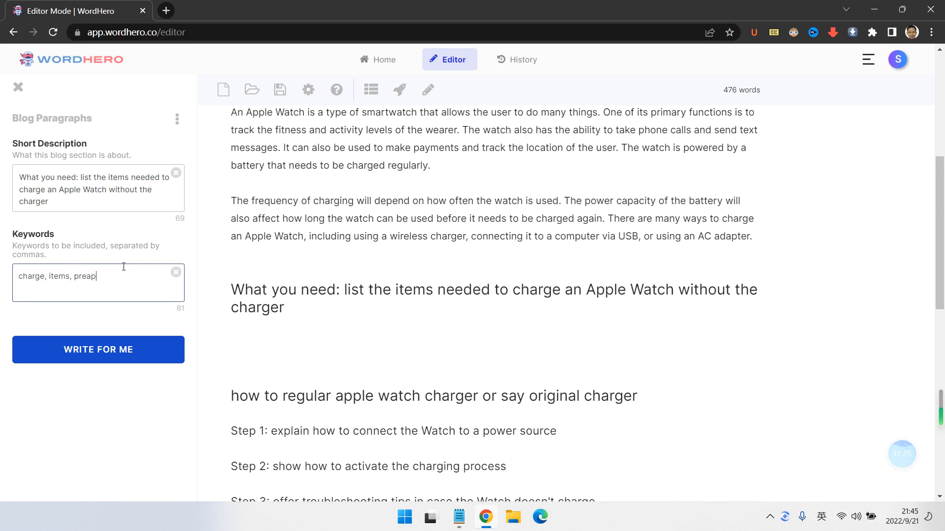
{"action": "type", "text": "e, must"}
Step: Generate the blog paragraphs and paste the result under the "What you need" heading
{"action": "left_click", "coordinate": [114, 350]}
{"action": "left_click", "coordinate": [308, 339]}
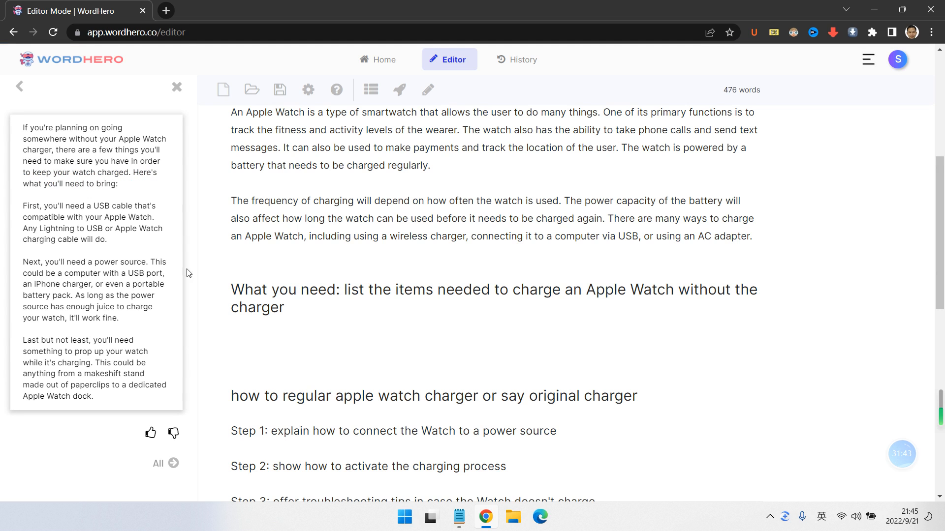
{"action": "left_click", "coordinate": [143, 282]}
{"action": "left_click", "coordinate": [276, 341]}
{"action": "key", "text": "ctrl+v"}
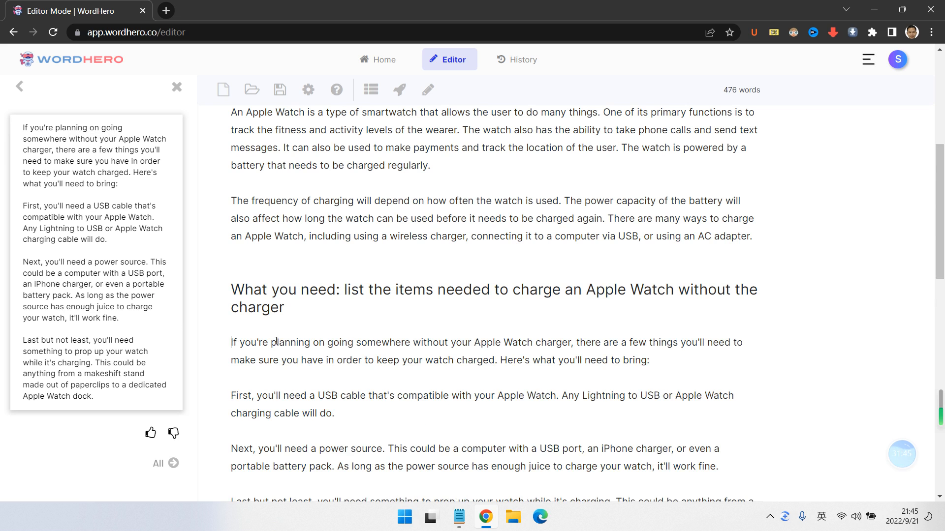
{"action": "scroll", "coordinate": [333, 325], "scroll_direction": "down", "scroll_amount": 5}
{"action": "scroll", "coordinate": [333, 325], "scroll_direction": "up", "scroll_amount": 3}
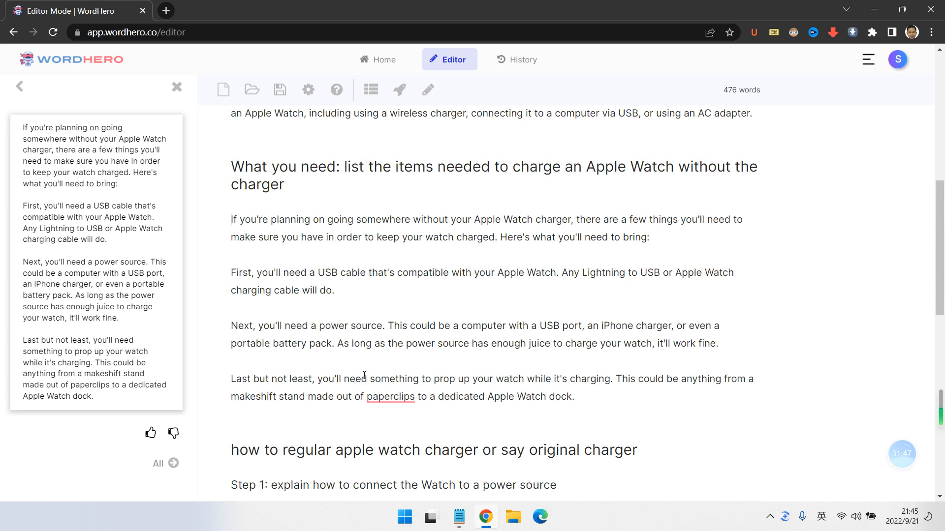
Step: Read through the pasted paragraphs and correct "paperclips" to "paper clips" in the last one
{"action": "left_click", "coordinate": [517, 219]}
{"action": "left_click", "coordinate": [498, 240]}
{"action": "left_click", "coordinate": [401, 283]}
{"action": "left_click", "coordinate": [291, 328]}
{"action": "scroll", "coordinate": [317, 378], "scroll_direction": "down", "scroll_amount": 3}
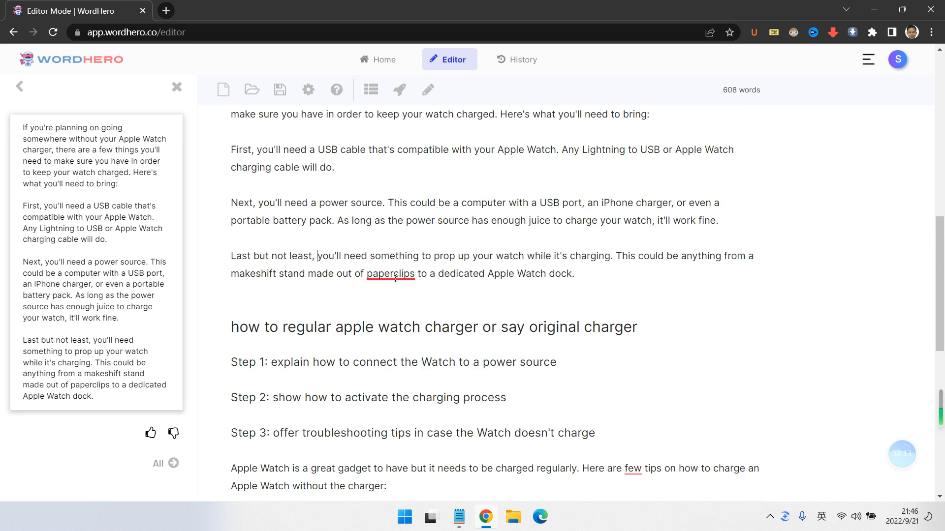
{"action": "mouse_move", "coordinate": [399, 282]}
{"action": "left_click", "coordinate": [397, 308]}
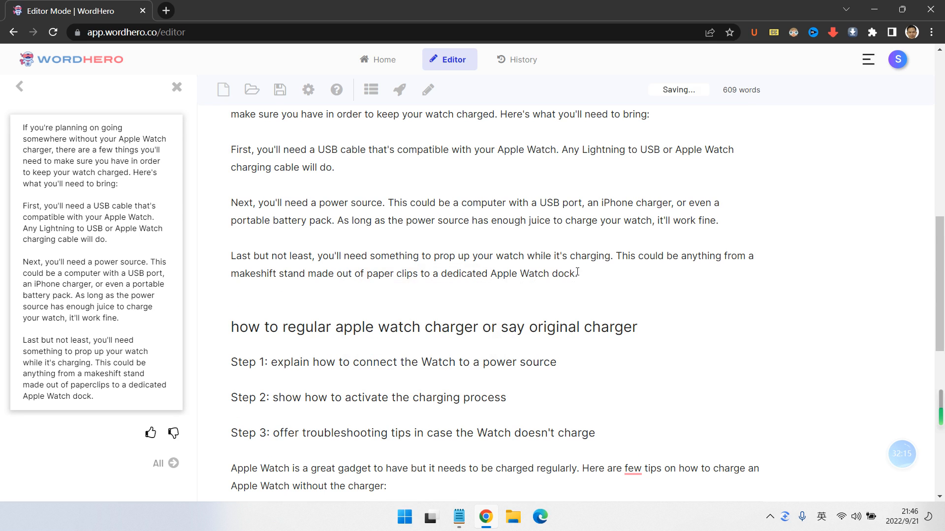
{"action": "left_click", "coordinate": [641, 269]}
Step: Close the generated result and review the "What you need" section together with the charger headings and steps below it
{"action": "scroll", "coordinate": [297, 328], "scroll_direction": "down", "scroll_amount": 2}
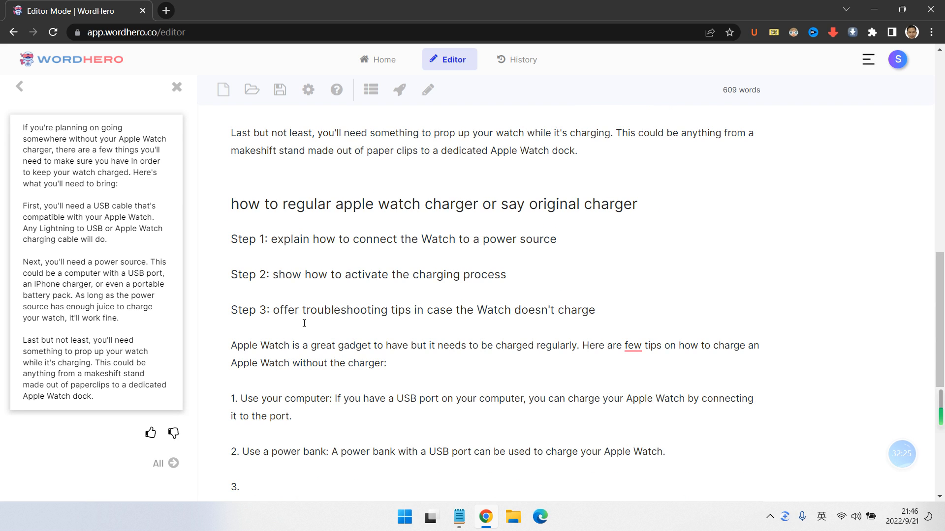
{"action": "scroll", "coordinate": [303, 325], "scroll_direction": "up", "scroll_amount": 2}
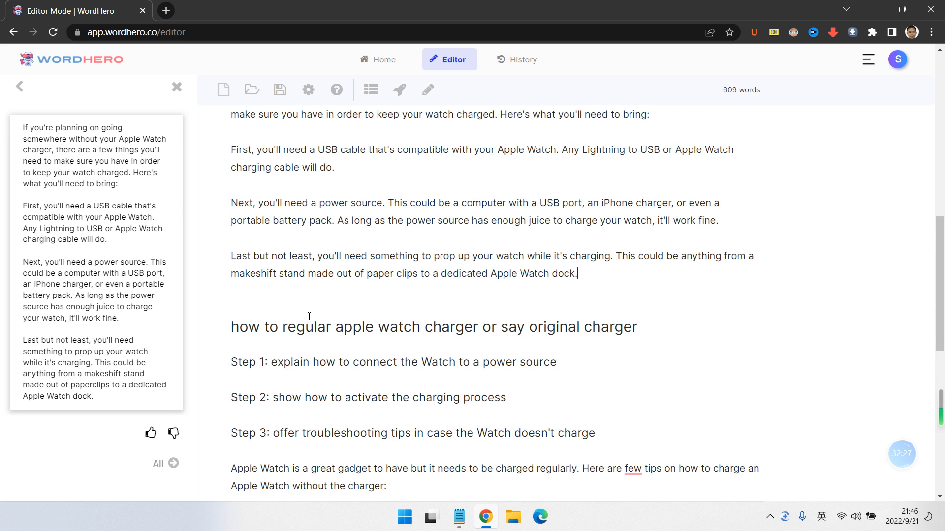
{"action": "scroll", "coordinate": [309, 315], "scroll_direction": "up", "scroll_amount": 1}
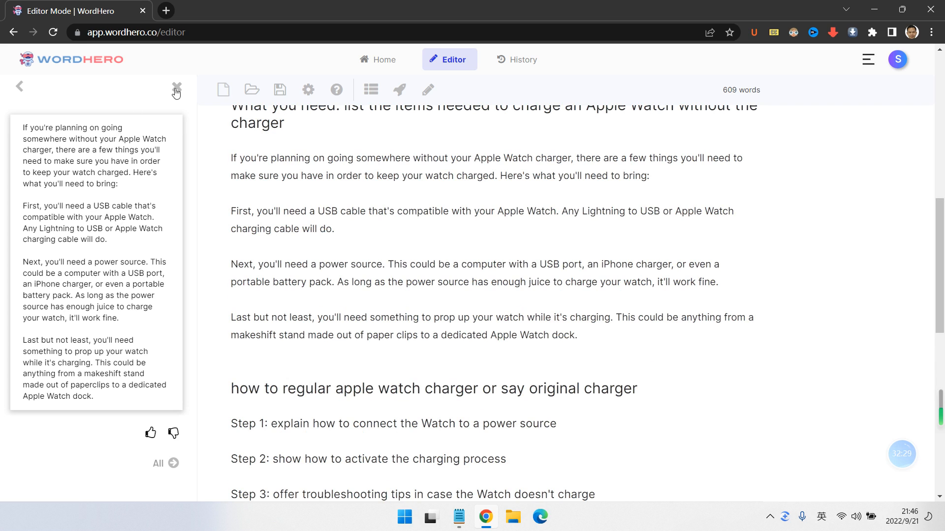
{"action": "scroll", "coordinate": [387, 190], "scroll_direction": "up", "scroll_amount": 2}
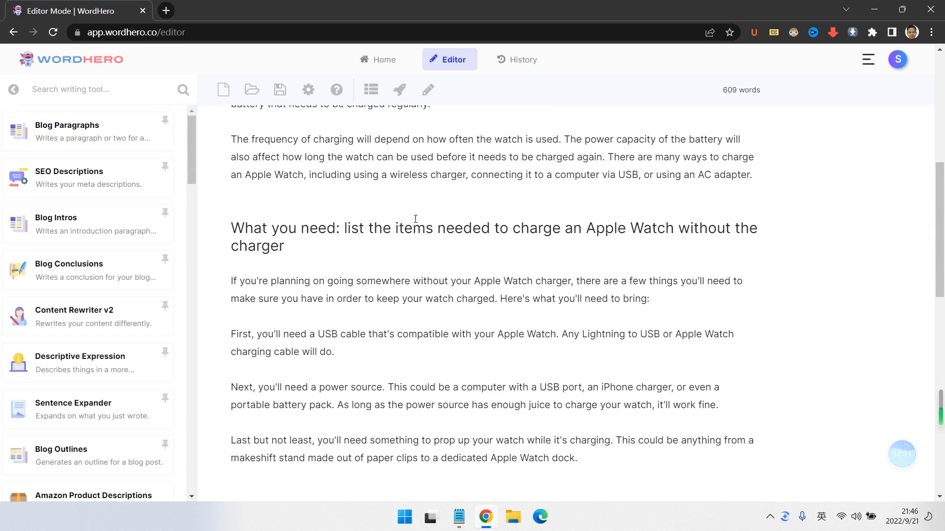
{"action": "scroll", "coordinate": [416, 219], "scroll_direction": "down", "scroll_amount": 7}
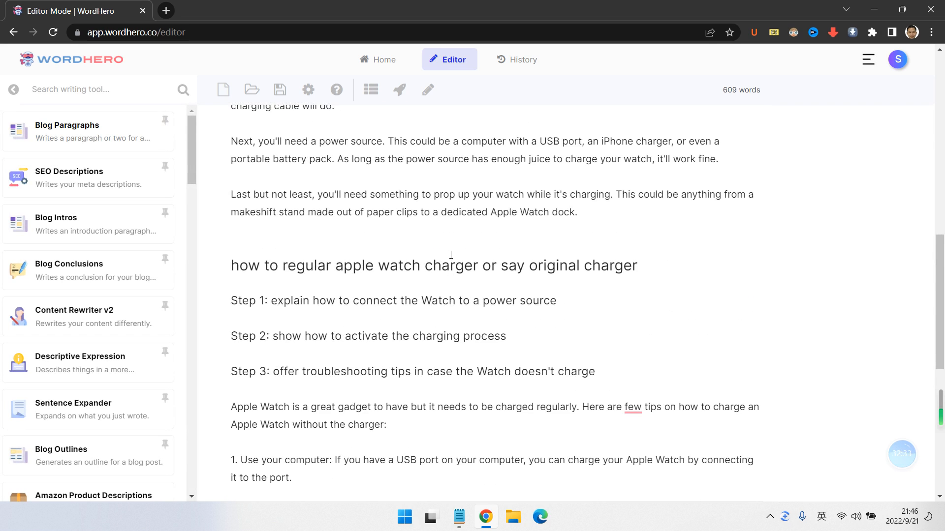
{"action": "scroll", "coordinate": [451, 250], "scroll_direction": "down", "scroll_amount": 1}
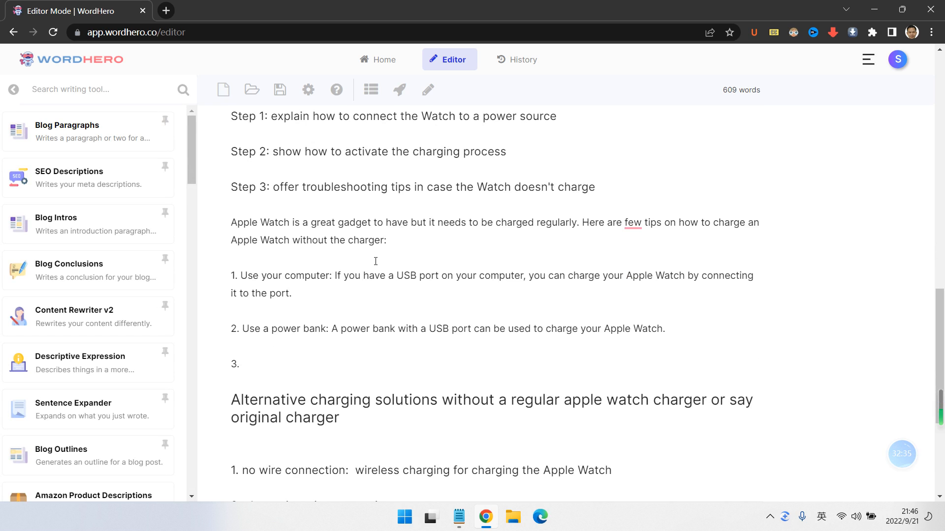
{"action": "scroll", "coordinate": [378, 251], "scroll_direction": "up", "scroll_amount": 4}
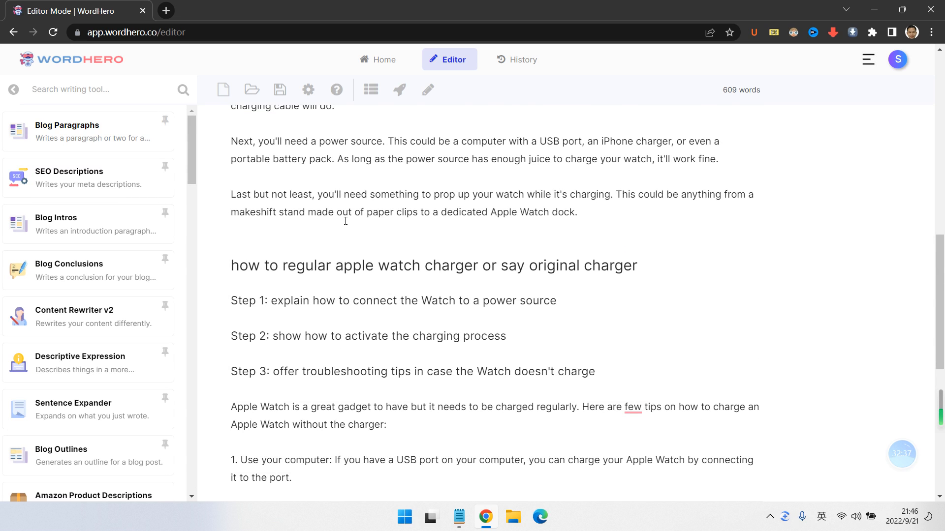
{"action": "scroll", "coordinate": [344, 221], "scroll_direction": "up", "scroll_amount": 1}
{"action": "scroll", "coordinate": [374, 295], "scroll_direction": "up", "scroll_amount": 1}
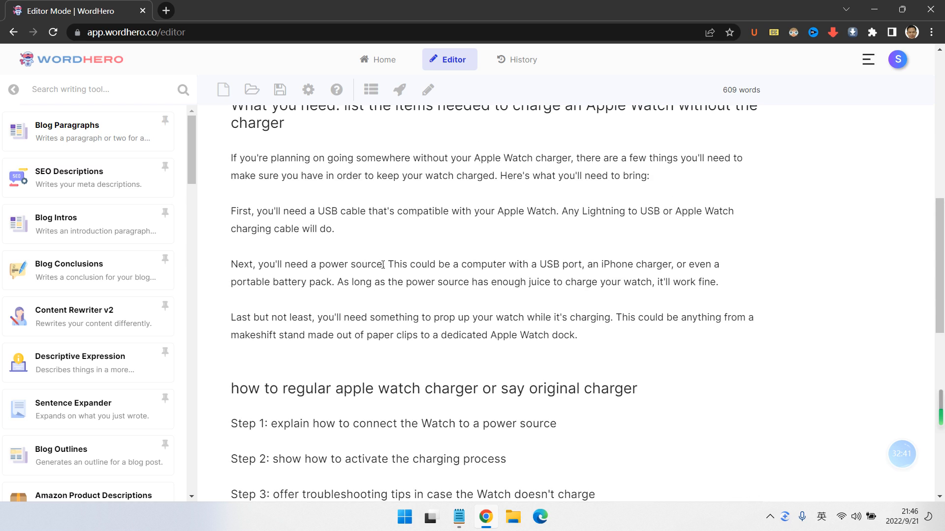
{"action": "scroll", "coordinate": [383, 264], "scroll_direction": "down", "scroll_amount": 2}
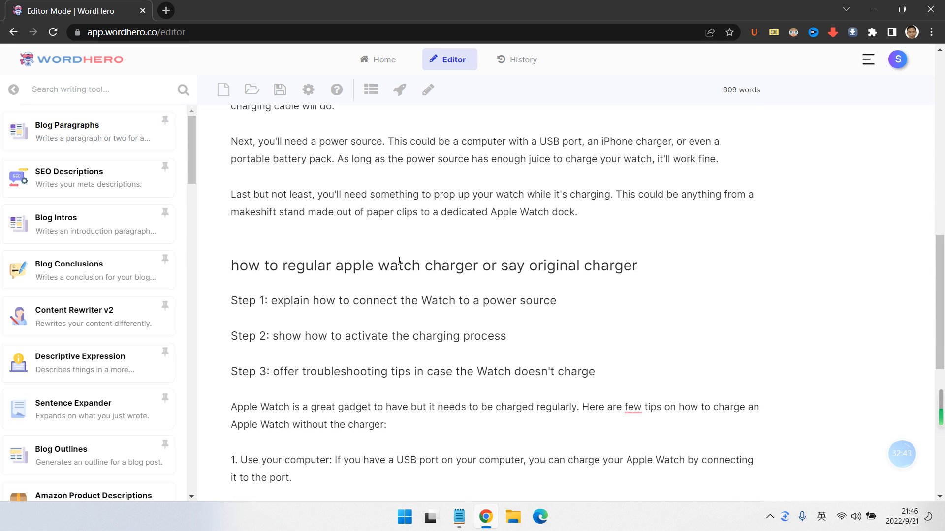
{"action": "scroll", "coordinate": [438, 301], "scroll_direction": "up", "scroll_amount": 1}
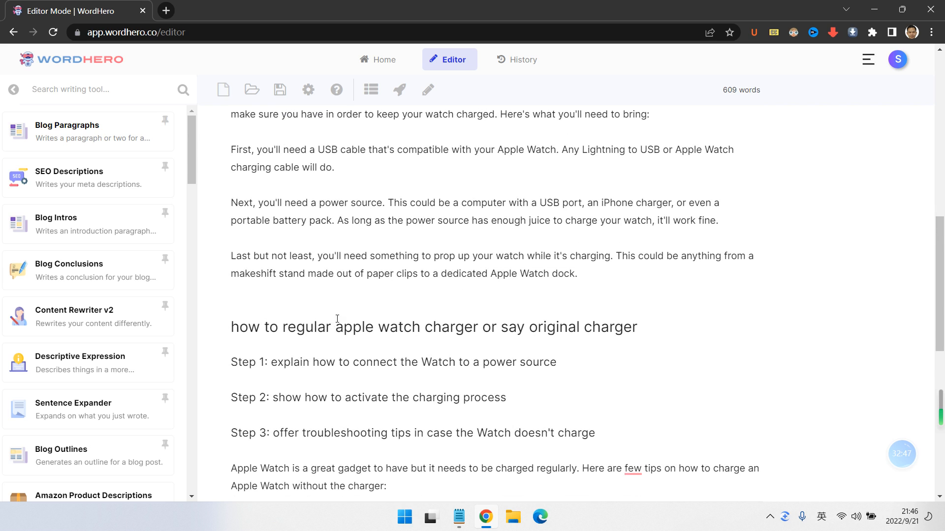
{"action": "scroll", "coordinate": [340, 315], "scroll_direction": "up", "scroll_amount": 2}
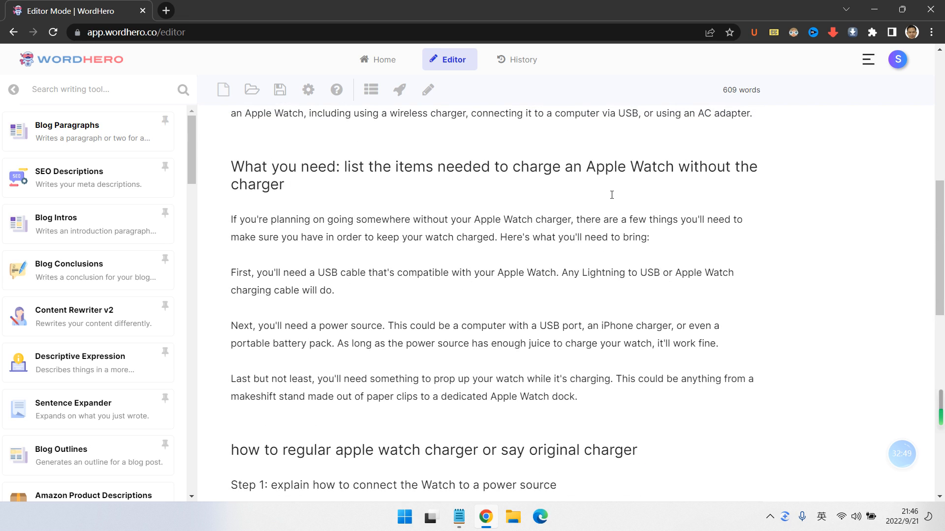
Step: Copy the phrase "charge an Apple Watch" from the "What you need" heading
{"action": "left_click_drag", "start_coordinate": [512, 167], "coordinate": [679, 163]}
{"action": "key", "text": "ctrl+c"}
{"action": "key", "text": "Up"}
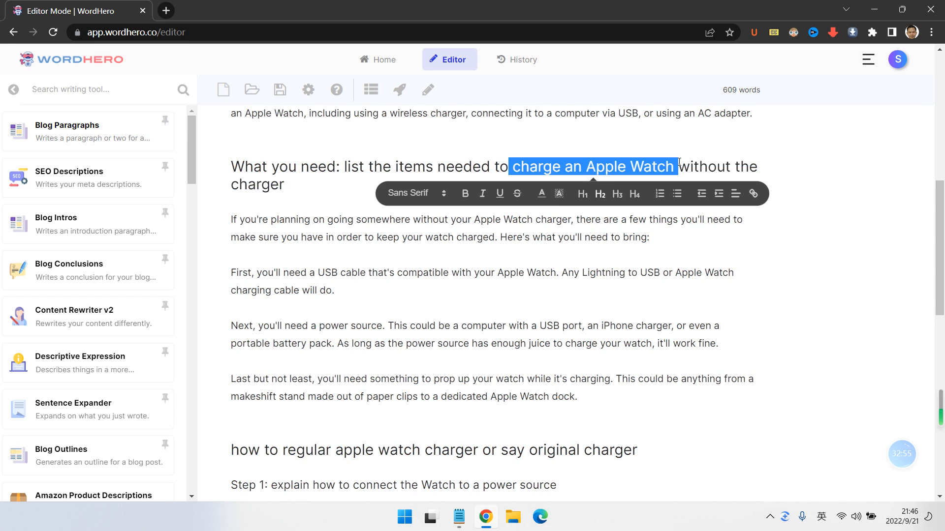
{"action": "scroll", "coordinate": [461, 290], "scroll_direction": "down", "scroll_amount": 1}
{"action": "scroll", "coordinate": [461, 290], "scroll_direction": "up", "scroll_amount": 5}
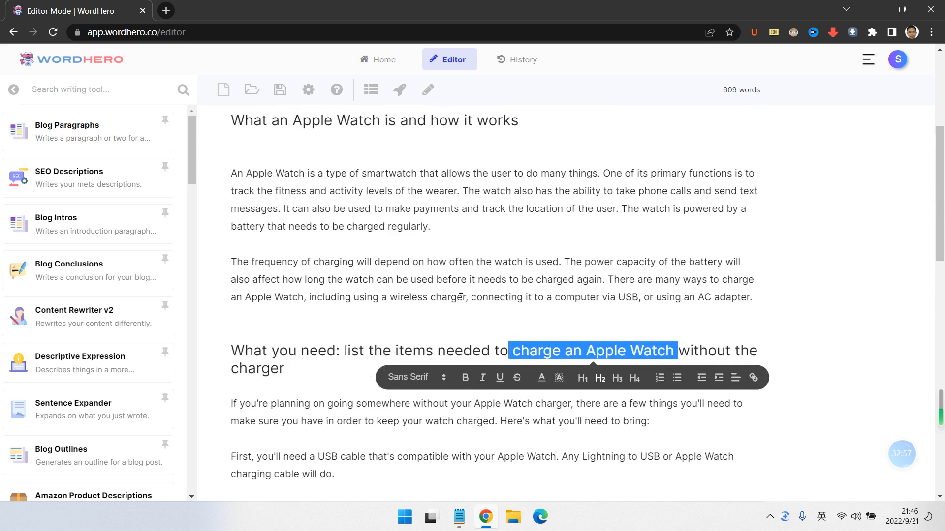
{"action": "scroll", "coordinate": [460, 289], "scroll_direction": "up", "scroll_amount": 2}
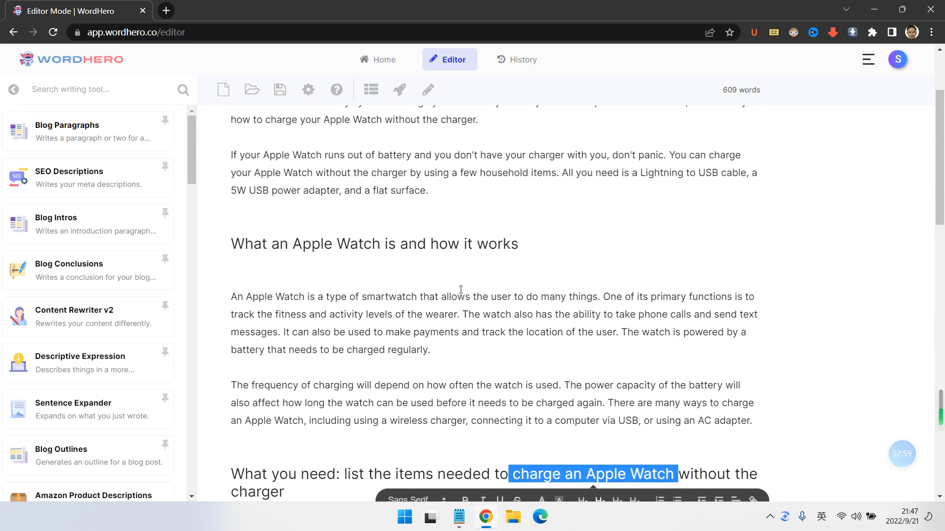
{"action": "scroll", "coordinate": [460, 289], "scroll_direction": "down", "scroll_amount": 8}
{"action": "scroll", "coordinate": [443, 281], "scroll_direction": "up", "scroll_amount": 1}
{"action": "scroll", "coordinate": [427, 271], "scroll_direction": "down", "scroll_amount": 4}
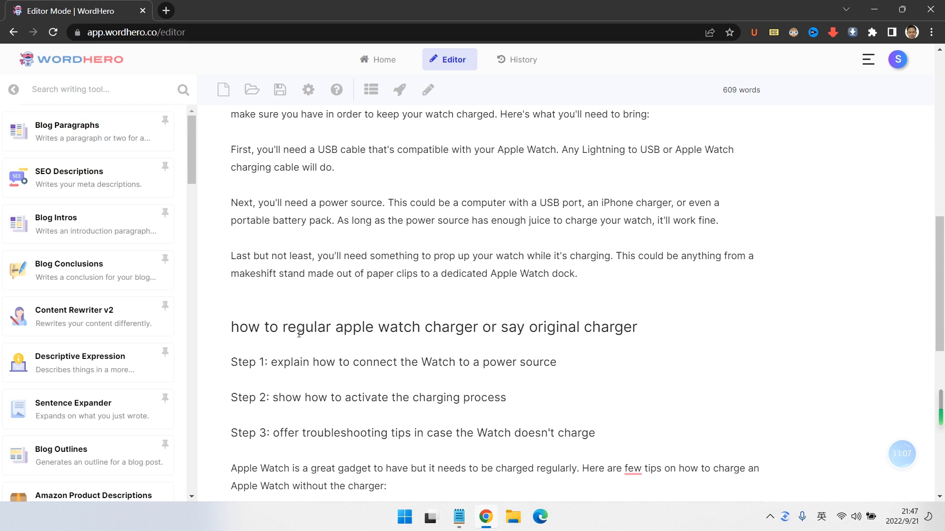
Step: Insert "use a" before "regular" in the heading "how to regular apple watch charger or say original charger"
{"action": "left_click", "coordinate": [282, 326]}
{"action": "type", "text": "us"}
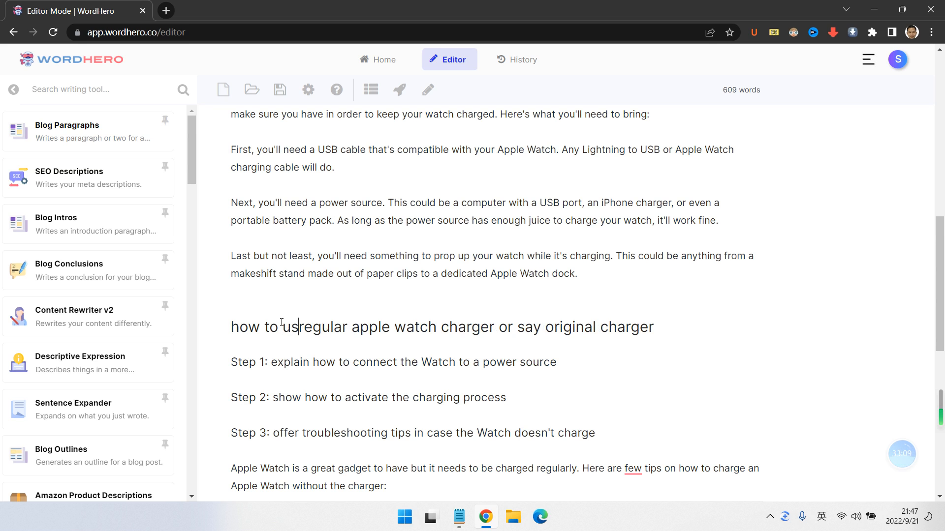
{"action": "type", "text": "e a"}
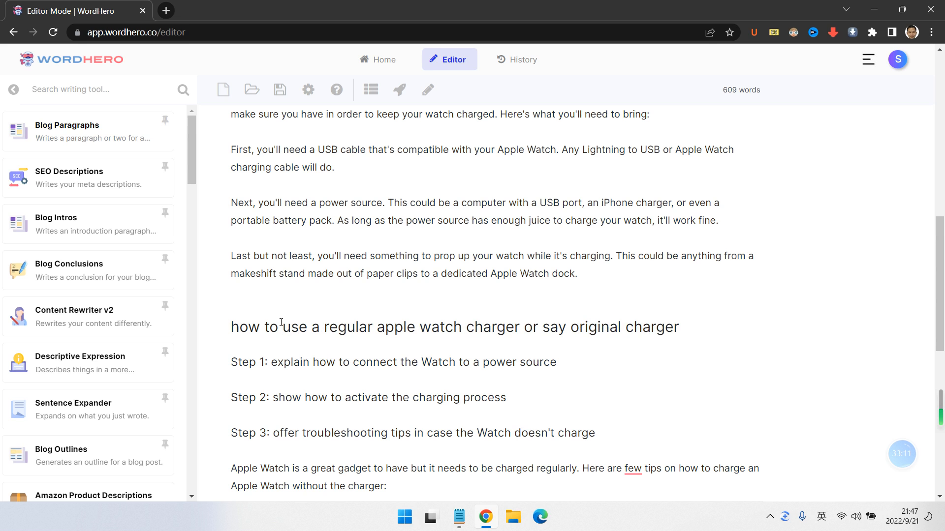
Step: Split "or say original charger" onto its own line and extend the heading before it with "to charge an Apple Watch"
{"action": "left_click", "coordinate": [521, 327]}
{"action": "key", "text": "Return"}
{"action": "left_click", "coordinate": [584, 329]}
{"action": "key", "text": "ctrl+v"}
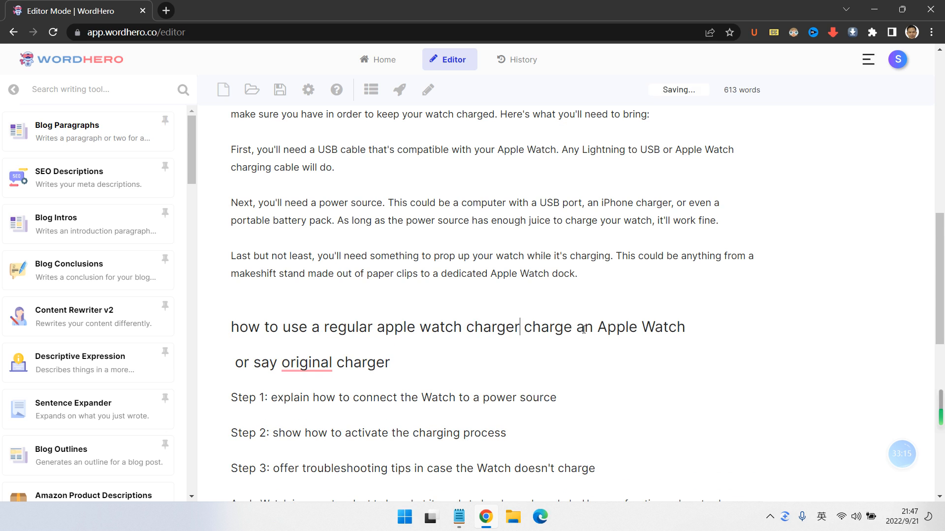
{"action": "type", "text": "to"}
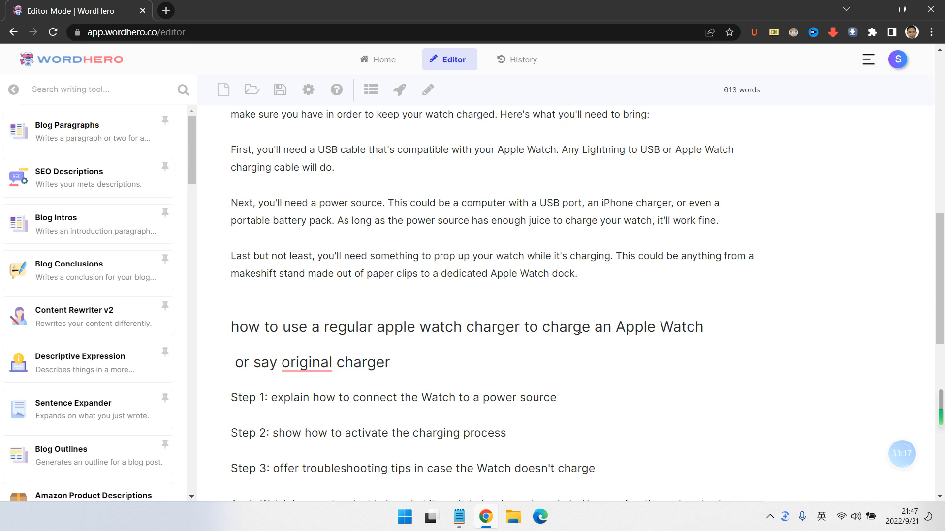
Step: Accept the grammar suggestion "the original" in the separate line "or say original charger"
{"action": "left_click_drag", "start_coordinate": [394, 363], "coordinate": [209, 368]}
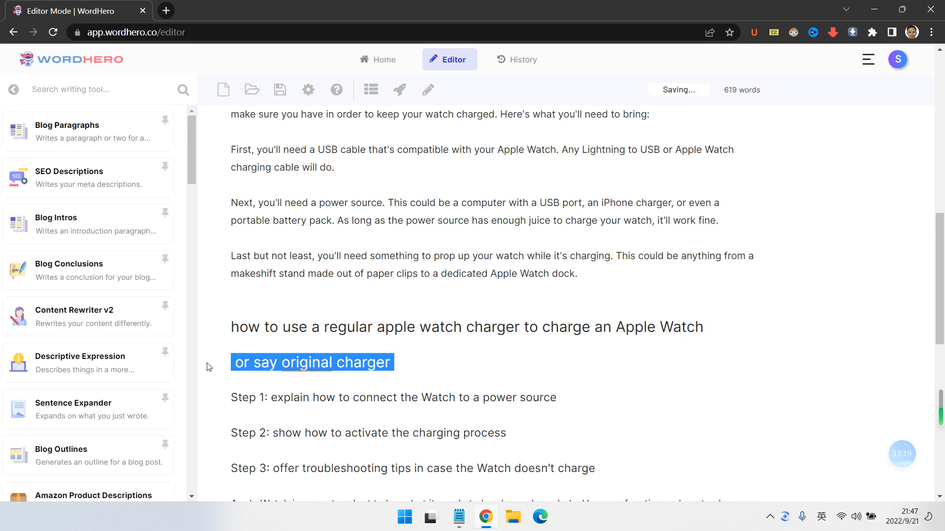
{"action": "left_click", "coordinate": [311, 363]}
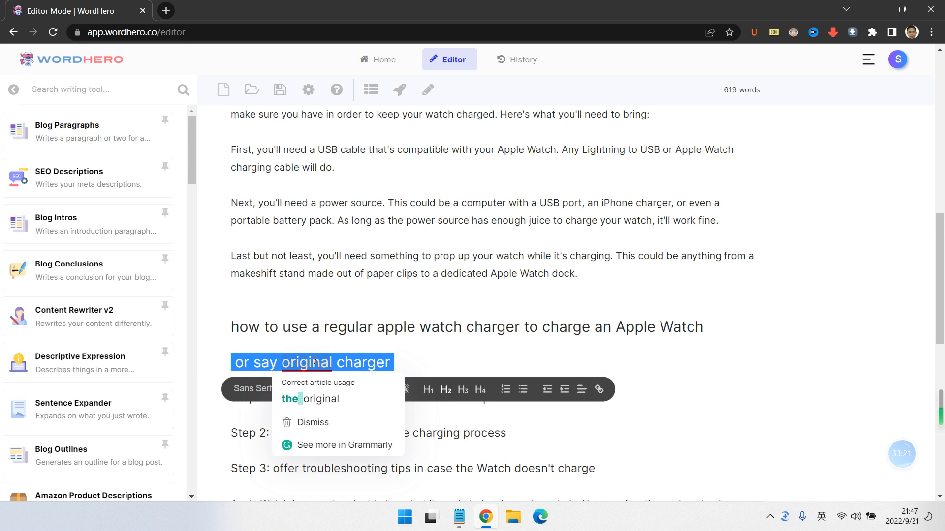
{"action": "left_click", "coordinate": [295, 394]}
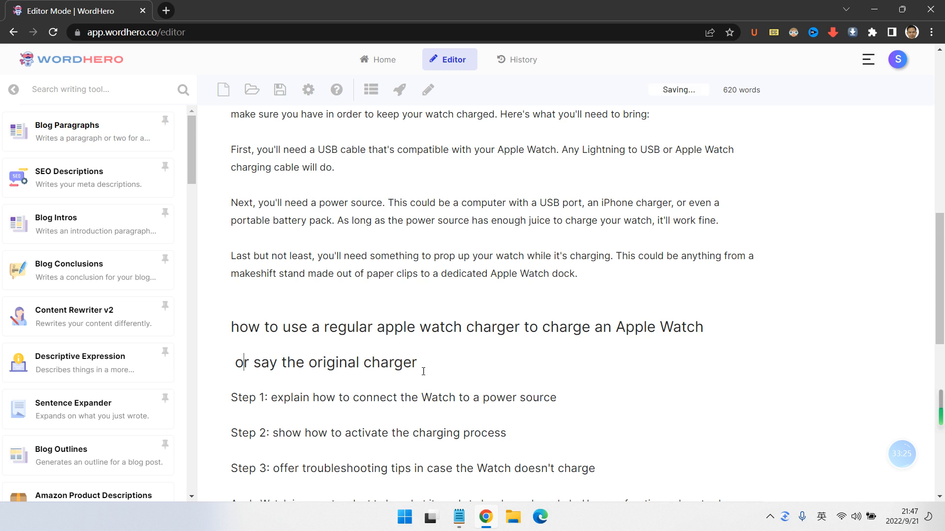
Step: Move "or say the original charger" into the heading above it, before "to charge an Apple Watch"
{"action": "left_click_drag", "start_coordinate": [421, 367], "coordinate": [235, 364]}
{"action": "key", "text": "BackSpace"}
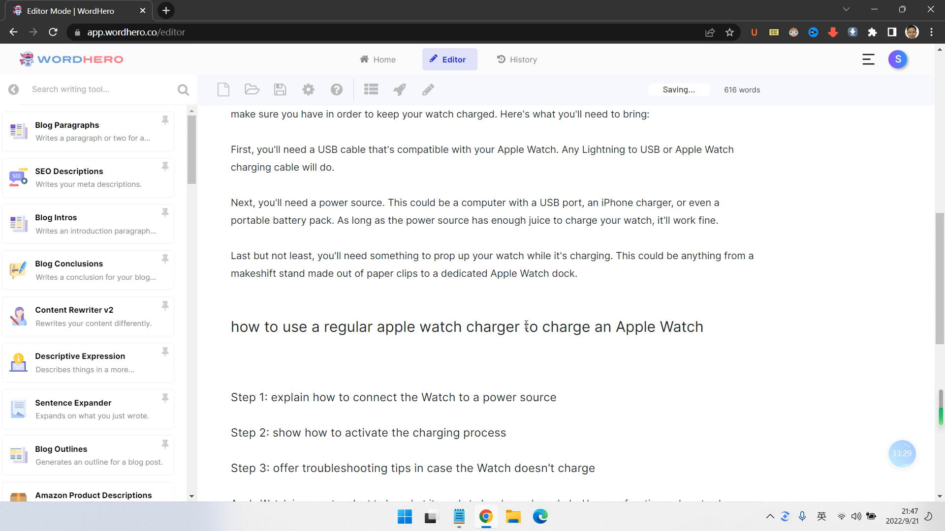
{"action": "key", "text": "ctrl+z"}
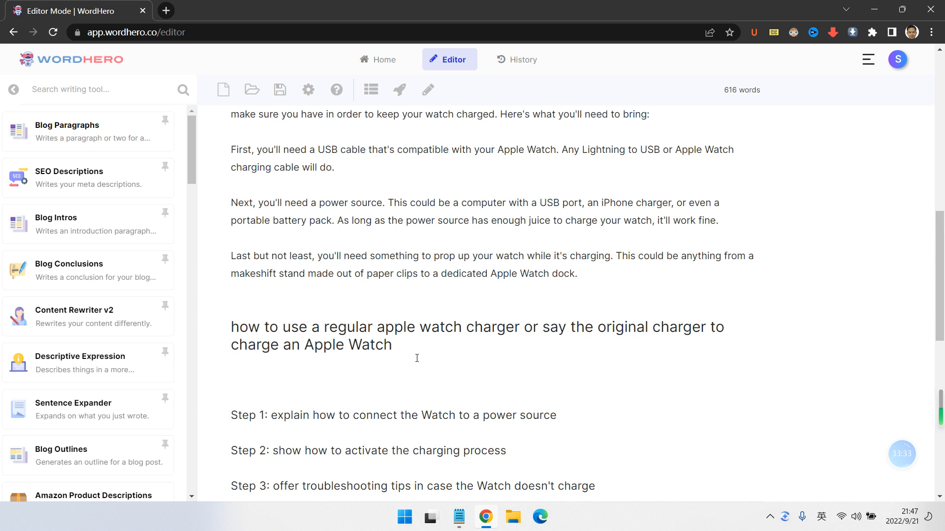
Step: Copy the whole heading "how to use a regular apple watch charger or say the original charger to charge an Apple Watch"
{"action": "triple_click", "coordinate": [276, 320]}
{"action": "key", "text": "ctrl+c"}
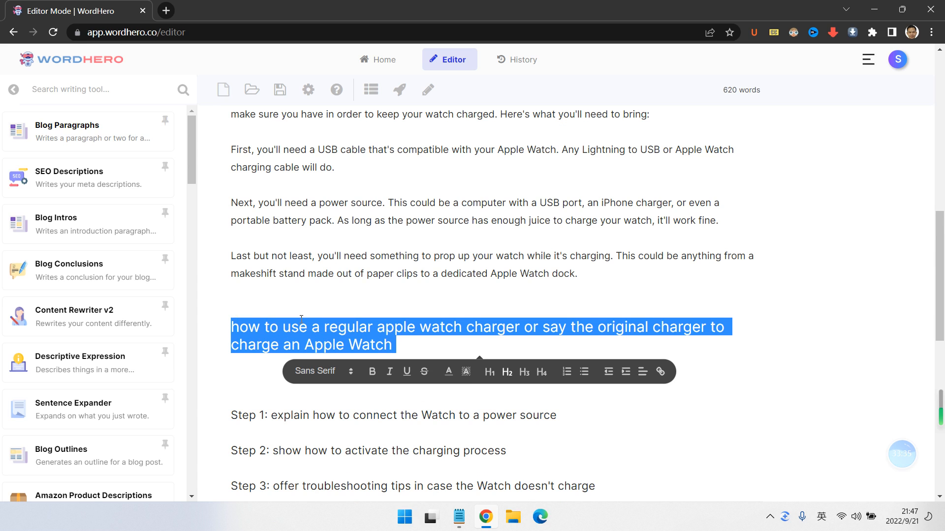
{"action": "scroll", "coordinate": [397, 343], "scroll_direction": "down", "scroll_amount": 2}
{"action": "left_click", "coordinate": [463, 328]}
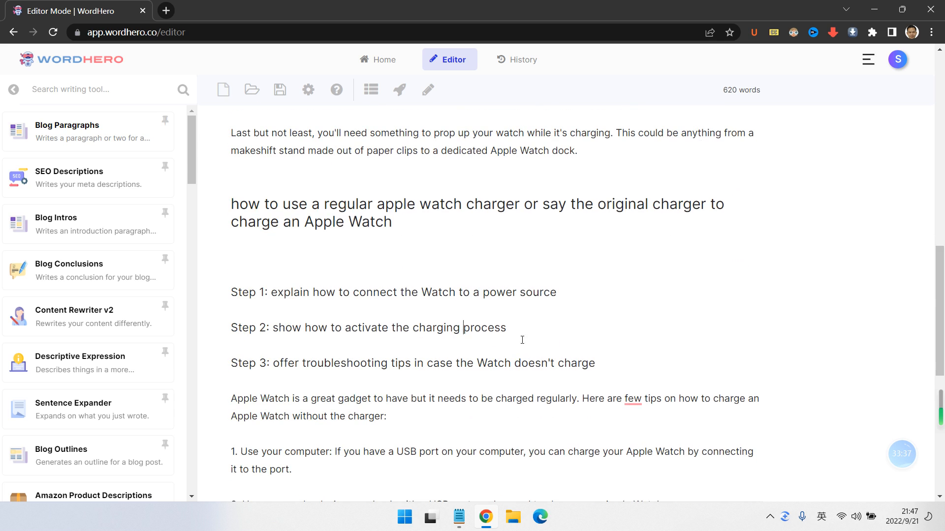
{"action": "scroll", "coordinate": [597, 377], "scroll_direction": "up", "scroll_amount": 1}
{"action": "scroll", "coordinate": [555, 366], "scroll_direction": "down", "scroll_amount": 2}
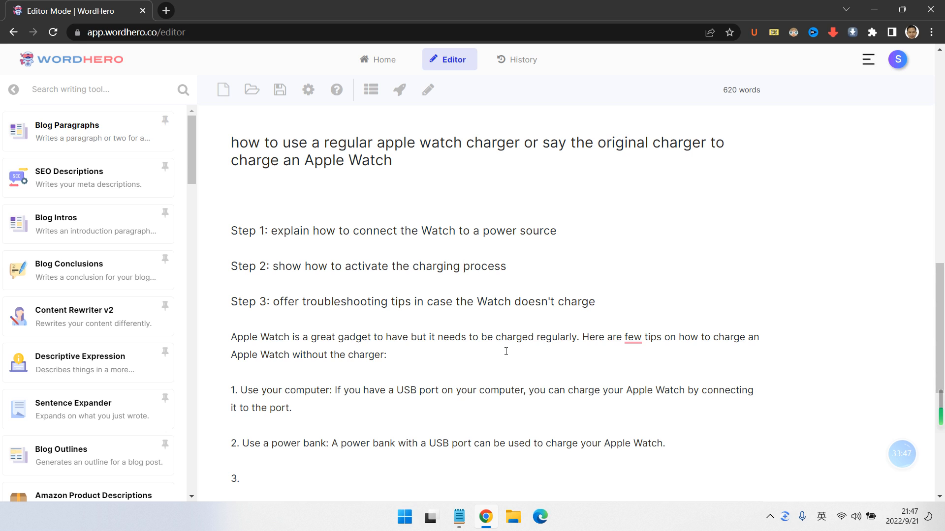
Step: Correct "few" to "a few" in the paragraph below Step 3 and paste the copied heading on a new line above that paragraph
{"action": "mouse_move", "coordinate": [633, 339]}
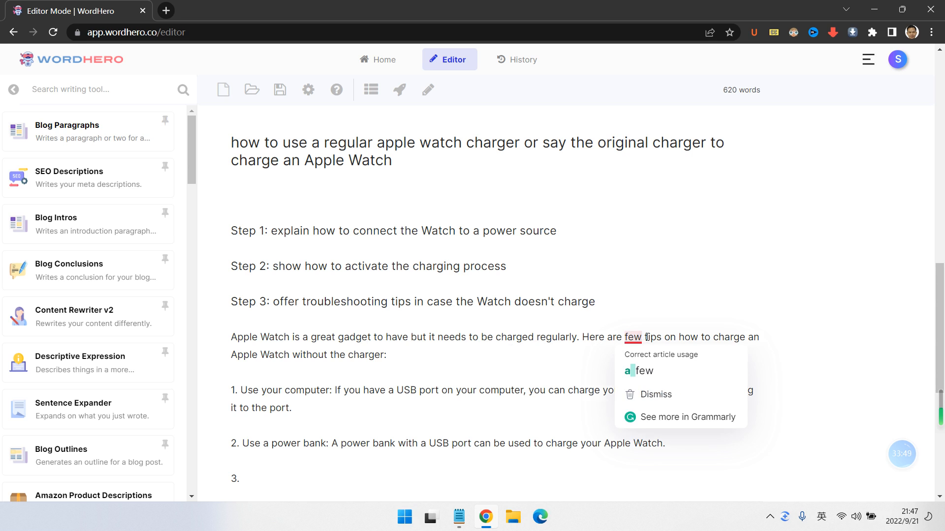
{"action": "left_click", "coordinate": [638, 359]}
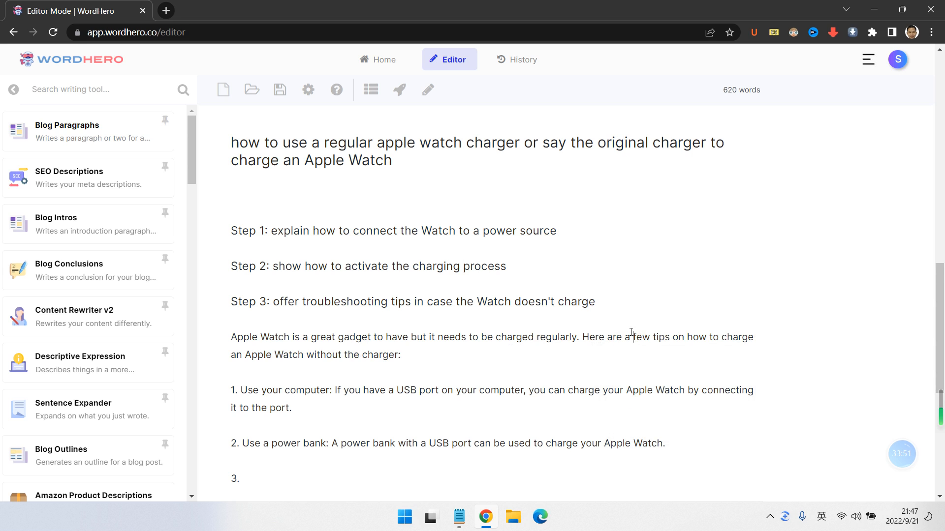
{"action": "key", "text": "Return"}
{"action": "key", "text": "Return"}
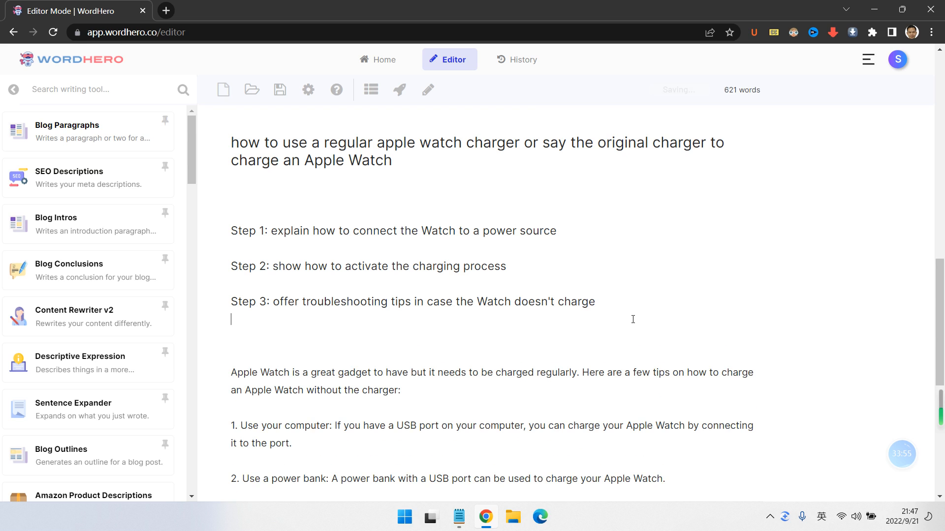
{"action": "key", "text": "ctrl+v"}
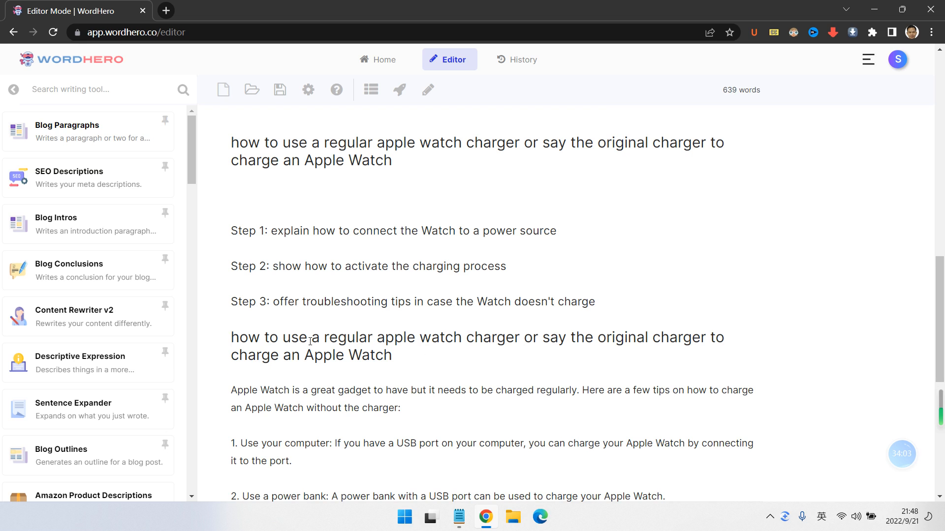
Step: Reword the pasted heading below Step 3 as "how to charge an Apple Watch without"
{"action": "left_click_drag", "start_coordinate": [278, 338], "coordinate": [728, 338]}
{"action": "key", "text": "BackSpace"}
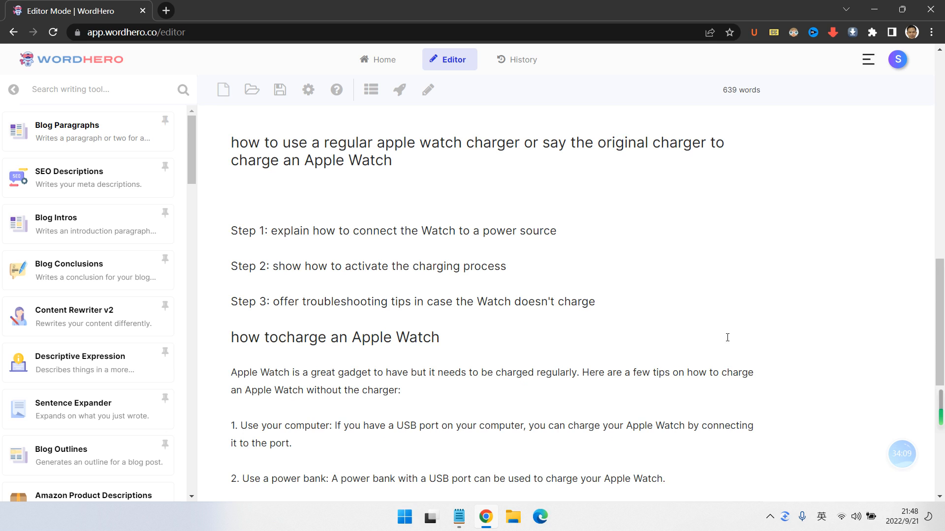
{"action": "left_click", "coordinate": [489, 340]}
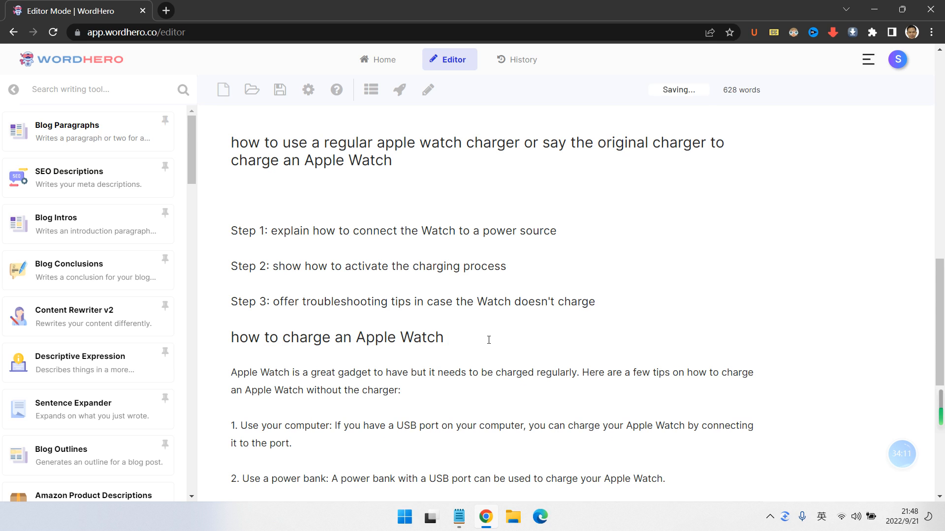
{"action": "type", "text": "without"}
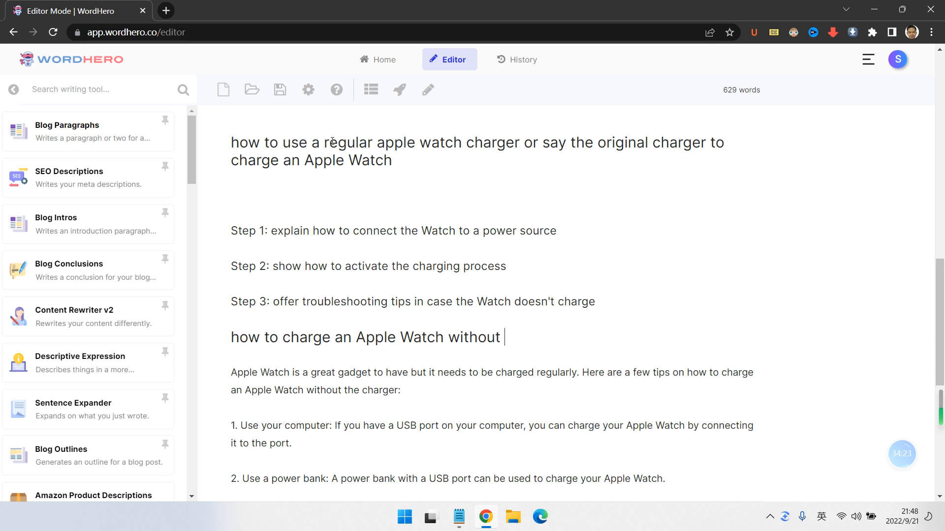
Step: Capitalize "Apple Watch" before "charger" in the heading "how to use a regular apple watch charger"
{"action": "left_click_drag", "start_coordinate": [312, 142], "coordinate": [636, 143]}
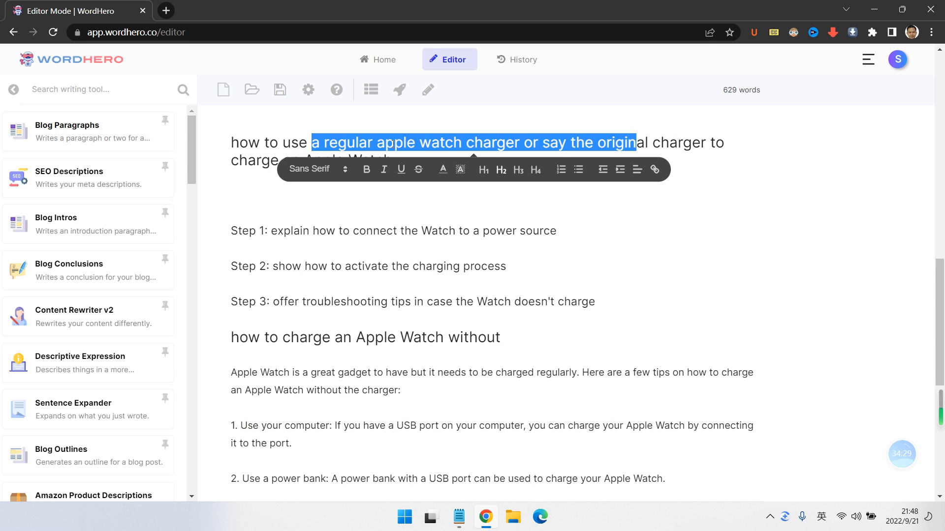
{"action": "left_click", "coordinate": [367, 142]}
{"action": "left_click", "coordinate": [384, 142]}
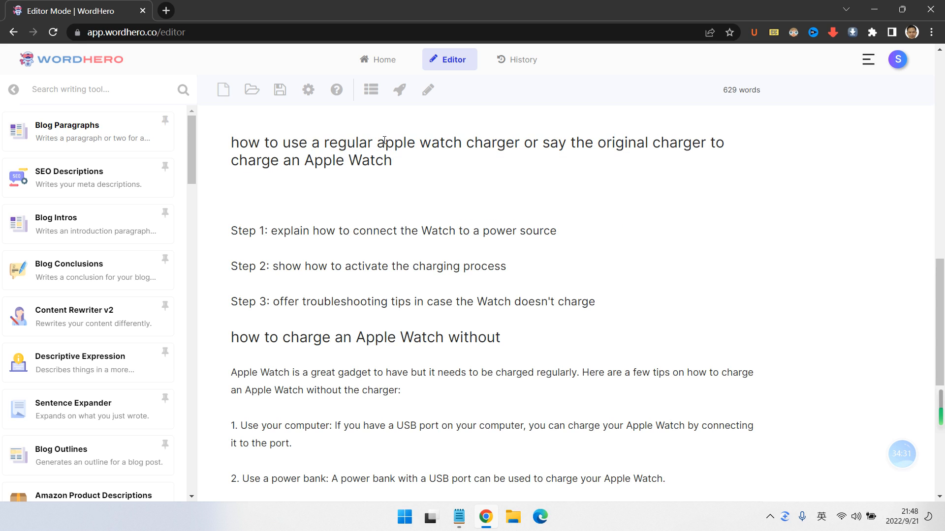
{"action": "key", "text": "BackSpace"}
{"action": "type", "text": "A"}
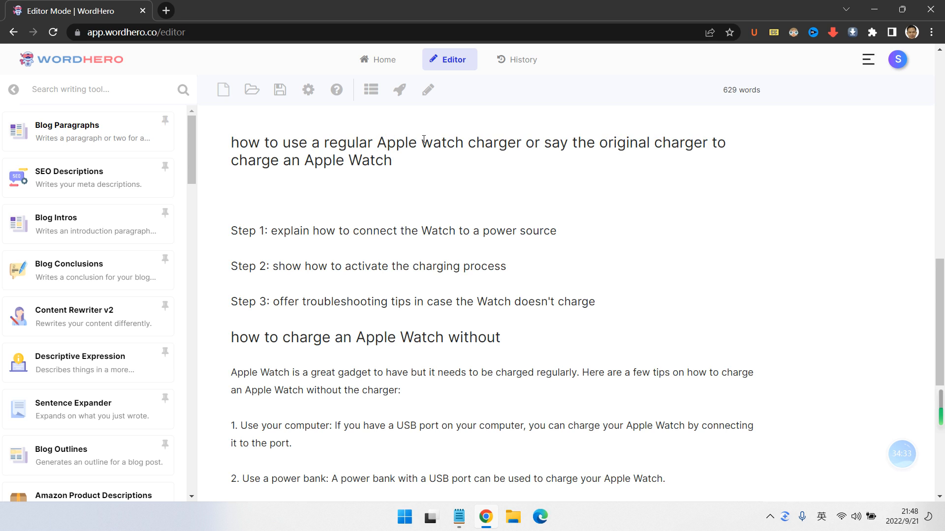
{"action": "left_click_drag", "start_coordinate": [424, 141], "coordinate": [435, 142]}
{"action": "type", "text": "W"}
{"action": "left_click_drag", "start_coordinate": [545, 143], "coordinate": [553, 143]}
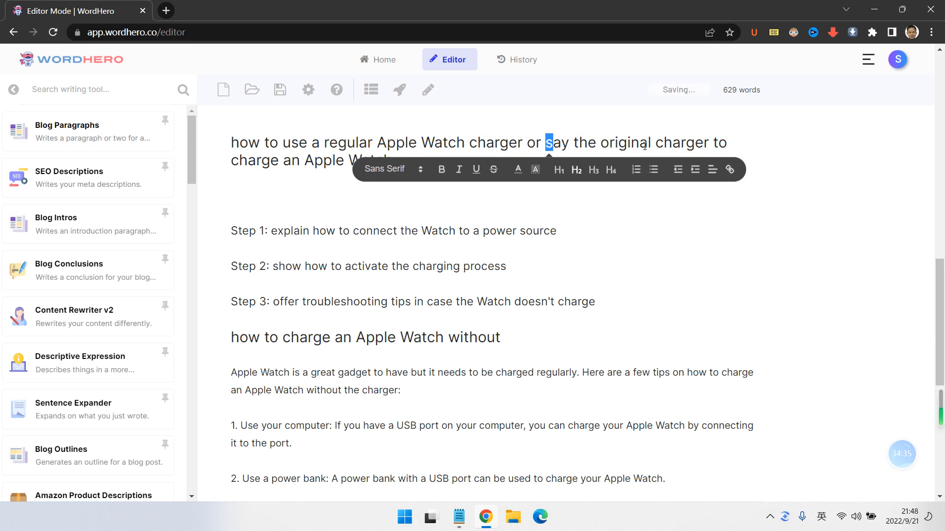
{"action": "left_click", "coordinate": [648, 144]}
Step: Copy "a regular Apple Watch charger or say the original charger" to the end of the heading "how to charge an Apple Watch without"
{"action": "left_click_drag", "start_coordinate": [709, 142], "coordinate": [314, 143]}
{"action": "key", "text": "ctrl+c"}
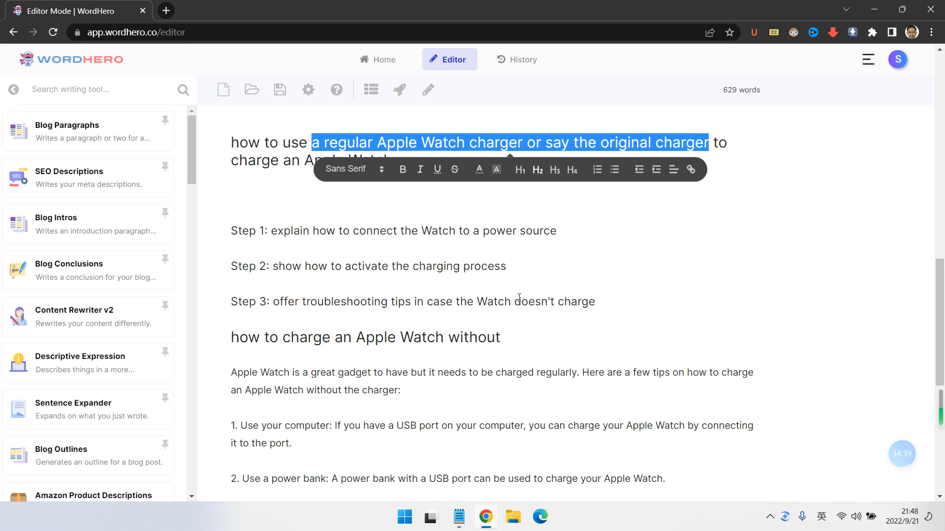
{"action": "left_click", "coordinate": [504, 337]}
{"action": "key", "text": "ctrl+v"}
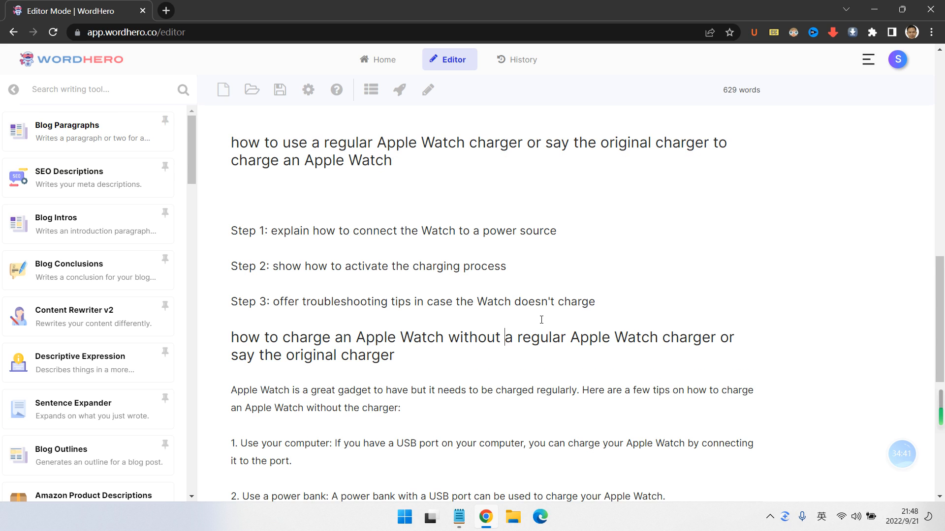
Step: Move the "What you need" heading and its paragraphs below Step 3, ahead of the heading on charging without a regular charger
{"action": "scroll", "coordinate": [542, 318], "scroll_direction": "up", "scroll_amount": 3}
{"action": "scroll", "coordinate": [543, 314], "scroll_direction": "up", "scroll_amount": 4}
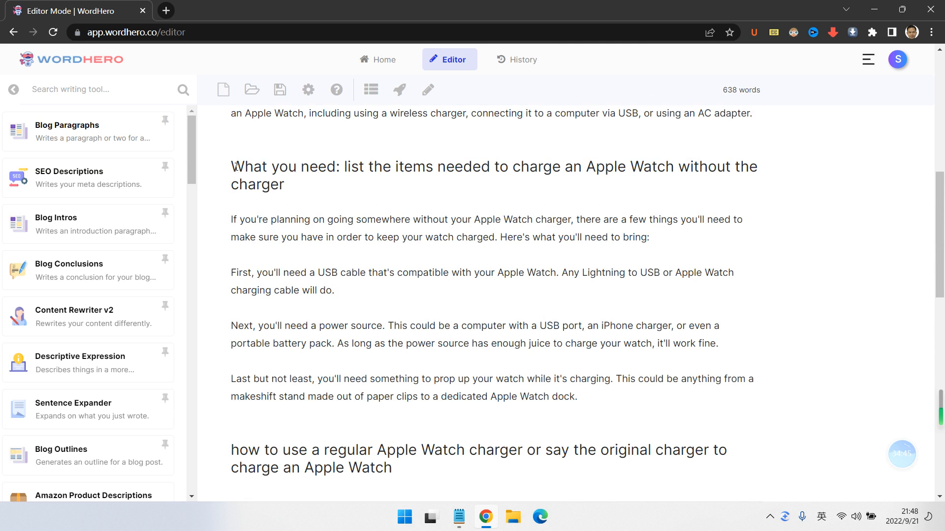
{"action": "scroll", "coordinate": [233, 158], "scroll_direction": "down", "scroll_amount": 1}
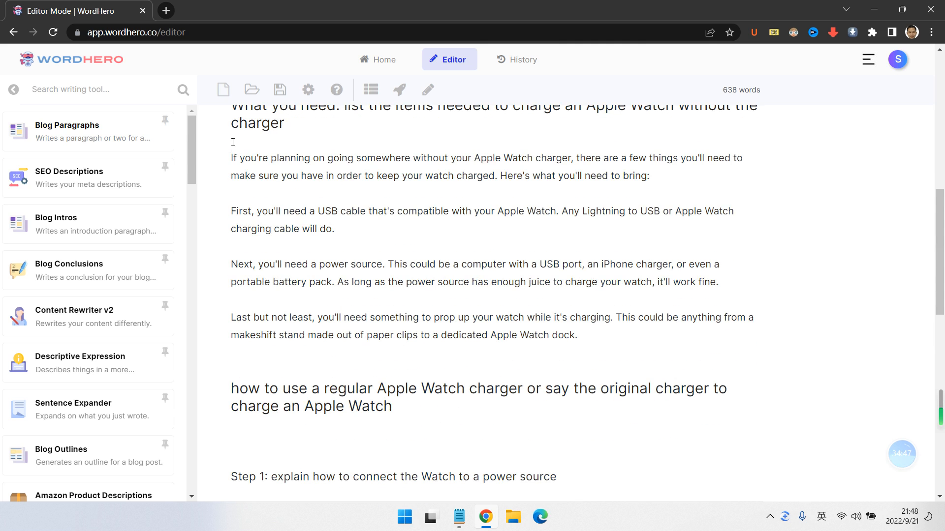
{"action": "scroll", "coordinate": [241, 145], "scroll_direction": "up", "scroll_amount": 1}
{"action": "left_click_drag", "start_coordinate": [231, 165], "coordinate": [661, 418]}
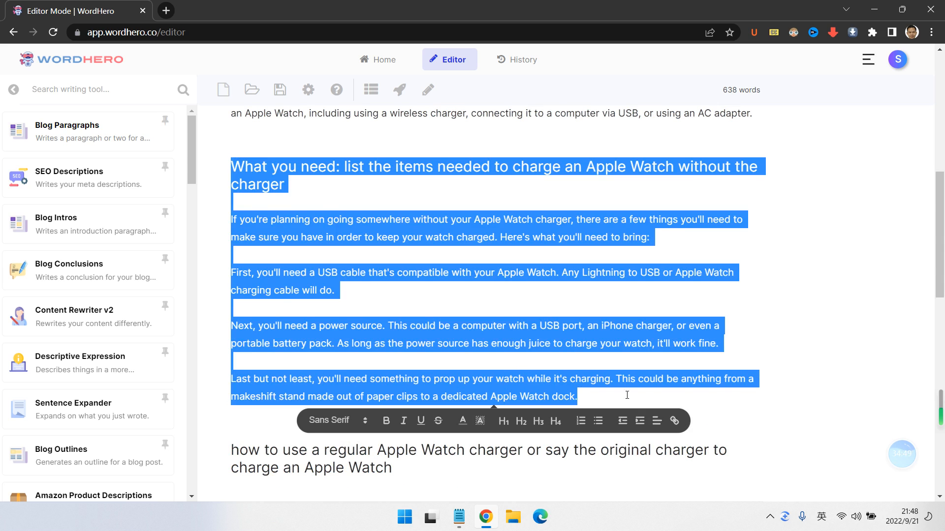
{"action": "key", "text": "BackSpace"}
{"action": "key", "text": "BackSpace"}
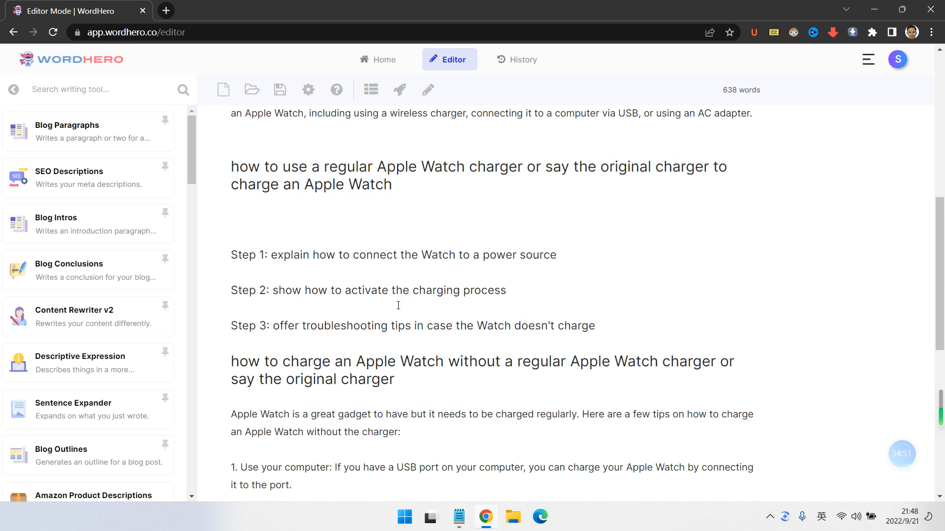
{"action": "scroll", "coordinate": [398, 306], "scroll_direction": "down", "scroll_amount": 1}
{"action": "left_click", "coordinate": [646, 266]}
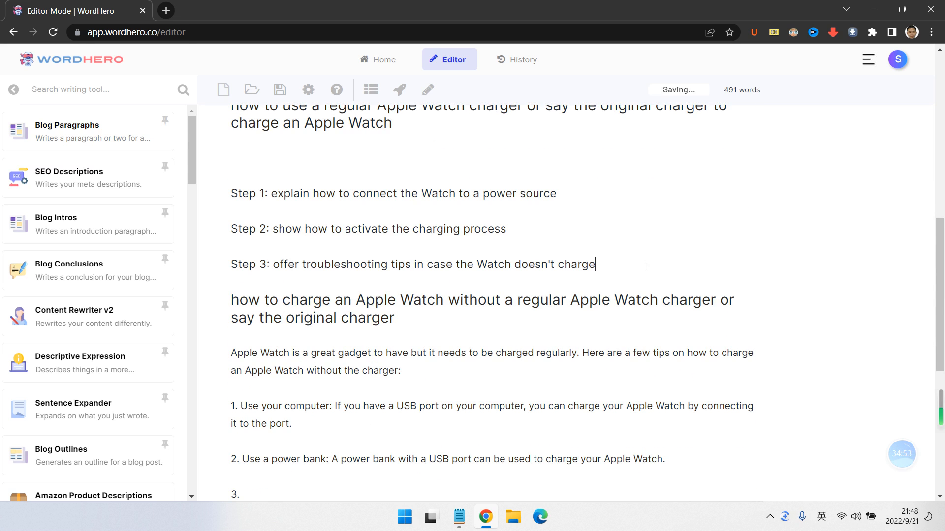
{"action": "key", "text": "ctrl+z"}
{"action": "key", "text": "ctrl+z"}
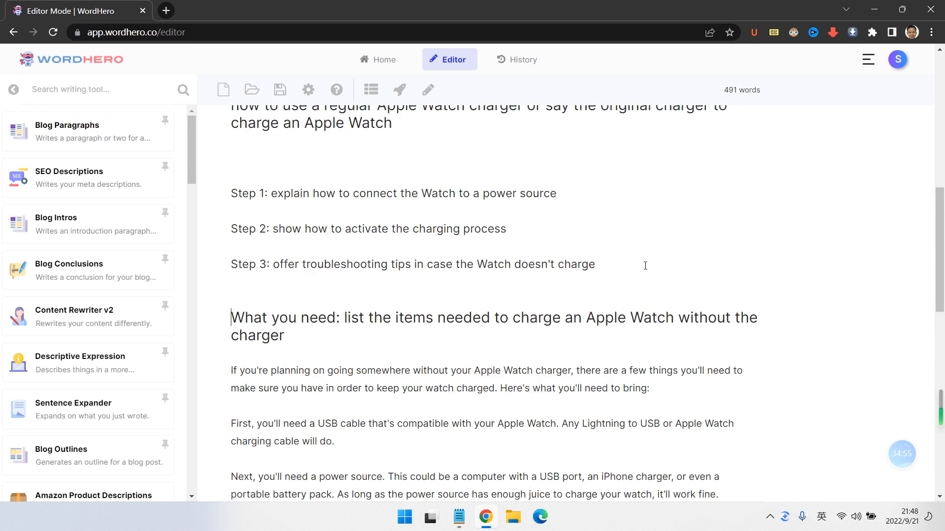
Step: Review the order of the article's sections, from what an Apple Watch is to the alternative charging solutions
{"action": "scroll", "coordinate": [591, 297], "scroll_direction": "down", "scroll_amount": 2}
{"action": "scroll", "coordinate": [633, 322], "scroll_direction": "up", "scroll_amount": 4}
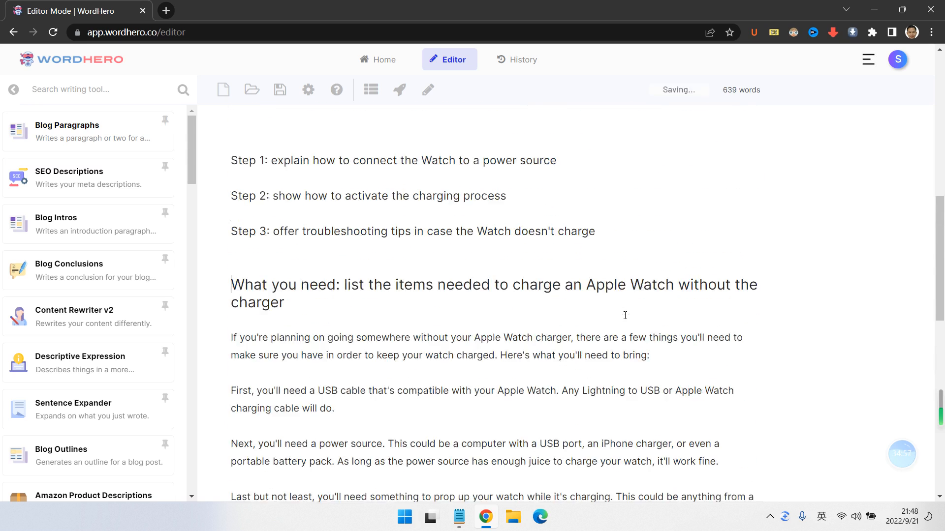
{"action": "scroll", "coordinate": [566, 320], "scroll_direction": "up", "scroll_amount": 4}
{"action": "scroll", "coordinate": [466, 331], "scroll_direction": "down", "scroll_amount": 2}
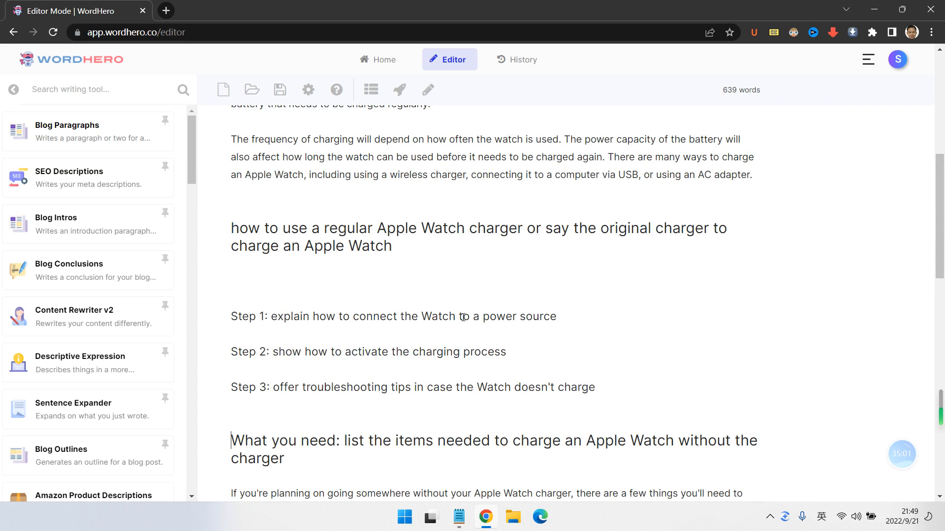
{"action": "scroll", "coordinate": [463, 317], "scroll_direction": "down", "scroll_amount": 2}
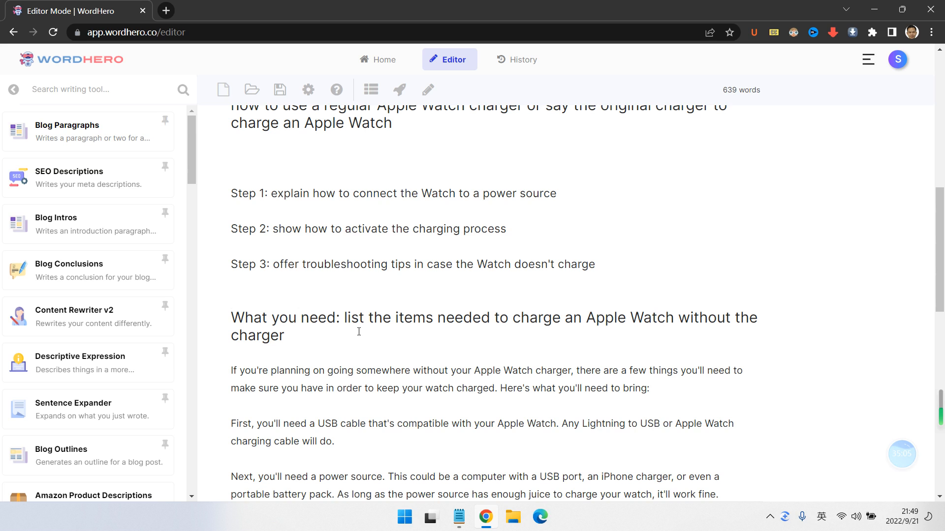
{"action": "scroll", "coordinate": [359, 332], "scroll_direction": "down", "scroll_amount": 2}
{"action": "scroll", "coordinate": [373, 316], "scroll_direction": "down", "scroll_amount": 2}
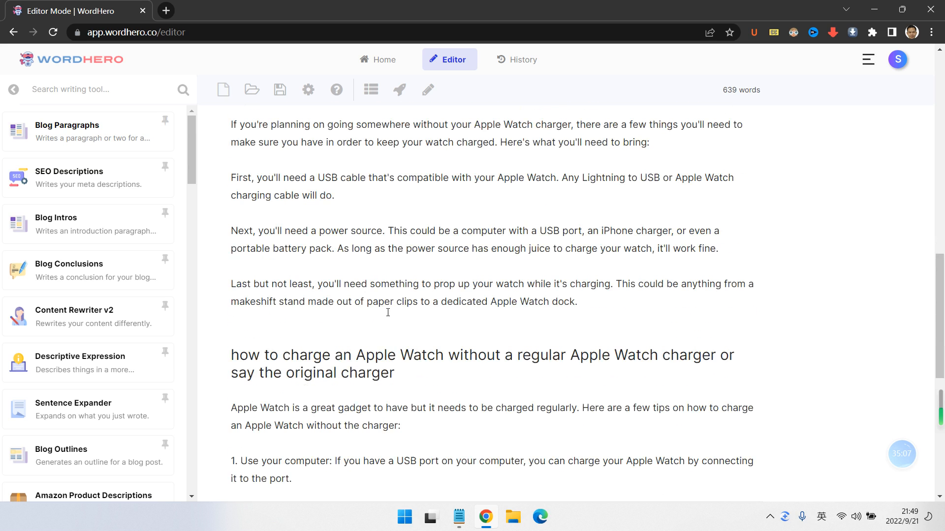
{"action": "left_click", "coordinate": [418, 371]}
{"action": "scroll", "coordinate": [432, 368], "scroll_direction": "down", "scroll_amount": 2}
{"action": "scroll", "coordinate": [434, 367], "scroll_direction": "down", "scroll_amount": 2}
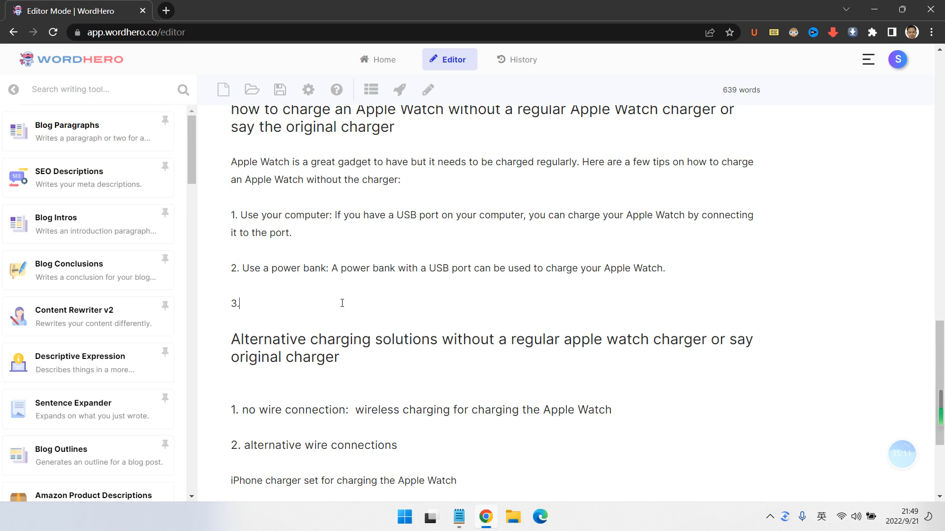
{"action": "scroll", "coordinate": [342, 303], "scroll_direction": "up", "scroll_amount": 2}
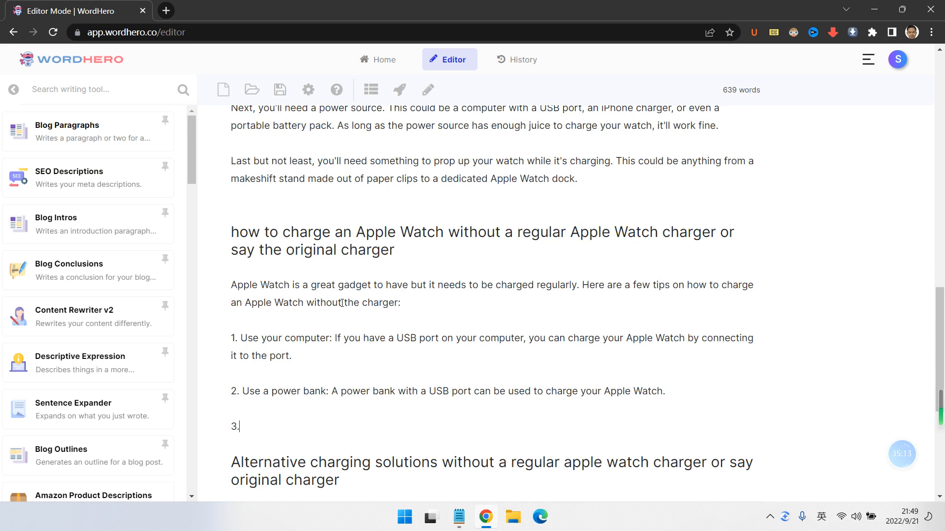
{"action": "scroll", "coordinate": [342, 303], "scroll_direction": "up", "scroll_amount": 3}
{"action": "scroll", "coordinate": [363, 288], "scroll_direction": "down", "scroll_amount": 5}
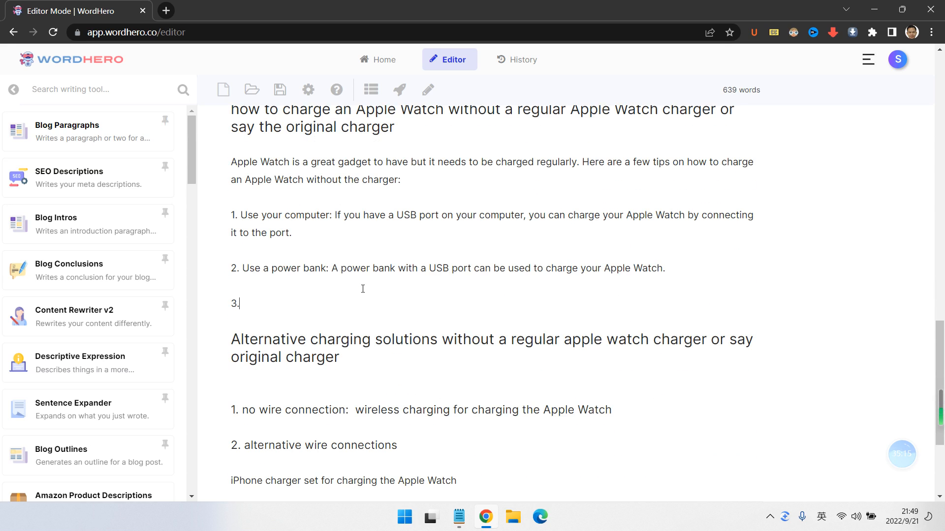
{"action": "scroll", "coordinate": [362, 289], "scroll_direction": "up", "scroll_amount": 10}
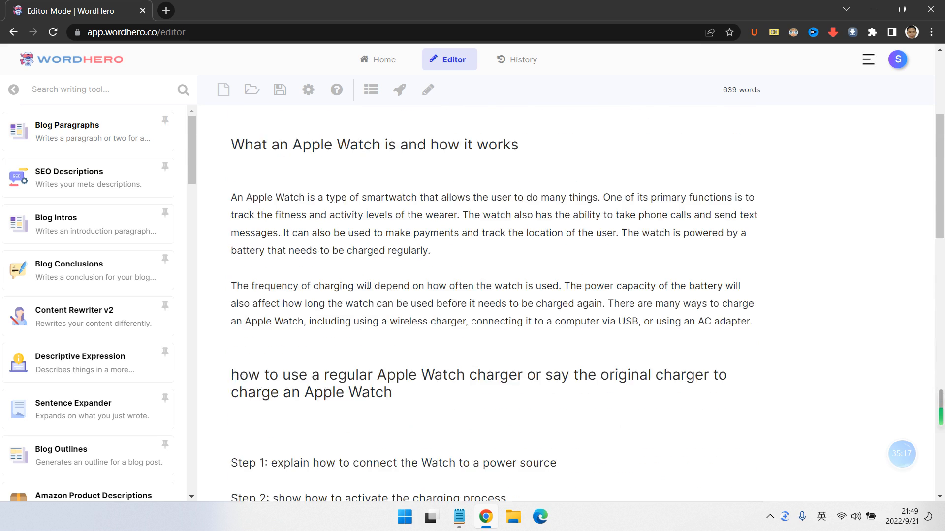
Step: Remove the extra blank line between the heading on using a regular Apple Watch charger and the Step 1 heading
{"action": "scroll", "coordinate": [368, 286], "scroll_direction": "up", "scroll_amount": 5}
{"action": "scroll", "coordinate": [356, 287], "scroll_direction": "down", "scroll_amount": 9}
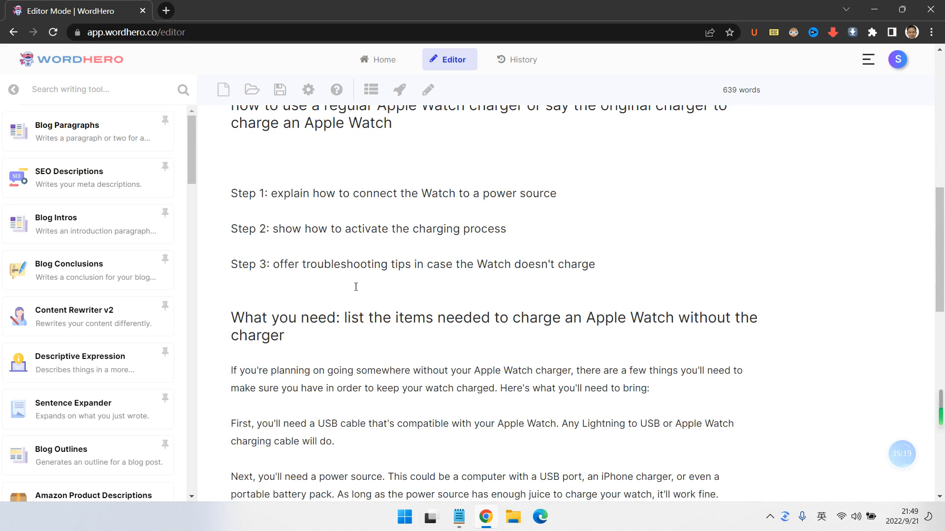
{"action": "scroll", "coordinate": [321, 243], "scroll_direction": "up", "scroll_amount": 1}
{"action": "key", "text": "BackSpace"}
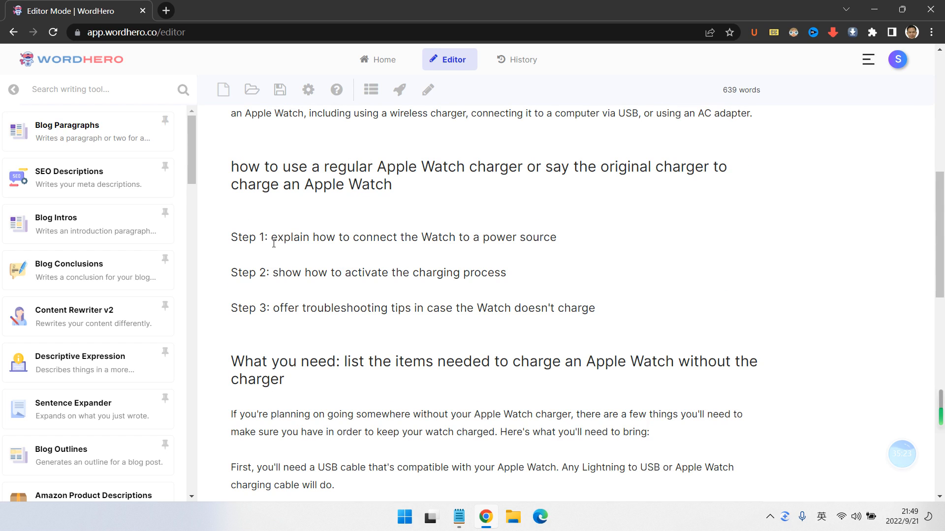
Step: Insert "Apple" before "Watch" in the Step 1 heading about connecting to a power source
{"action": "left_click_drag", "start_coordinate": [231, 237], "coordinate": [312, 237]}
{"action": "left_click", "coordinate": [586, 237]}
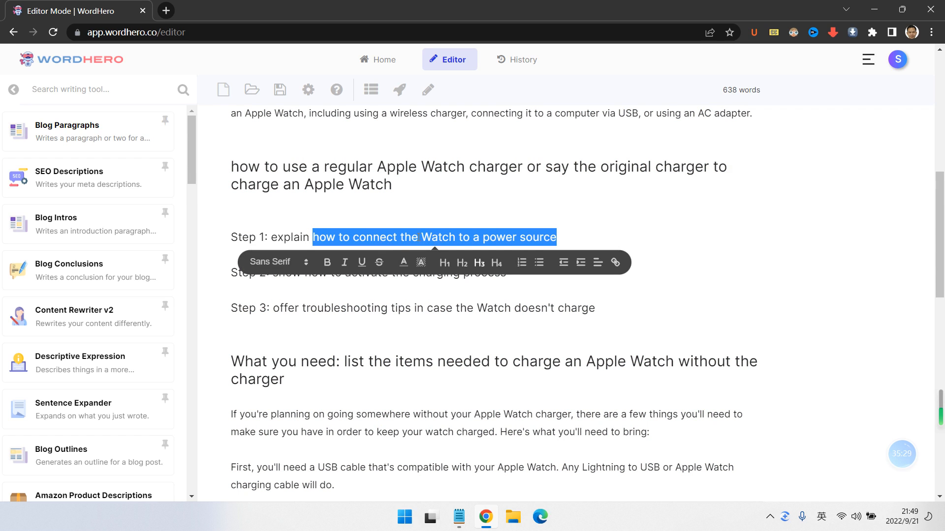
{"action": "left_click", "coordinate": [429, 236]}
{"action": "type", "text": "aPP"}
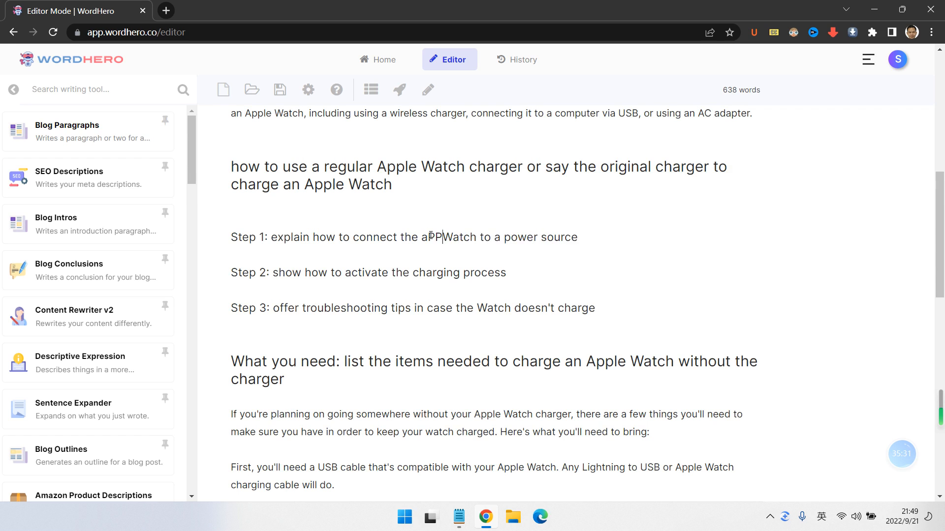
{"action": "type", "text": "LE"}
{"action": "key", "text": "BackSpace"}
{"action": "key", "text": "BackSpace"}
{"action": "key", "text": "BackSpace"}
{"action": "key", "text": "BackSpace"}
{"action": "key", "text": "BackSpace"}
{"action": "type", "text": "AP"}
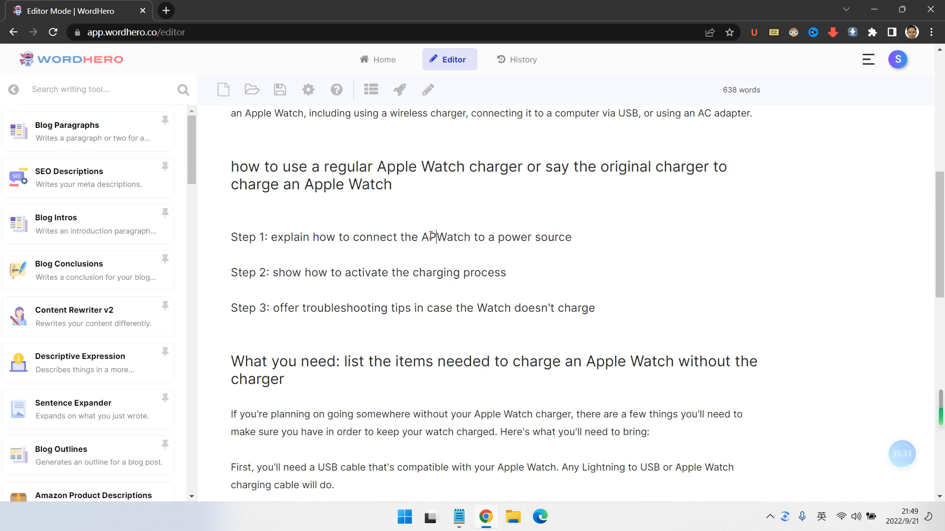
{"action": "key", "text": "BackSpace"}
{"action": "type", "text": "pple"}
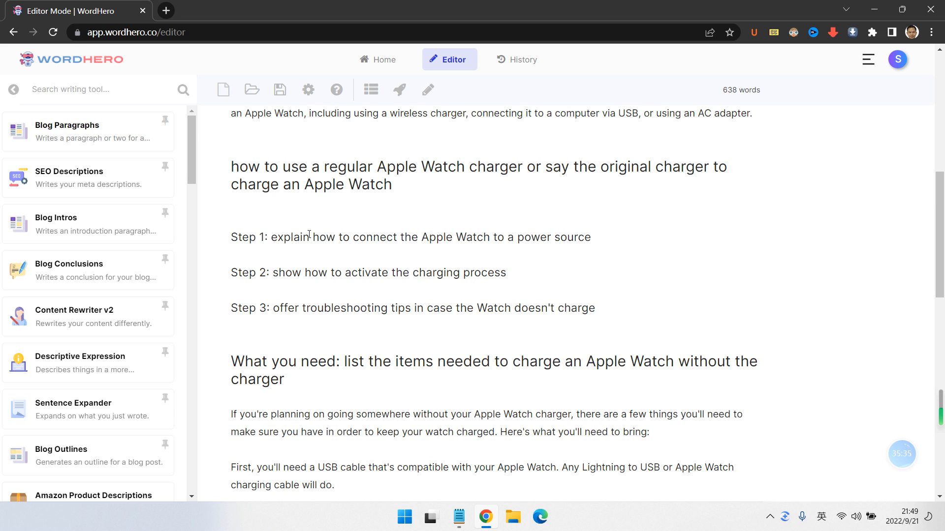
Step: Generate Blog Paragraphs content described as "explain how to connect the Apple Watch to a power source" with the keywords "step by step"
{"action": "left_click_drag", "start_coordinate": [272, 238], "coordinate": [591, 238]}
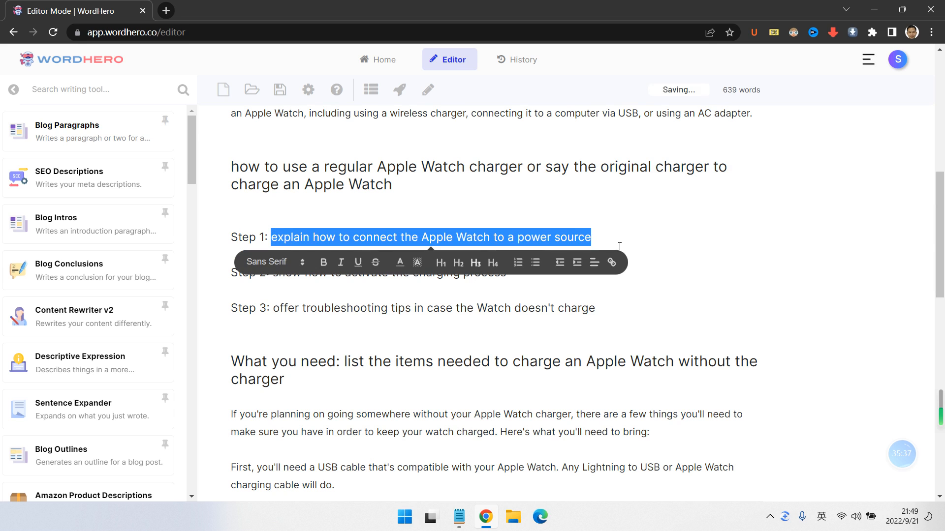
{"action": "left_click", "coordinate": [88, 137]}
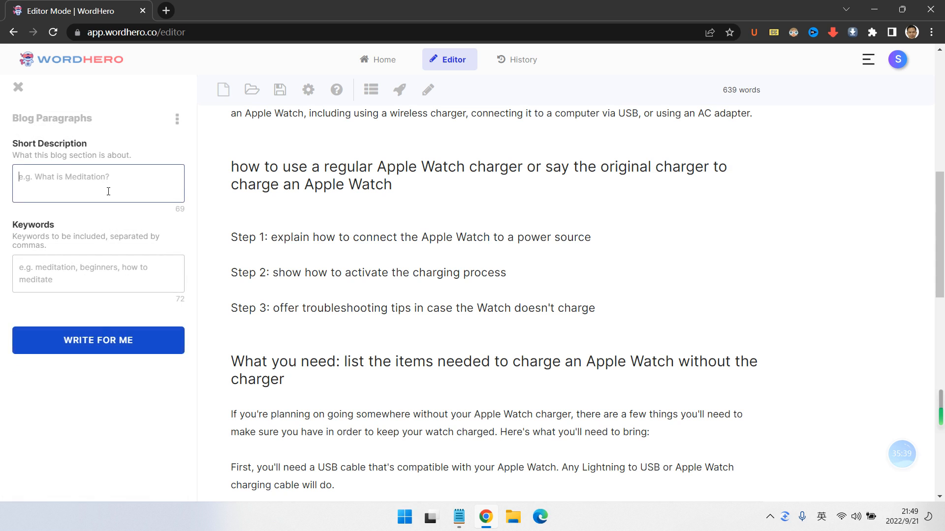
{"action": "left_click", "coordinate": [105, 277]}
{"action": "type", "text": "st"}
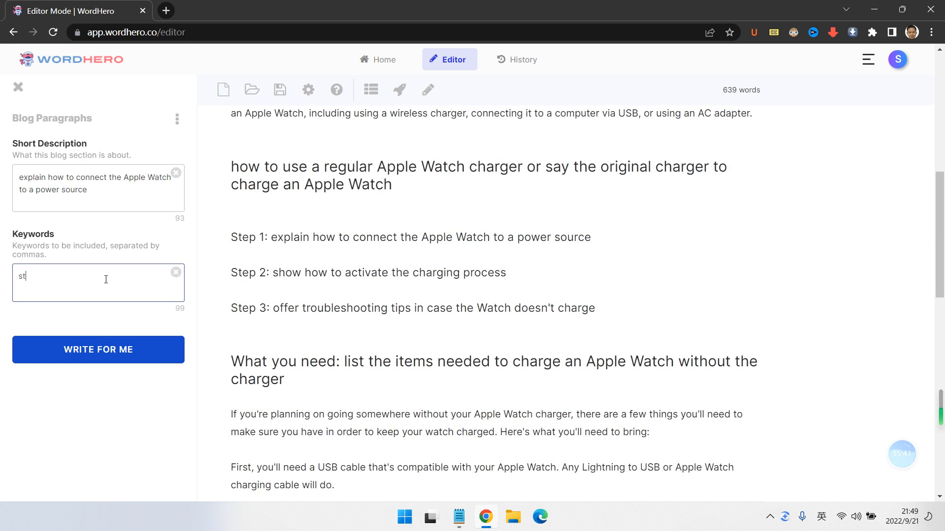
{"action": "type", "text": "ep by step"}
{"action": "left_click", "coordinate": [108, 339]}
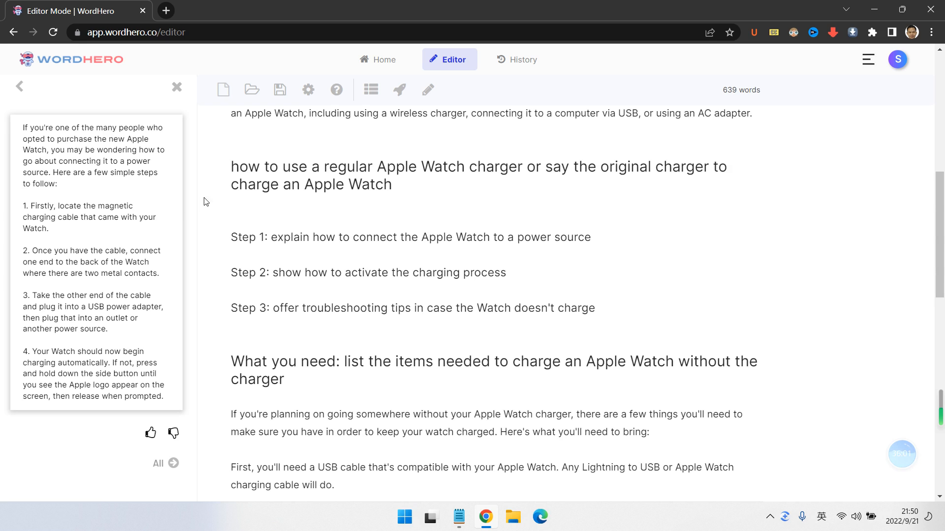
Step: Copy the generated power-source instructions into the article under the Step 1 heading, before Step 2
{"action": "left_click", "coordinate": [150, 210]}
{"action": "left_click", "coordinate": [366, 251]}
{"action": "key", "text": "ctrl+v"}
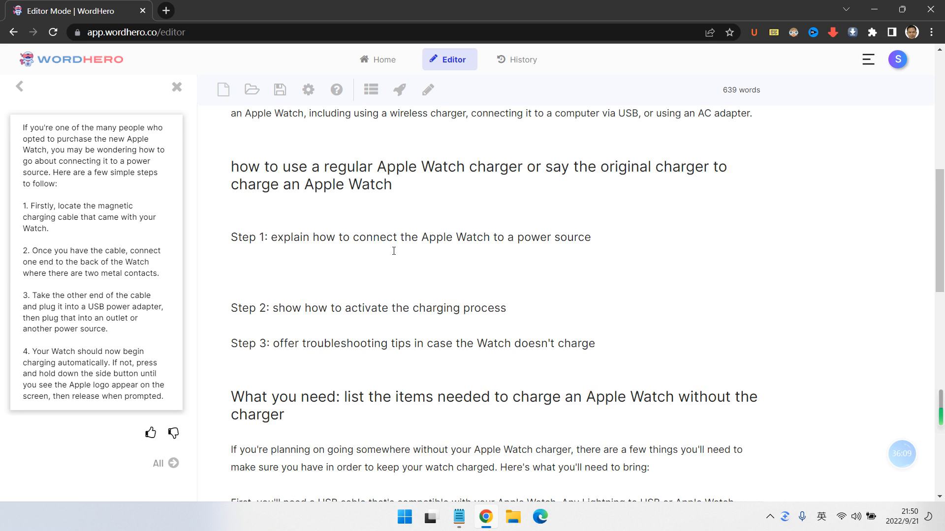
{"action": "scroll", "coordinate": [393, 252], "scroll_direction": "down", "scroll_amount": 1}
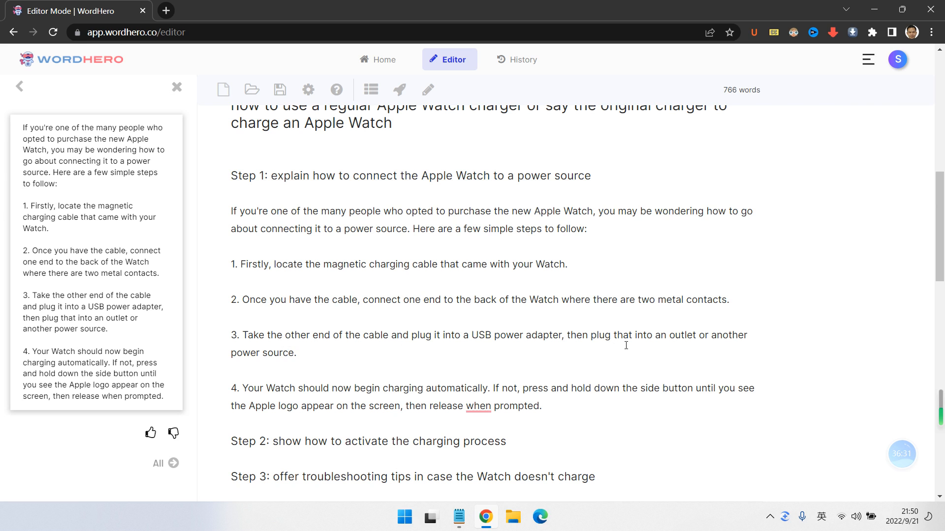
Step: Correct the end of item 4 under Step 1 to read "then release it when prompted"
{"action": "scroll", "coordinate": [306, 327], "scroll_direction": "down", "scroll_amount": 1}
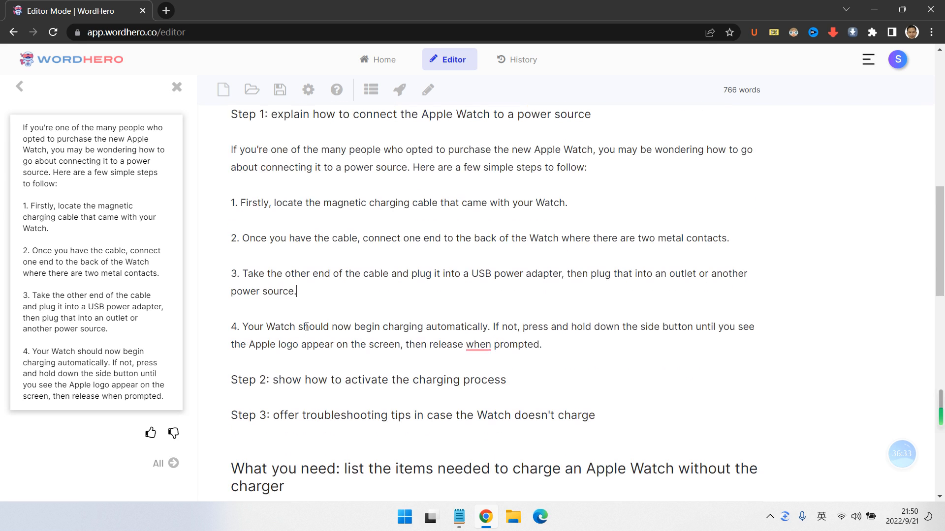
{"action": "mouse_move", "coordinate": [479, 346]}
{"action": "left_click", "coordinate": [494, 376]}
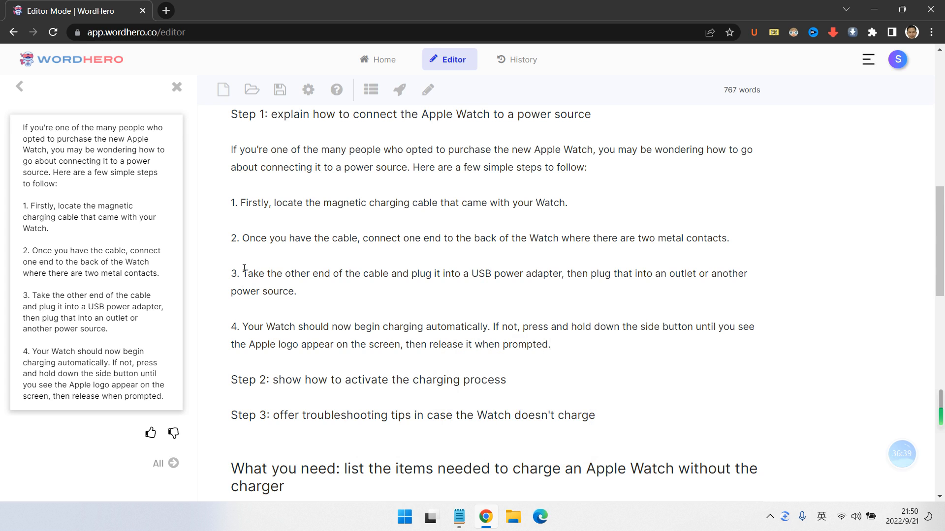
{"action": "scroll", "coordinate": [244, 269], "scroll_direction": "up", "scroll_amount": 1}
{"action": "scroll", "coordinate": [367, 356], "scroll_direction": "down", "scroll_amount": 2}
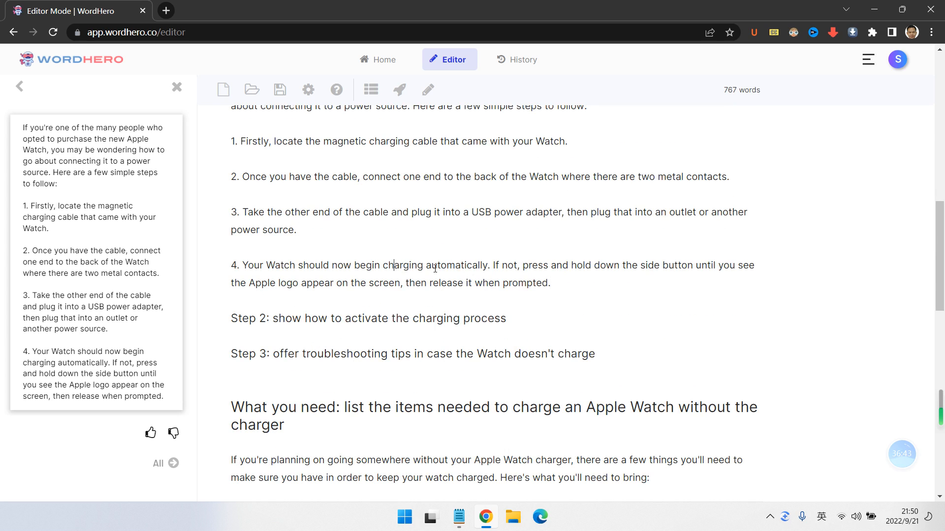
Step: Reuse the heading "Step 2: show how to activate the charging process" as the short description for a new blog paragraph
{"action": "left_click", "coordinate": [523, 265]}
{"action": "left_click", "coordinate": [576, 289]}
{"action": "left_click_drag", "start_coordinate": [505, 319], "coordinate": [231, 318]}
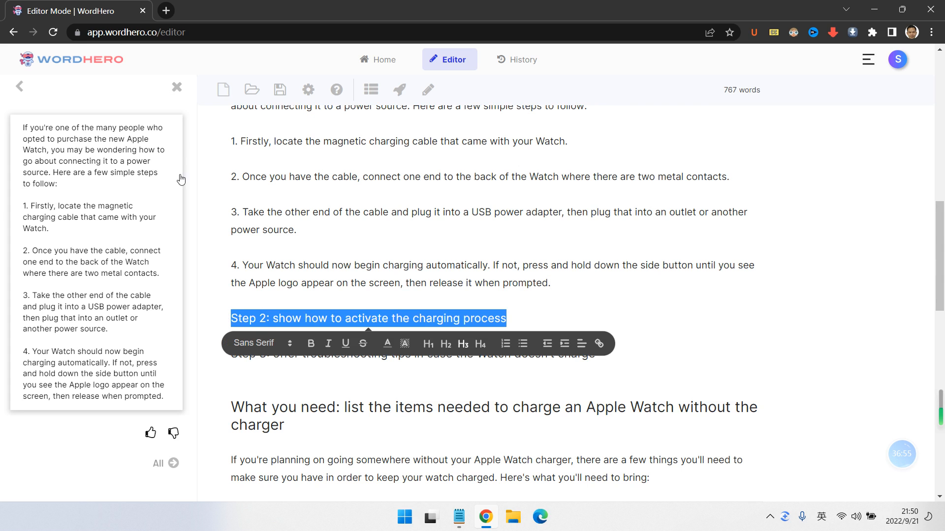
{"action": "left_click", "coordinate": [177, 87]}
{"action": "left_click", "coordinate": [104, 146]}
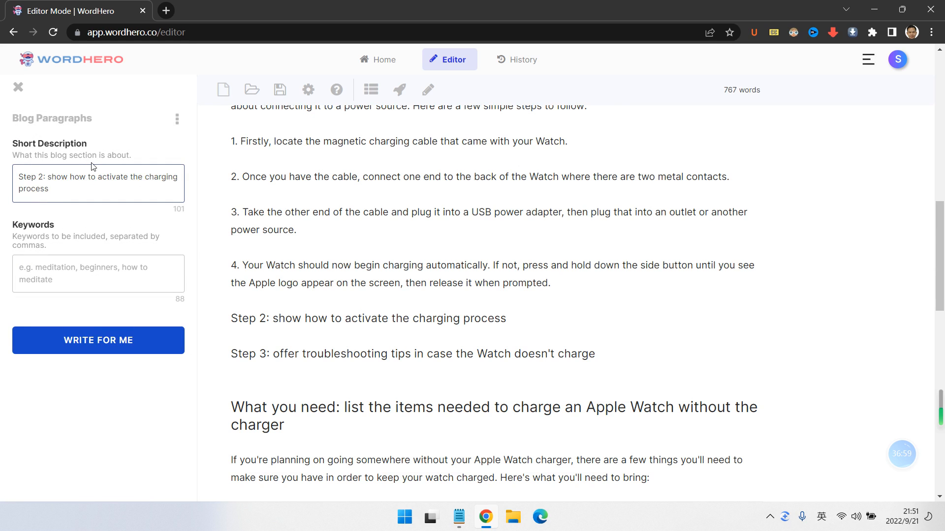
{"action": "type", "text": "f"}
Step: Enter the keywords "fail to charge, make sure" and have the AI write the paragraph
{"action": "left_click", "coordinate": [105, 254]}
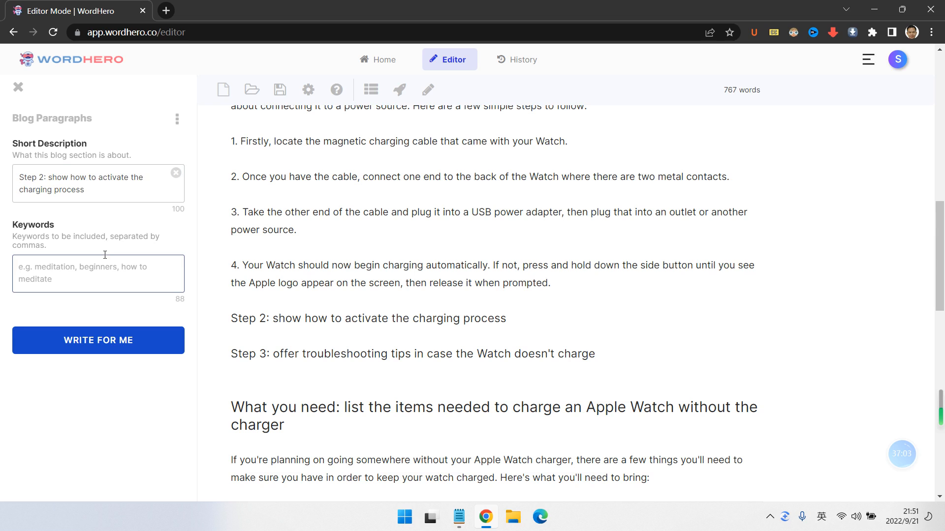
{"action": "type", "text": "char"}
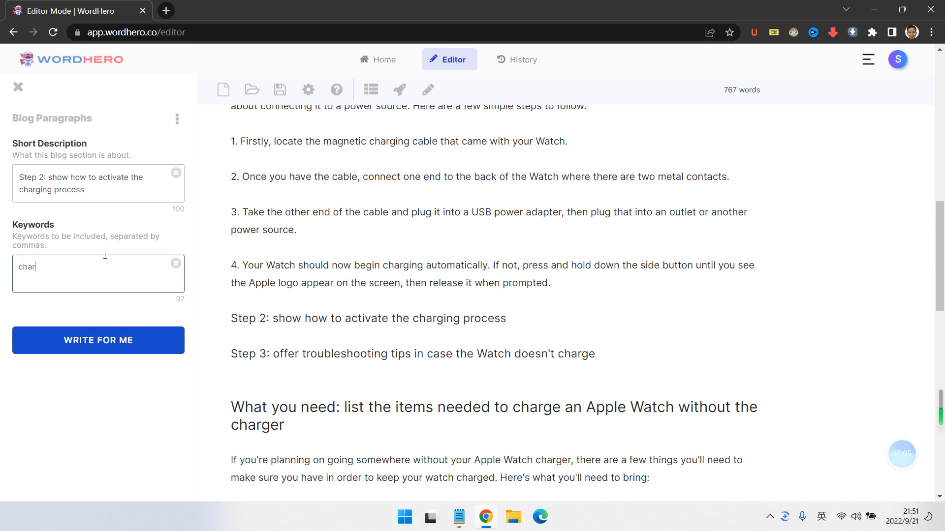
{"action": "key", "text": "BackSpace"}
{"action": "key", "text": "BackSpace"}
{"action": "key", "text": "BackSpace"}
{"action": "type", "text": "fail to charge, make sure"}
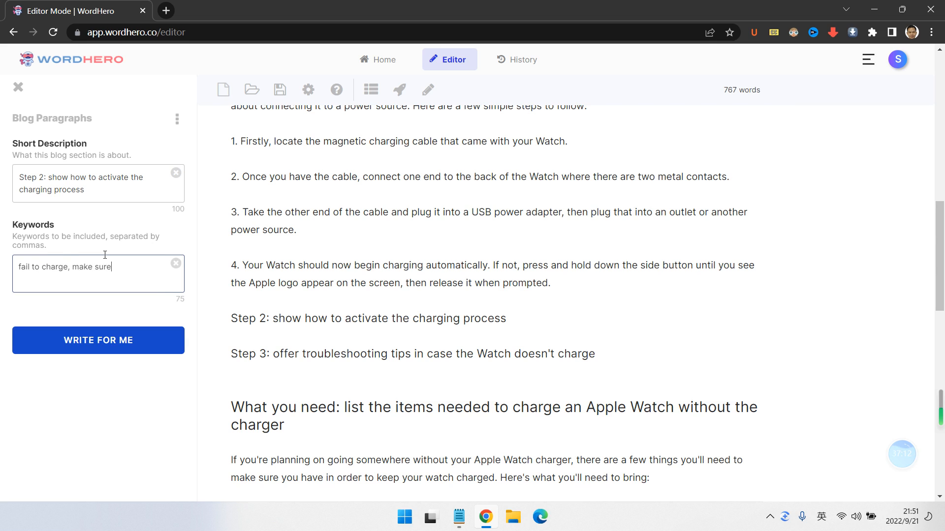
{"action": "left_click", "coordinate": [98, 350]}
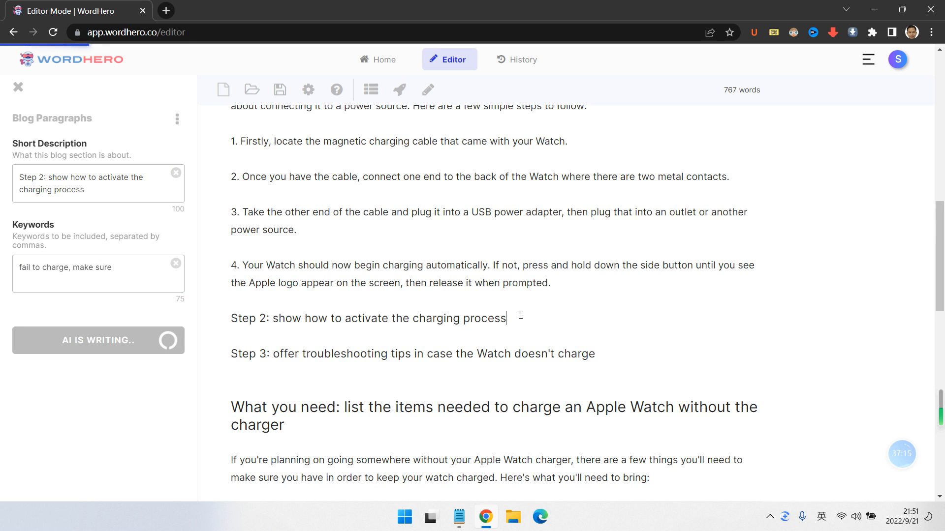
Step: Insert the generated paragraph beneath the Step 2 heading in the article
{"action": "key", "text": "Return"}
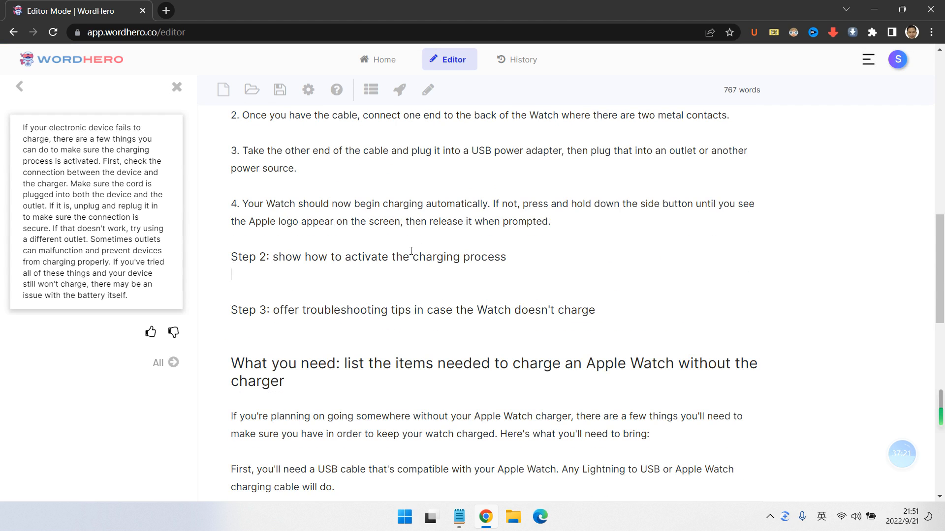
{"action": "left_click", "coordinate": [70, 244]}
{"action": "key", "text": "ctrl+v"}
{"action": "key", "text": "Return"}
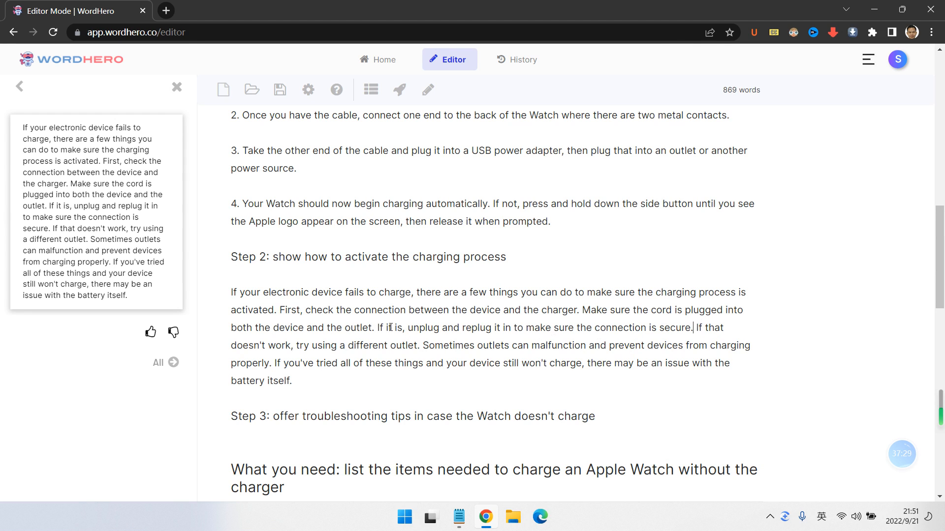
Step: Split the Step 2 text into two paragraphs before "Make sure the cord is plugged into"
{"action": "left_click", "coordinate": [693, 327]}
{"action": "left_click", "coordinate": [585, 310]}
{"action": "key", "text": "Return"}
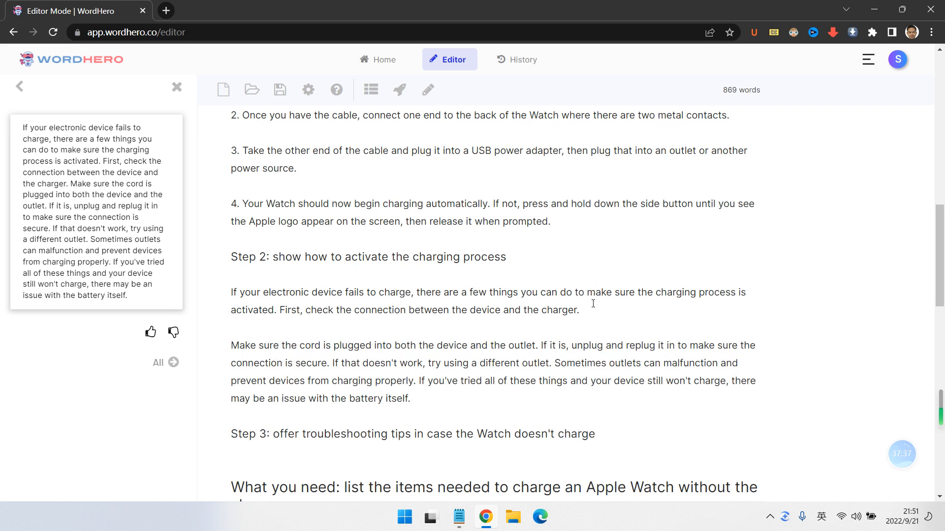
Step: Review the text and paragraph breaks of the Step 1 and Step 2 sections
{"action": "scroll", "coordinate": [610, 294], "scroll_direction": "up", "scroll_amount": 1}
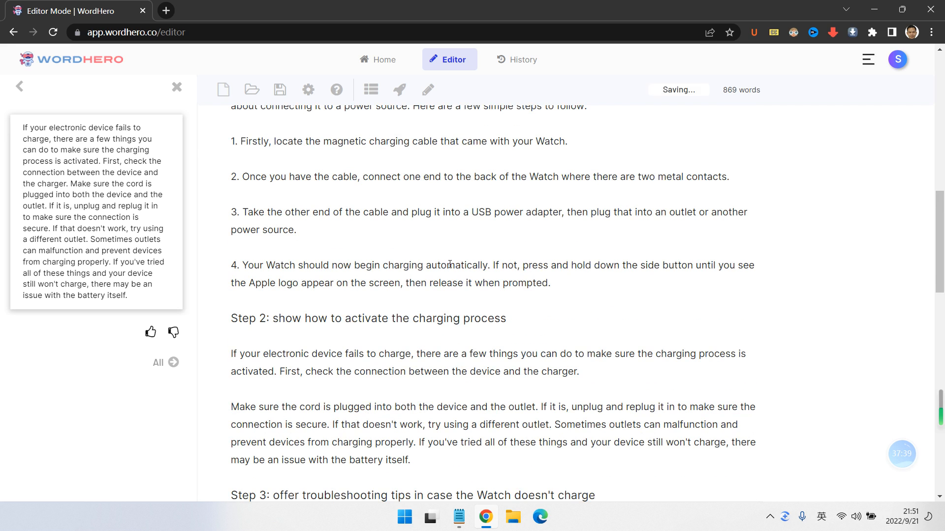
{"action": "scroll", "coordinate": [425, 256], "scroll_direction": "up", "scroll_amount": 1}
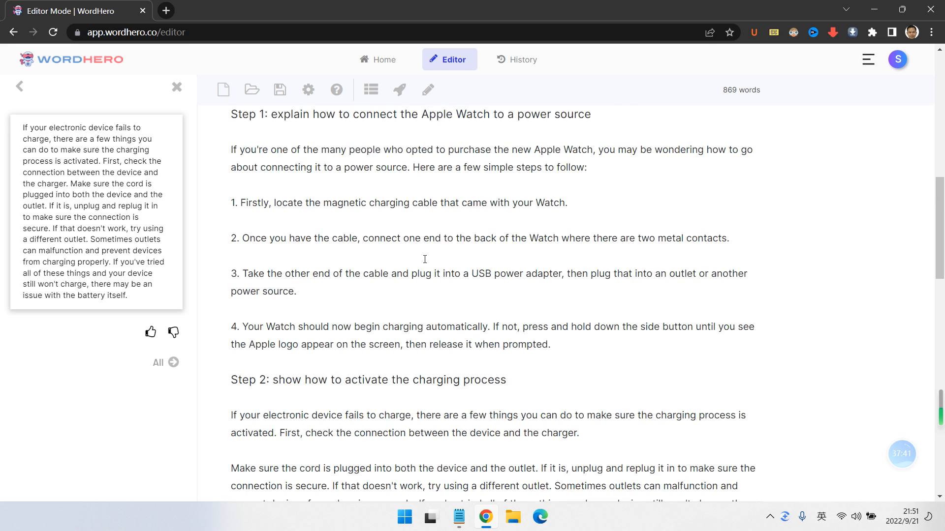
{"action": "left_click_drag", "start_coordinate": [403, 271], "coordinate": [471, 274]}
{"action": "left_click", "coordinate": [445, 272]}
{"action": "scroll", "coordinate": [446, 273], "scroll_direction": "down", "scroll_amount": 2}
{"action": "left_click_drag", "start_coordinate": [428, 347], "coordinate": [522, 362]}
{"action": "left_click", "coordinate": [601, 328]}
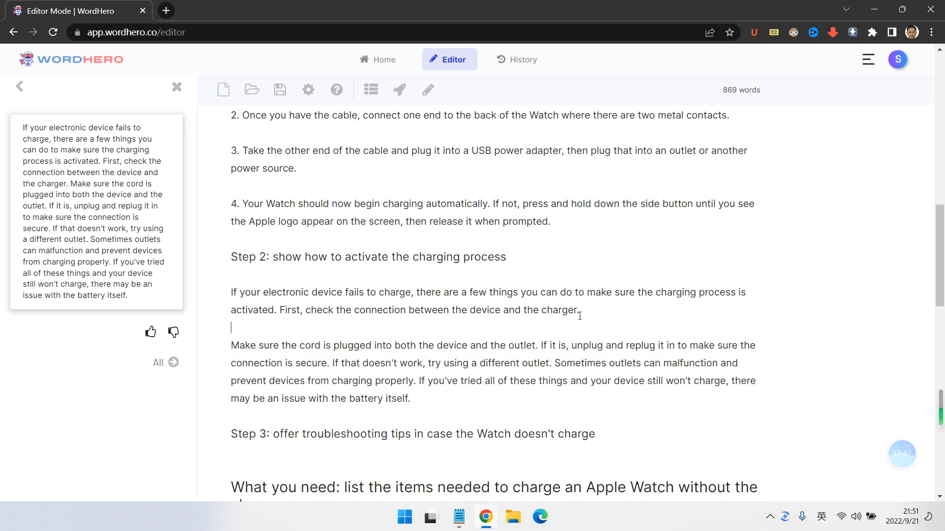
{"action": "scroll", "coordinate": [438, 252], "scroll_direction": "up", "scroll_amount": 2}
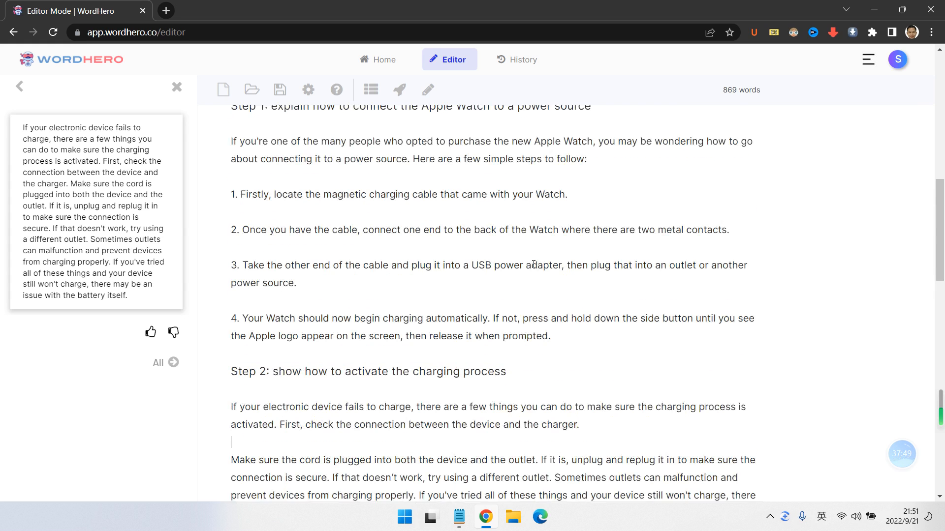
{"action": "scroll", "coordinate": [438, 252], "scroll_direction": "up", "scroll_amount": 1}
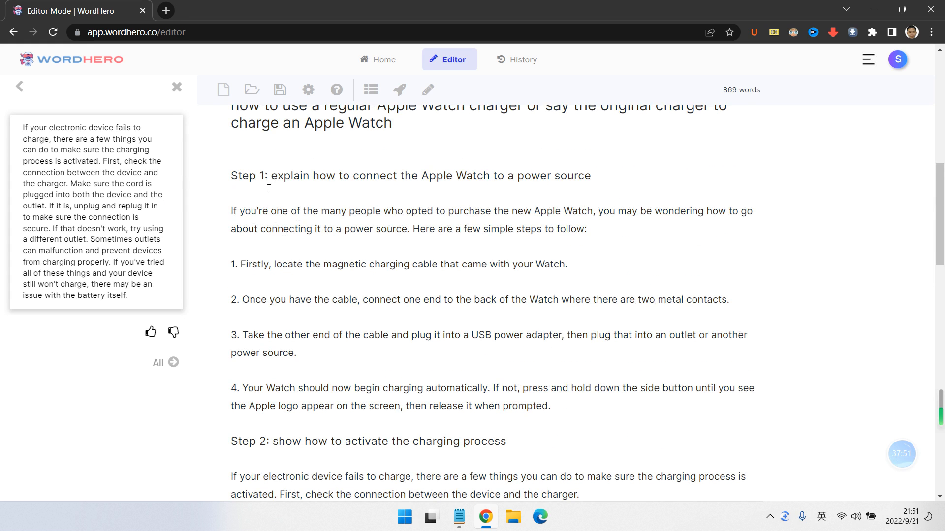
{"action": "scroll", "coordinate": [298, 242], "scroll_direction": "down", "scroll_amount": 2}
{"action": "scroll", "coordinate": [381, 217], "scroll_direction": "up", "scroll_amount": 2}
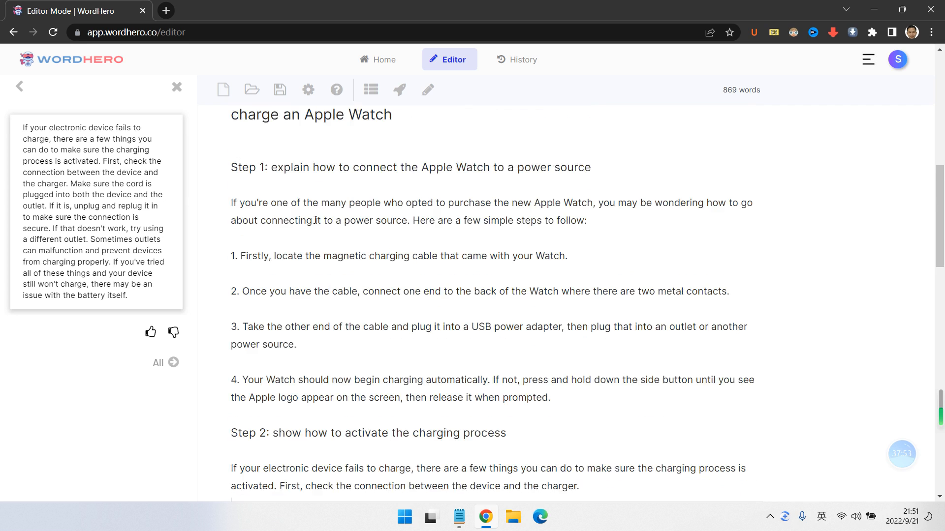
{"action": "scroll", "coordinate": [464, 256], "scroll_direction": "down", "scroll_amount": 1}
{"action": "scroll", "coordinate": [357, 236], "scroll_direction": "down", "scroll_amount": 2}
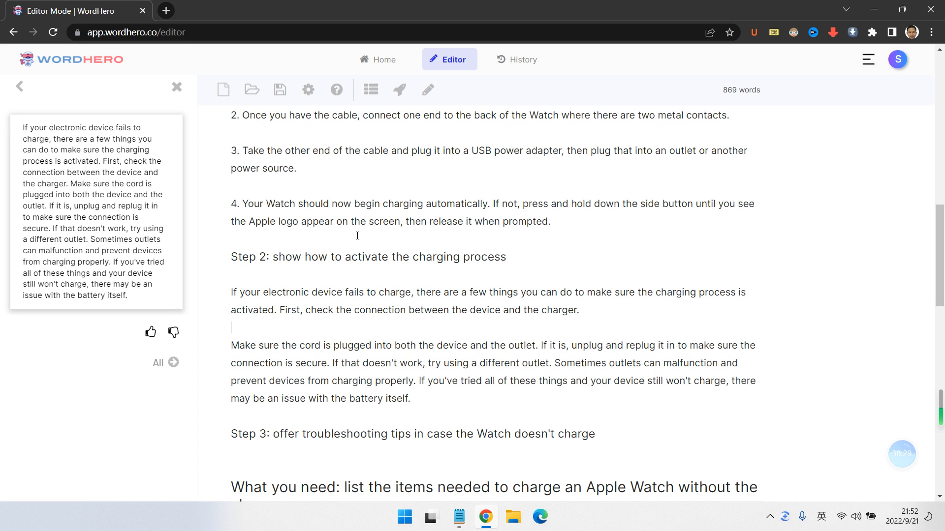
Step: Open the Hemingway Editor at hemingwayapp.com in a new tab and clear its sample text
{"action": "left_click", "coordinate": [166, 10]}
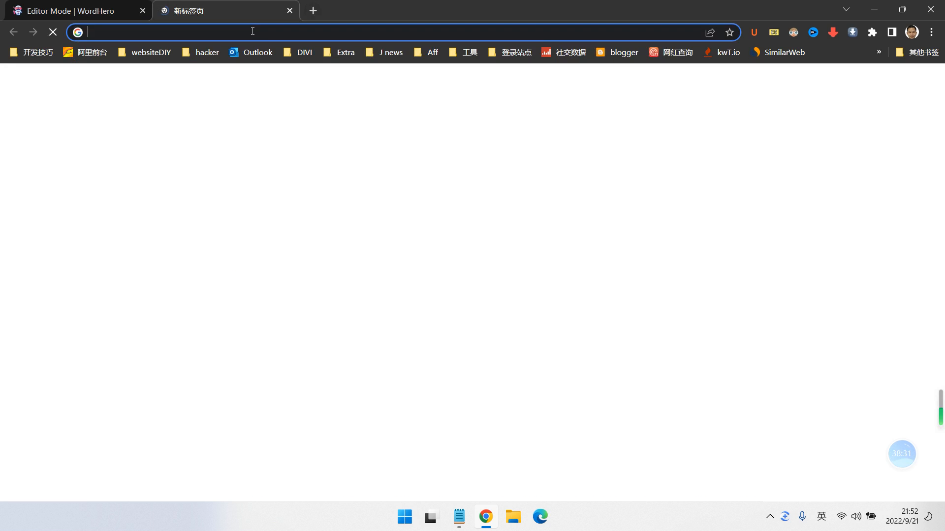
{"action": "type", "text": "hem"}
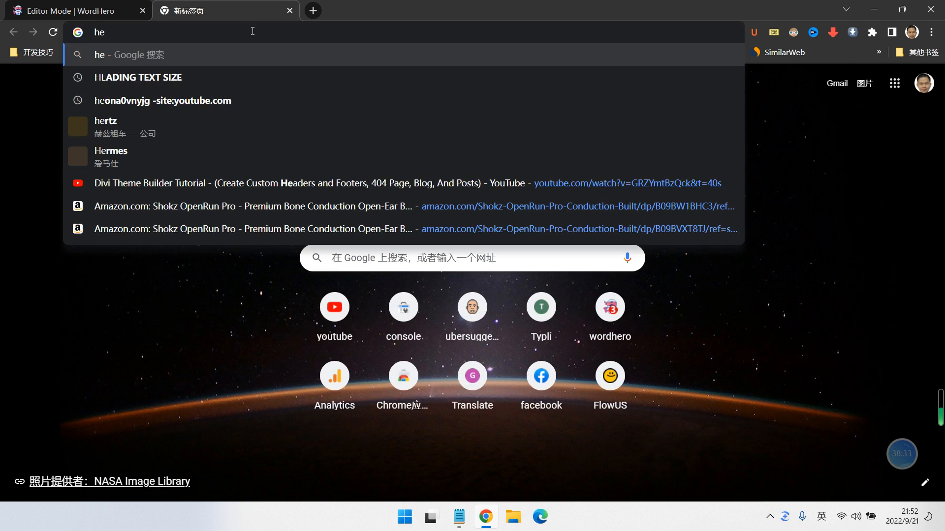
{"action": "key", "text": "Delete"}
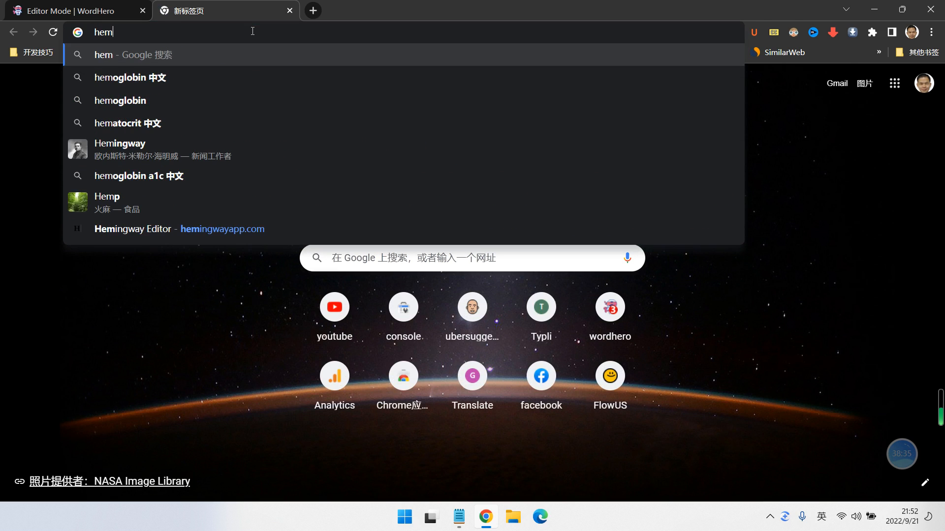
{"action": "key", "text": "BackSpace"}
{"action": "type", "text": "m"}
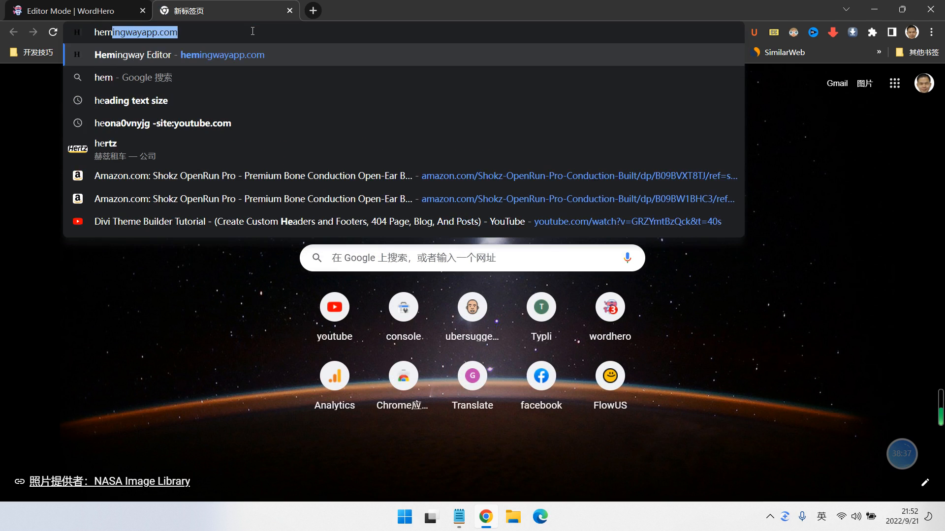
{"action": "key", "text": "Return"}
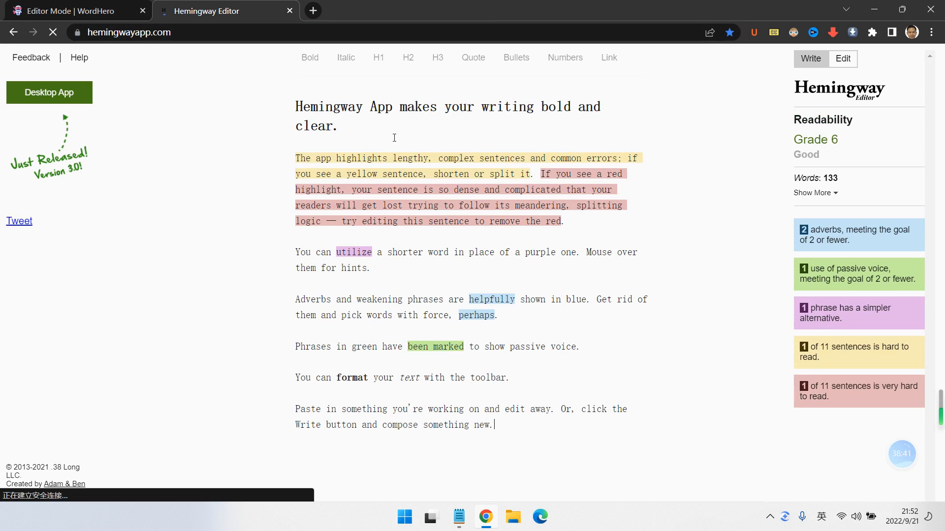
{"action": "key", "text": "ctrl+a"}
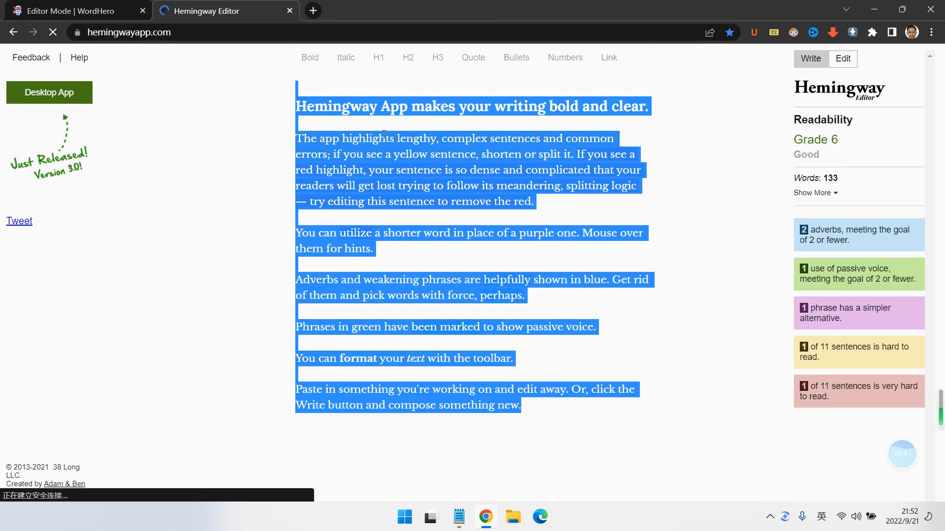
{"action": "key", "text": "BackSpace"}
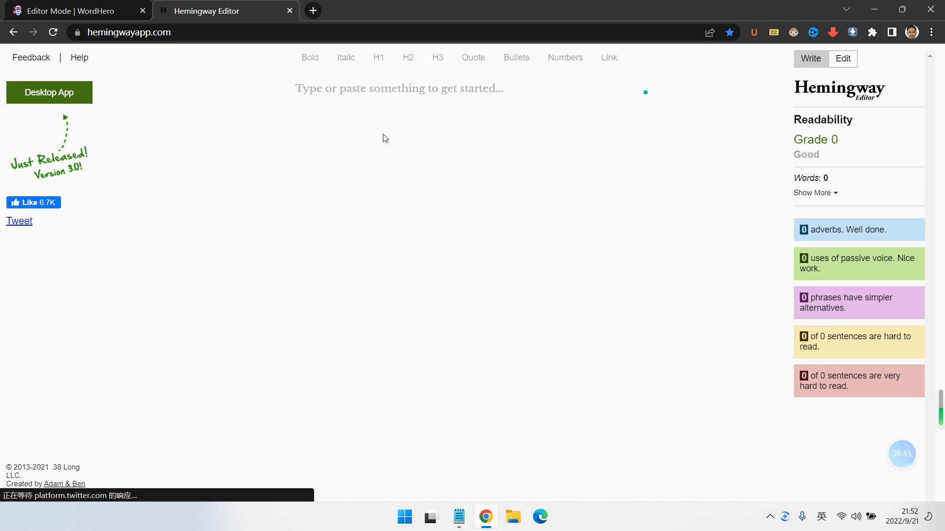
Step: Copy the entire article from the WordHero editor and paste it into the empty Hemingway Editor
{"action": "left_click", "coordinate": [106, 11]}
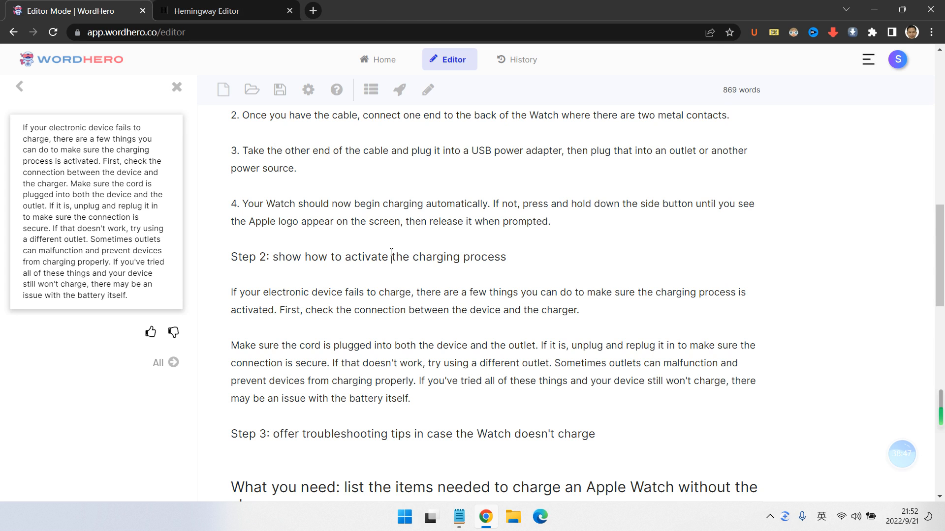
{"action": "key", "text": "ctrl+a"}
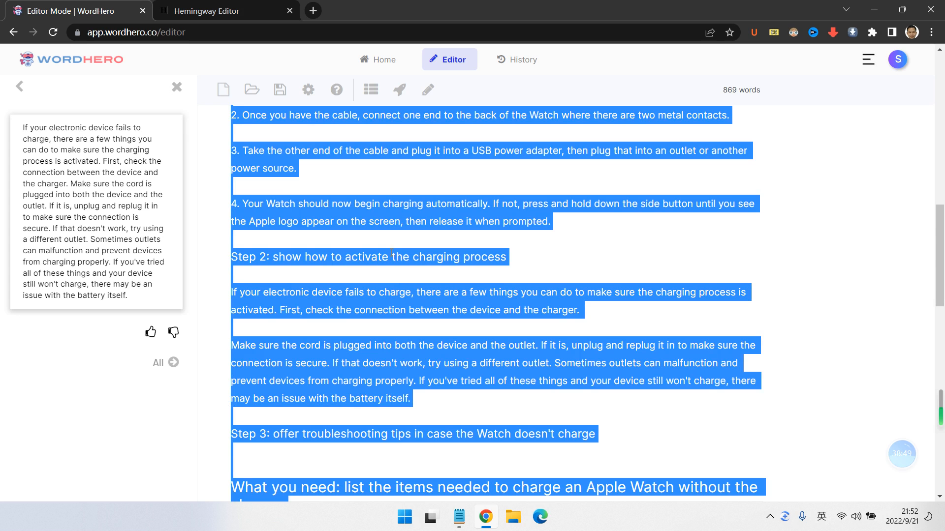
{"action": "left_click", "coordinate": [224, 11]}
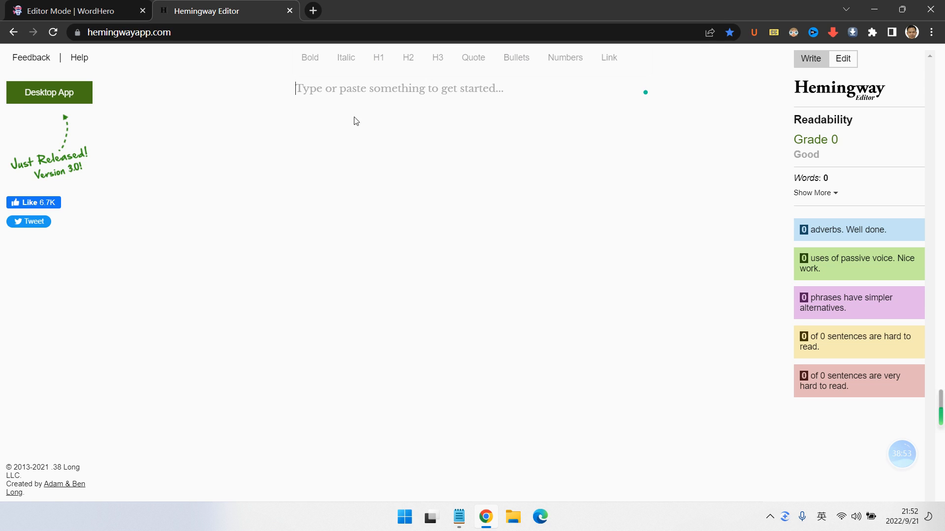
{"action": "key", "text": "ctrl+v"}
Step: Check the article's readability grade and issue categories against the highlights in its opening sections
{"action": "scroll", "coordinate": [441, 249], "scroll_direction": "up", "scroll_amount": 15}
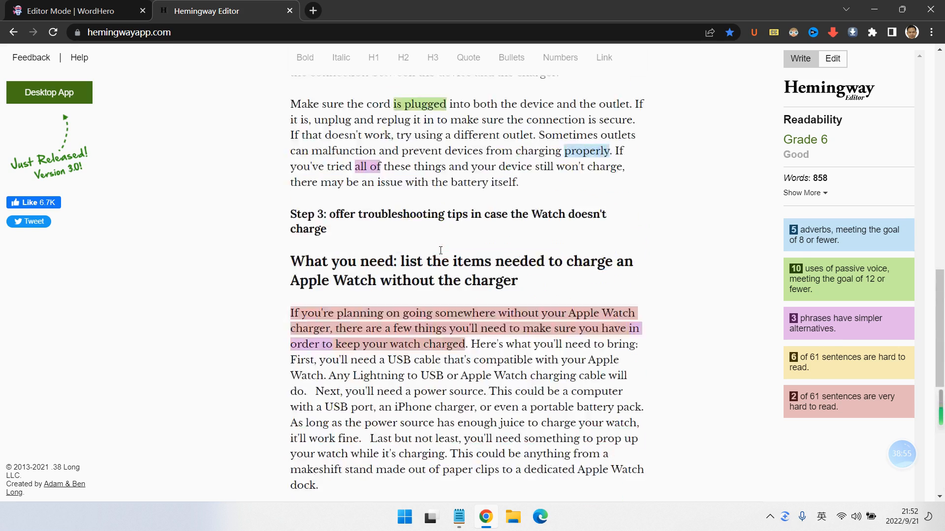
{"action": "scroll", "coordinate": [440, 250], "scroll_direction": "up", "scroll_amount": 10}
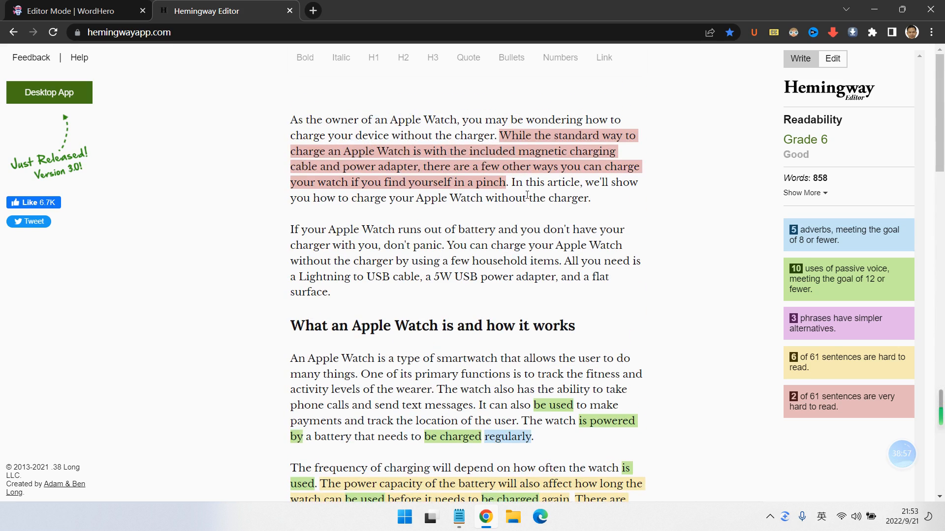
{"action": "scroll", "coordinate": [840, 330], "scroll_direction": "down", "scroll_amount": 3}
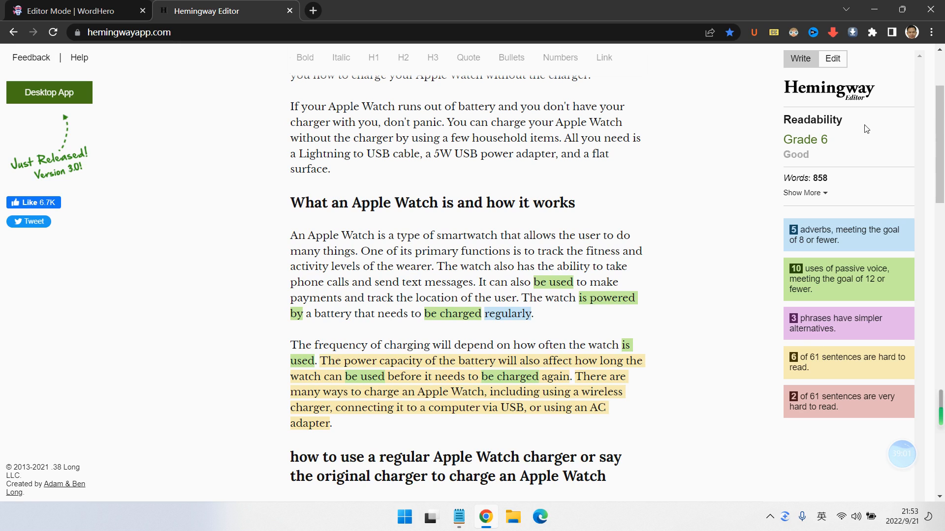
{"action": "scroll", "coordinate": [825, 153], "scroll_direction": "up", "scroll_amount": 3}
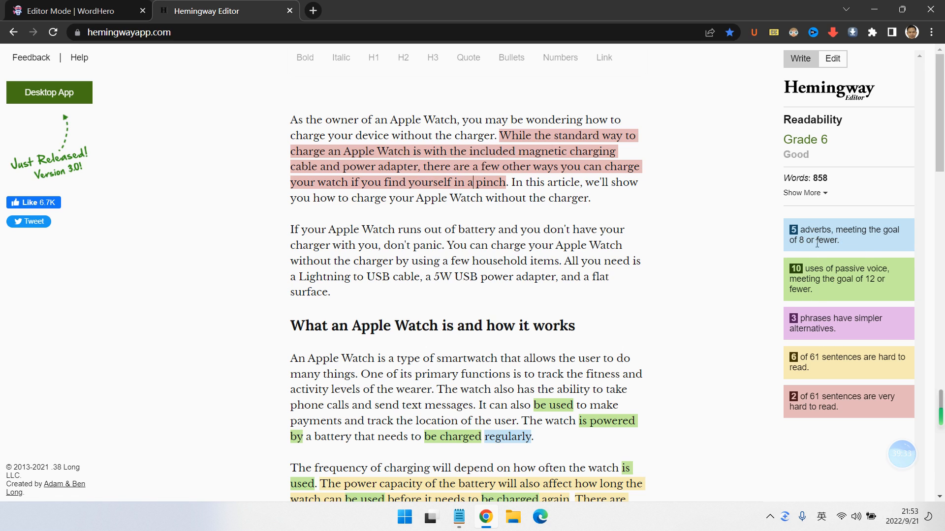
{"action": "scroll", "coordinate": [829, 288], "scroll_direction": "down", "scroll_amount": 1}
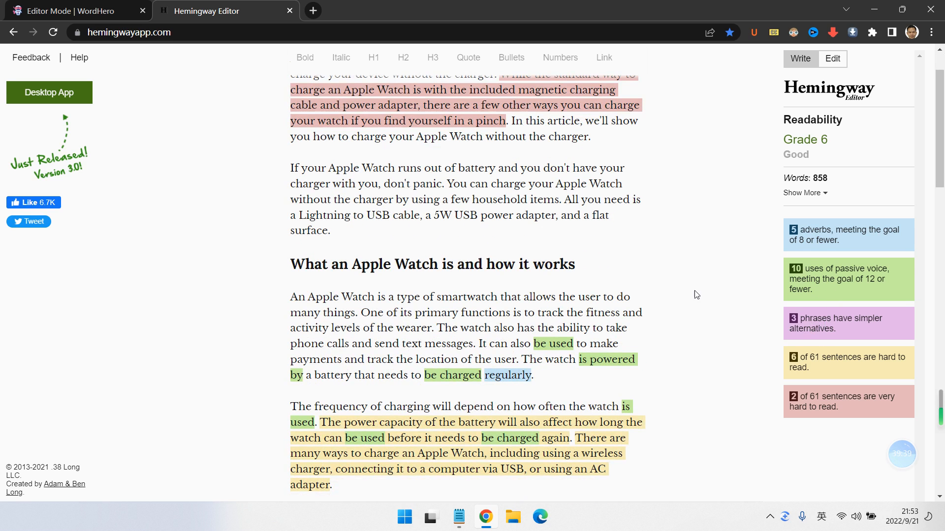
{"action": "scroll", "coordinate": [546, 335], "scroll_direction": "down", "scroll_amount": 3}
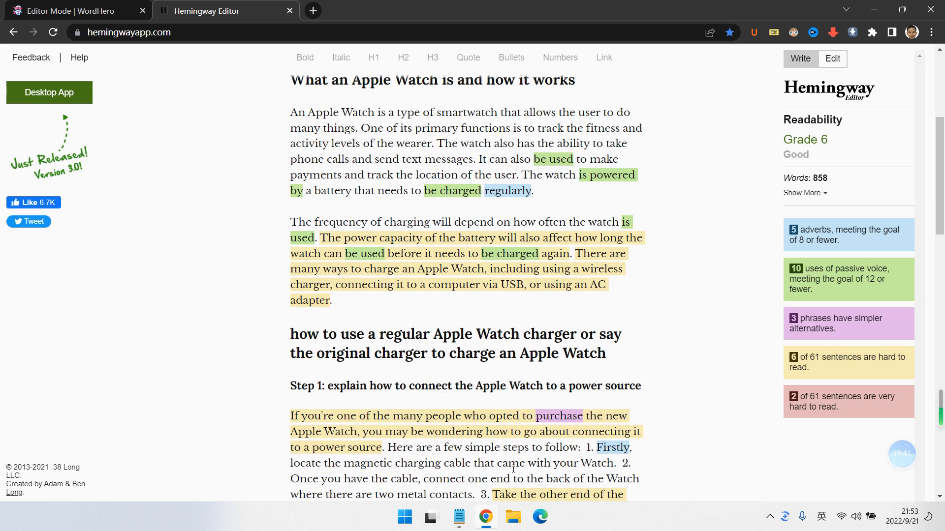
{"action": "mouse_move", "coordinate": [562, 416]}
{"action": "scroll", "coordinate": [487, 285], "scroll_direction": "up", "scroll_amount": 5}
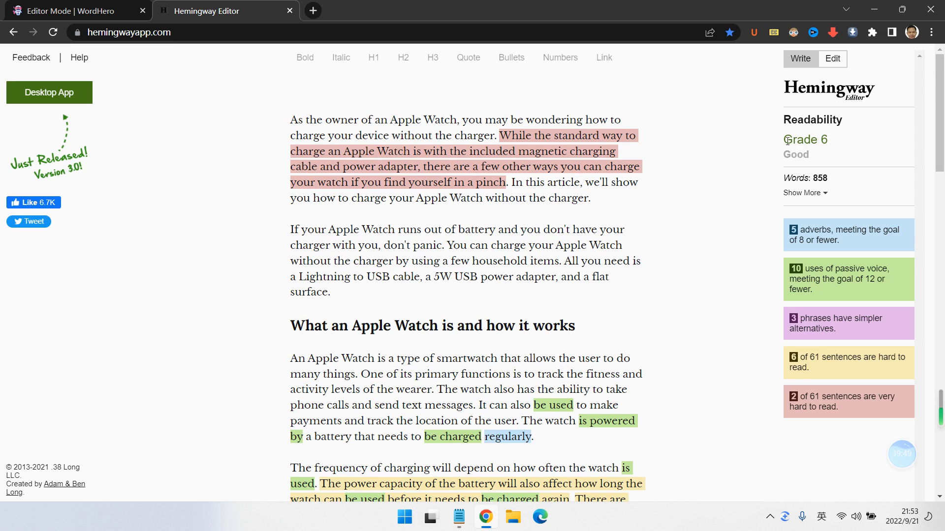
Step: Examine the highlighted phrases through the rest of the article and locate the very hard-to-read sentences in the introduction and the "What you need" section
{"action": "scroll", "coordinate": [667, 196], "scroll_direction": "down", "scroll_amount": 10}
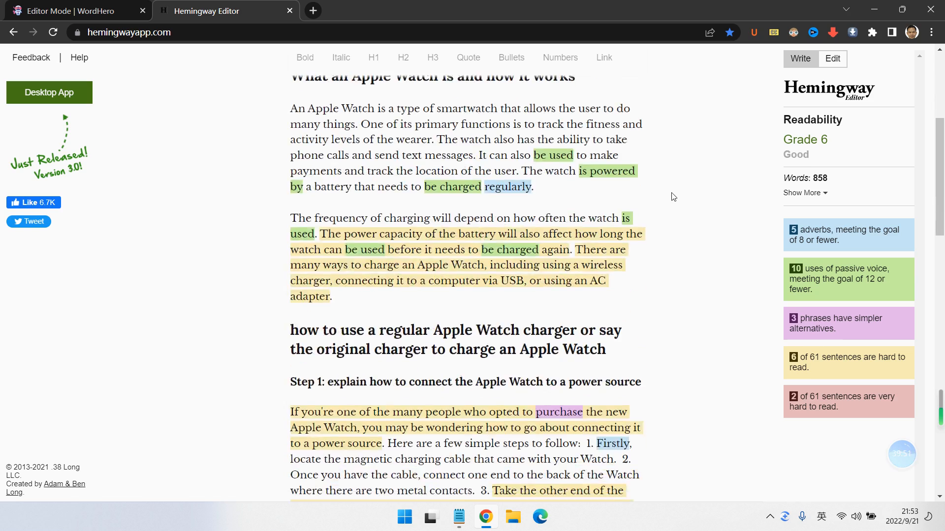
{"action": "scroll", "coordinate": [779, 186], "scroll_direction": "up", "scroll_amount": 1}
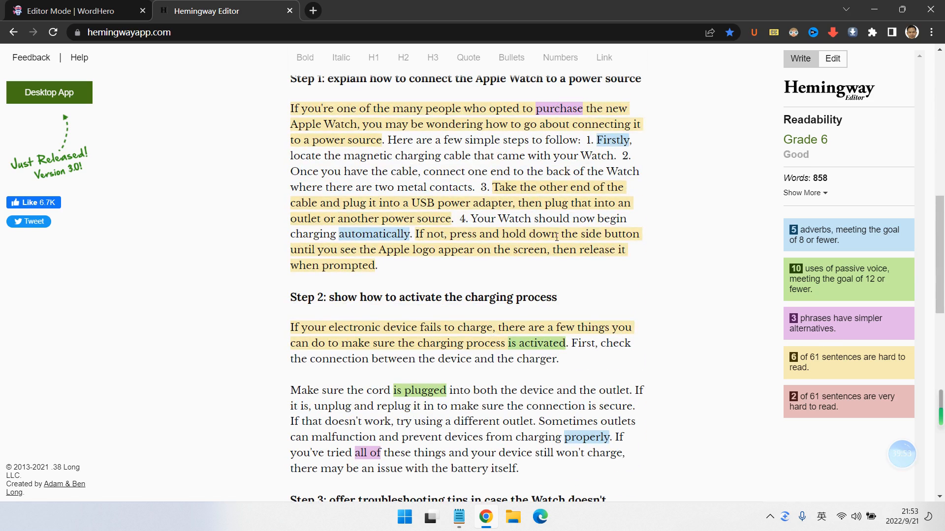
{"action": "scroll", "coordinate": [599, 259], "scroll_direction": "down", "scroll_amount": 2}
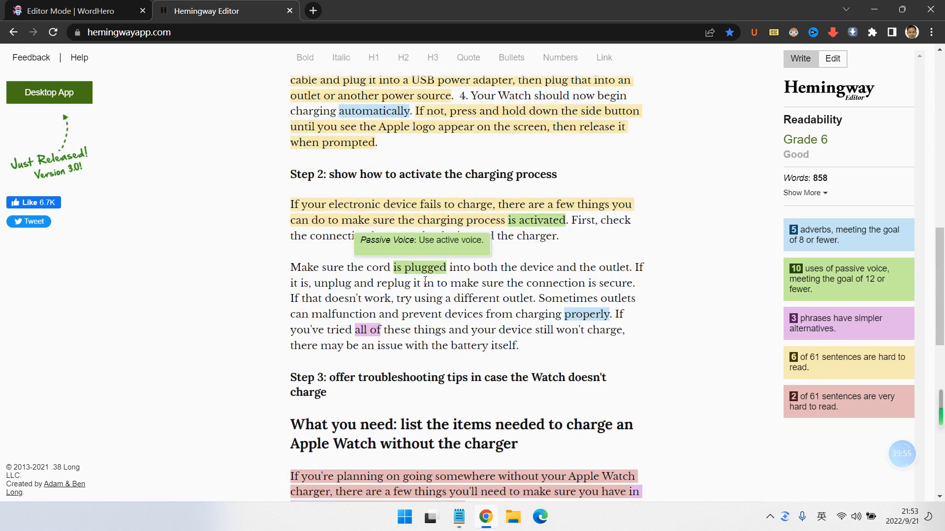
{"action": "scroll", "coordinate": [425, 281], "scroll_direction": "down", "scroll_amount": 3}
{"action": "scroll", "coordinate": [480, 320], "scroll_direction": "up", "scroll_amount": 2}
{"action": "scroll", "coordinate": [535, 360], "scroll_direction": "down", "scroll_amount": 2}
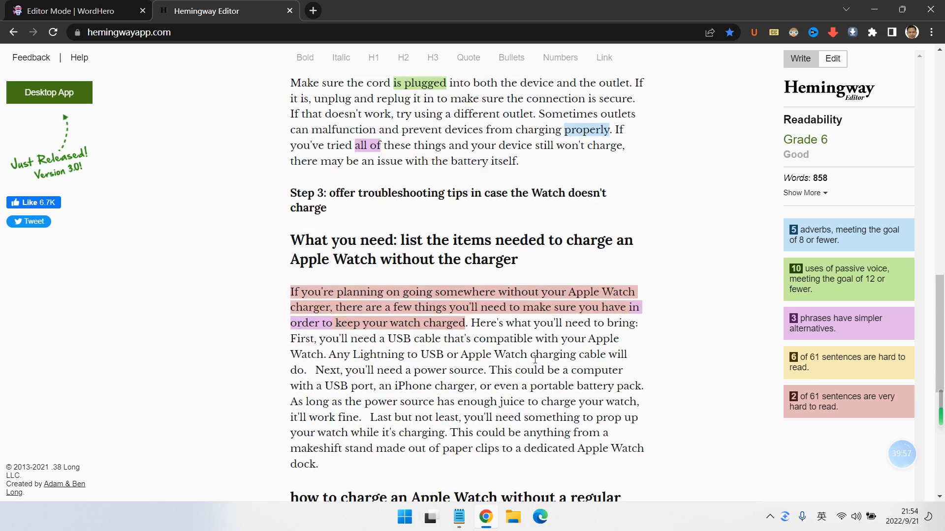
{"action": "scroll", "coordinate": [535, 359], "scroll_direction": "down", "scroll_amount": 2}
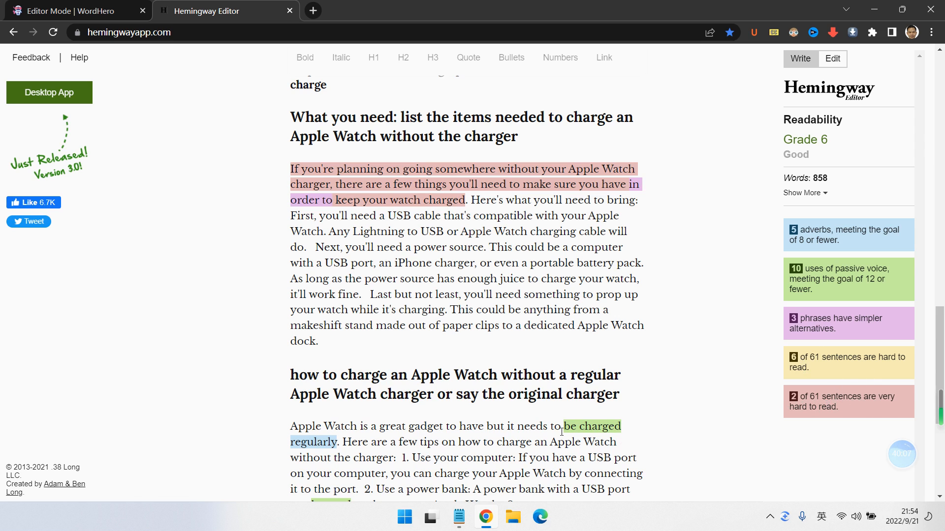
{"action": "left_click", "coordinate": [797, 401]}
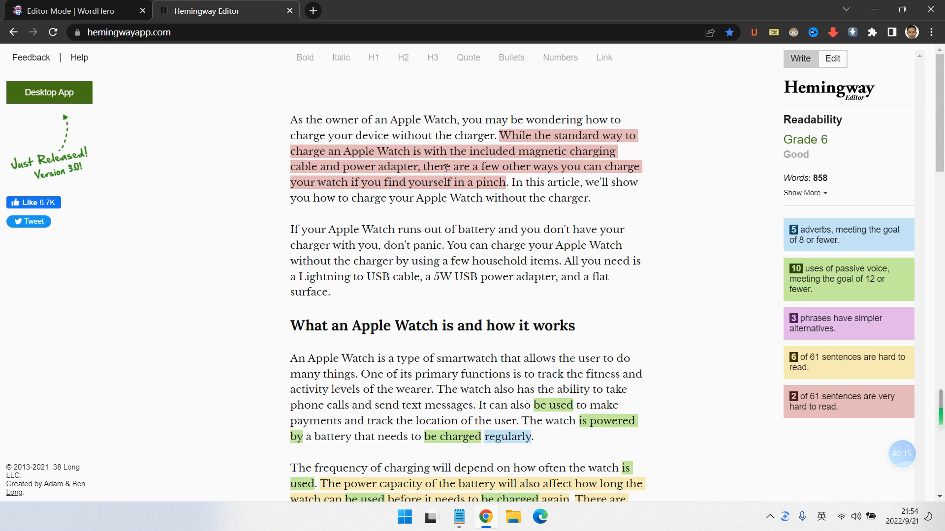
{"action": "left_click_drag", "start_coordinate": [500, 136], "coordinate": [507, 183]}
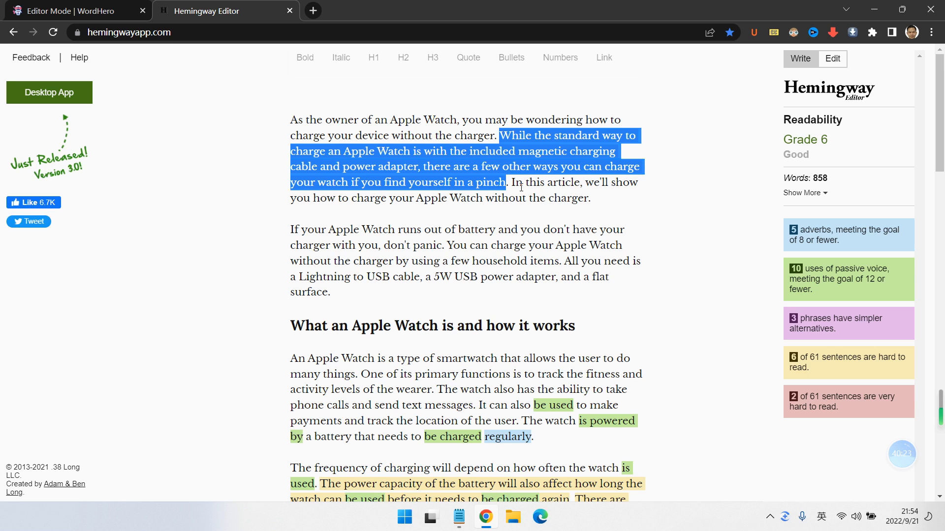
{"action": "scroll", "coordinate": [521, 188], "scroll_direction": "down", "scroll_amount": 20}
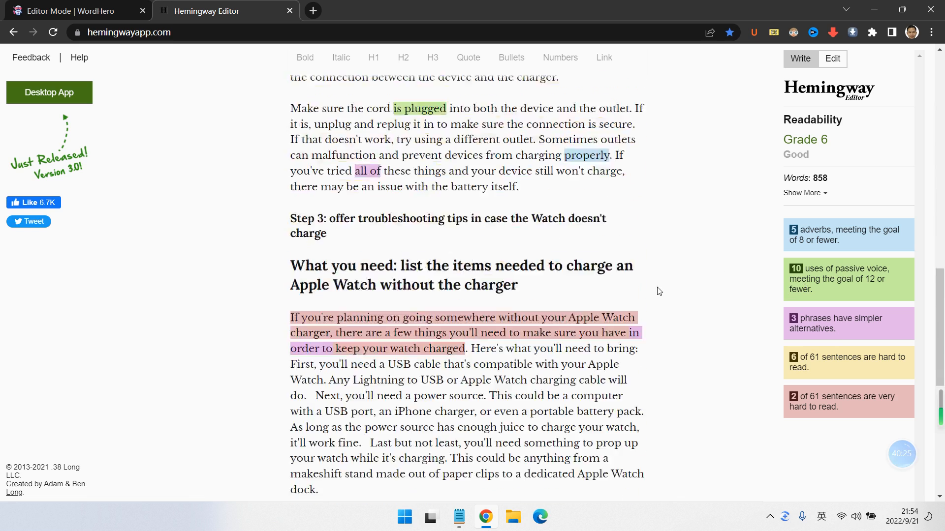
{"action": "scroll", "coordinate": [570, 278], "scroll_direction": "up", "scroll_amount": 4}
Step: Split the first sentence under "What you need" with a full stop after "charger" and delete "planning on" from it
{"action": "left_click", "coordinate": [437, 236]}
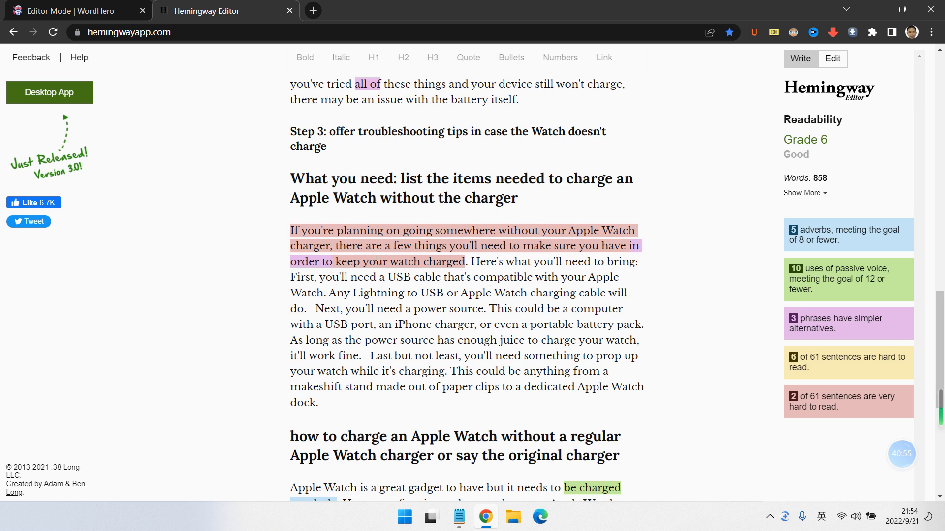
{"action": "left_click", "coordinate": [335, 245]}
{"action": "key", "text": "BackSpace"}
{"action": "key", "text": "BackSpace"}
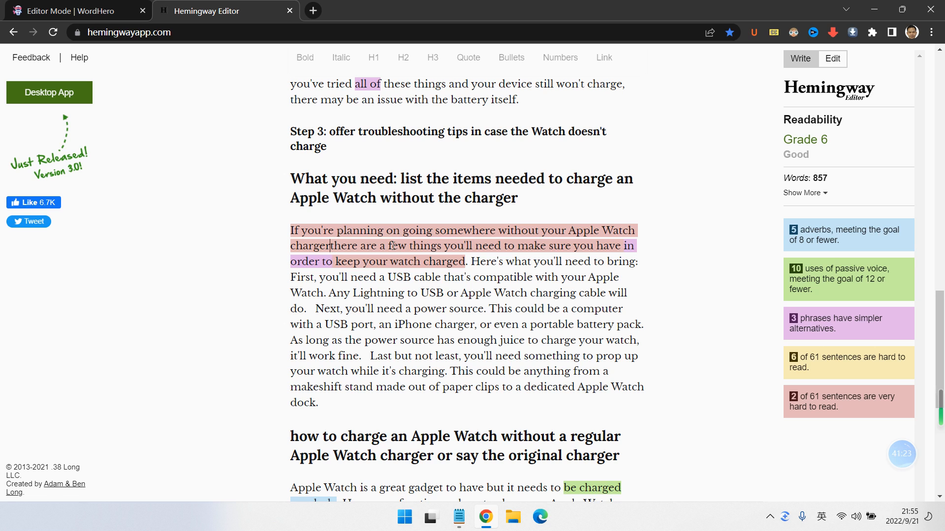
{"action": "type", "text": "."}
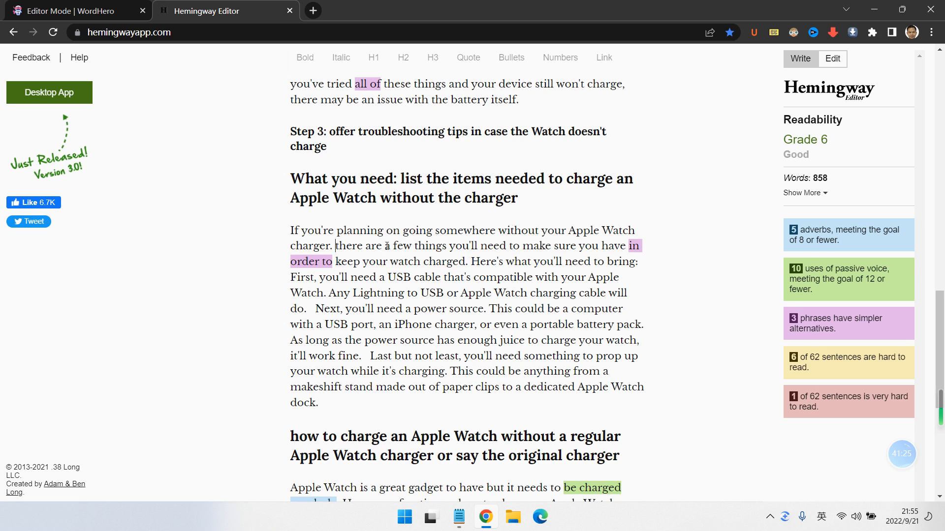
{"action": "left_click_drag", "start_coordinate": [338, 230], "coordinate": [405, 229]}
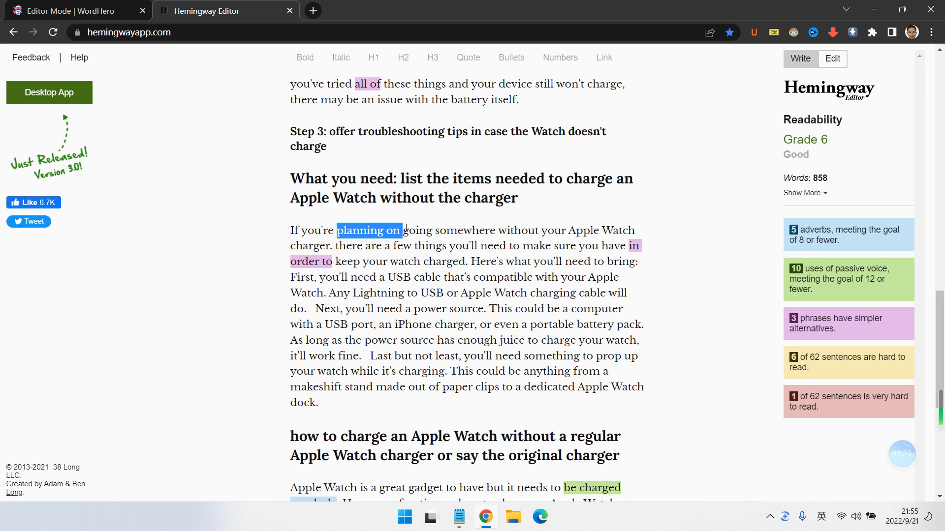
{"action": "key", "text": "BackSpace"}
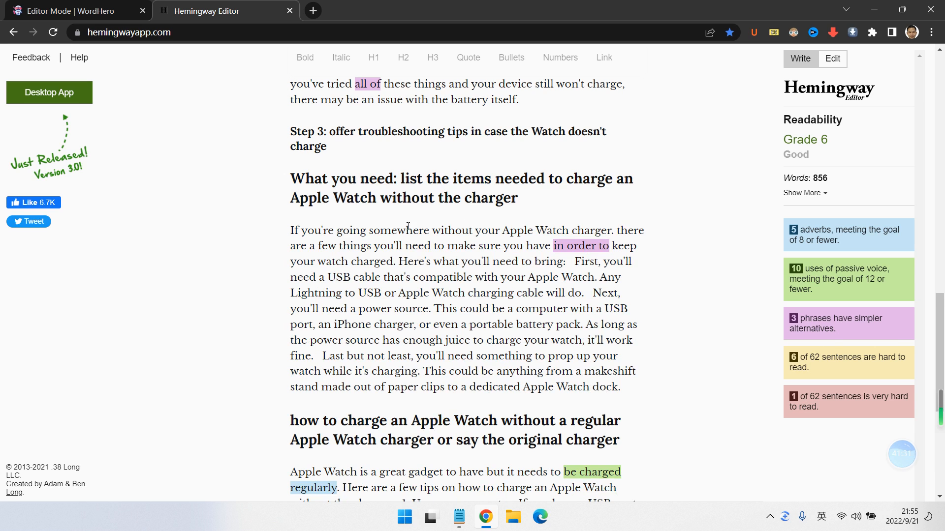
Step: Extend the first sentence under "What you need" with ", don't get panic" and capitalize "There" in the following sentence
{"action": "mouse_move", "coordinate": [616, 235]}
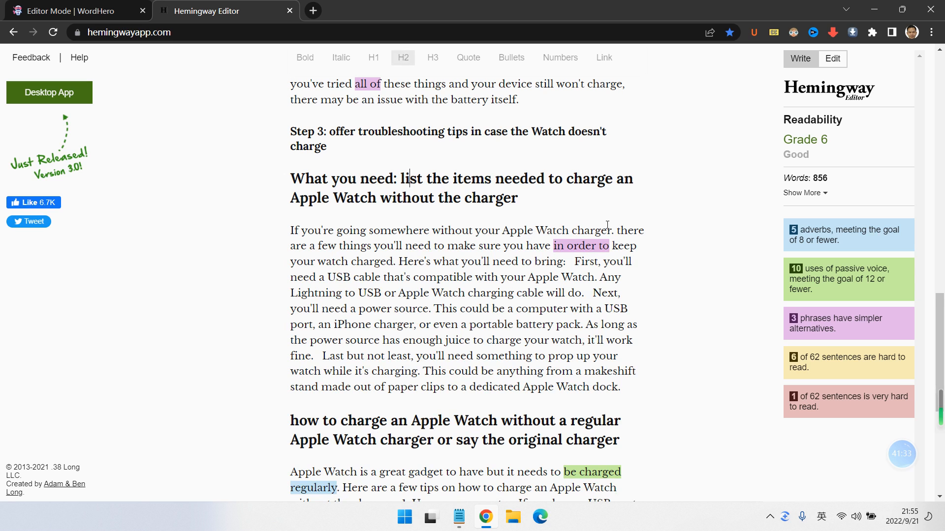
{"action": "left_click", "coordinate": [614, 229]}
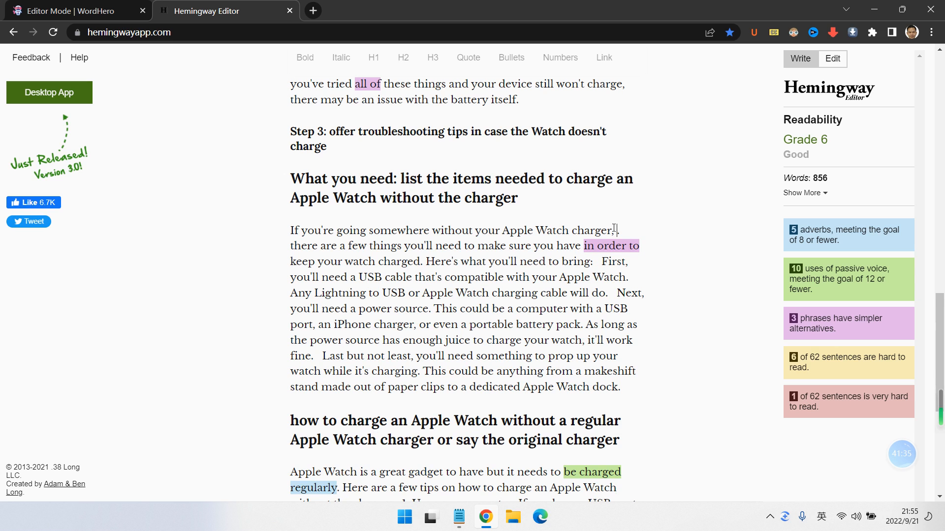
{"action": "type", "text": "don't get panic"}
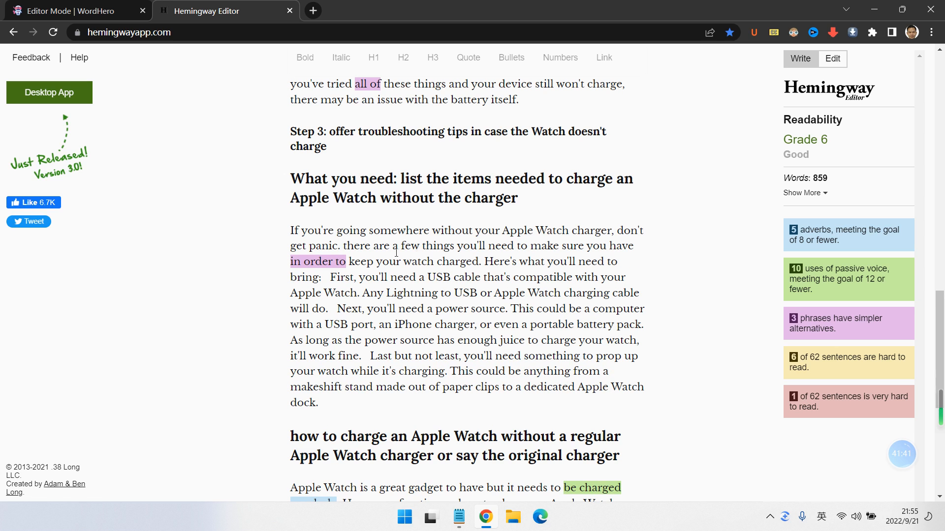
{"action": "left_click_drag", "start_coordinate": [348, 246], "coordinate": [343, 246]}
{"action": "type", "text": "T"}
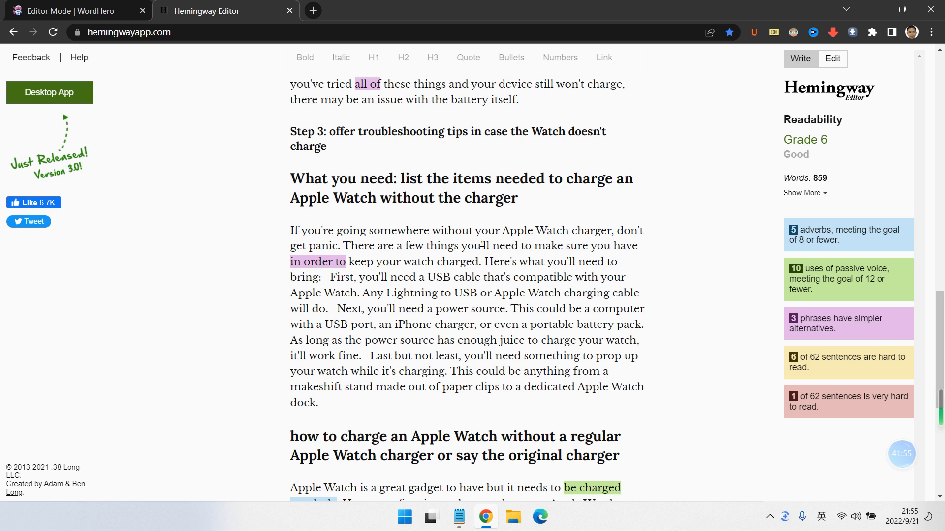
Step: Replace "'ll need to make sure you have in order to" with "have around can" in the sentence starting "There are a few things you"
{"action": "left_click_drag", "start_coordinate": [482, 245], "coordinate": [350, 261]}
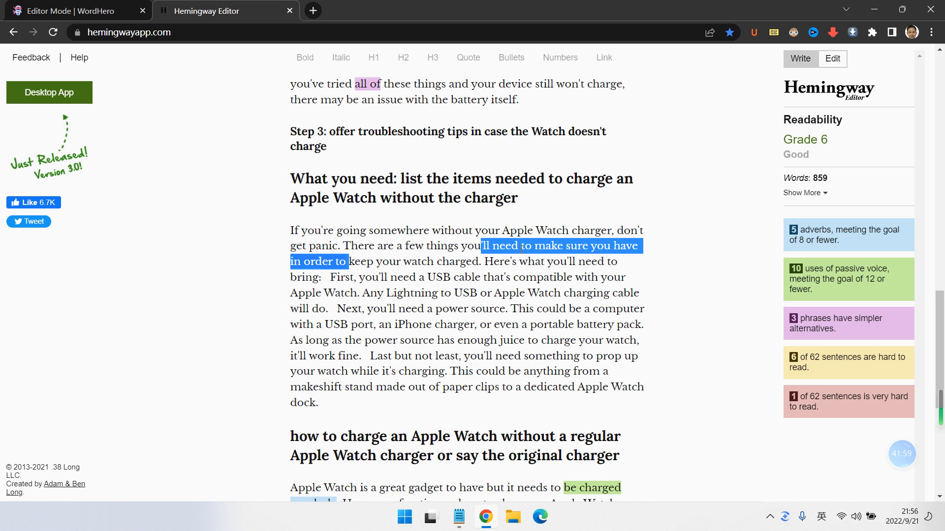
{"action": "key", "text": "BackSpace"}
{"action": "type", "text": "HAVE"}
{"action": "key", "text": "BackSpace"}
{"action": "key", "text": "BackSpace"}
{"action": "key", "text": "BackSpace"}
{"action": "key", "text": "BackSpace"}
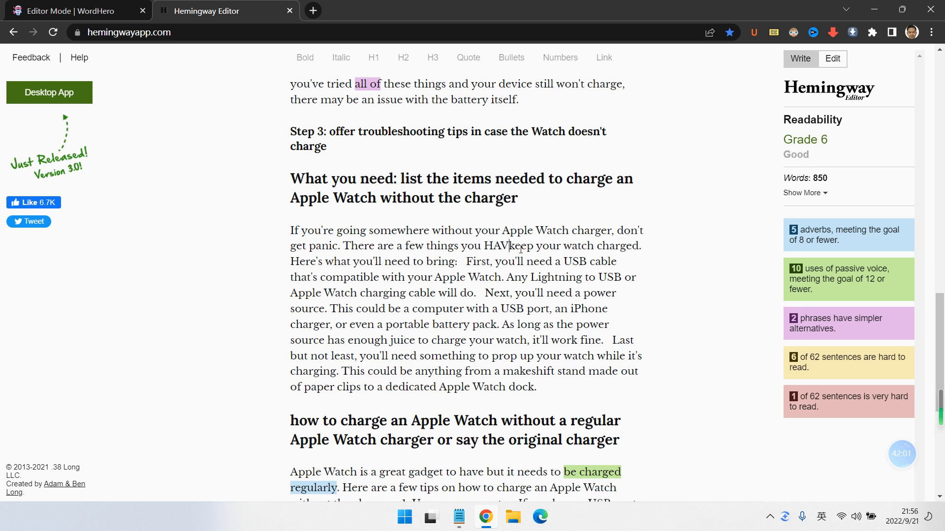
{"action": "type", "text": "h"}
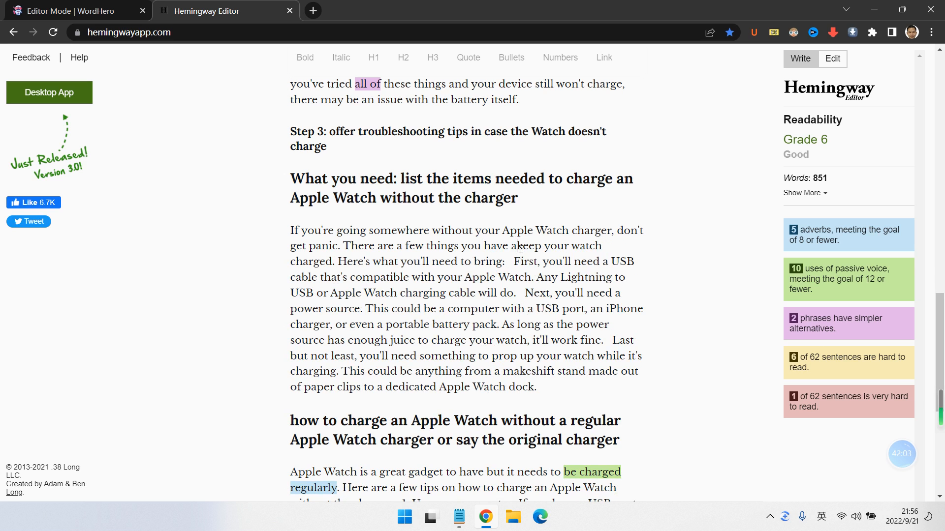
{"action": "type", "text": "ave around can"}
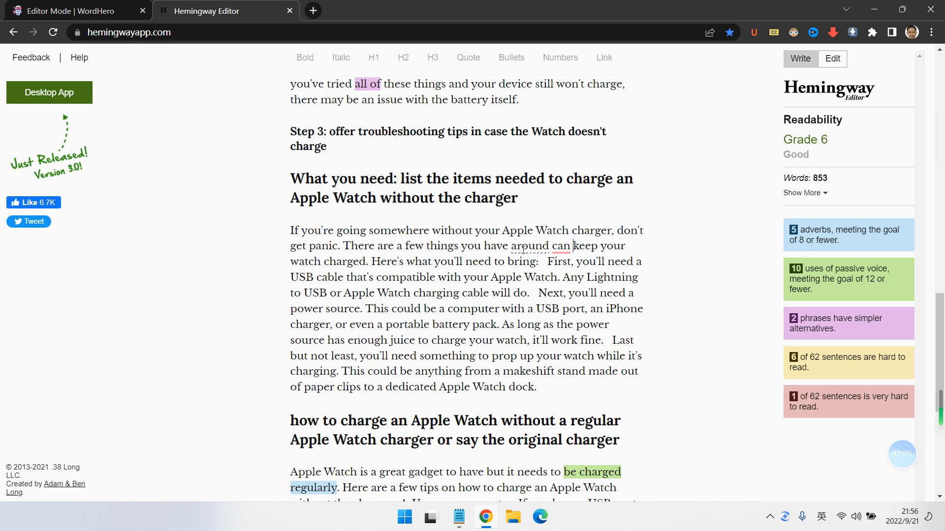
Step: Accept the grammar suggestions that add "that" before "can keep" and remove "around" from the same sentence
{"action": "mouse_move", "coordinate": [561, 247]}
{"action": "left_click", "coordinate": [568, 276]}
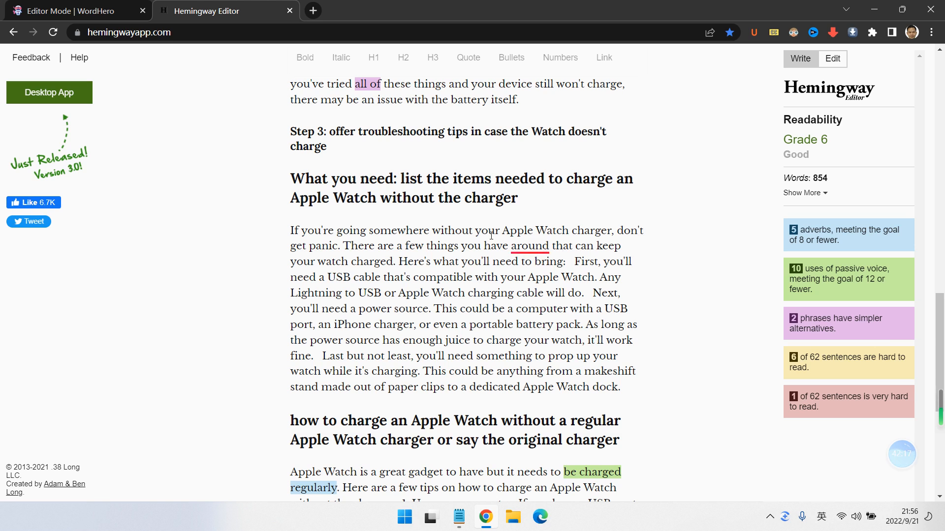
{"action": "mouse_move", "coordinate": [529, 249]}
{"action": "left_click", "coordinate": [548, 220]}
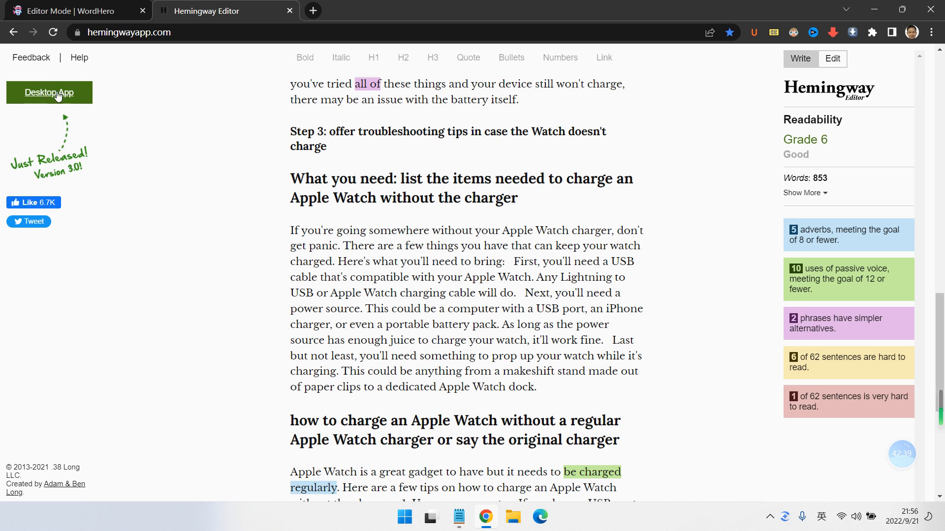
Step: Open the Hemingway Editor desktop app page and review its price, supported platforms and feature descriptions
{"action": "scroll", "coordinate": [59, 94], "scroll_direction": "up", "scroll_amount": 19}
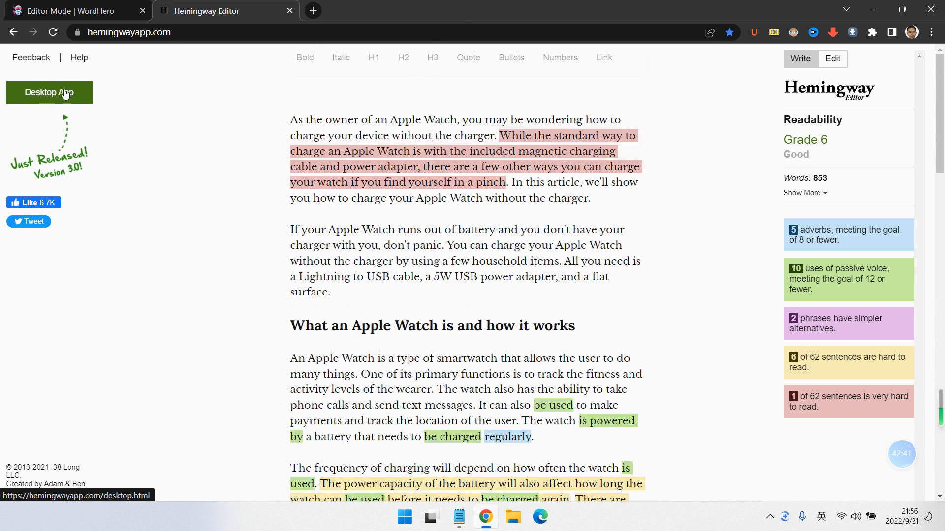
{"action": "left_click", "coordinate": [66, 94]}
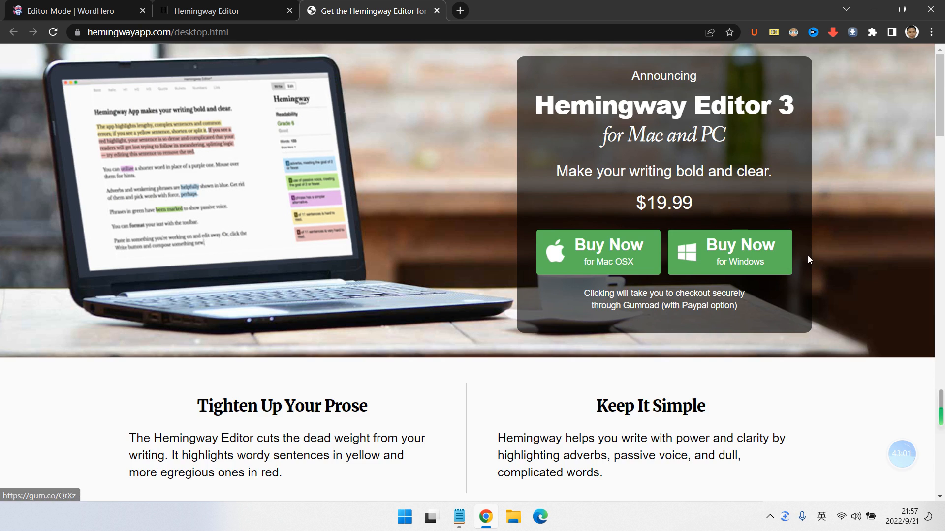
{"action": "scroll", "coordinate": [337, 274], "scroll_direction": "down", "scroll_amount": 12}
{"action": "scroll", "coordinate": [436, 252], "scroll_direction": "up", "scroll_amount": 4}
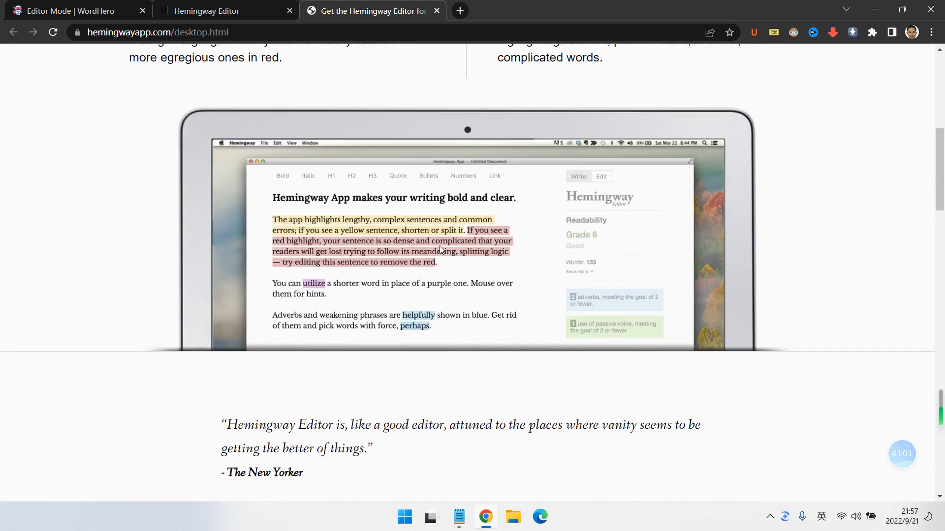
{"action": "scroll", "coordinate": [439, 246], "scroll_direction": "up", "scroll_amount": 8}
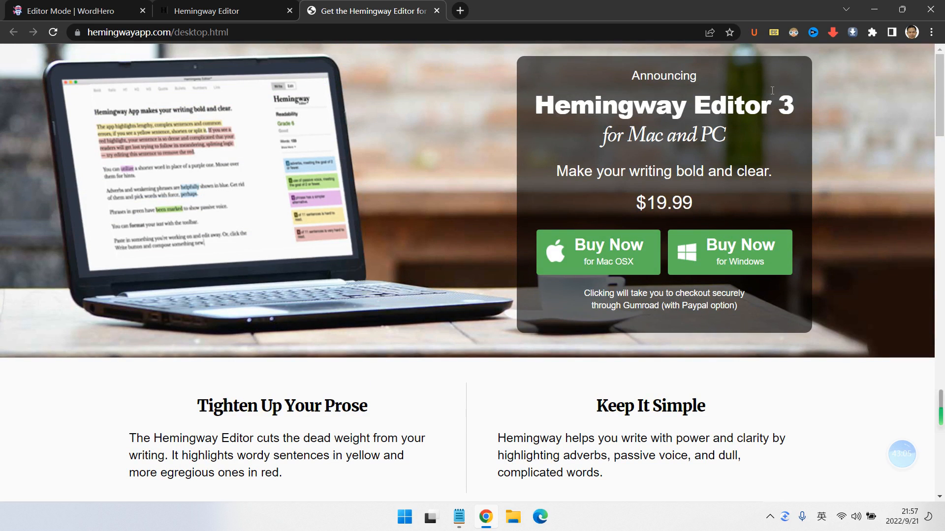
{"action": "scroll", "coordinate": [599, 156], "scroll_direction": "down", "scroll_amount": 4}
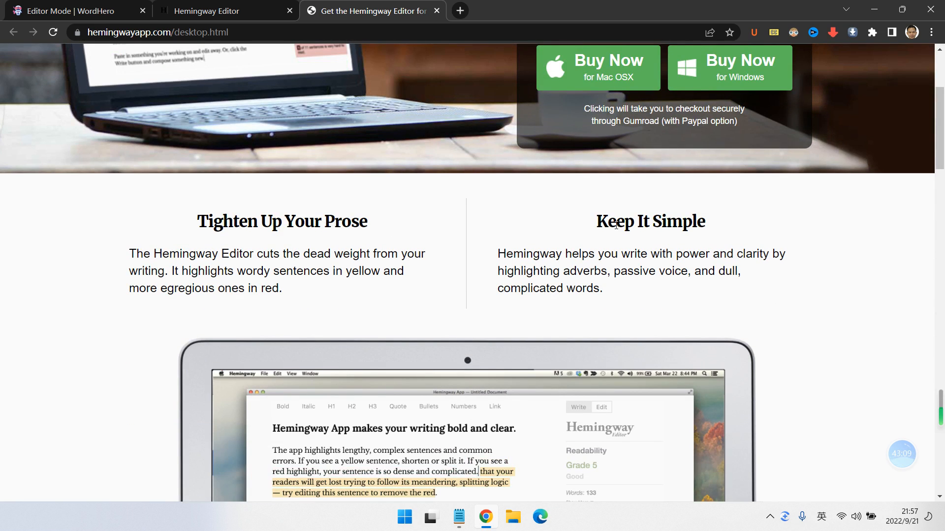
Step: Read the remaining feature descriptions on the Hemingway Editor desktop page and return to the article in the web editor
{"action": "scroll", "coordinate": [660, 245], "scroll_direction": "down", "scroll_amount": 3}
{"action": "scroll", "coordinate": [659, 241], "scroll_direction": "down", "scroll_amount": 9}
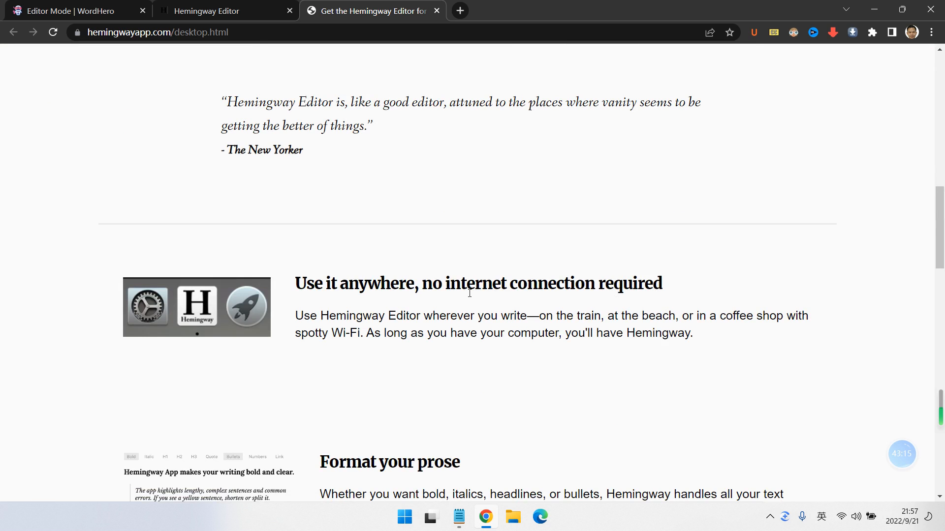
{"action": "scroll", "coordinate": [552, 292], "scroll_direction": "up", "scroll_amount": 14}
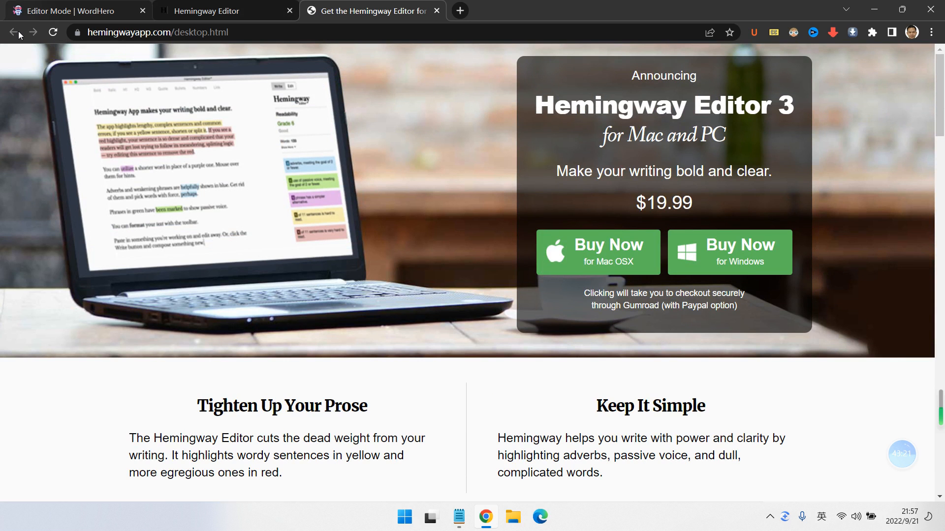
{"action": "left_click", "coordinate": [224, 11]}
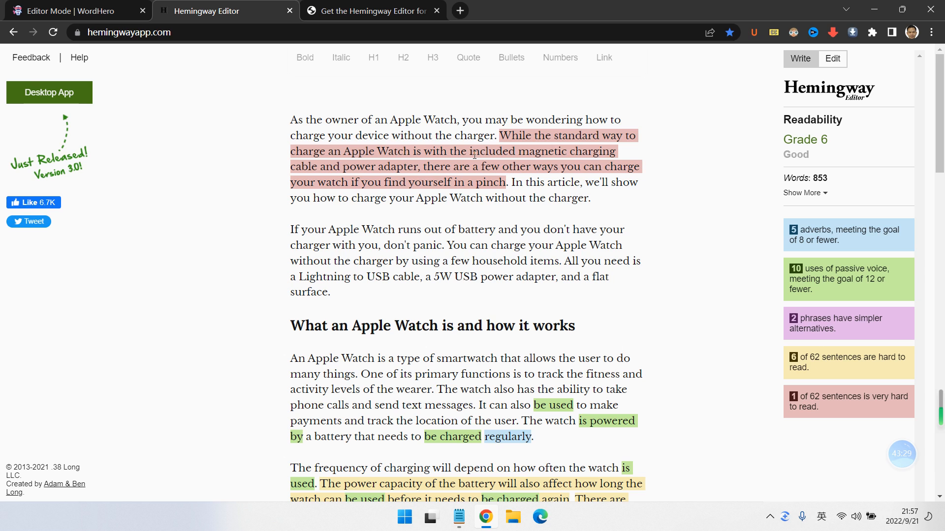
Step: Switch to the WordHero draft, deselect the article text and close the generated result to bring back the writing tools
{"action": "left_click", "coordinate": [82, 6]}
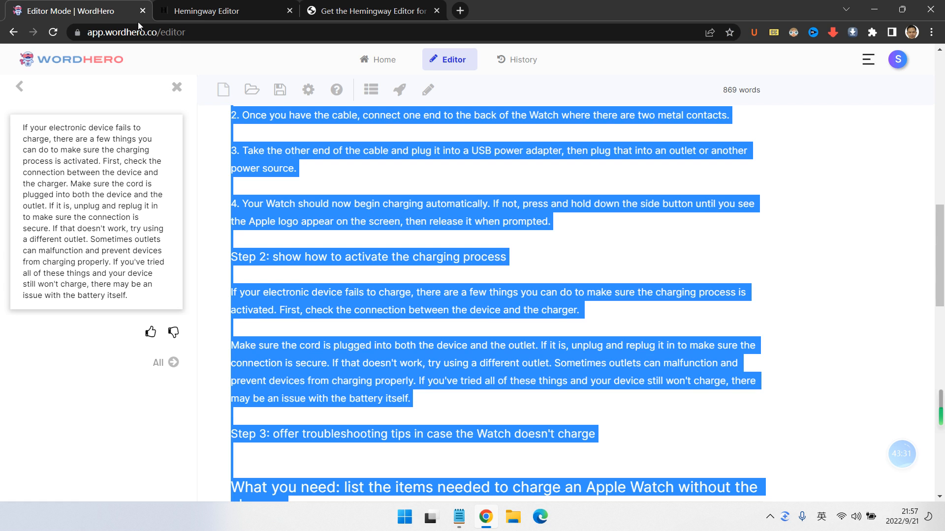
{"action": "left_click", "coordinate": [357, 175]}
{"action": "scroll", "coordinate": [358, 175], "scroll_direction": "down", "scroll_amount": 7}
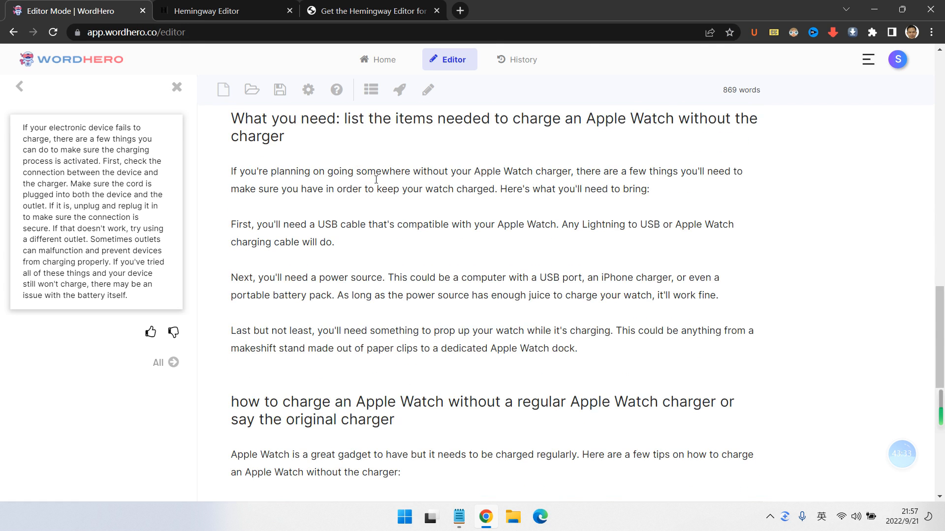
{"action": "scroll", "coordinate": [374, 176], "scroll_direction": "down", "scroll_amount": 4}
{"action": "scroll", "coordinate": [405, 179], "scroll_direction": "down", "scroll_amount": 3}
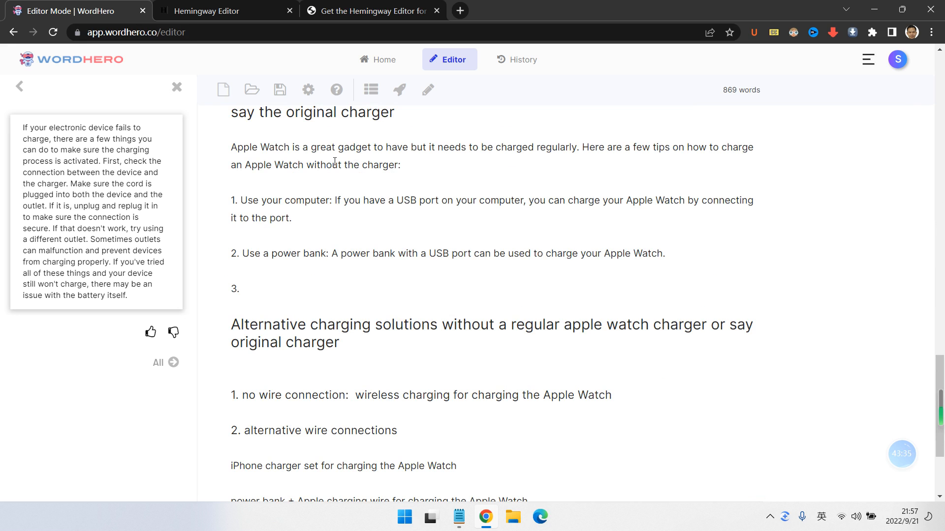
{"action": "left_click", "coordinate": [177, 87]}
{"action": "left_click", "coordinate": [494, 256]}
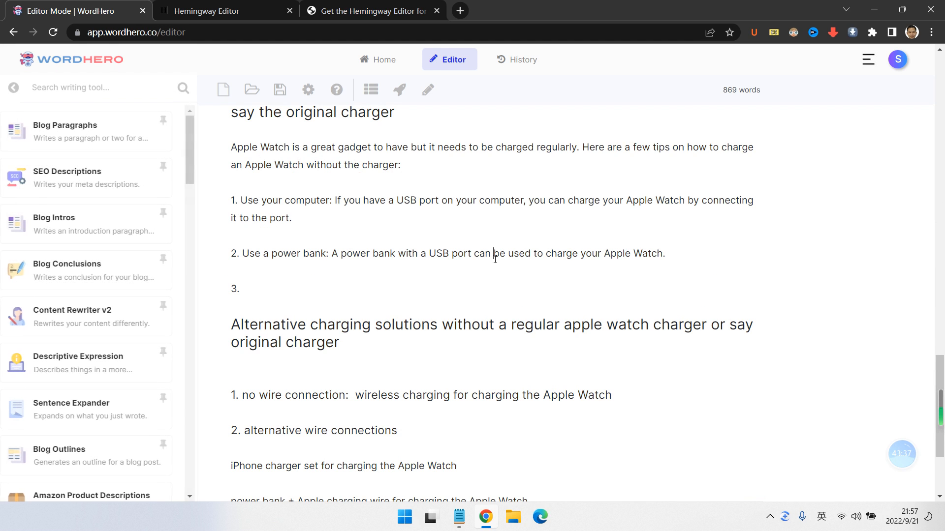
Step: Copy the heading "Step 3: offer troubleshooting tips in case the Watch doesn't charge" into the short description of the Blog Paragraphs tool
{"action": "scroll", "coordinate": [495, 259], "scroll_direction": "up", "scroll_amount": 7}
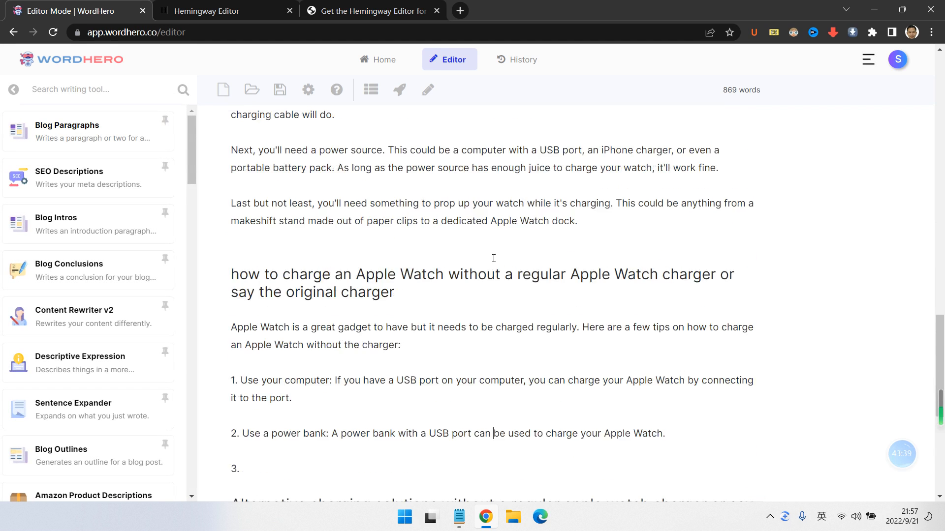
{"action": "scroll", "coordinate": [496, 253], "scroll_direction": "up", "scroll_amount": 4}
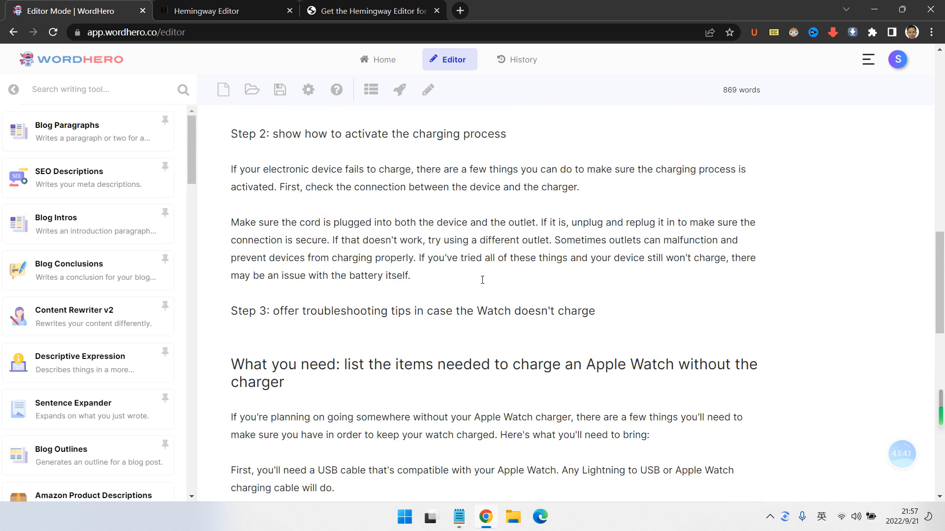
{"action": "left_click_drag", "start_coordinate": [595, 311], "coordinate": [230, 311]}
{"action": "key", "text": "ctrl+c"}
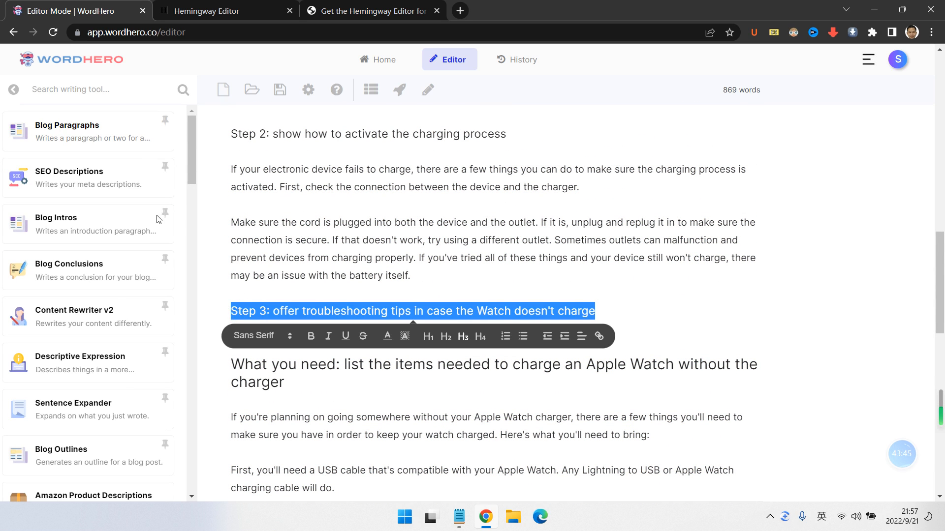
{"action": "left_click", "coordinate": [133, 138]}
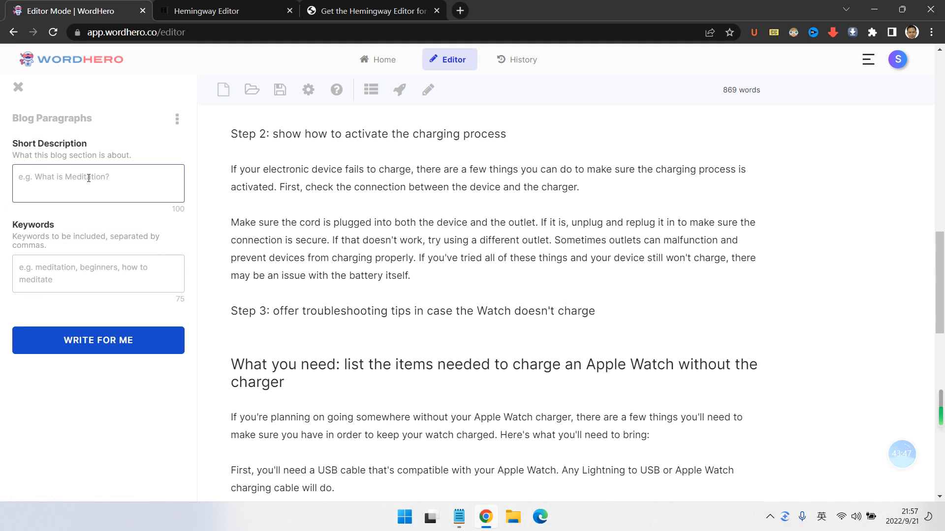
{"action": "key", "text": "ctrl+v"}
Step: Set the keywords to "tips, don't charge, atlernative options" and generate the blog paragraph
{"action": "left_click", "coordinate": [107, 266]}
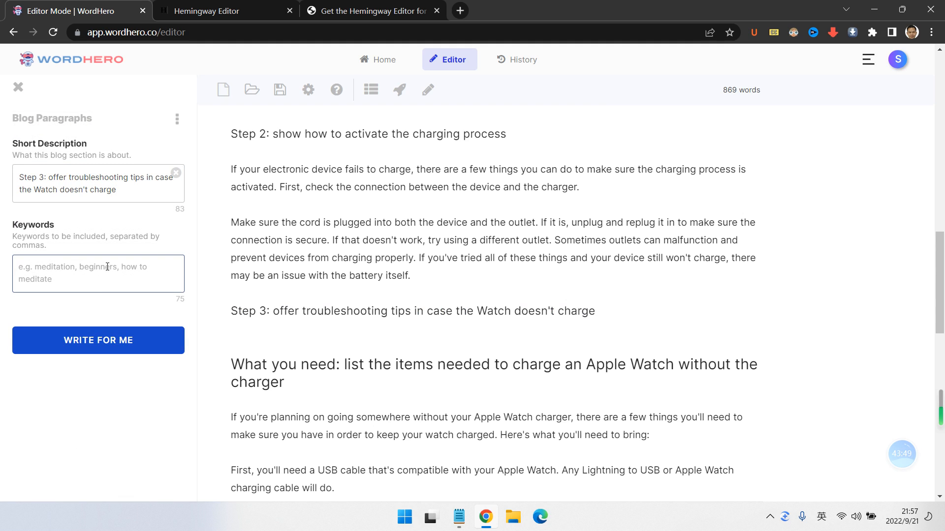
{"action": "type", "text": "tips, "}
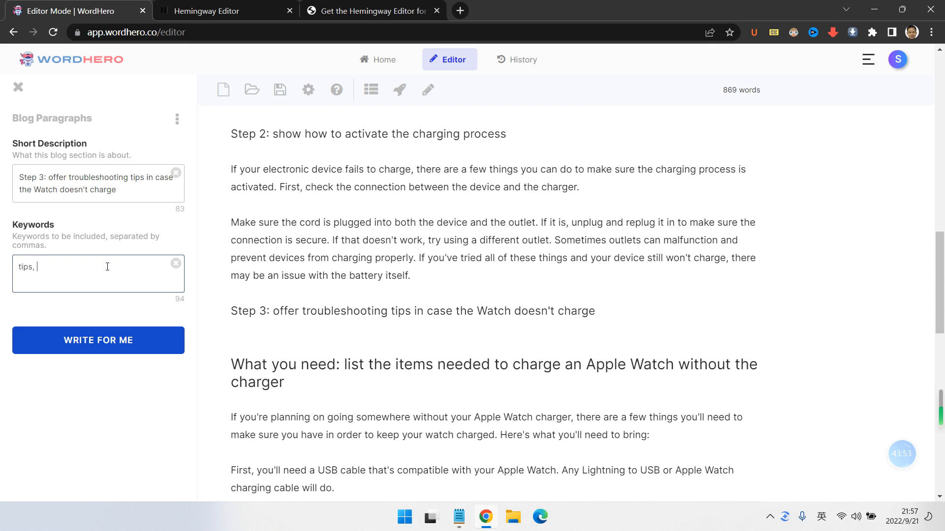
{"action": "type", "text": "don't charge, atlernative"}
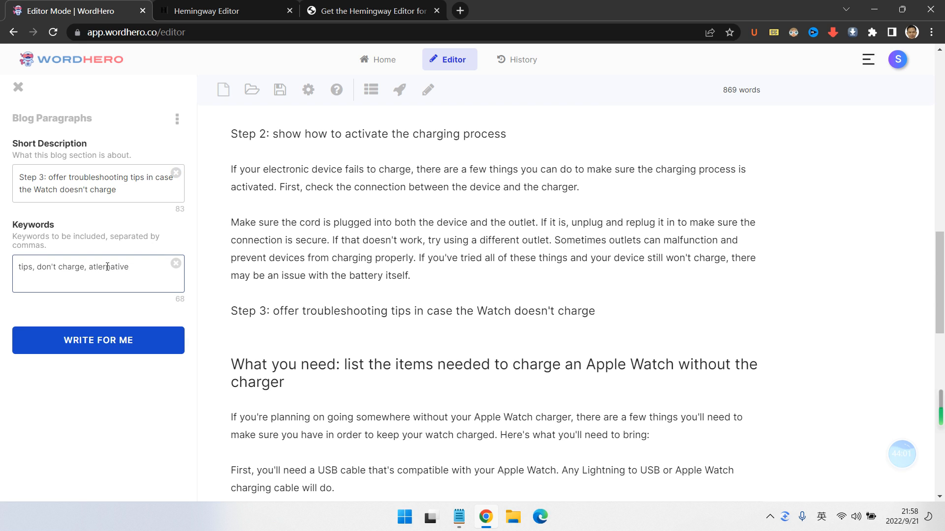
{"action": "type", "text": " options"}
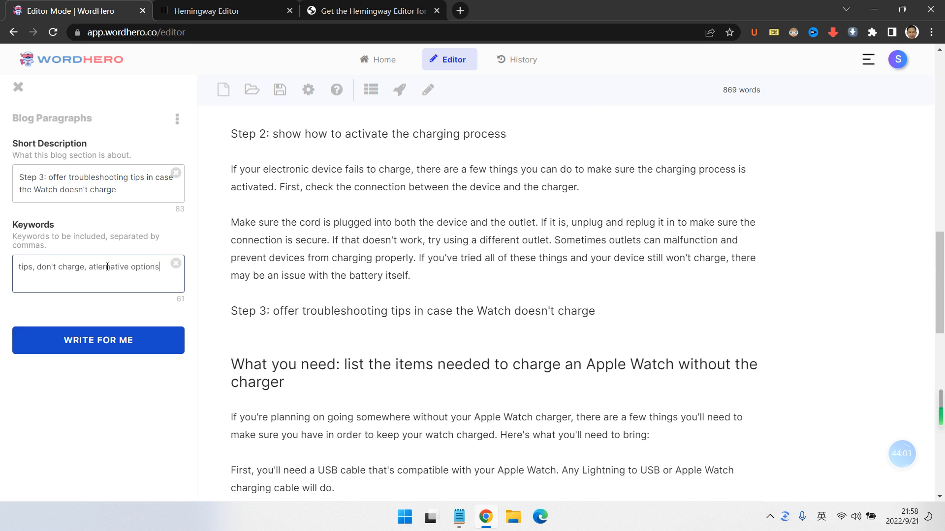
{"action": "left_click", "coordinate": [120, 350]}
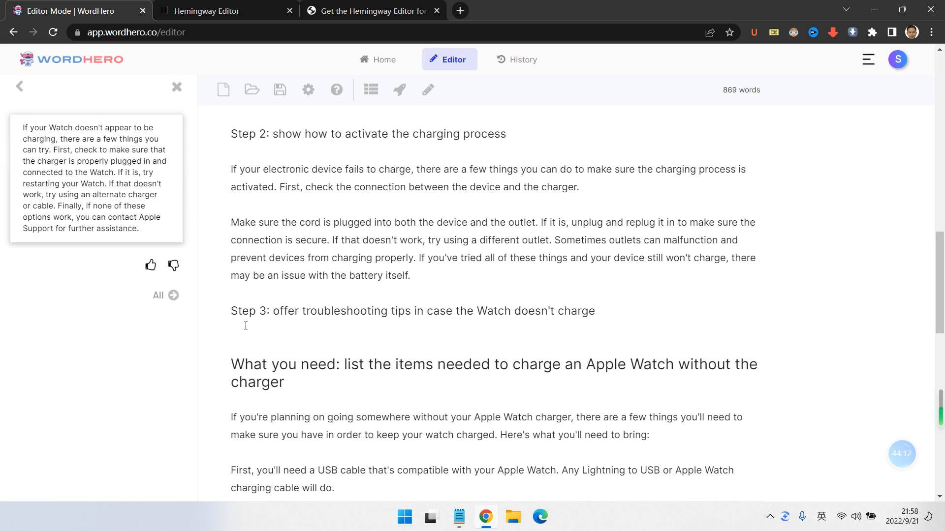
Step: Insert the generated troubleshooting paragraph beneath the Step 3 heading, separated from it by a blank line
{"action": "left_click", "coordinate": [122, 186]}
{"action": "left_click", "coordinate": [324, 342]}
{"action": "key", "text": "ctrl+v"}
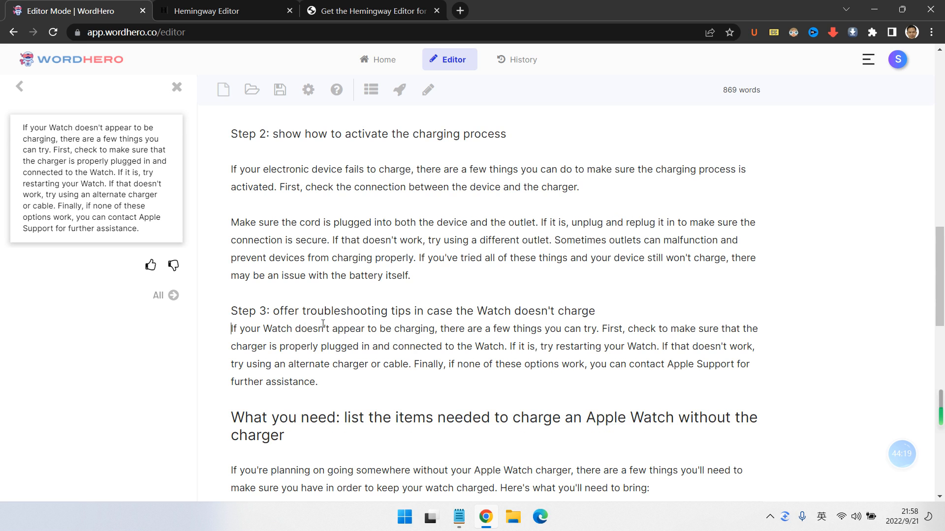
{"action": "key", "text": "Return"}
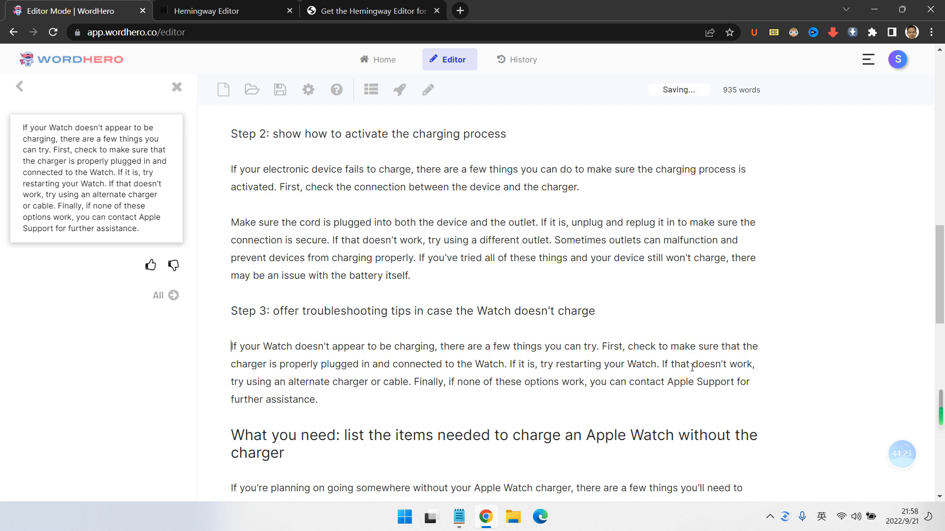
Step: Review the draft's sections below Step 3 and check the article's word count
{"action": "scroll", "coordinate": [591, 344], "scroll_direction": "down", "scroll_amount": 1}
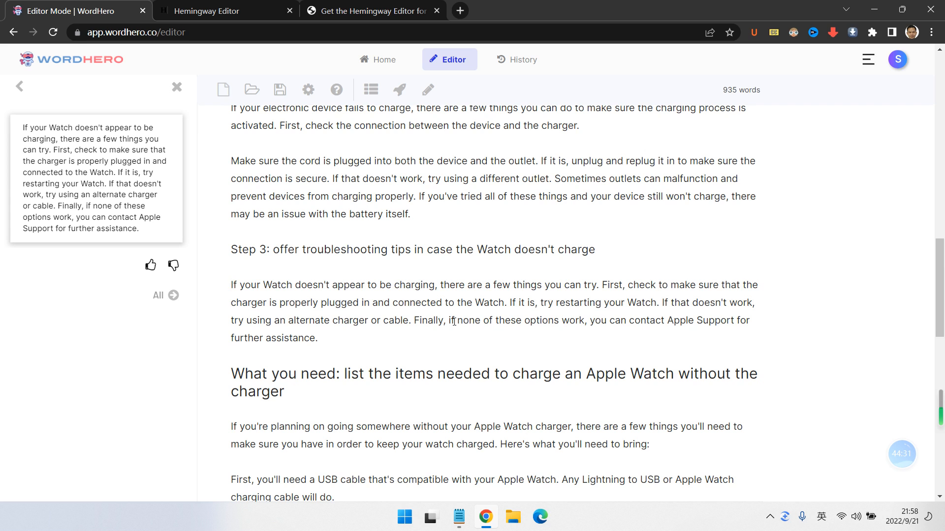
{"action": "scroll", "coordinate": [454, 322], "scroll_direction": "down", "scroll_amount": 3}
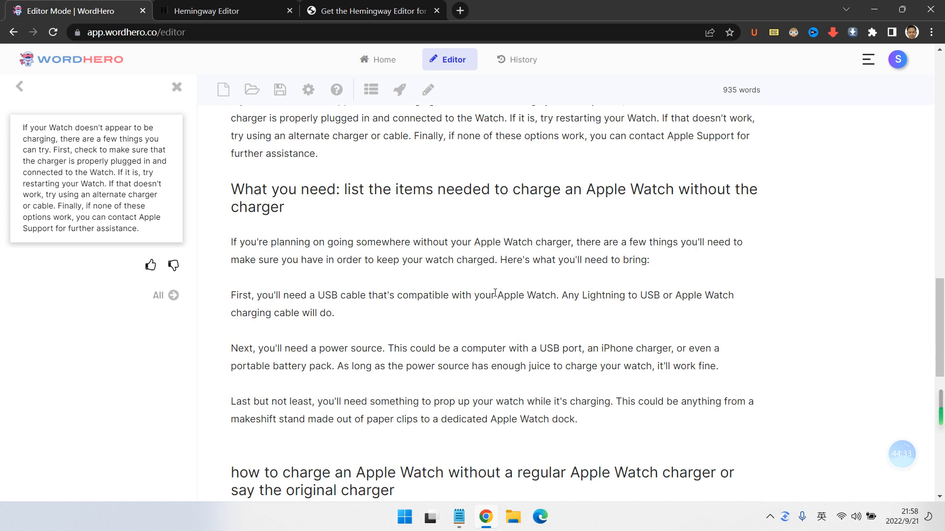
{"action": "scroll", "coordinate": [320, 163], "scroll_direction": "up", "scroll_amount": 1}
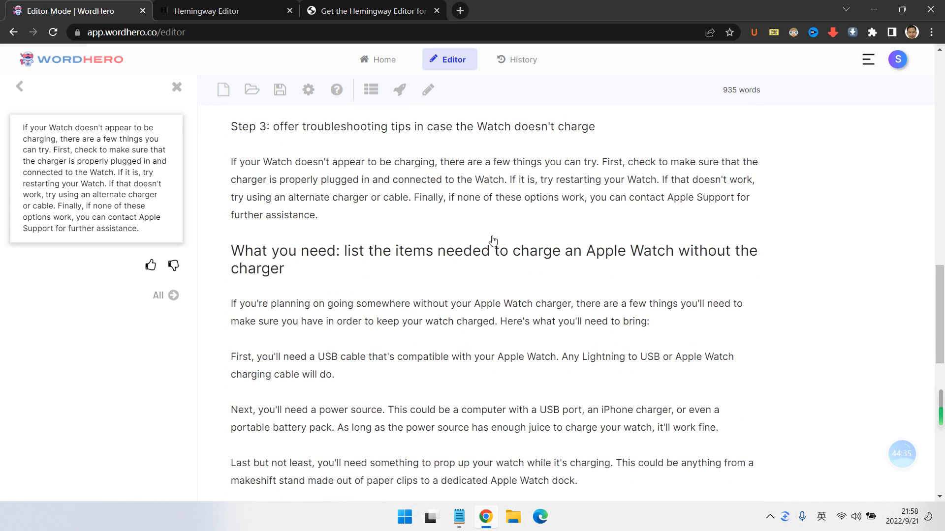
{"action": "scroll", "coordinate": [369, 267], "scroll_direction": "down", "scroll_amount": 4}
{"action": "scroll", "coordinate": [362, 248], "scroll_direction": "up", "scroll_amount": 3}
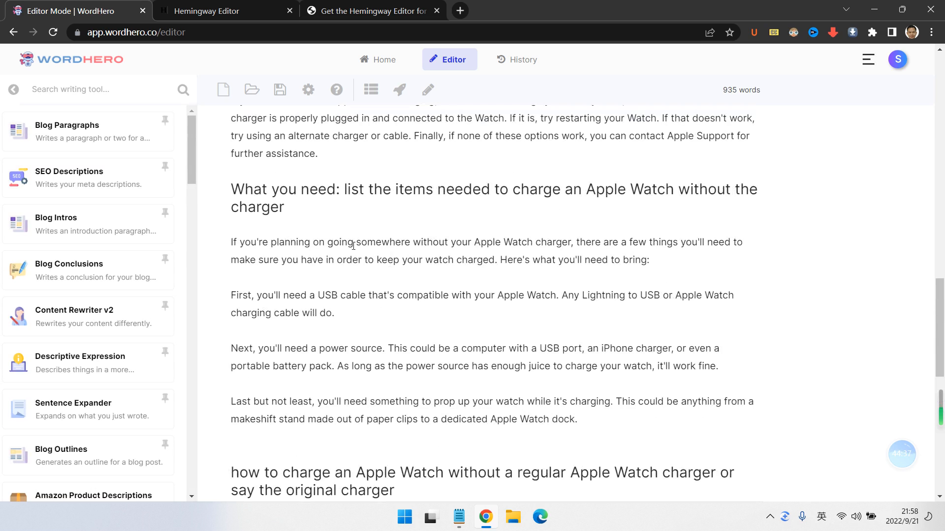
{"action": "scroll", "coordinate": [362, 248], "scroll_direction": "down", "scroll_amount": 7}
{"action": "scroll", "coordinate": [364, 253], "scroll_direction": "up", "scroll_amount": 1}
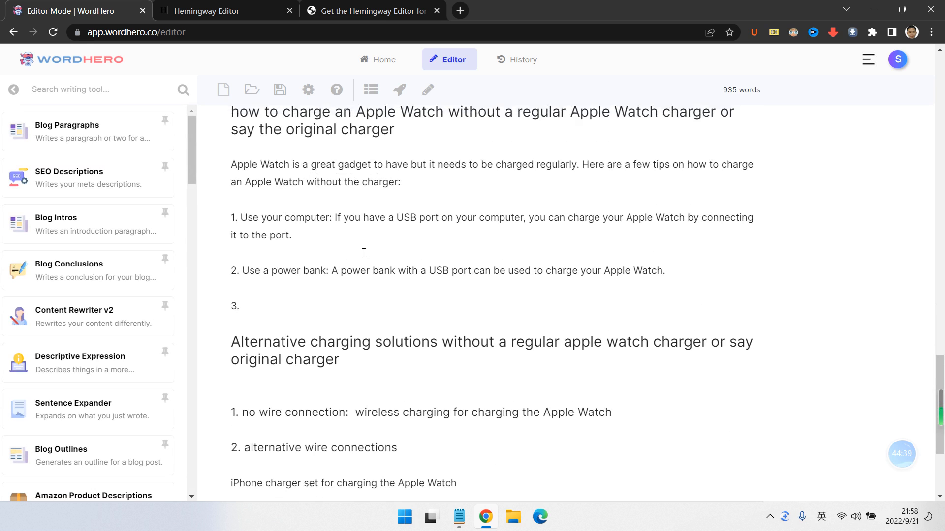
{"action": "left_click_drag", "start_coordinate": [719, 91], "coordinate": [790, 98]}
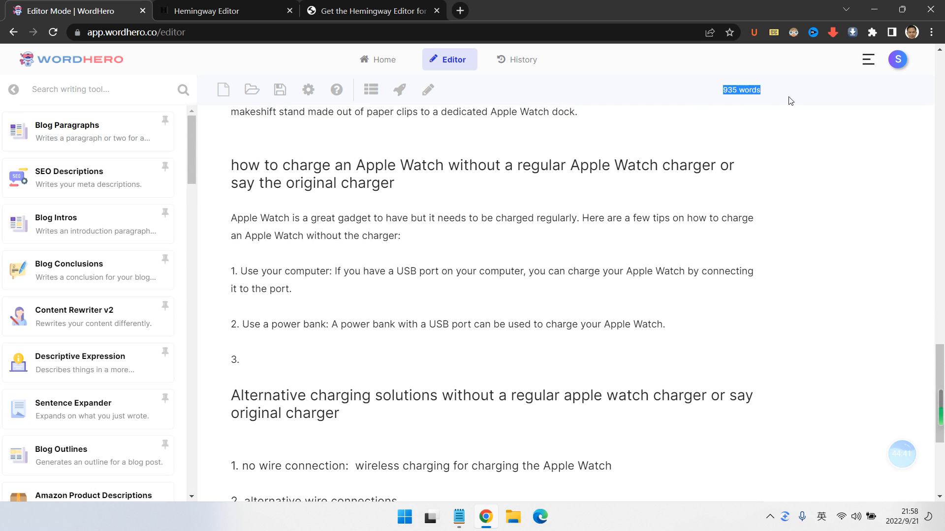
{"action": "left_click", "coordinate": [558, 223]}
{"action": "scroll", "coordinate": [558, 222], "scroll_direction": "down", "scroll_amount": 1}
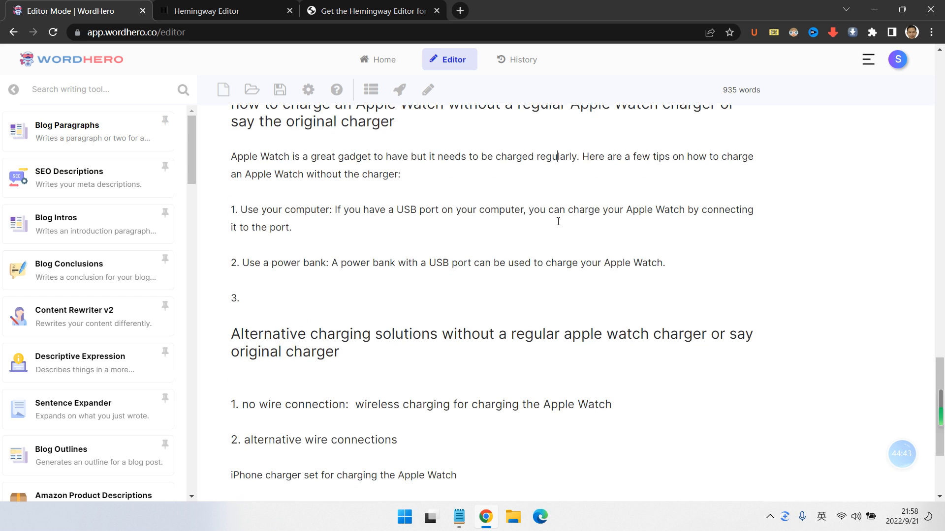
Step: Capitalize "How" at the start of the heading about charging an Apple Watch without a regular charger
{"action": "scroll", "coordinate": [557, 219], "scroll_direction": "down", "scroll_amount": 1}
{"action": "scroll", "coordinate": [556, 220], "scroll_direction": "up", "scroll_amount": 2}
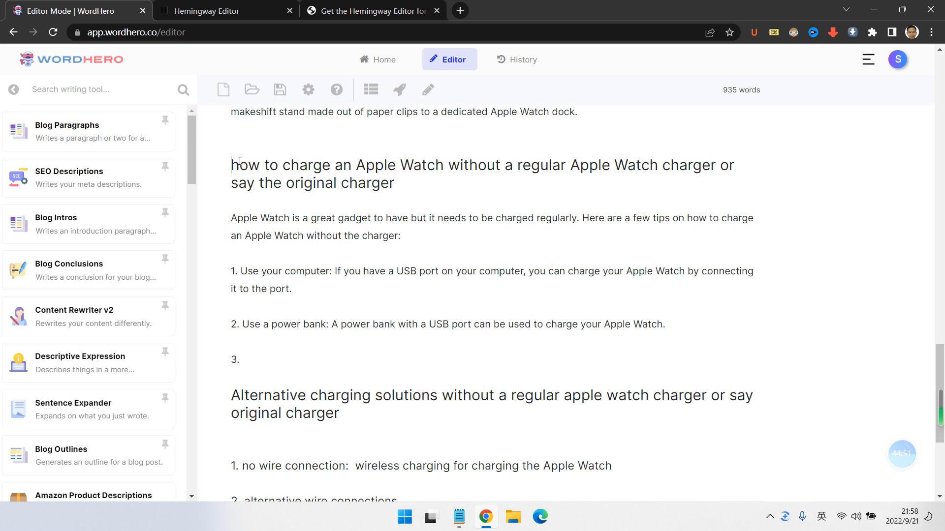
{"action": "key", "text": "BackSpace"}
{"action": "type", "text": "H"}
{"action": "key", "text": "BackSpace"}
{"action": "key", "text": "Delete"}
{"action": "key", "text": "Delete"}
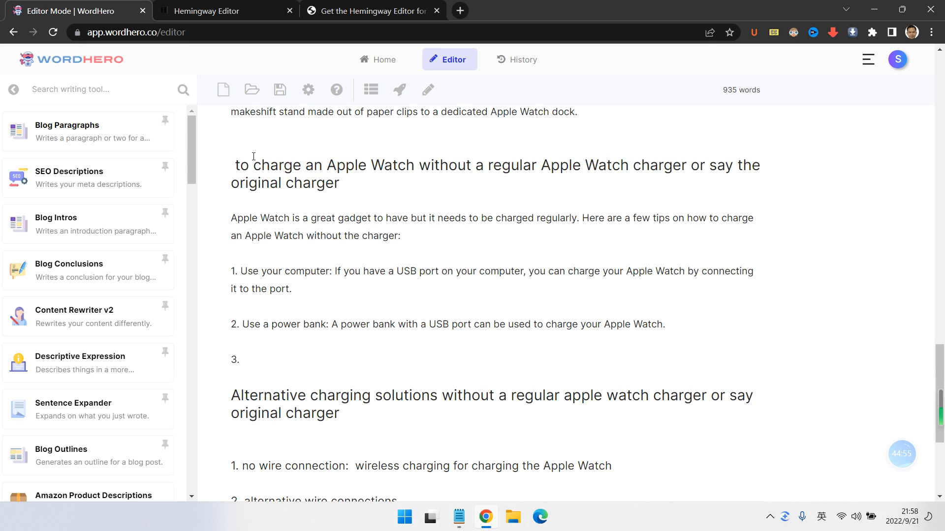
{"action": "type", "text": "h"}
{"action": "key", "text": "BackSpace"}
{"action": "type", "text": "How"}
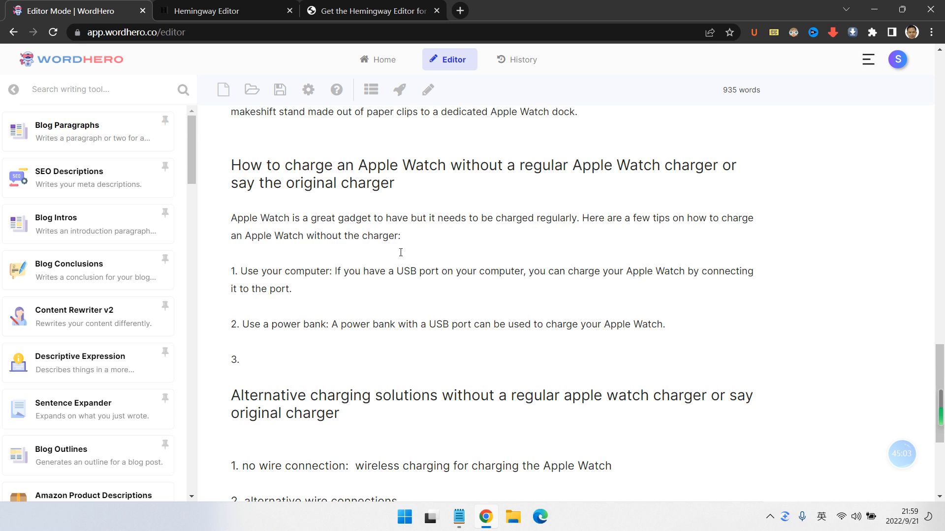
Step: Remove the line "iPhone charger set for charging the Apple Watch" from under "2. alternative wire connections" and return to the empty item 3
{"action": "scroll", "coordinate": [359, 289], "scroll_direction": "down", "scroll_amount": 1}
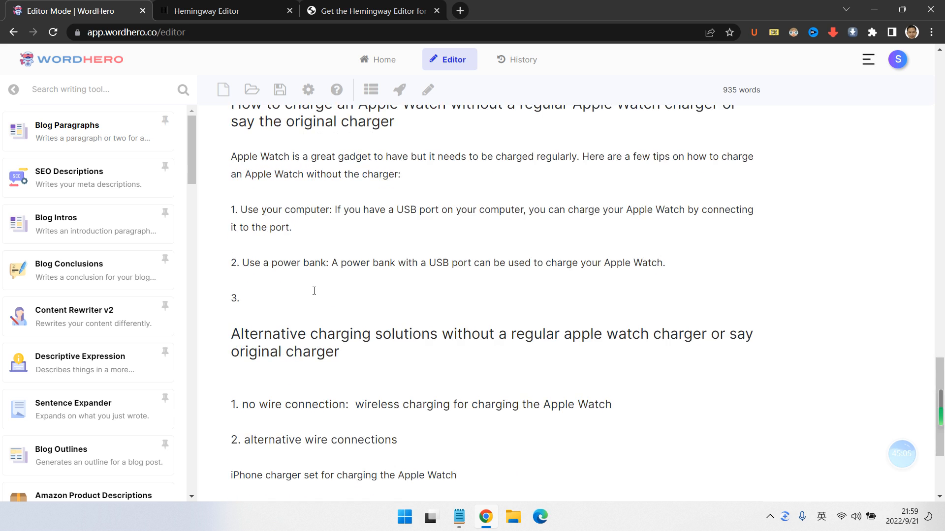
{"action": "scroll", "coordinate": [314, 290], "scroll_direction": "down", "scroll_amount": 2}
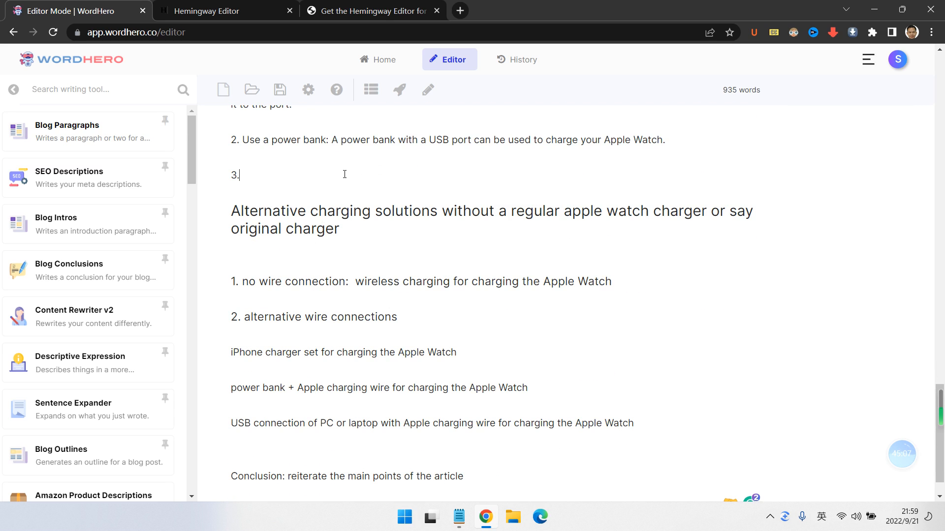
{"action": "scroll", "coordinate": [346, 199], "scroll_direction": "down", "scroll_amount": 1}
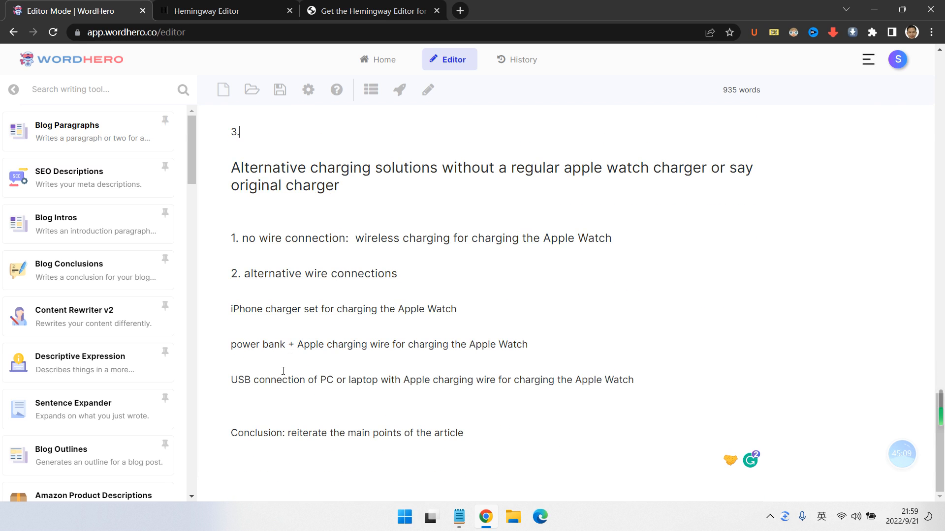
{"action": "scroll", "coordinate": [382, 279], "scroll_direction": "up", "scroll_amount": 3}
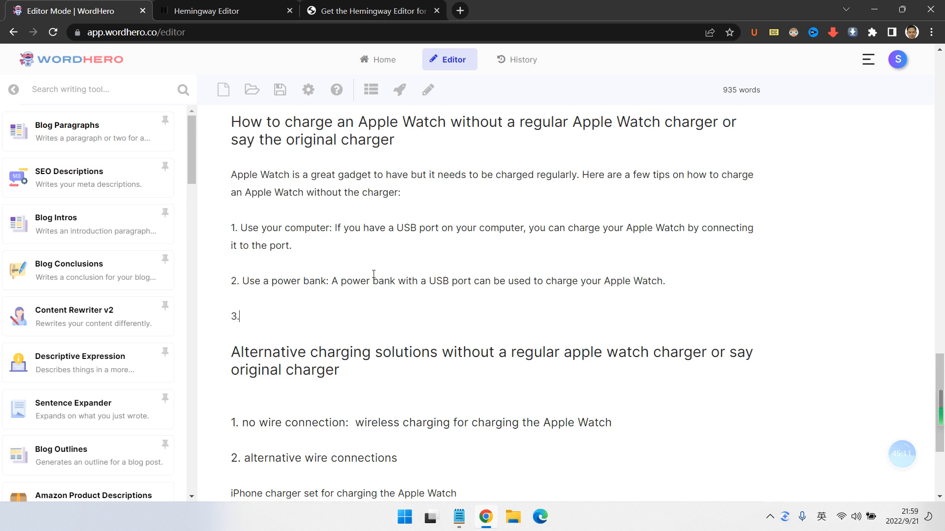
{"action": "scroll", "coordinate": [342, 297], "scroll_direction": "down", "scroll_amount": 2}
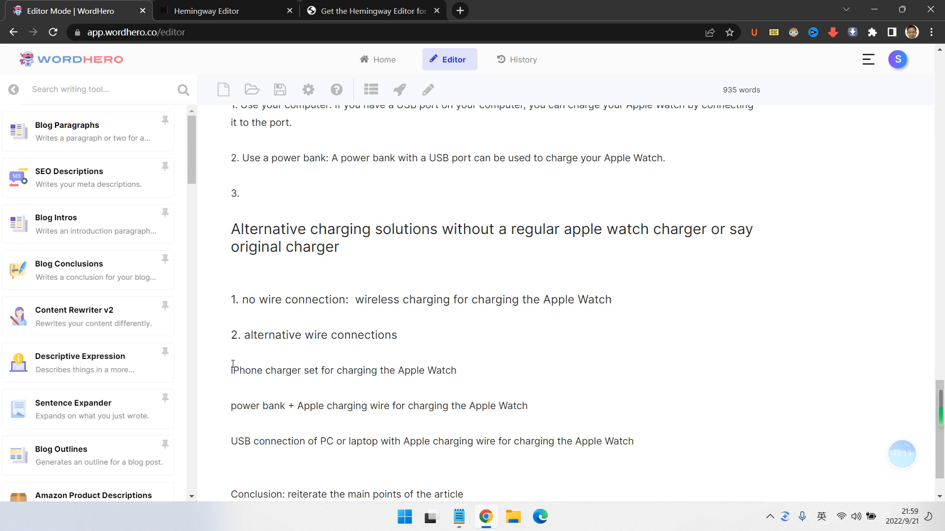
{"action": "left_click_drag", "start_coordinate": [231, 370], "coordinate": [480, 367]}
{"action": "key", "text": "BackSpace"}
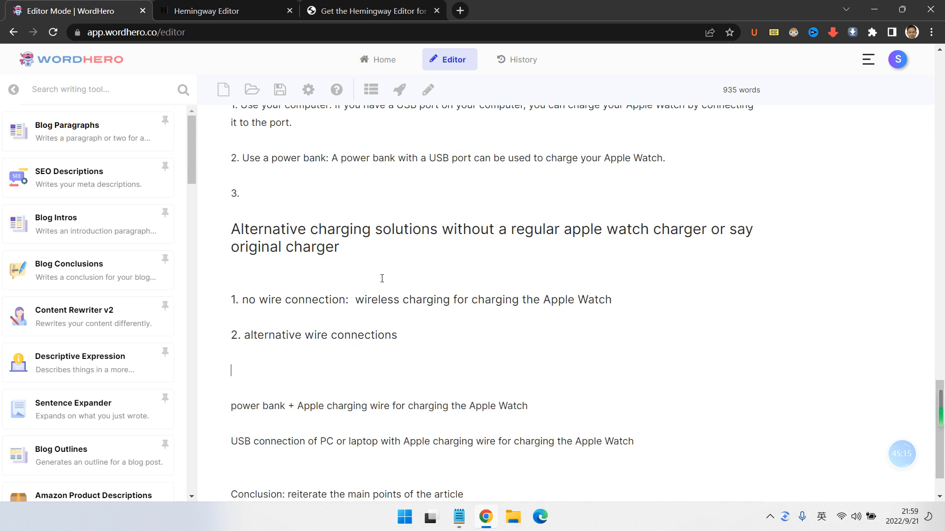
{"action": "scroll", "coordinate": [345, 285], "scroll_direction": "up", "scroll_amount": 3}
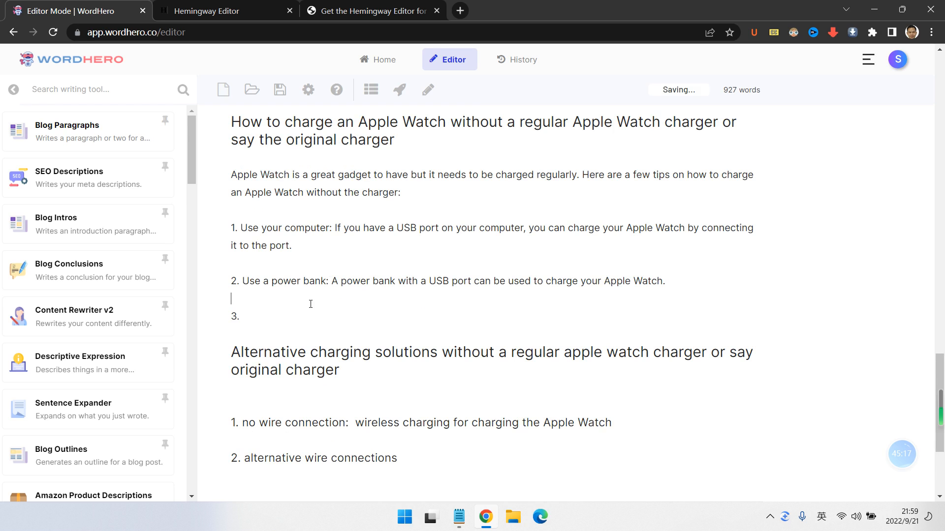
Step: Fill in the empty item 3 under the regular-charger heading with "iPhone charger set for charging the Apple Watch"
{"action": "left_click", "coordinate": [305, 313]}
{"action": "key", "text": "ctrl+z"}
{"action": "scroll", "coordinate": [350, 270], "scroll_direction": "up", "scroll_amount": 3}
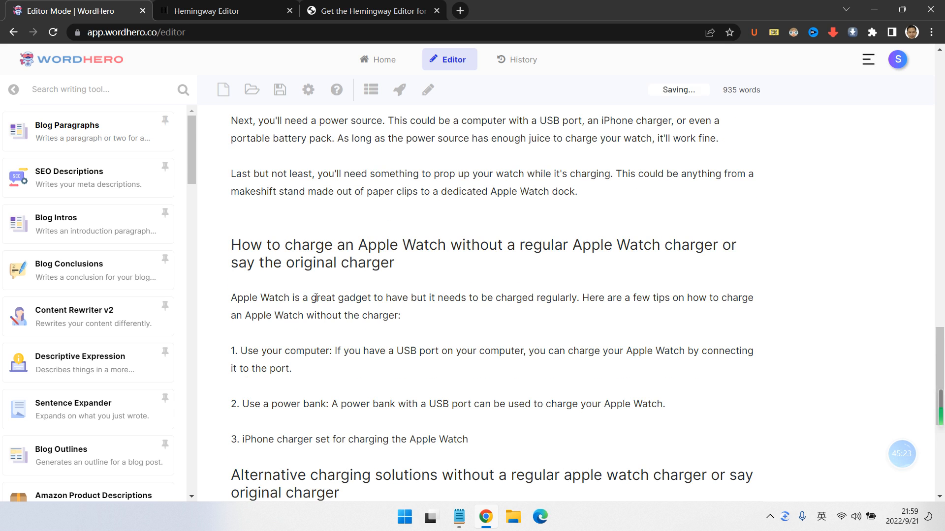
{"action": "scroll", "coordinate": [424, 310], "scroll_direction": "down", "scroll_amount": 2}
{"action": "scroll", "coordinate": [426, 355], "scroll_direction": "down", "scroll_amount": 2}
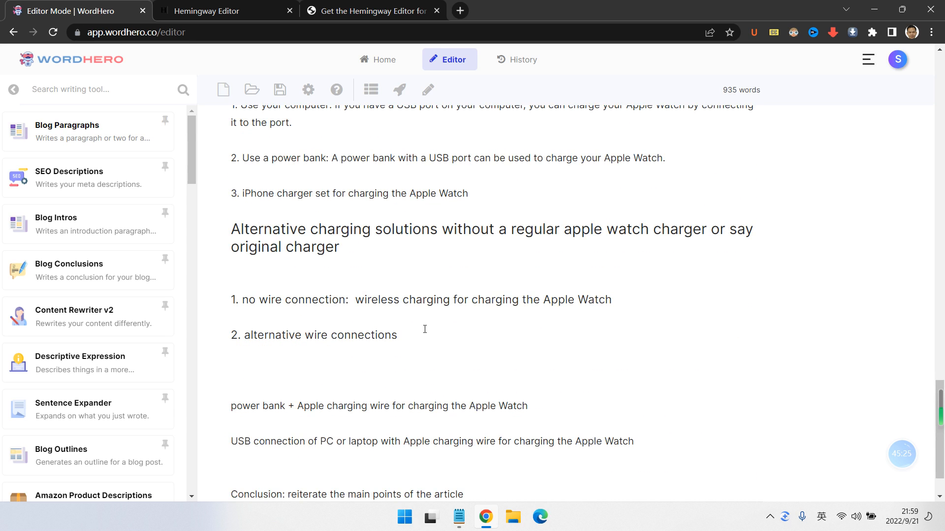
{"action": "scroll", "coordinate": [424, 330], "scroll_direction": "up", "scroll_amount": 3}
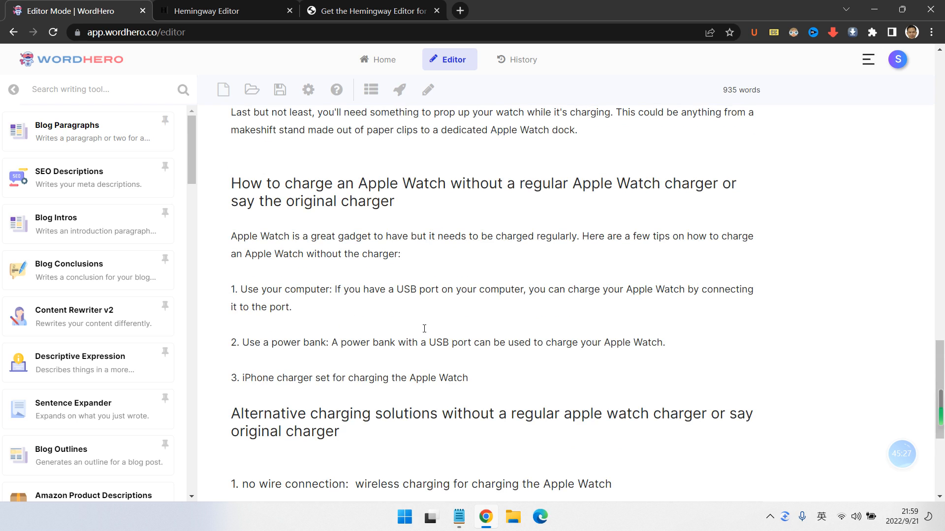
{"action": "scroll", "coordinate": [424, 328], "scroll_direction": "down", "scroll_amount": 2}
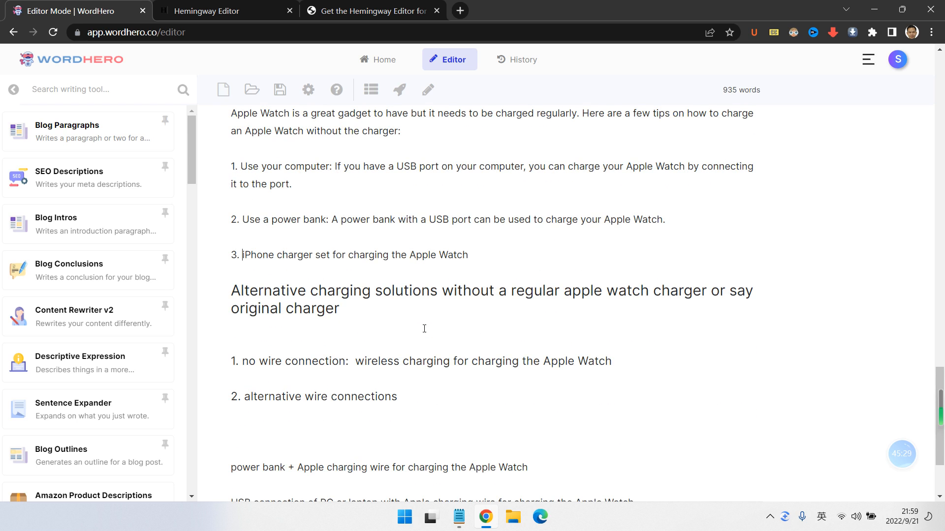
Step: Delete "2. alternative wire connections" together with the power bank and USB connection lines beneath it
{"action": "scroll", "coordinate": [424, 329], "scroll_direction": "down", "scroll_amount": 2}
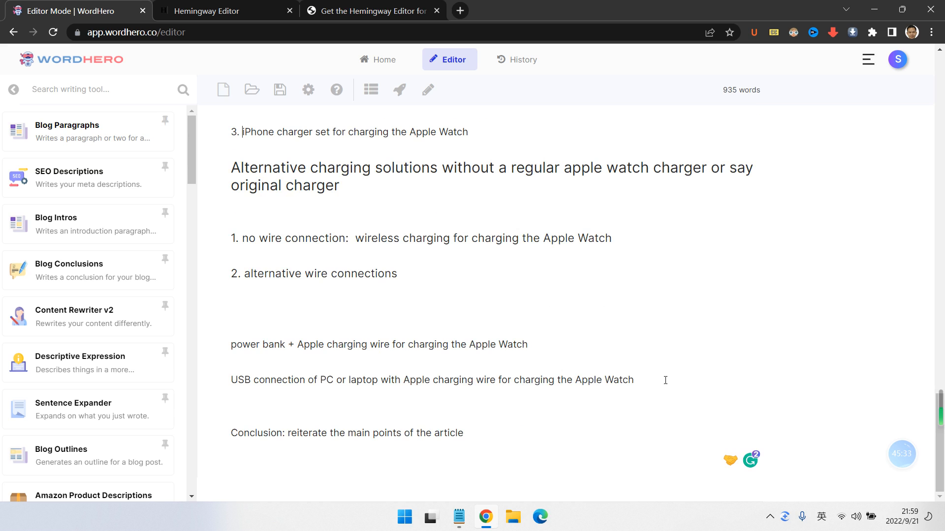
{"action": "left_click_drag", "start_coordinate": [664, 380], "coordinate": [214, 274]}
{"action": "key", "text": "Delete"}
{"action": "scroll", "coordinate": [213, 274], "scroll_direction": "up", "scroll_amount": 4}
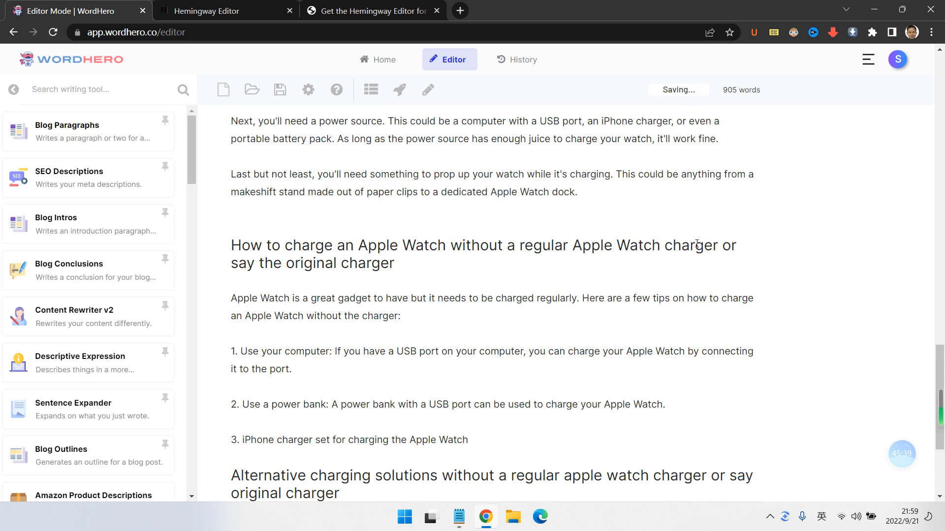
Step: Replace "Alternative charging" with "Wireless" at the start of the last section heading
{"action": "scroll", "coordinate": [581, 445], "scroll_direction": "down", "scroll_amount": 1}
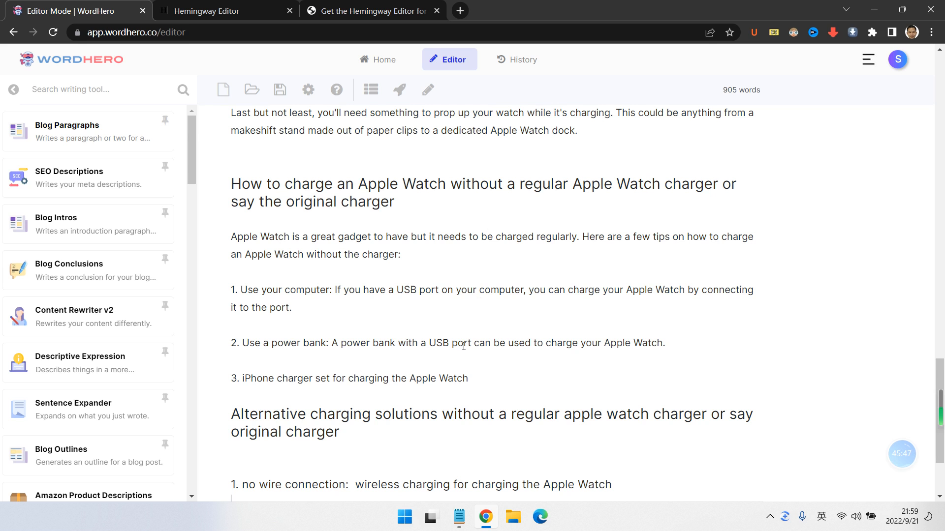
{"action": "scroll", "coordinate": [484, 400], "scroll_direction": "down", "scroll_amount": 1}
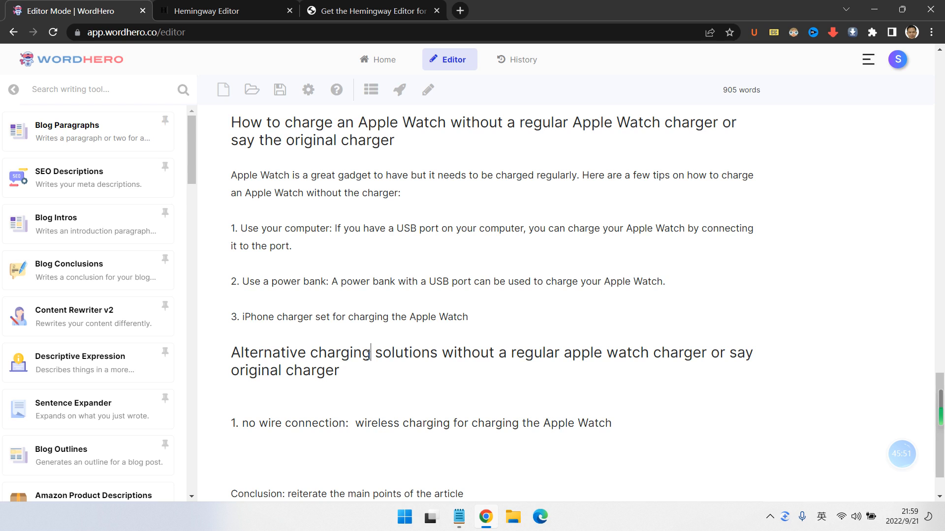
{"action": "left_click", "coordinate": [371, 354]}
{"action": "left_click_drag", "start_coordinate": [374, 355], "coordinate": [233, 353]}
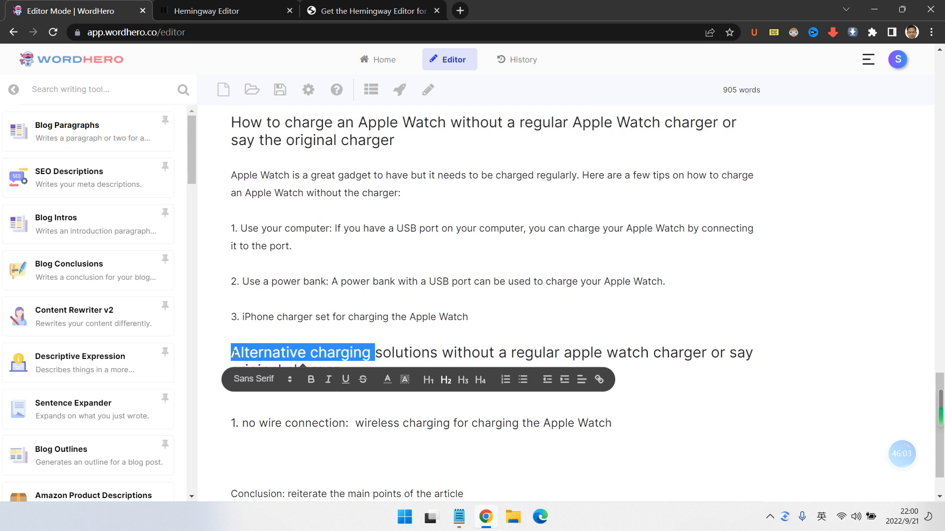
{"action": "type", "text": "Wire"}
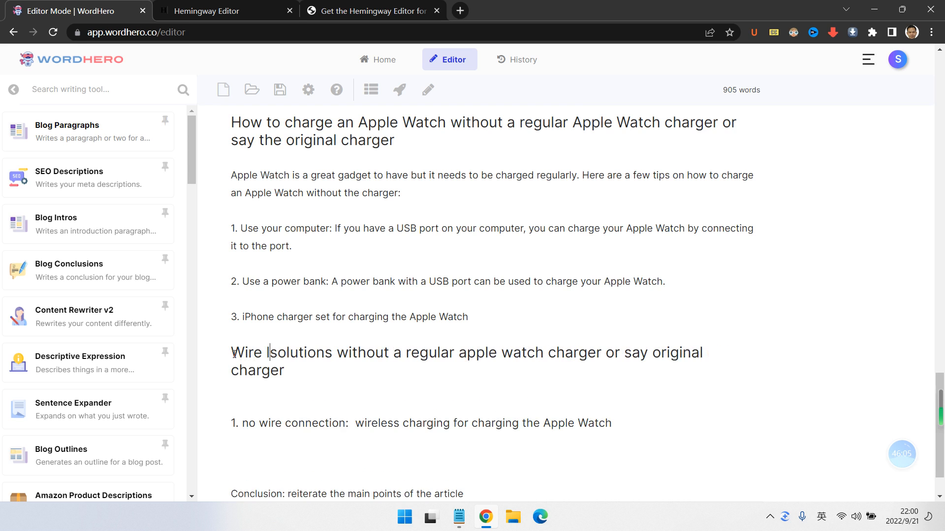
{"action": "key", "text": "BackSpace"}
{"action": "type", "text": "less"}
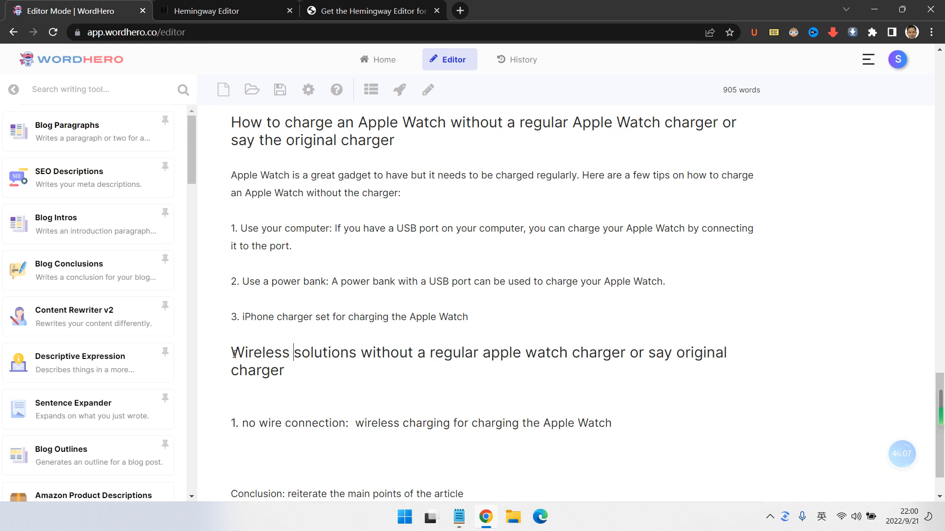
Step: Shorten the heading to "Wireless charging solutions", dropping the phrase about the regular or original charger and adding "charging"
{"action": "left_click", "coordinate": [363, 354]}
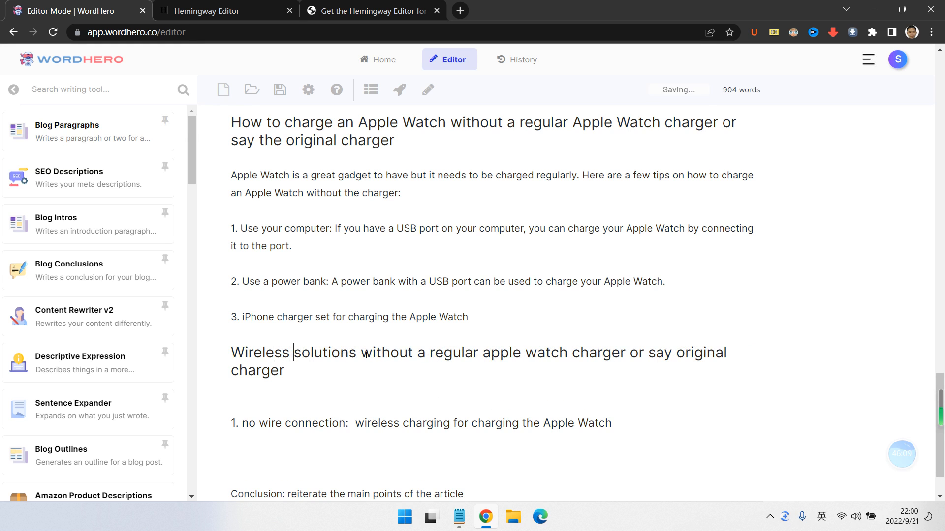
{"action": "key", "text": "shift+Down"}
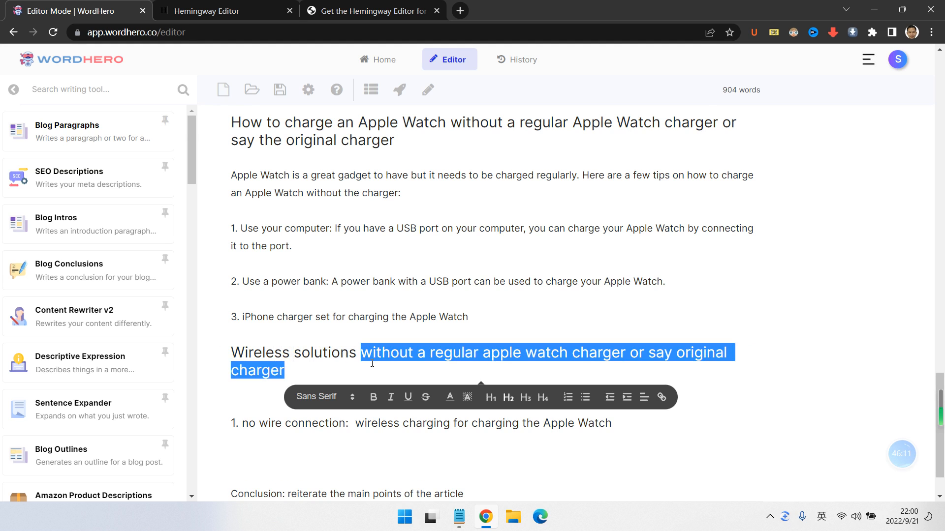
{"action": "key", "text": "BackSpace"}
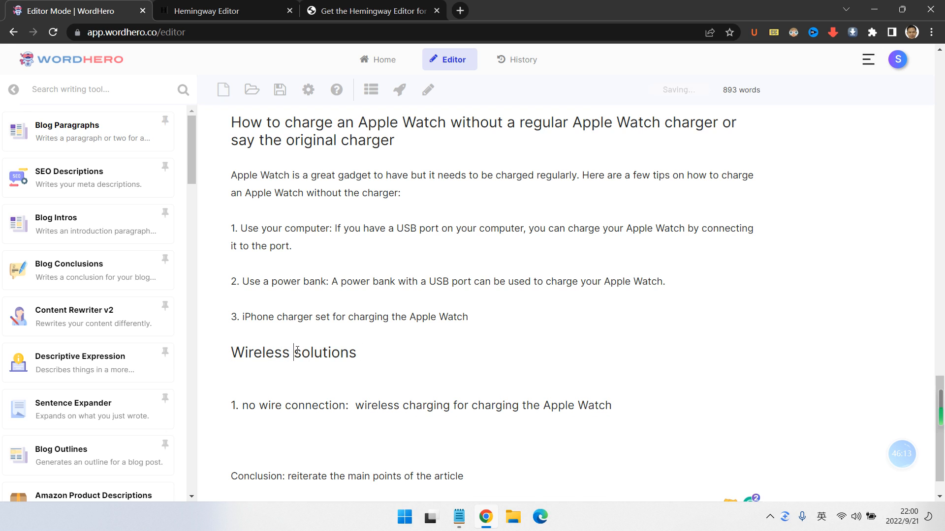
{"action": "type", "text": "charge"}
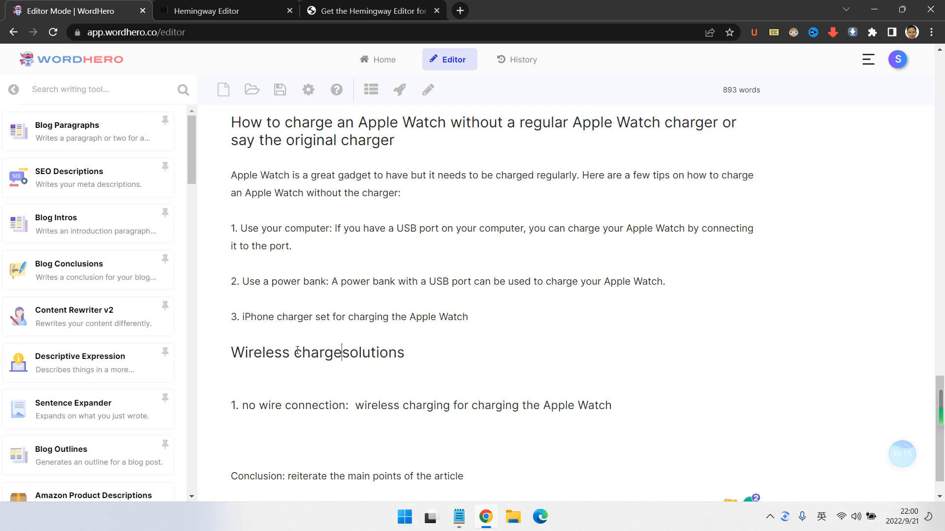
{"action": "key", "text": "BackSpace"}
{"action": "type", "text": "ing"}
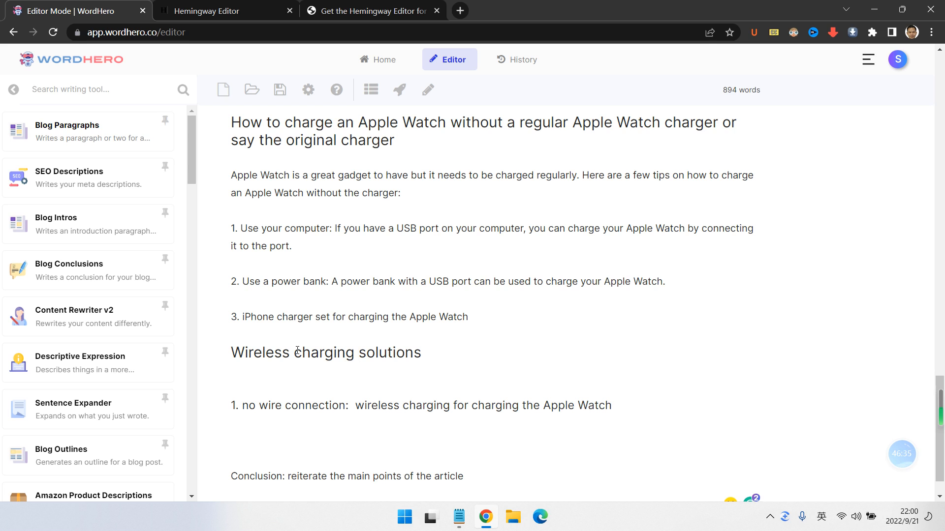
{"action": "scroll", "coordinate": [327, 359], "scroll_direction": "up", "scroll_amount": 1}
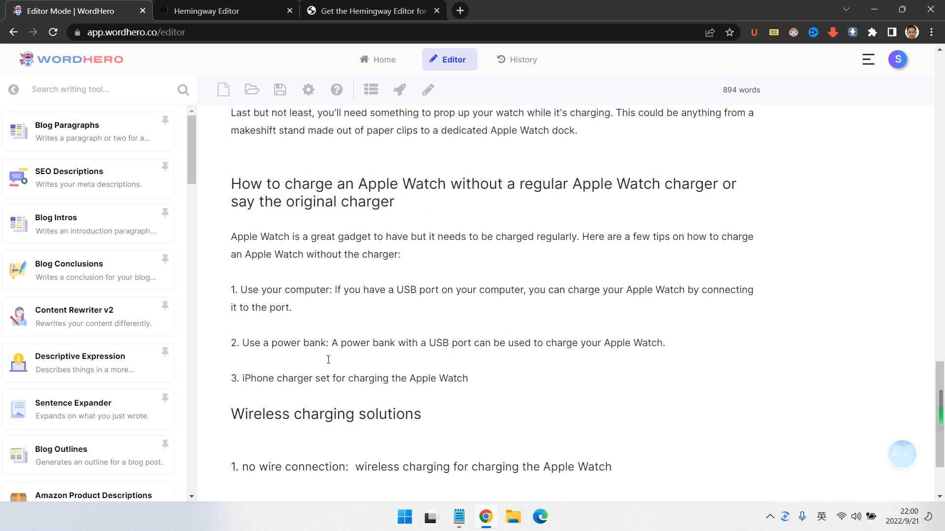
{"action": "scroll", "coordinate": [327, 359], "scroll_direction": "down", "scroll_amount": 1}
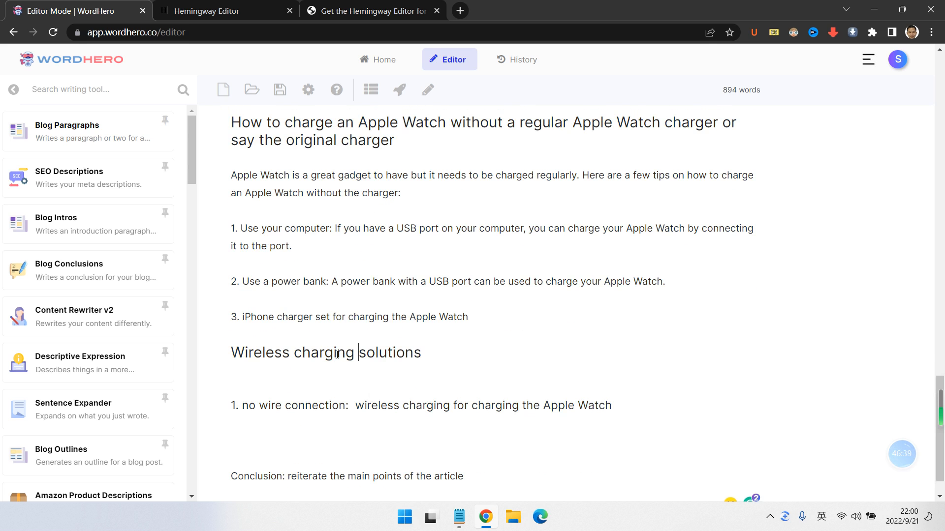
Step: Remove the number "1." from the start of the "no wire connection" line
{"action": "scroll", "coordinate": [336, 355], "scroll_direction": "down", "scroll_amount": 1}
{"action": "left_click", "coordinate": [241, 362]}
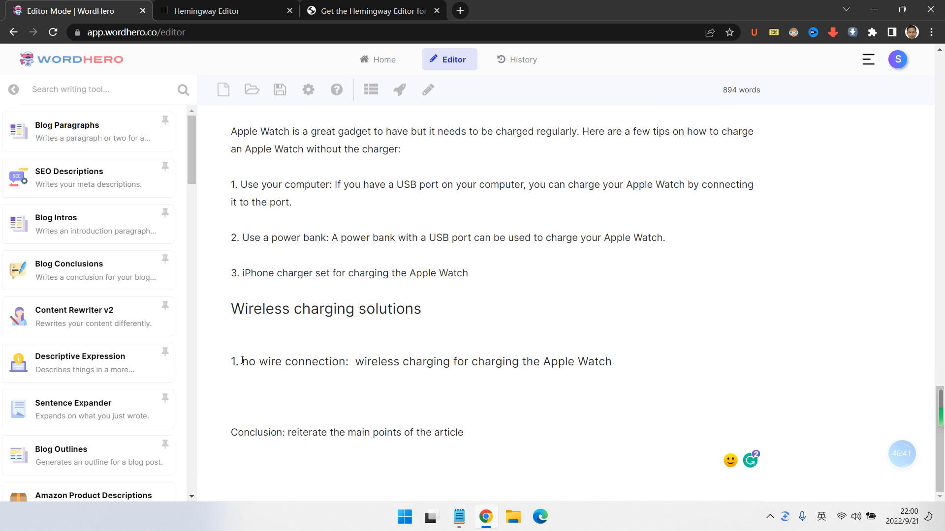
{"action": "key", "text": "BackSpace"}
{"action": "key", "text": "BackSpace"}
{"action": "key", "text": "BackSpace"}
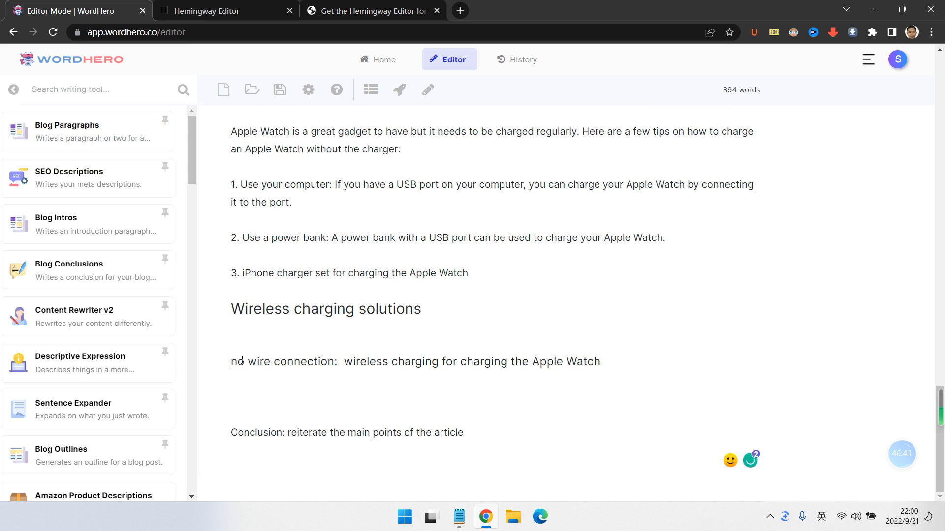
{"action": "left_click", "coordinate": [514, 305]}
{"action": "type", "text": ":"}
{"action": "scroll", "coordinate": [514, 295], "scroll_direction": "up", "scroll_amount": 2}
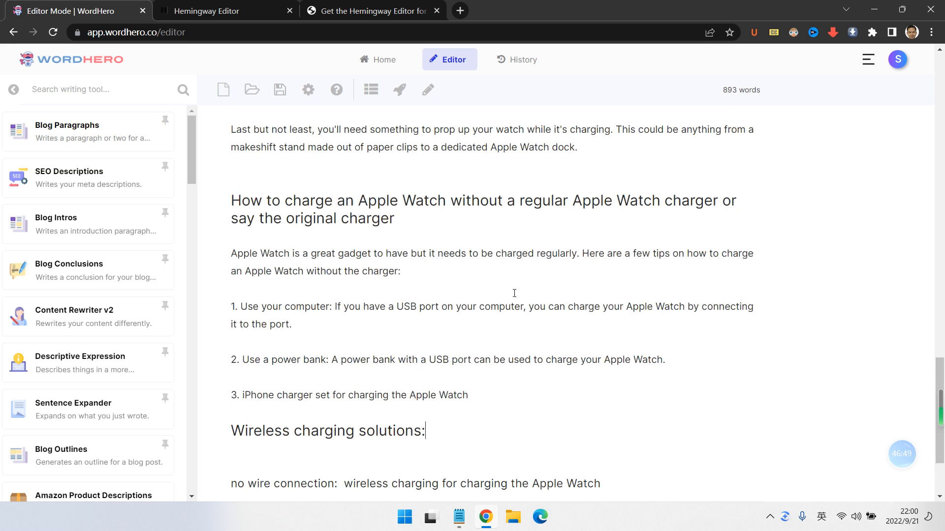
{"action": "scroll", "coordinate": [268, 292], "scroll_direction": "down", "scroll_amount": 1}
{"action": "scroll", "coordinate": [330, 263], "scroll_direction": "down", "scroll_amount": 1}
{"action": "left_click", "coordinate": [470, 308]}
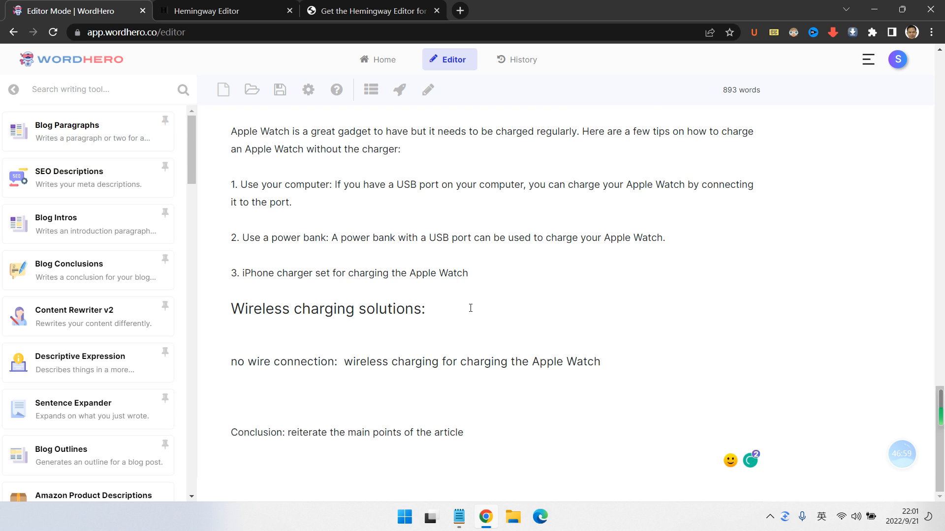
{"action": "key", "text": "BackSpace"}
{"action": "key", "text": "BackSpace"}
Step: Extend the "Wireless charging solutions" heading with "for Apple watch without original charger"
{"action": "type", "text": "for Apple "}
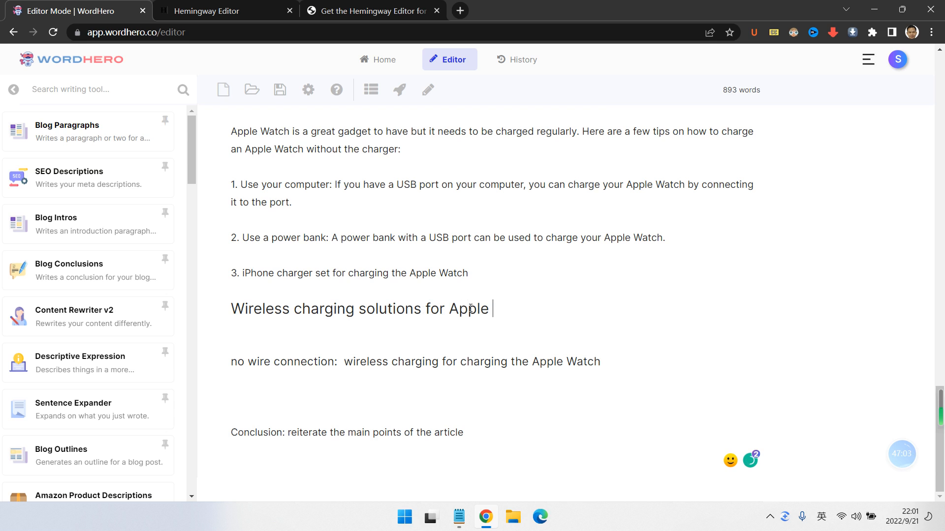
{"action": "type", "text": "watch witho"}
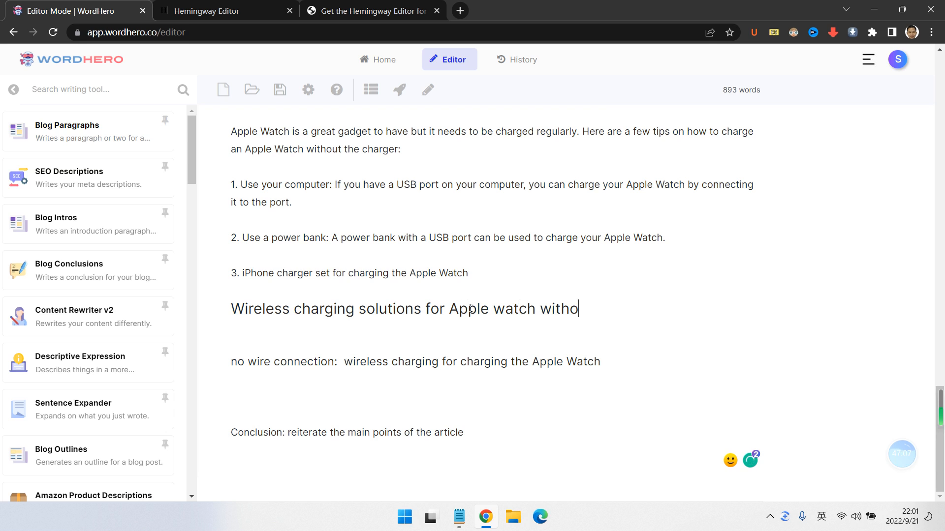
{"action": "type", "text": "ut"}
{"action": "type", "text": " origna"}
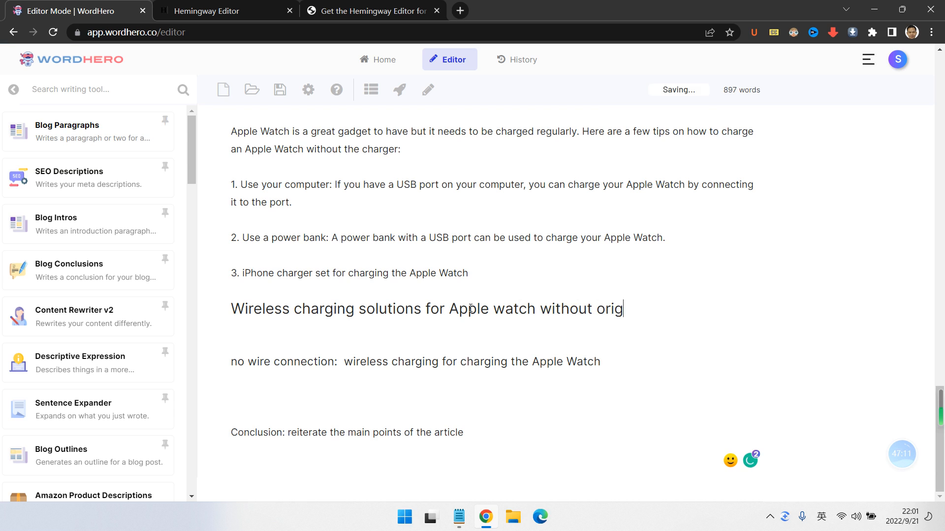
{"action": "key", "text": "BackSpace"}
{"action": "key", "text": "BackSpace"}
{"action": "type", "text": "inal charger"}
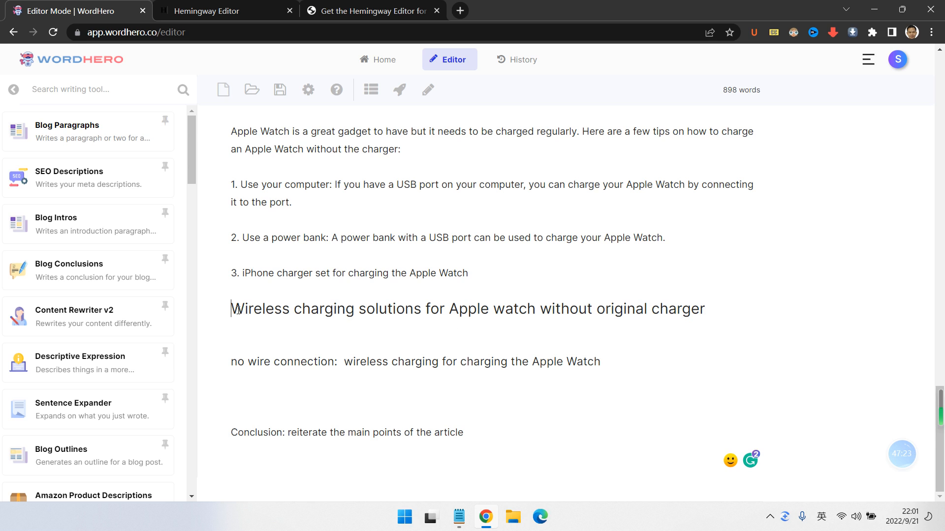
Step: Generate blog paragraphs using the wireless charging heading as the short description and the "no wire connection" line as keywords
{"action": "left_click_drag", "start_coordinate": [231, 308], "coordinate": [732, 304]}
{"action": "key", "text": "ctrl+c"}
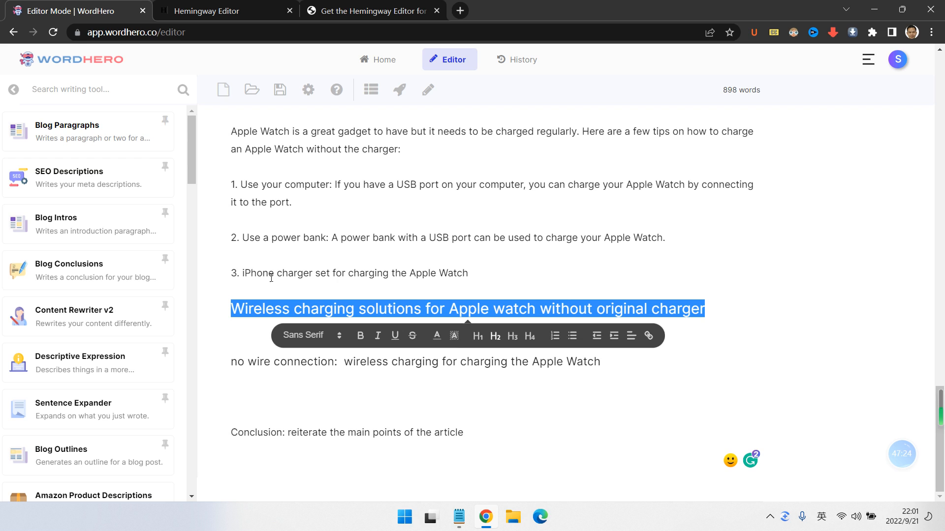
{"action": "left_click", "coordinate": [102, 134]}
{"action": "key", "text": "ctrl+v"}
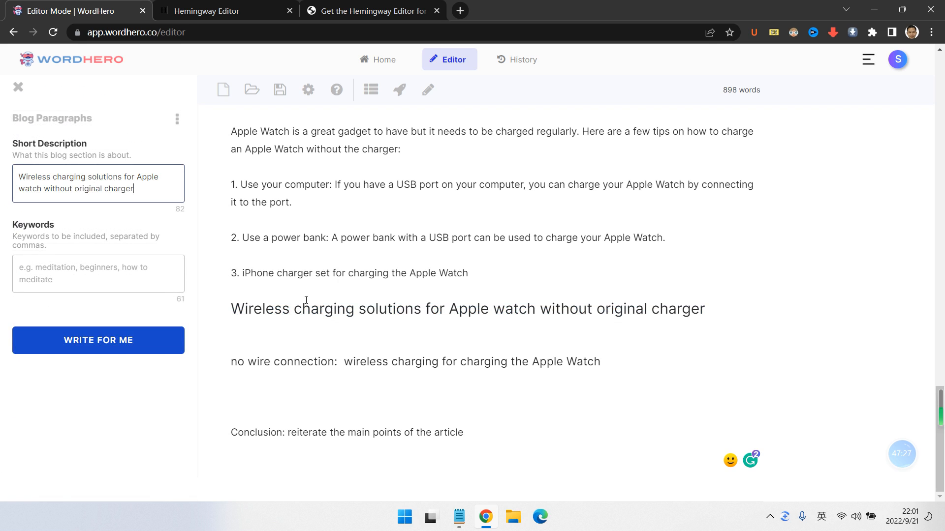
{"action": "left_click_drag", "start_coordinate": [225, 365], "coordinate": [624, 365]}
{"action": "key", "text": "ctrl+c"}
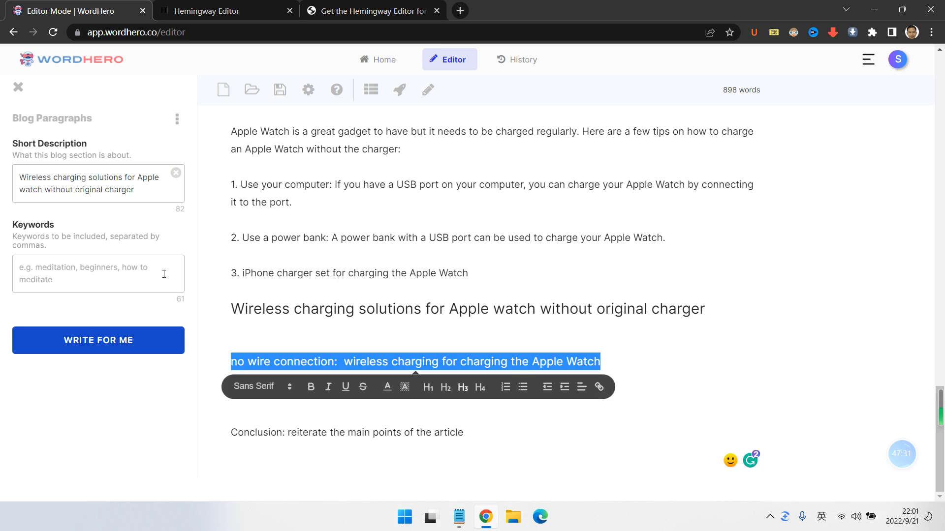
{"action": "left_click", "coordinate": [164, 274]}
{"action": "key", "text": "ctrl+v"}
{"action": "left_click", "coordinate": [130, 341]}
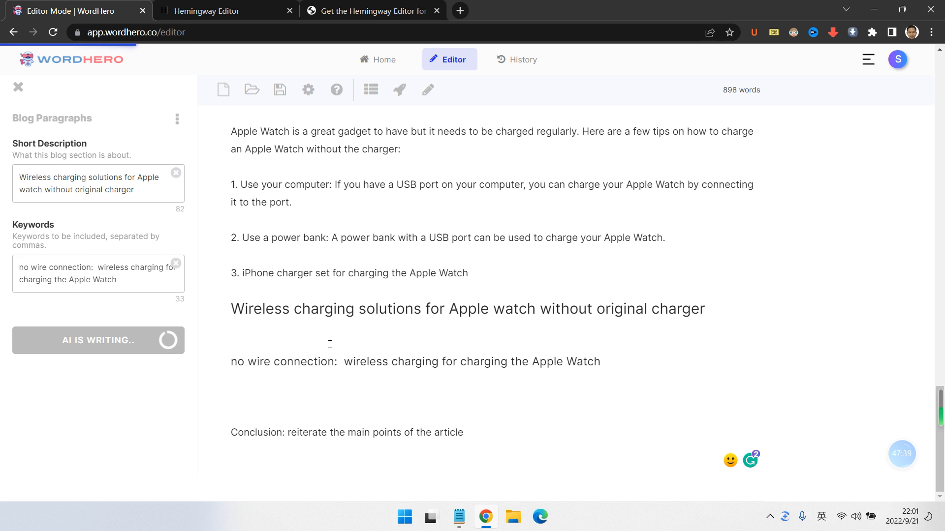
Step: Remove the blank line below the wireless heading and insert the generated wireless charging paragraphs beneath the "no wire connection" line
{"action": "scroll", "coordinate": [329, 344], "scroll_direction": "up", "scroll_amount": 1}
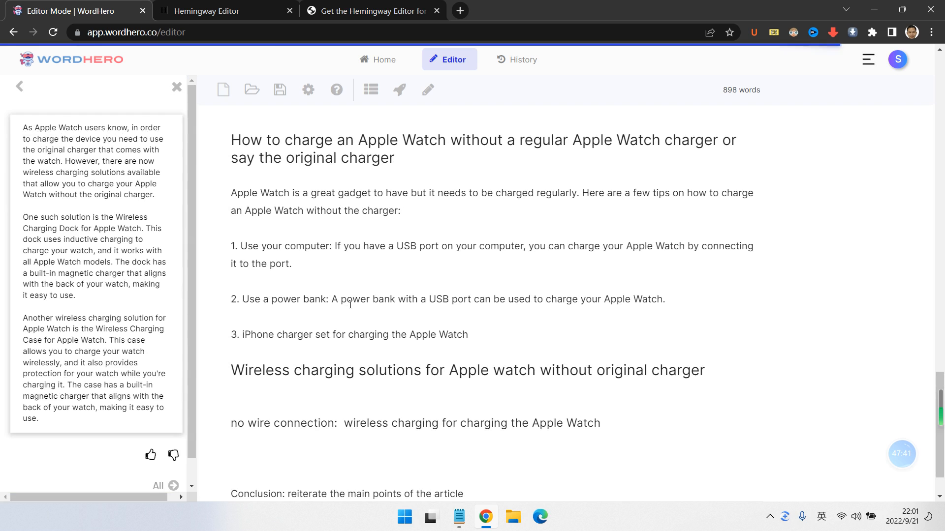
{"action": "left_click", "coordinate": [112, 317]}
{"action": "scroll", "coordinate": [382, 387], "scroll_direction": "down", "scroll_amount": 1}
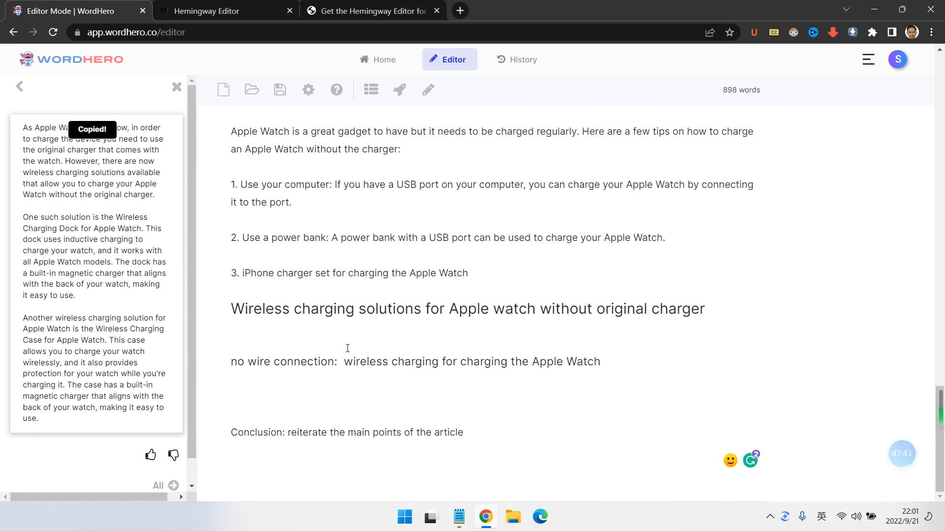
{"action": "left_click", "coordinate": [382, 387]}
{"action": "left_click", "coordinate": [300, 341]}
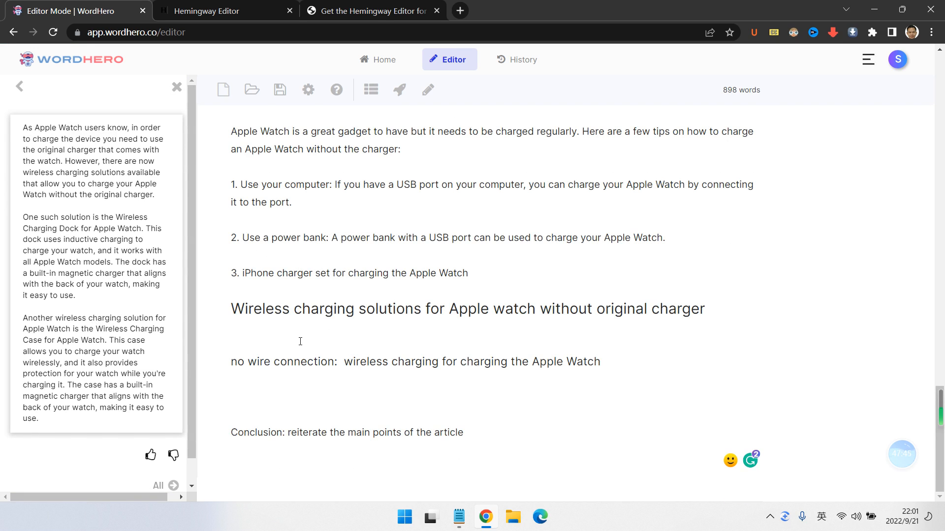
{"action": "key", "text": "Delete"}
{"action": "left_click", "coordinate": [278, 387]}
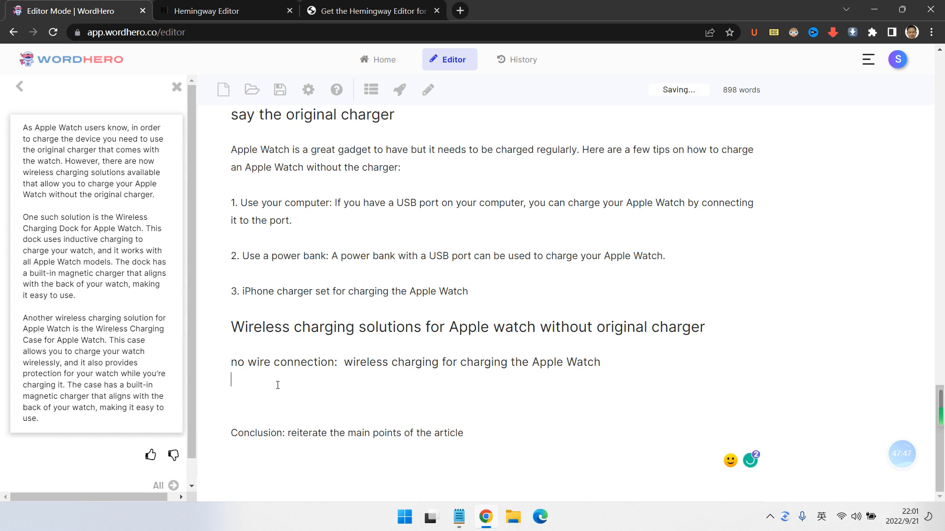
{"action": "key", "text": "ctrl+v"}
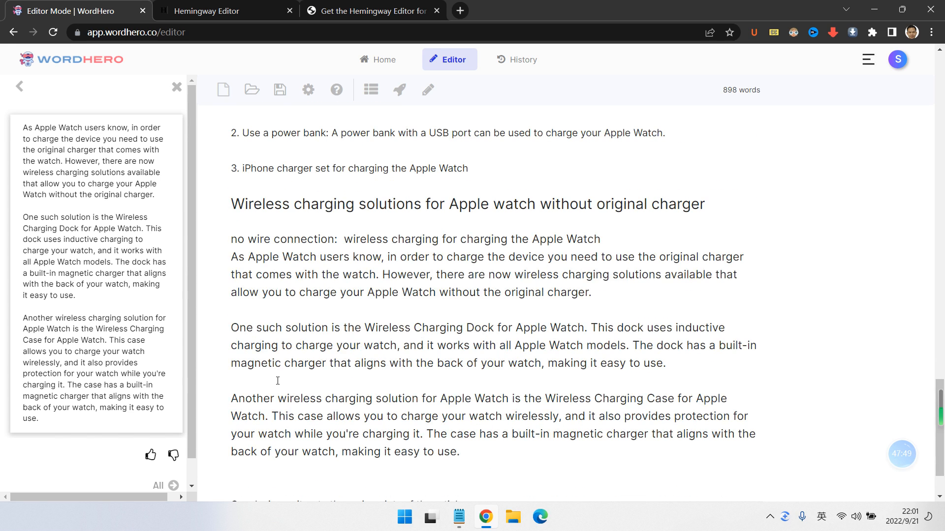
Step: Add a blank line below the "no wire connection" line, then make "Wireless Charging Dock" bold with an orange highlight
{"action": "key", "text": "Return"}
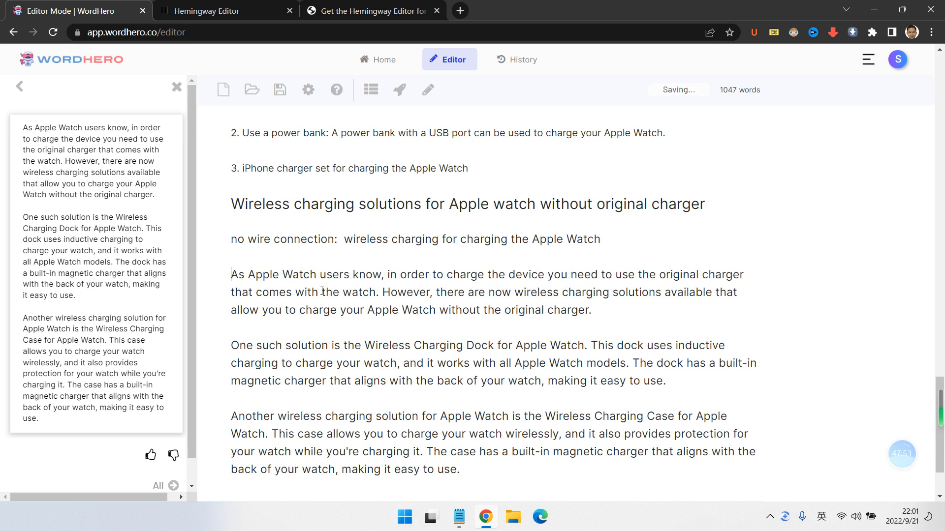
{"action": "scroll", "coordinate": [495, 273], "scroll_direction": "down", "scroll_amount": 1}
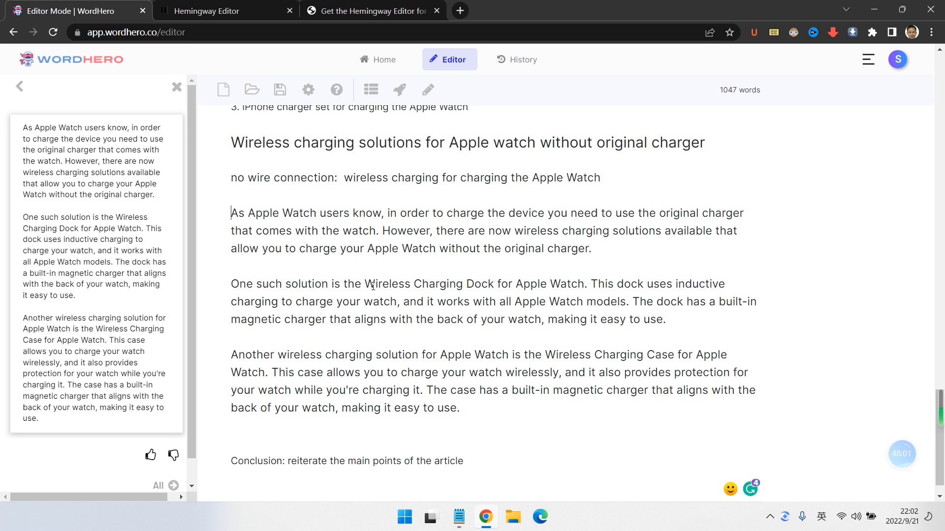
{"action": "left_click_drag", "start_coordinate": [366, 284], "coordinate": [493, 286]}
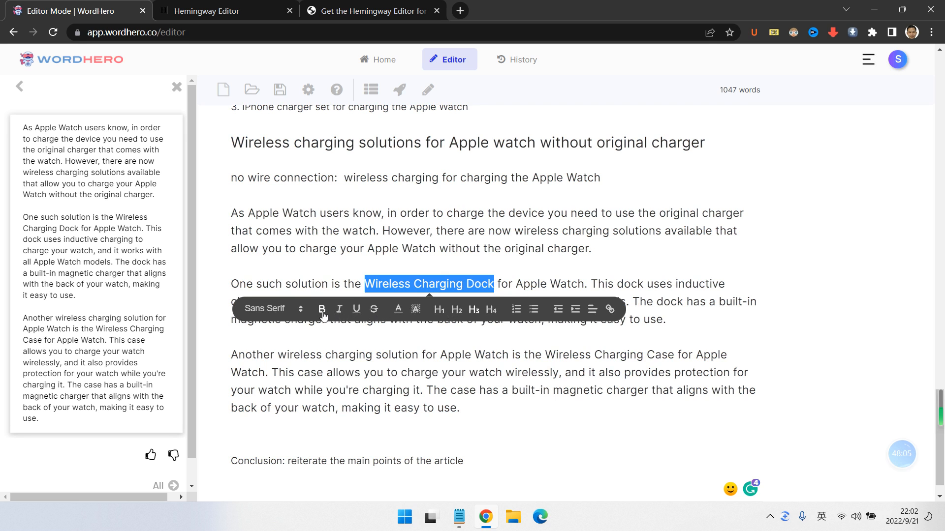
{"action": "left_click", "coordinate": [322, 310]}
{"action": "left_click", "coordinate": [418, 309]}
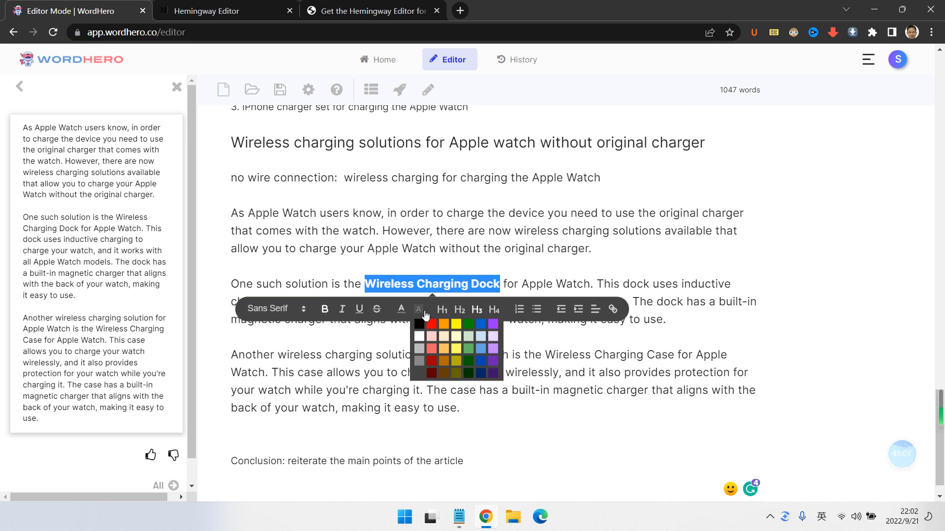
{"action": "left_click", "coordinate": [443, 324]}
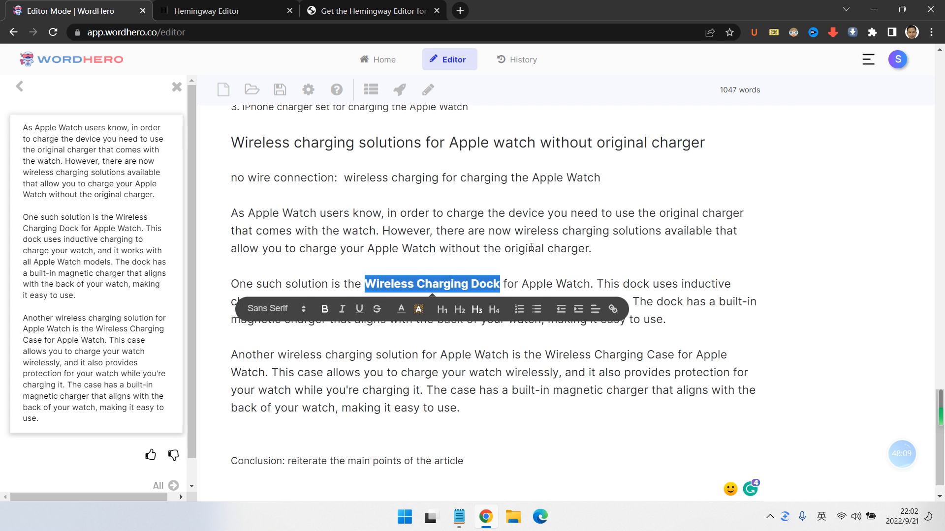
{"action": "left_click", "coordinate": [531, 250]}
Step: Highlight "Wireless Charging Case" in orange in the last wireless charging paragraph
{"action": "scroll", "coordinate": [475, 292], "scroll_direction": "down", "scroll_amount": 1}
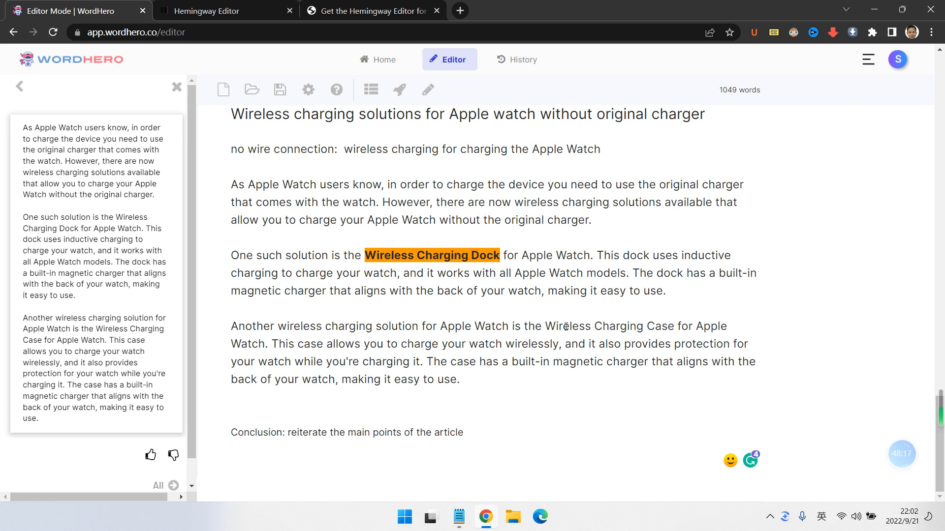
{"action": "left_click_drag", "start_coordinate": [547, 326], "coordinate": [674, 327]}
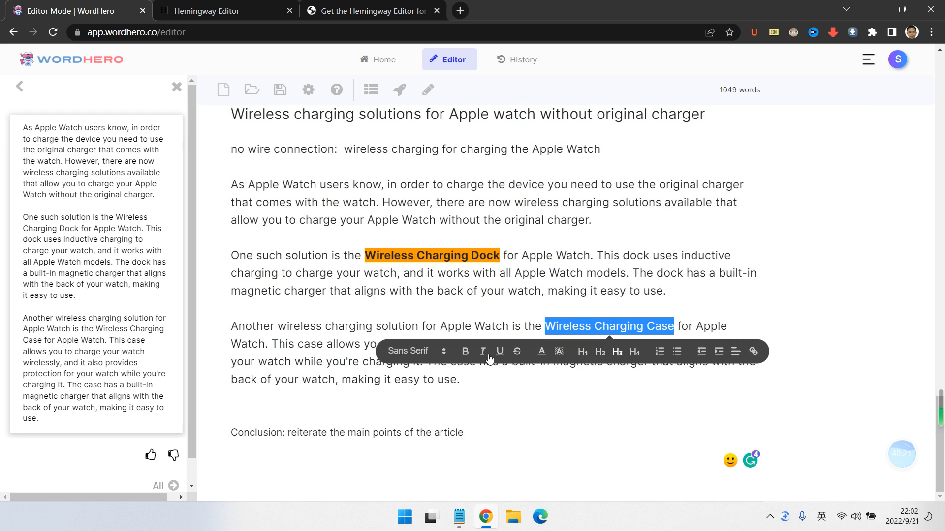
{"action": "left_click", "coordinate": [563, 355]}
{"action": "left_click", "coordinate": [584, 367]}
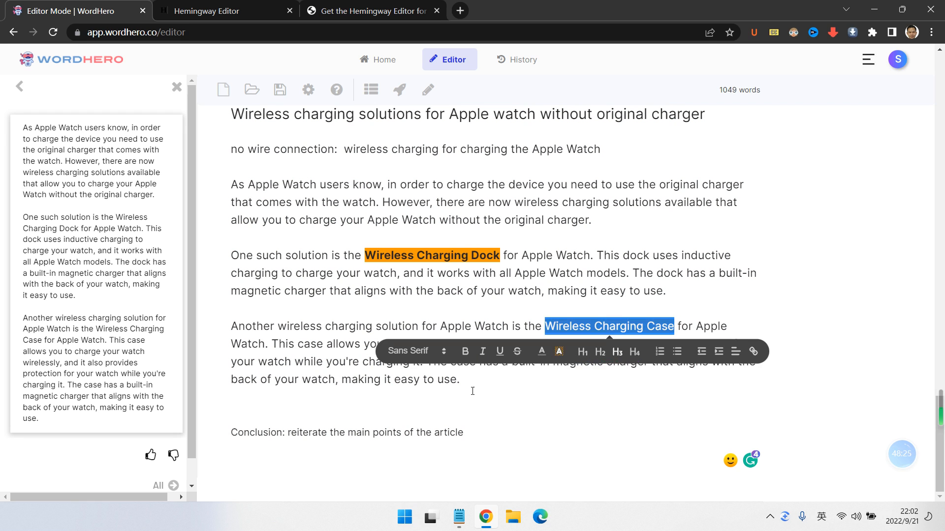
{"action": "left_click", "coordinate": [538, 368]}
{"action": "left_click", "coordinate": [570, 345]}
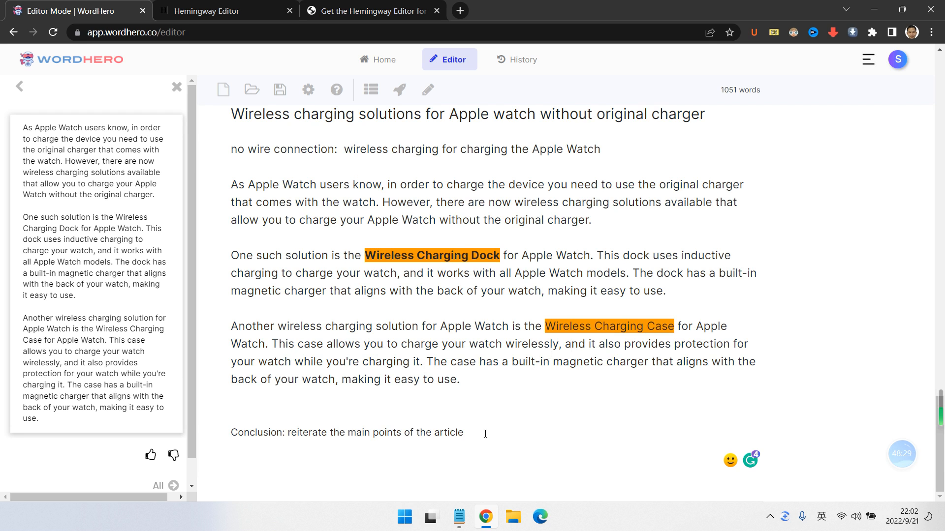
Step: Format the "Conclusion: reiterate the main points of the article" line as Heading 2 and add blank lines below it
{"action": "mouse_move", "coordinate": [466, 433]}
{"action": "left_mouse_down"}
{"action": "mouse_move", "coordinate": [232, 432]}
{"action": "mouse_move", "coordinate": [470, 433]}
{"action": "left_mouse_up"}
{"action": "left_click", "coordinate": [235, 433]}
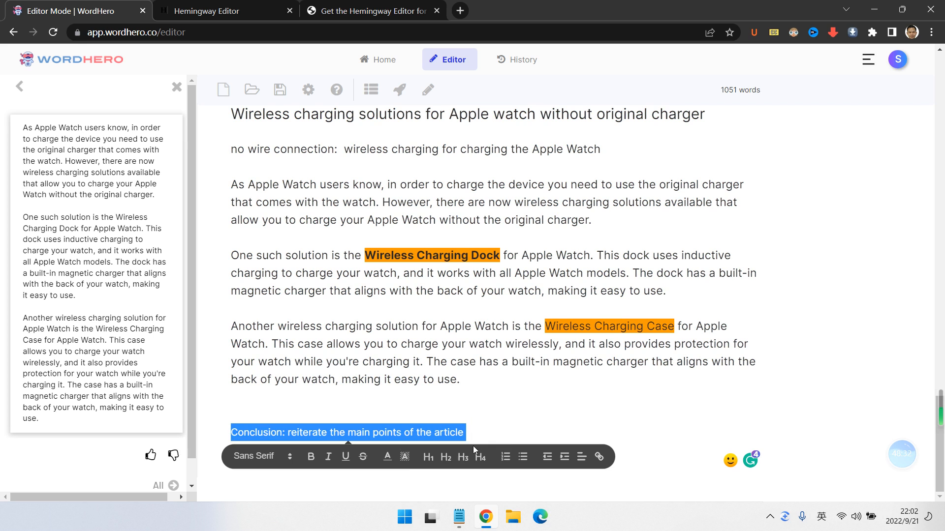
{"action": "left_click", "coordinate": [446, 457]}
{"action": "left_click", "coordinate": [560, 414]}
{"action": "left_click", "coordinate": [584, 432]}
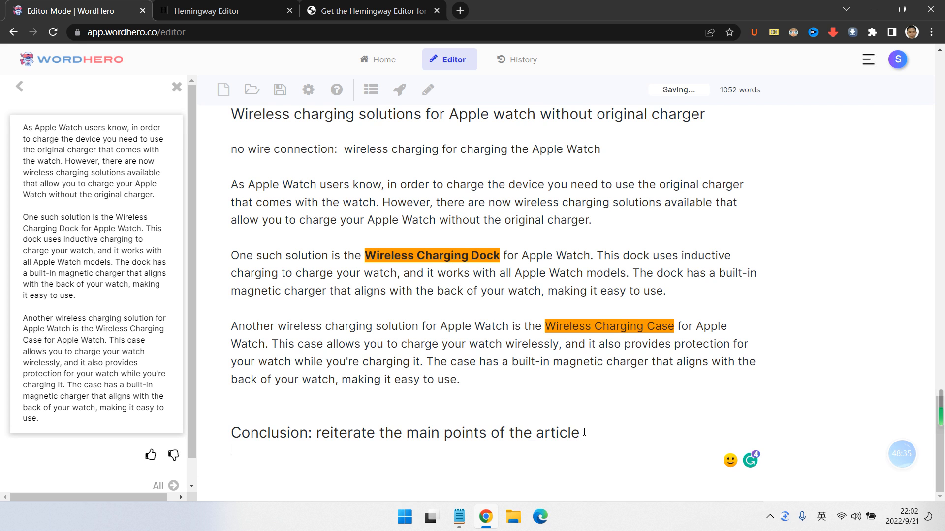
{"action": "key", "text": "Return"}
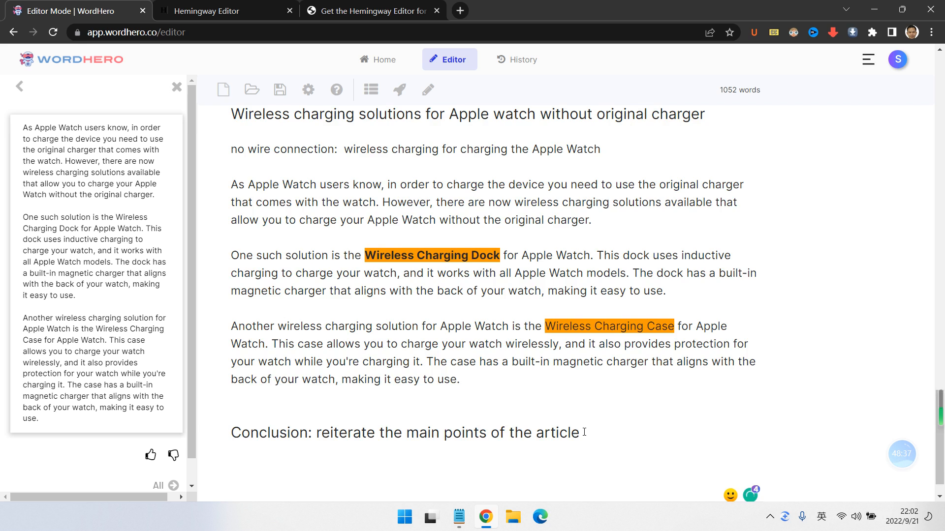
Step: Copy the "Use your computer" tip, without its number, into the short description of the Blog Paragraphs tool
{"action": "scroll", "coordinate": [584, 432], "scroll_direction": "up", "scroll_amount": 5}
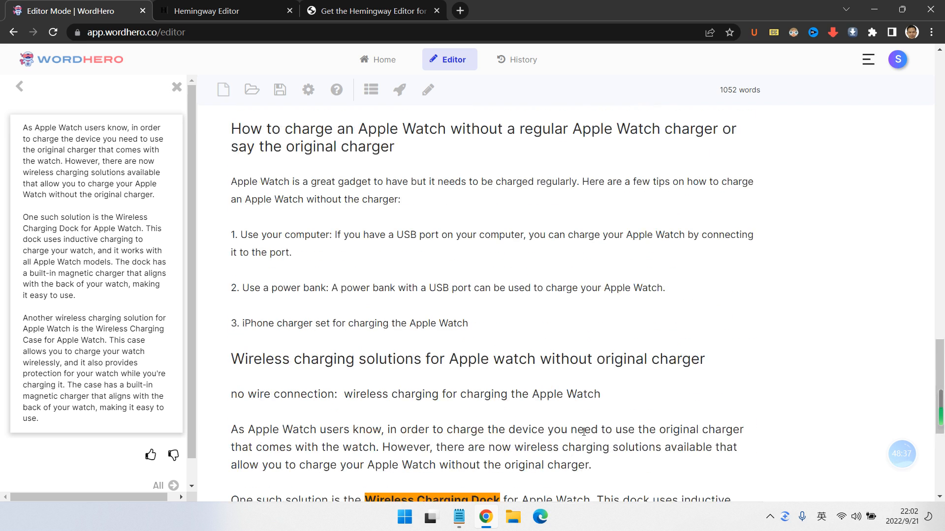
{"action": "left_click", "coordinate": [176, 88]}
{"action": "scroll", "coordinate": [292, 318], "scroll_direction": "up", "scroll_amount": 3}
{"action": "scroll", "coordinate": [292, 317], "scroll_direction": "down", "scroll_amount": 1}
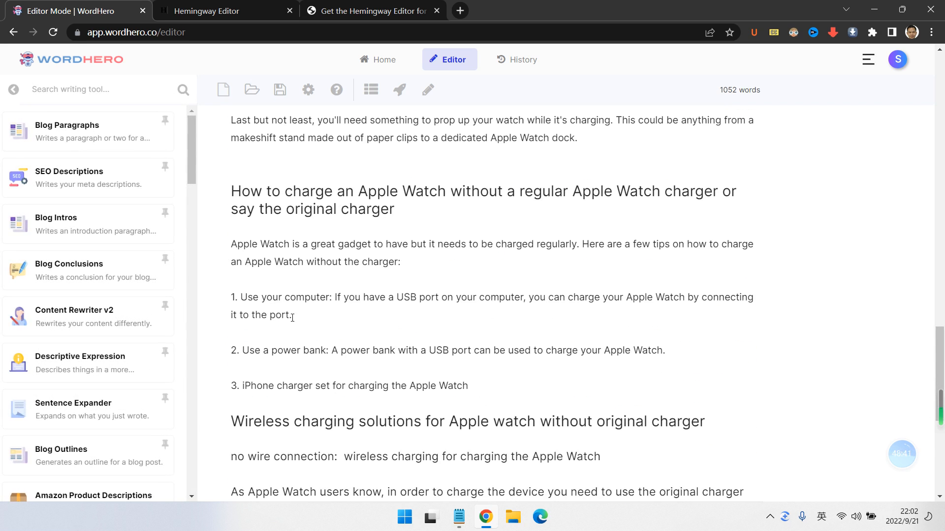
{"action": "left_click_drag", "start_coordinate": [293, 318], "coordinate": [256, 294]}
{"action": "key", "text": "ctrl+c"}
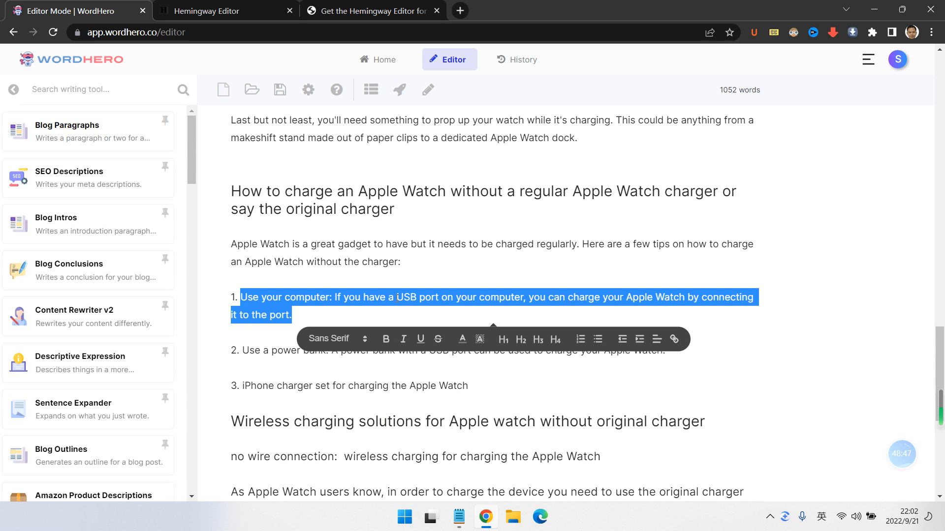
{"action": "left_click", "coordinate": [87, 128]}
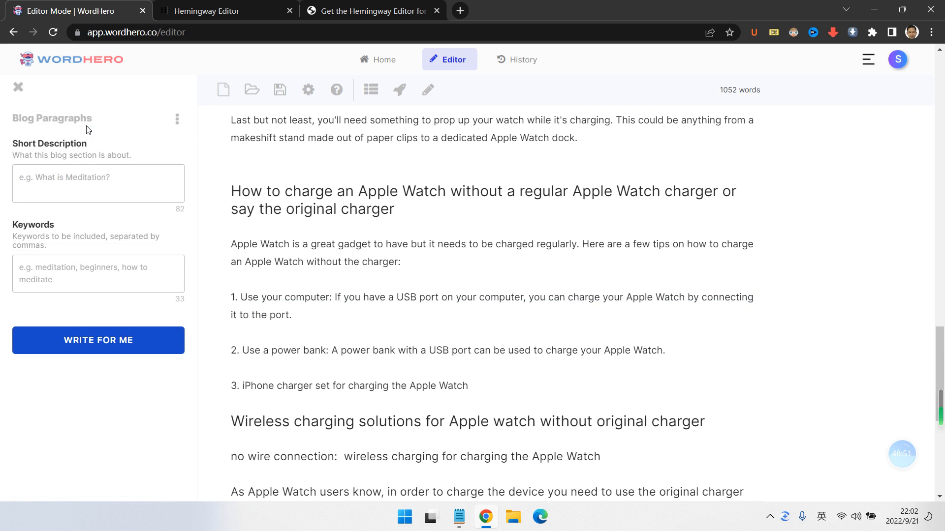
{"action": "left_click", "coordinate": [82, 180]}
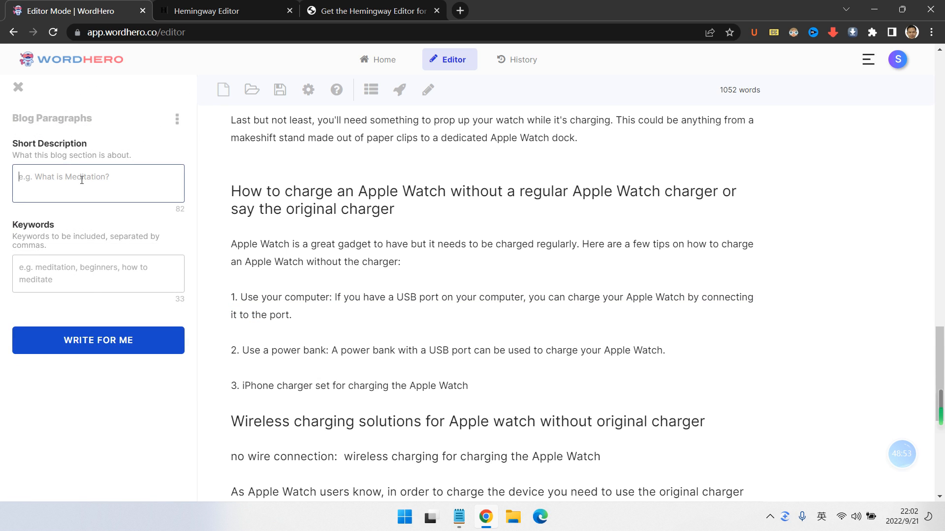
{"action": "key", "text": "ctrl+v"}
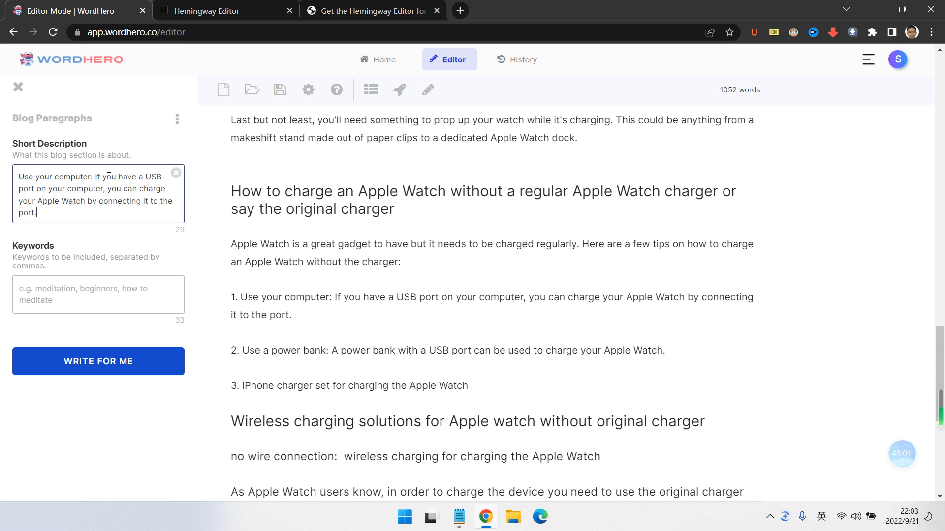
Step: Enter the keywords "usb charging, Compatible" and generate the blog paragraphs
{"action": "left_click", "coordinate": [75, 297]}
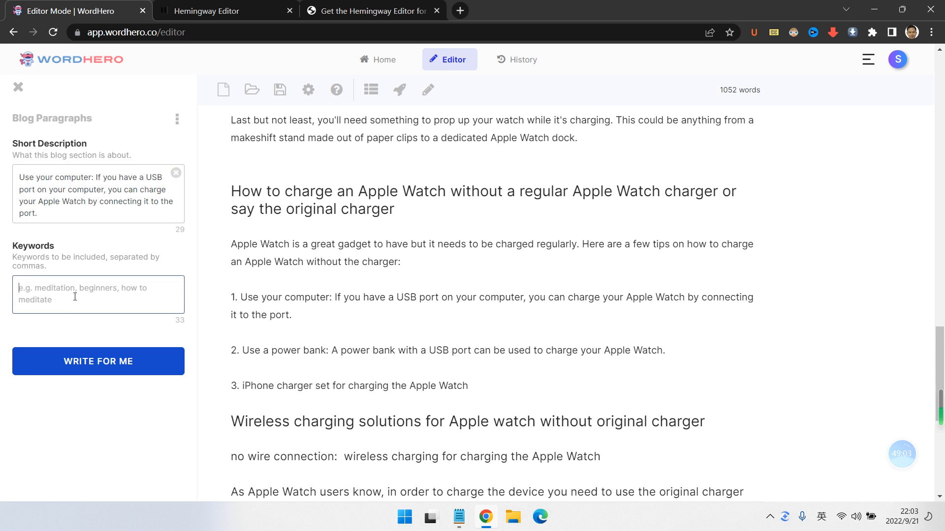
{"action": "type", "text": "usb"}
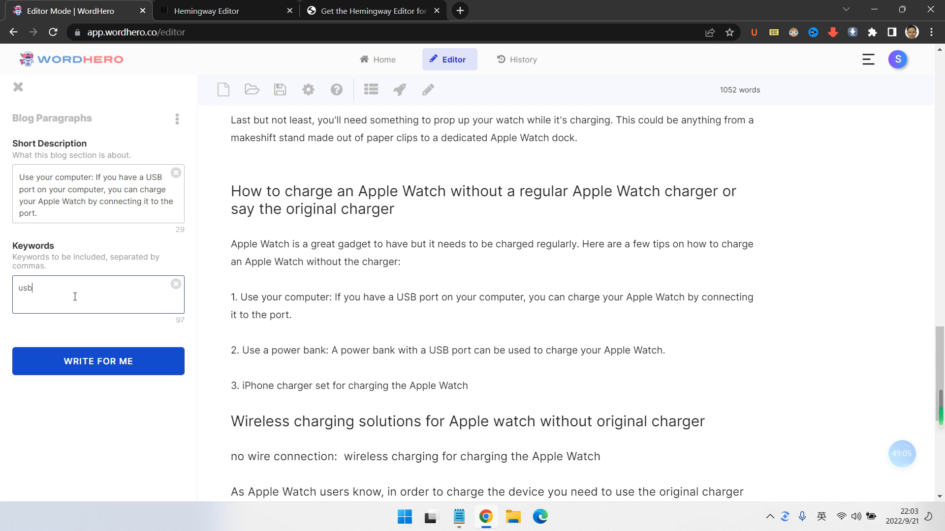
{"action": "type", "text": " charging,"}
{"action": "type", "text": "Compatible"}
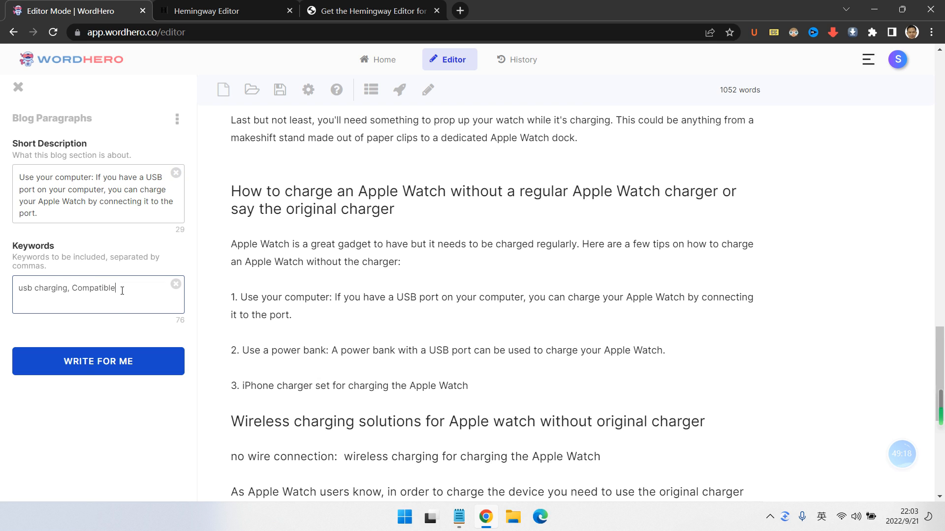
{"action": "left_click", "coordinate": [91, 364]}
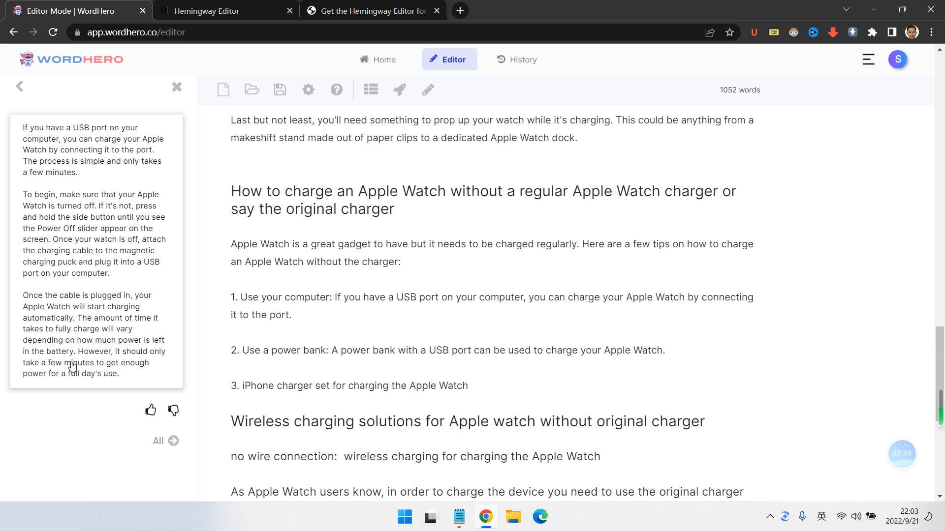
Step: Copy the generated USB charging paragraphs and insert them on a new line beneath the "Use your computer" tip
{"action": "left_click", "coordinate": [107, 305]}
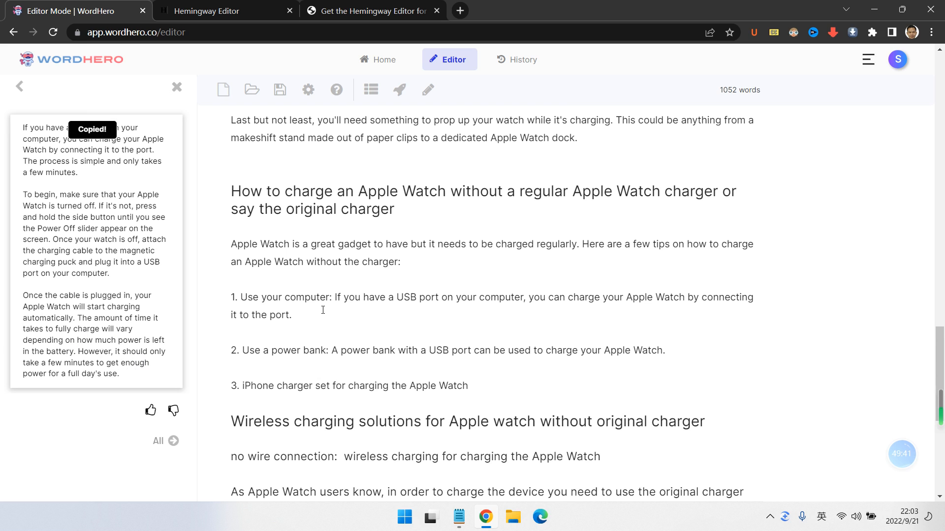
{"action": "left_click", "coordinate": [323, 310]}
{"action": "key", "text": "Return"}
{"action": "key", "text": "ctrl+v"}
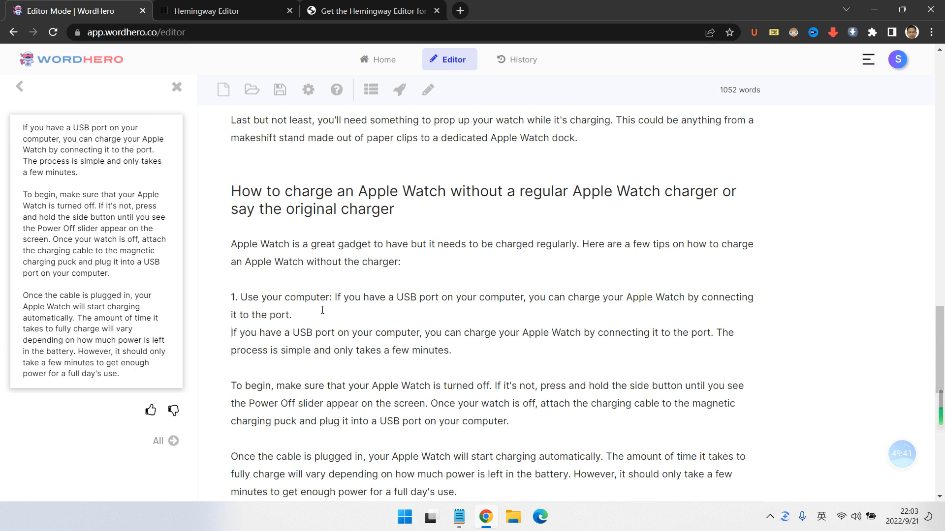
Step: Delete the original "Use your computer" sentence so the inserted USB port paragraph directly follows the number "1."
{"action": "left_click_drag", "start_coordinate": [314, 309], "coordinate": [246, 298]}
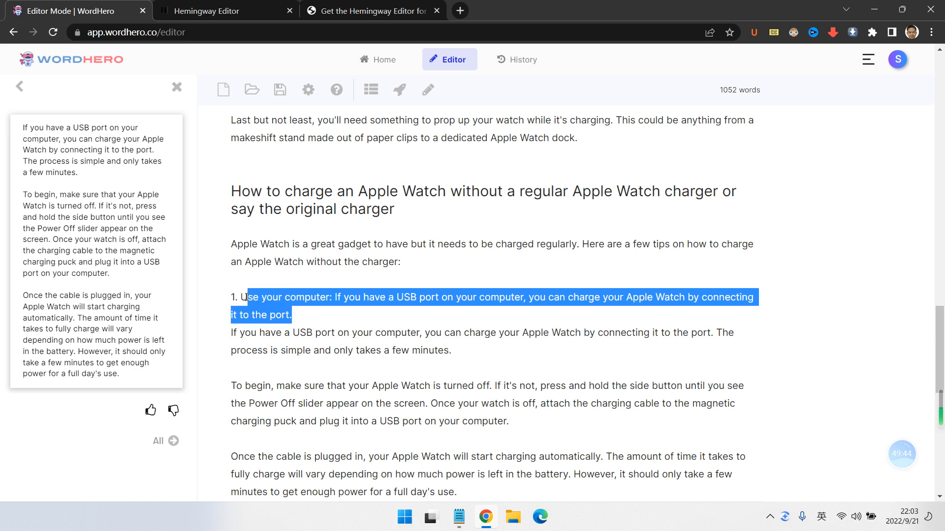
{"action": "left_click", "coordinate": [334, 311]}
{"action": "scroll", "coordinate": [351, 304], "scroll_direction": "down", "scroll_amount": 3}
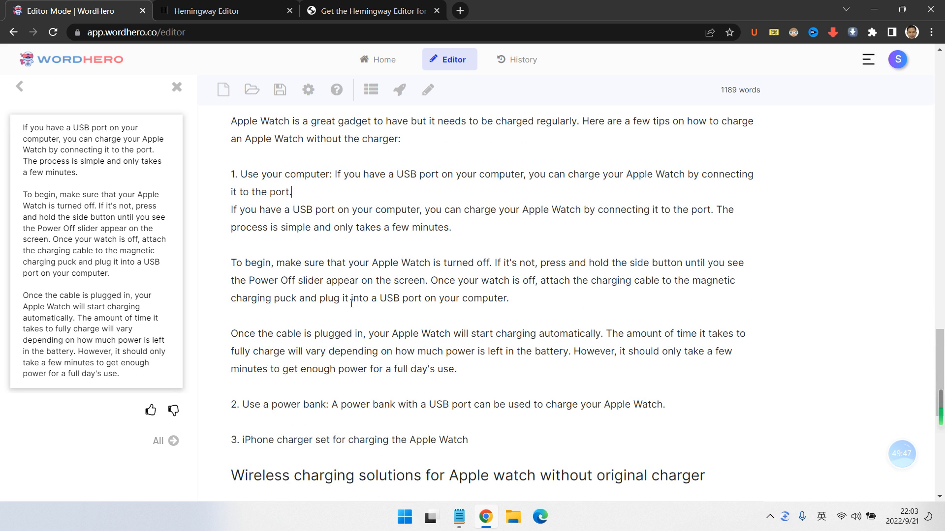
{"action": "scroll", "coordinate": [351, 304], "scroll_direction": "up", "scroll_amount": 1}
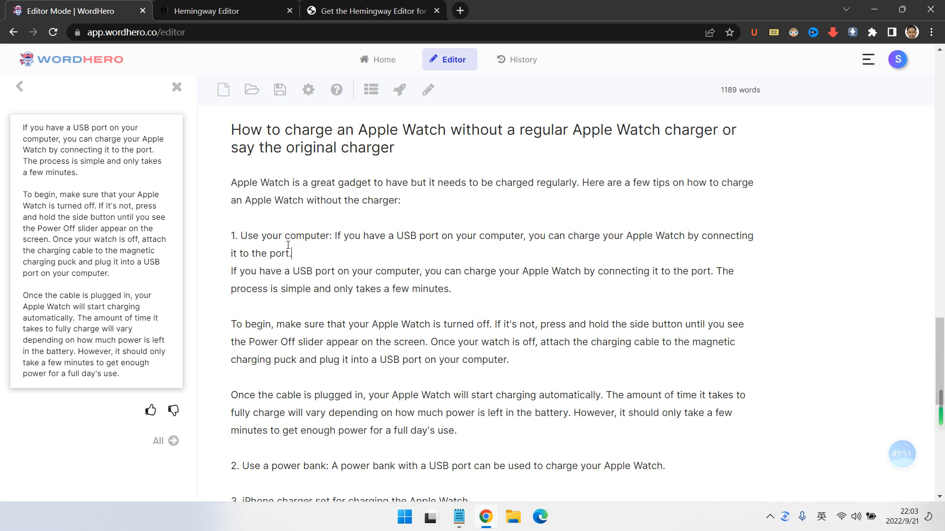
{"action": "left_click_drag", "start_coordinate": [296, 247], "coordinate": [241, 241]}
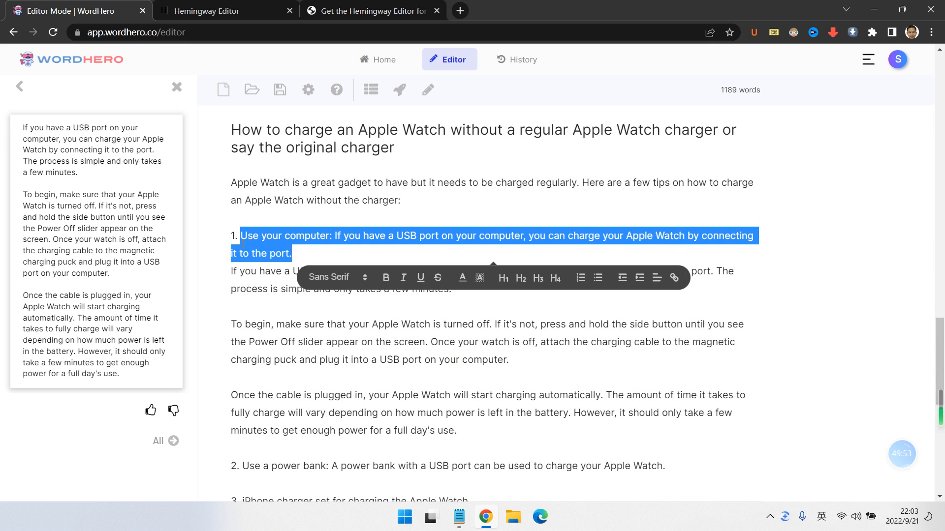
{"action": "key", "text": "BackSpace"}
{"action": "key", "text": "Delete"}
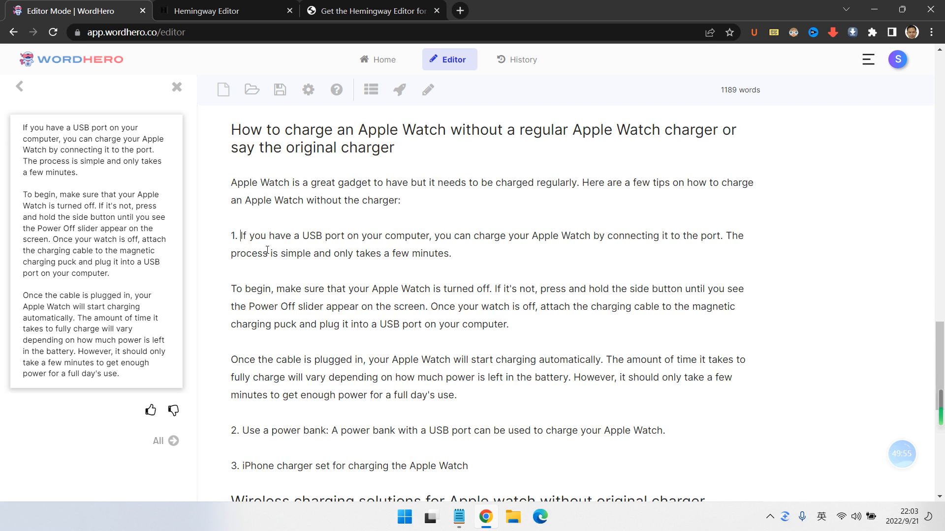
Step: Copy the "Use a power bank" tip, without its number, into the short description of a new Blog Paragraphs request
{"action": "scroll", "coordinate": [338, 289], "scroll_direction": "down", "scroll_amount": 2}
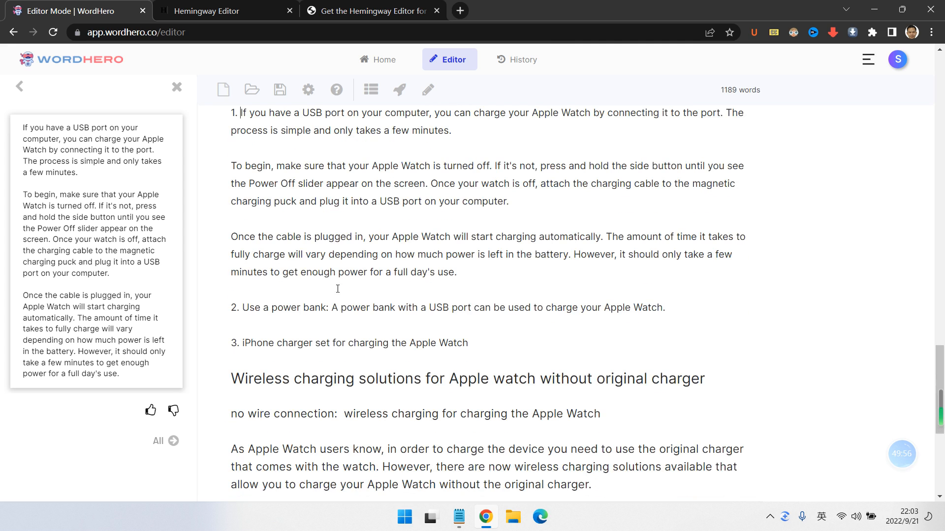
{"action": "left_click", "coordinate": [176, 87]}
{"action": "left_click_drag", "start_coordinate": [245, 309], "coordinate": [665, 308]}
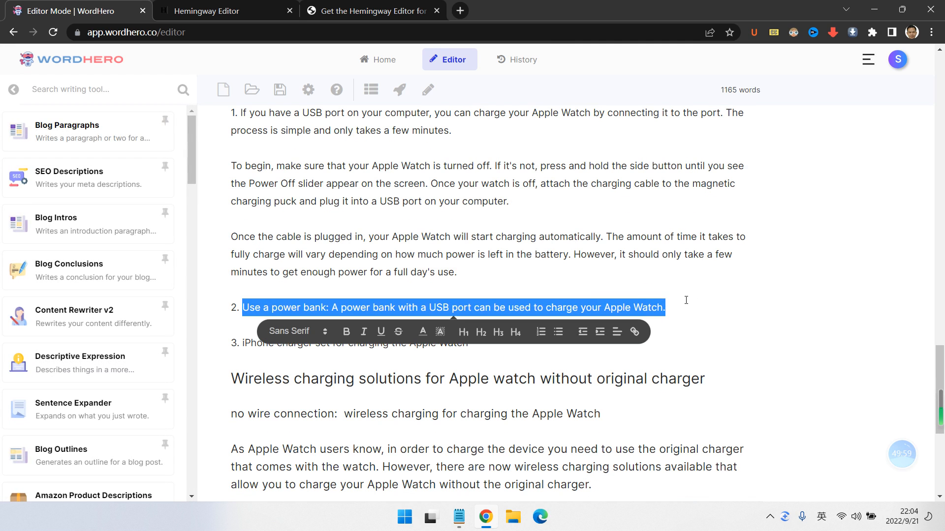
{"action": "left_click", "coordinate": [92, 143]}
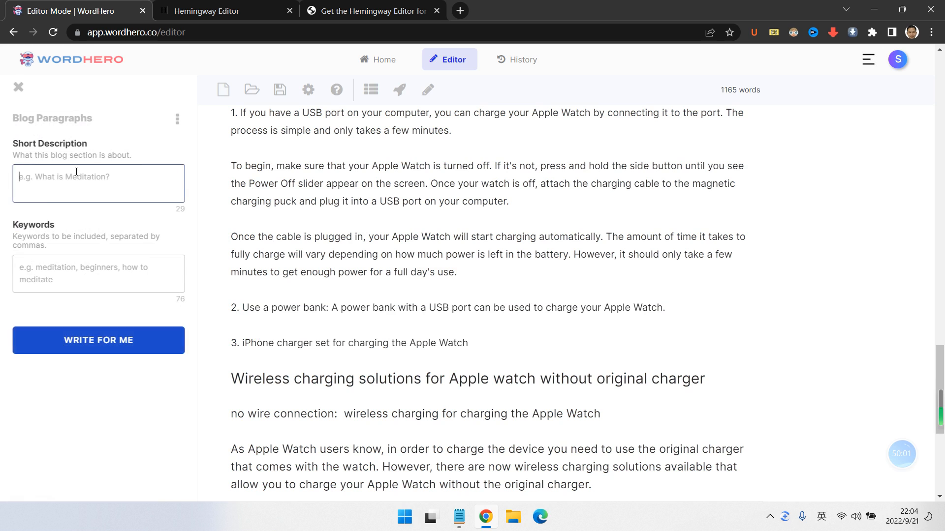
Step: Enter the keywords "power bank, enough power, portable" and generate the blog paragraphs
{"action": "left_click", "coordinate": [105, 280]}
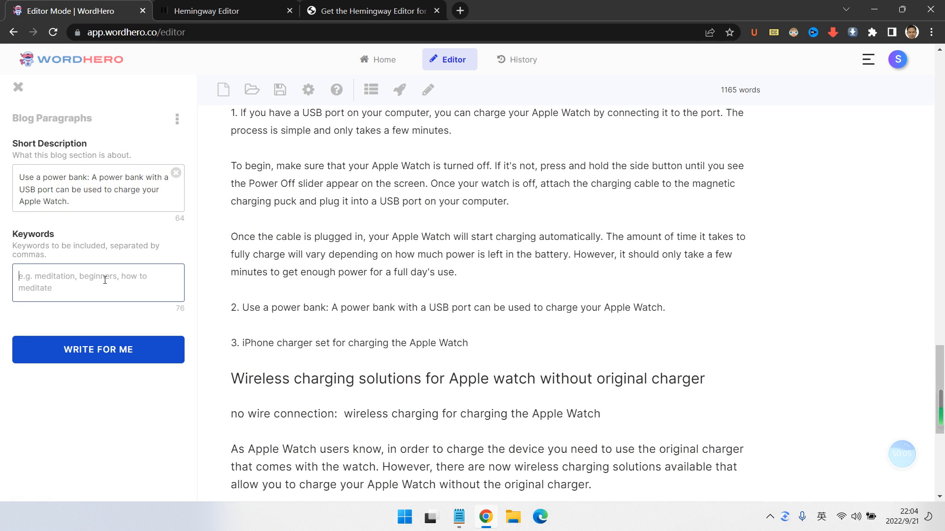
{"action": "type", "text": "pwoer"}
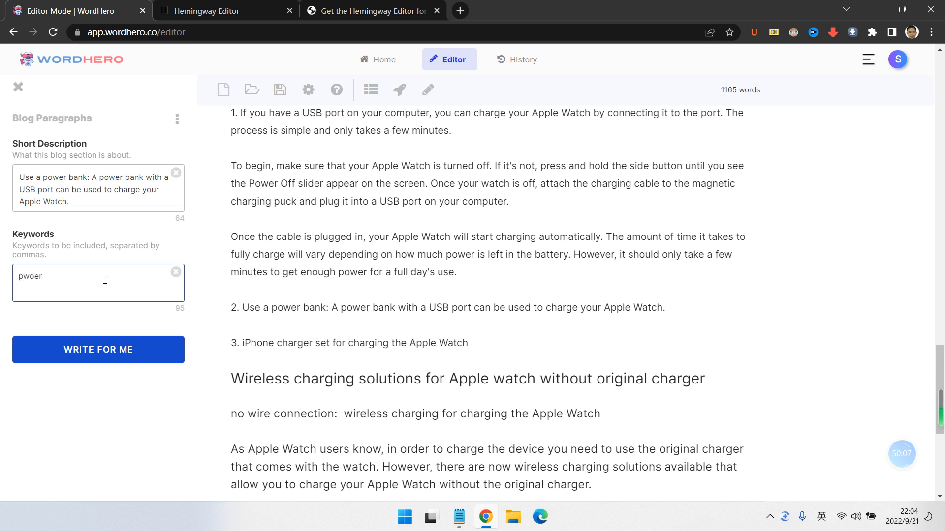
{"action": "key", "text": "BackSpace"}
{"action": "type", "text": "ower"}
{"action": "type", "text": "bank,"}
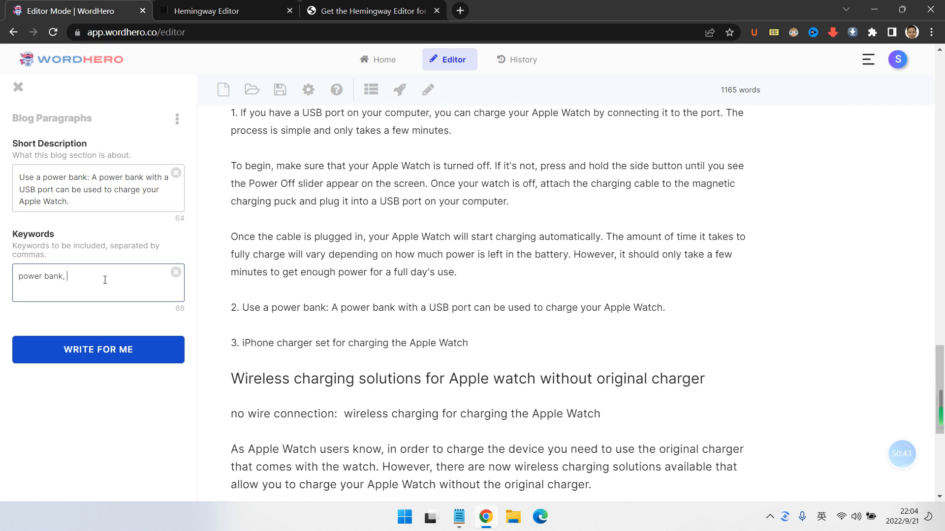
{"action": "type", "text": "enough power, portable"}
{"action": "left_click", "coordinate": [129, 348]}
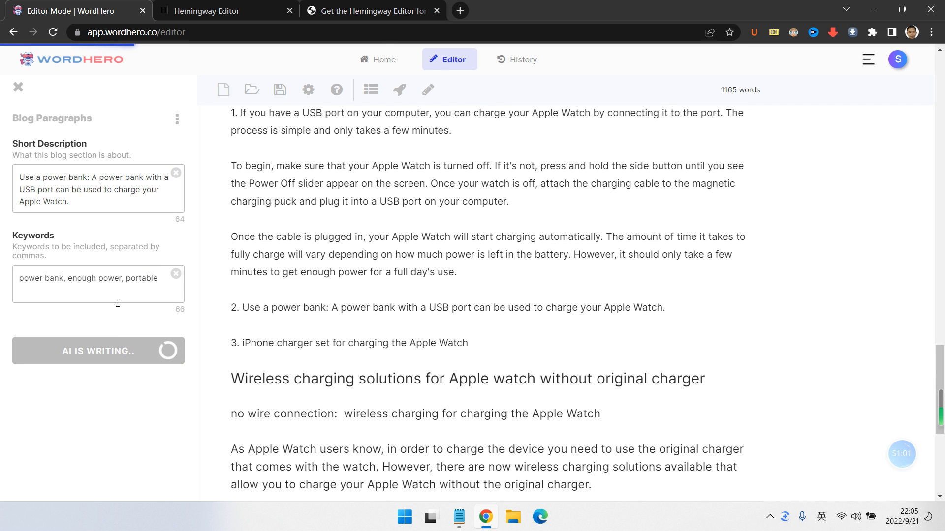
Step: Copy the generated power bank paragraph and insert it beneath the "Use a power bank" tip, separated by an empty line
{"action": "left_click", "coordinate": [85, 174]}
{"action": "left_click", "coordinate": [358, 320]}
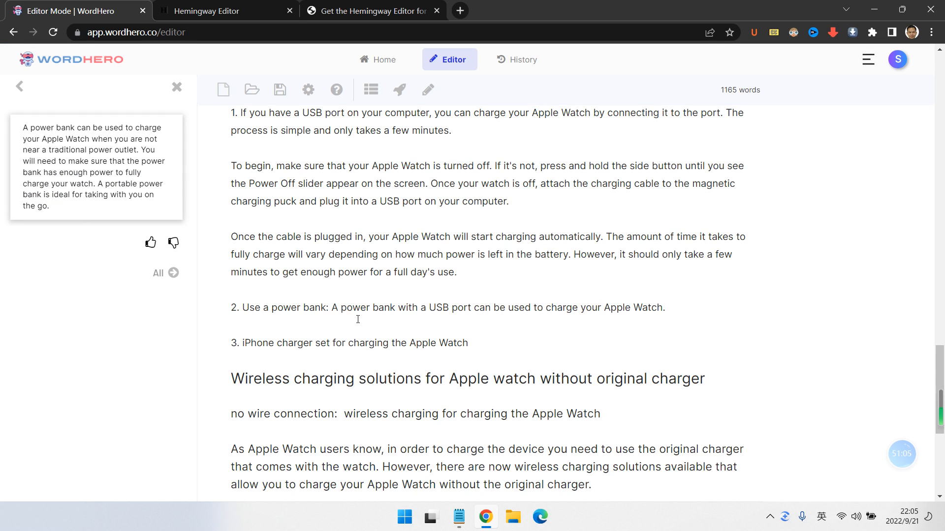
{"action": "scroll", "coordinate": [357, 320], "scroll_direction": "up", "scroll_amount": 1}
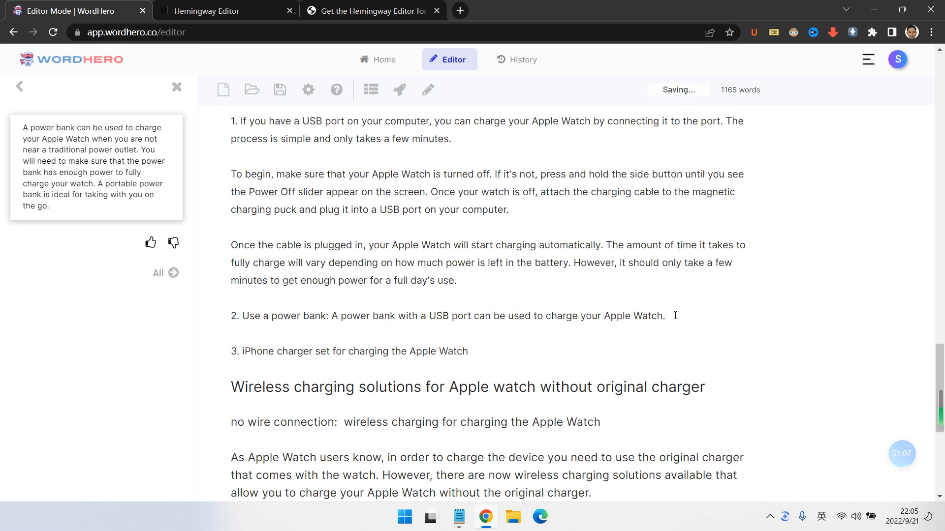
{"action": "key", "text": "Return"}
{"action": "type", "text": "A power bank can be used to charge your Apple Watch when you are not near a traditional power outlet. You will need to make sure that the power bank has enough power to fully charge your watch. A portable power bank is ideal for taking with you on the go."}
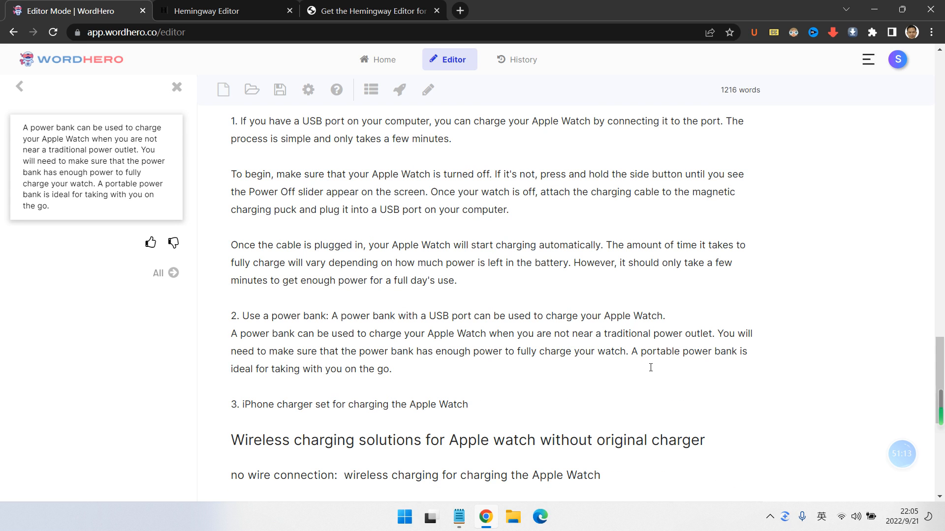
{"action": "key", "text": "Return"}
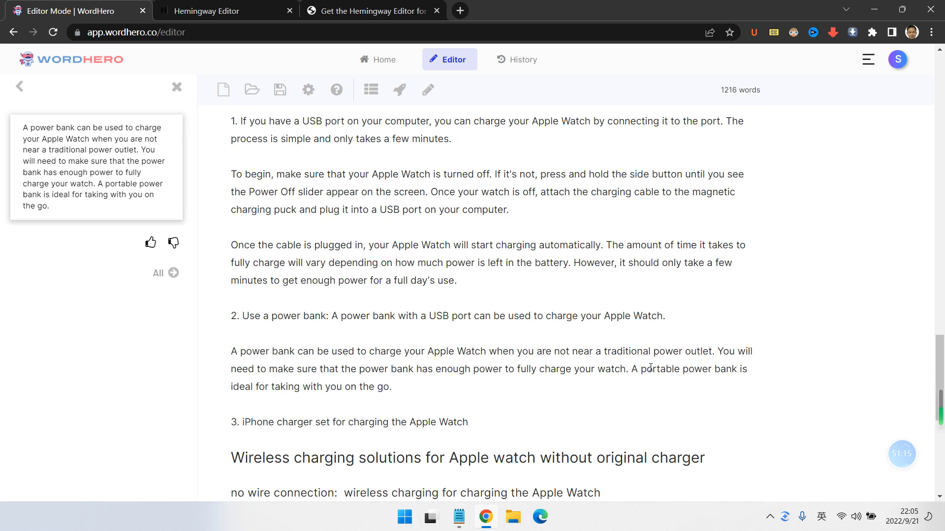
{"action": "scroll", "coordinate": [664, 368], "scroll_direction": "down", "scroll_amount": 1}
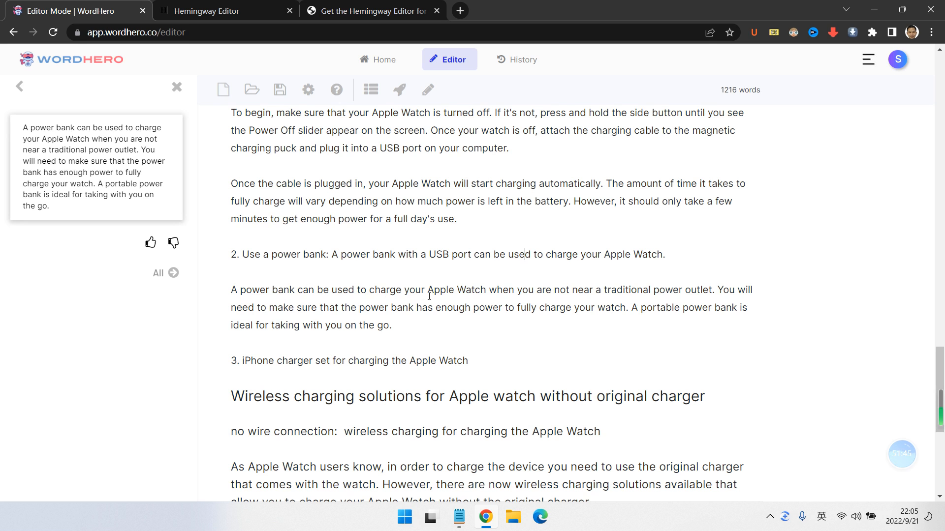
{"action": "left_click_drag", "start_coordinate": [428, 291], "coordinate": [485, 284]}
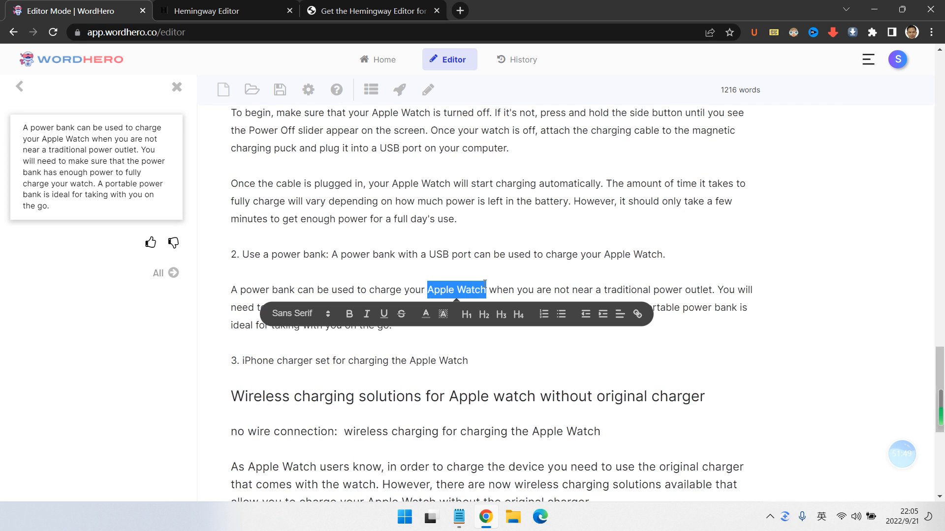
{"action": "left_click", "coordinate": [439, 290]}
{"action": "double_click", "coordinate": [439, 290]}
{"action": "left_click", "coordinate": [466, 290]}
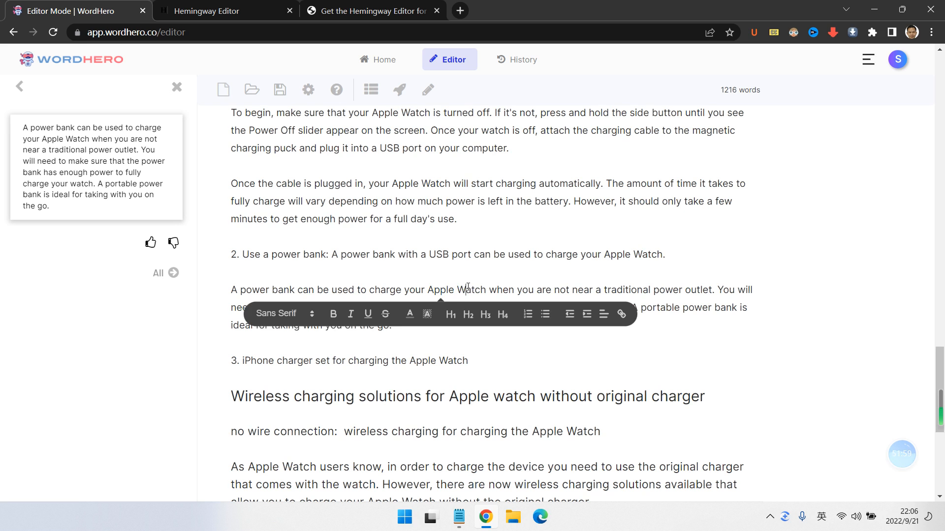
{"action": "double_click", "coordinate": [470, 289]}
{"action": "left_click", "coordinate": [535, 270]}
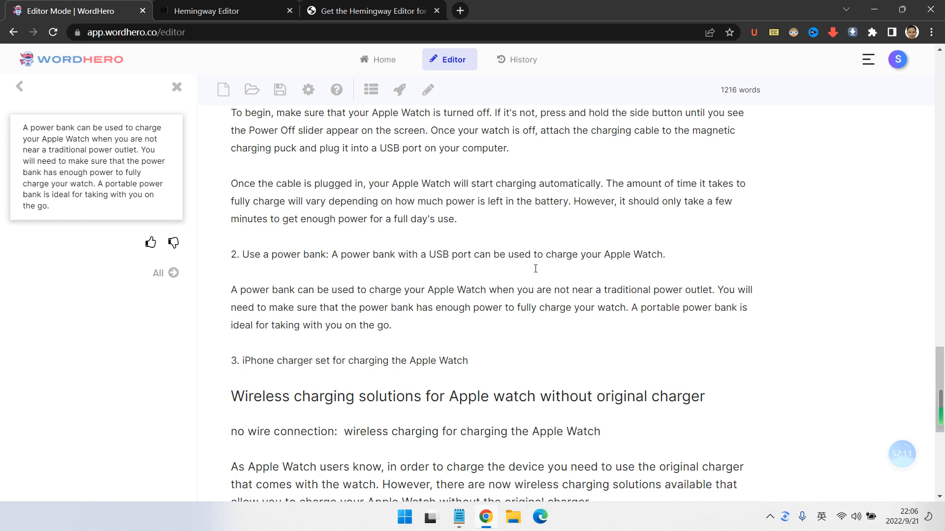
Step: Add an empty line below the iPhone charger tip and copy its text, without the number, into a new Blog Paragraphs request's short description
{"action": "left_click", "coordinate": [177, 87]}
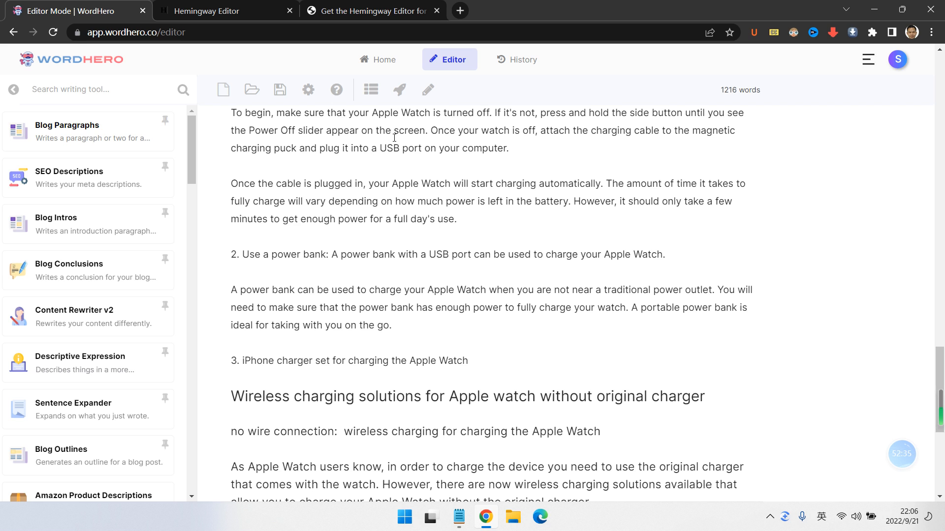
{"action": "scroll", "coordinate": [394, 138], "scroll_direction": "up", "scroll_amount": 1}
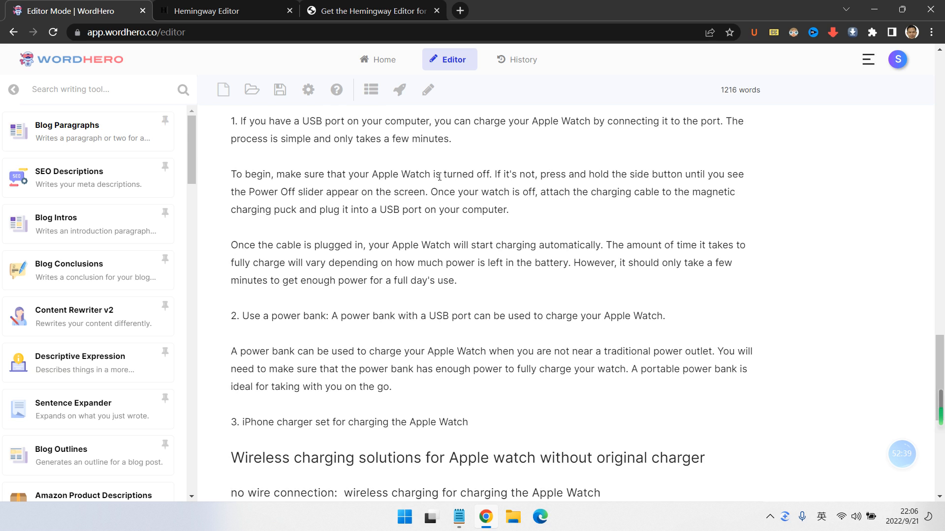
{"action": "scroll", "coordinate": [486, 332], "scroll_direction": "down", "scroll_amount": 1}
{"action": "left_click", "coordinate": [486, 361]}
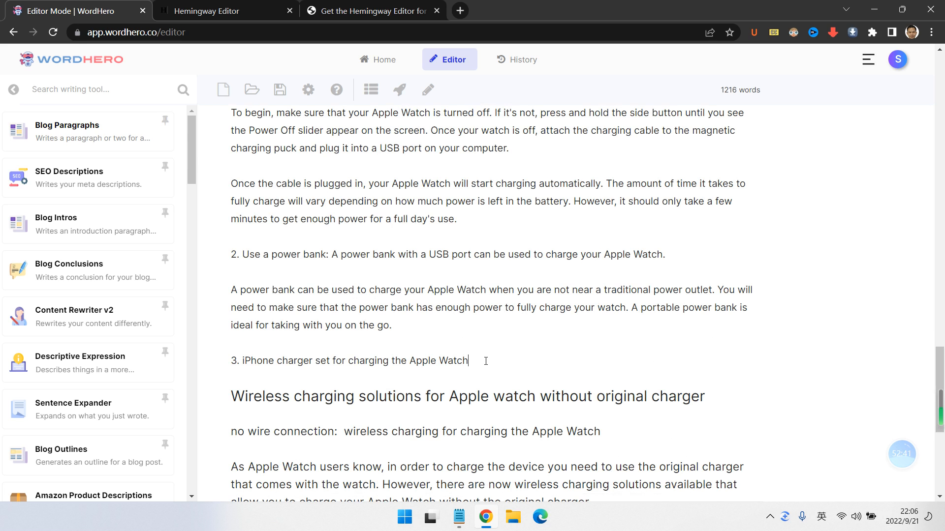
{"action": "key", "text": "Return"}
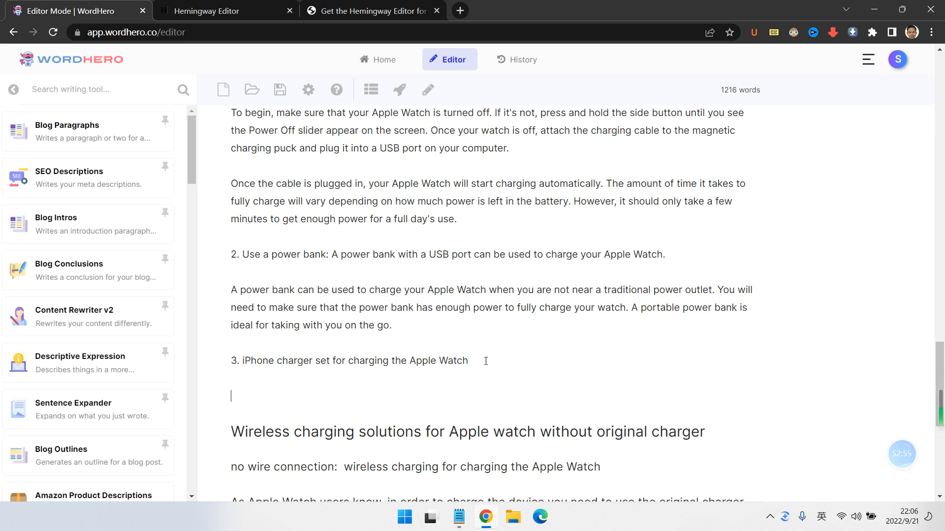
{"action": "left_click_drag", "start_coordinate": [243, 360], "coordinate": [471, 353]}
{"action": "key", "text": "ctrl+c"}
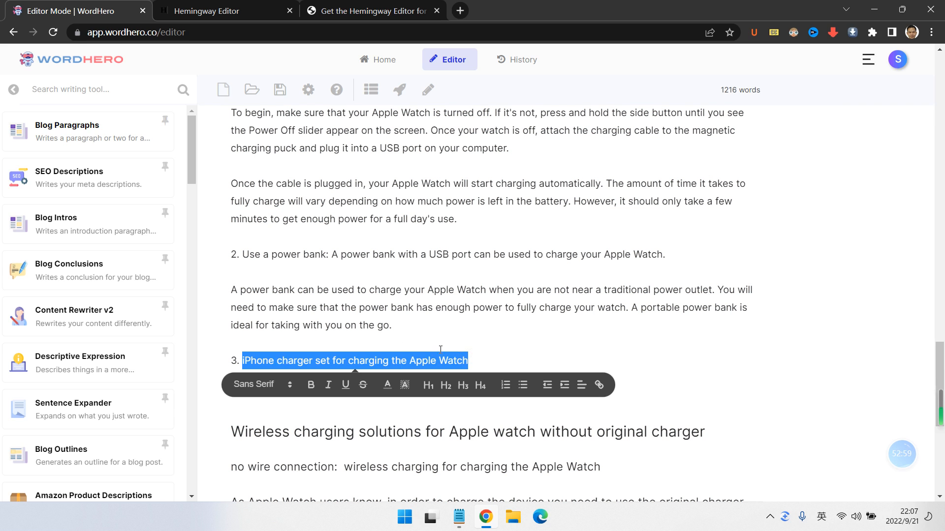
{"action": "left_click", "coordinate": [440, 349]}
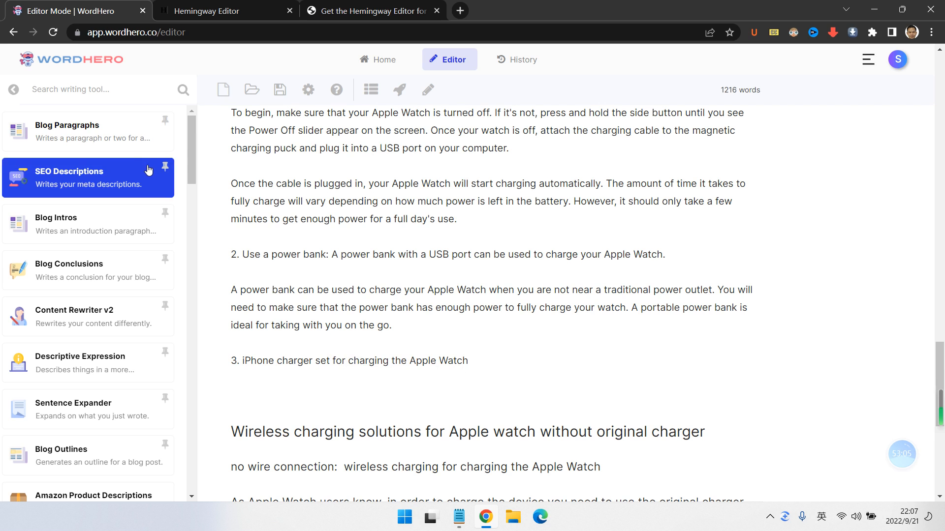
{"action": "left_click", "coordinate": [124, 136]}
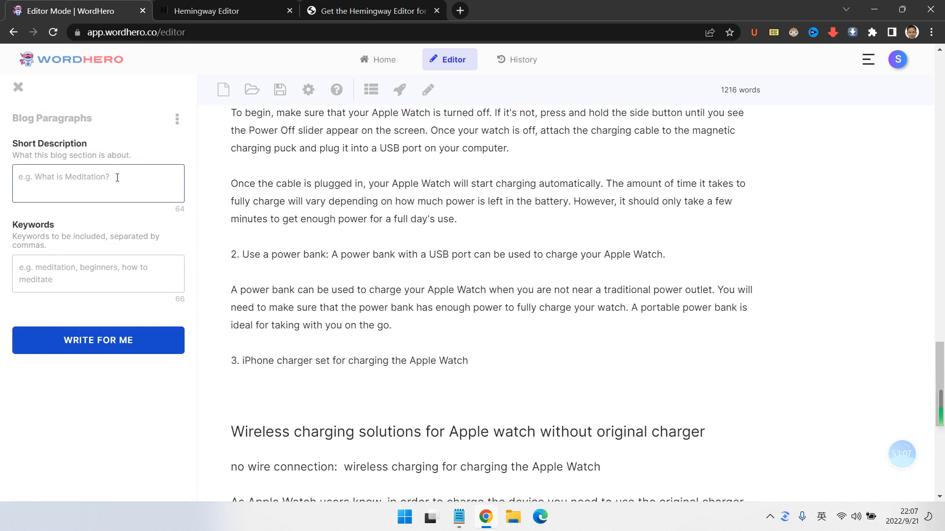
{"action": "key", "text": "ctrl+v"}
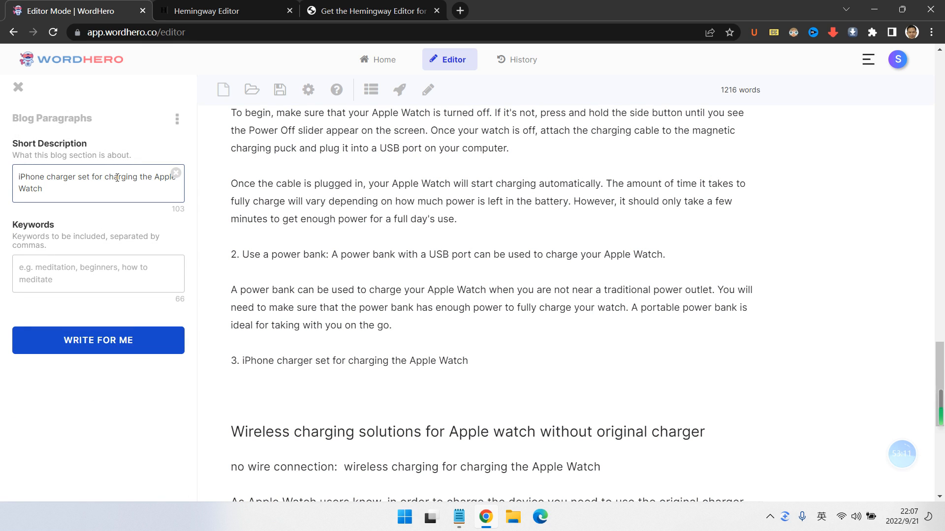
{"action": "left_click", "coordinate": [95, 257]}
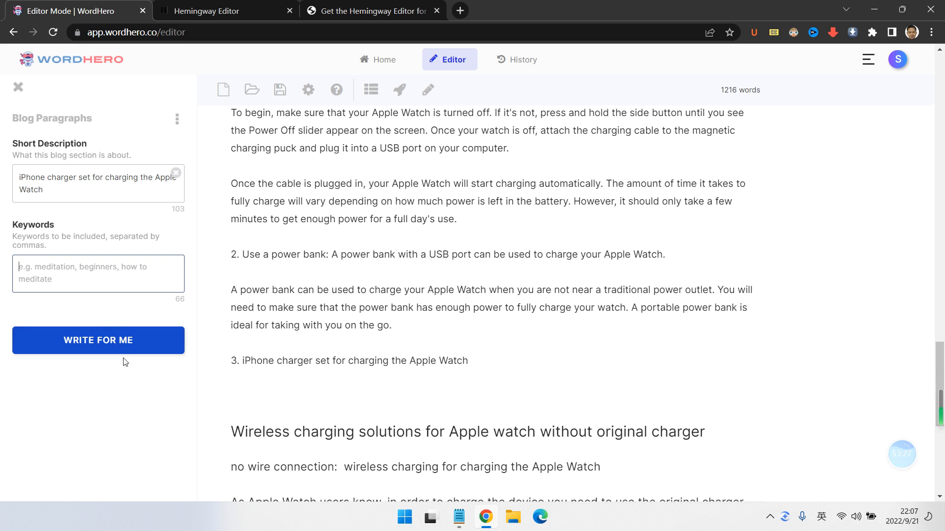
{"action": "left_click_drag", "start_coordinate": [280, 363], "coordinate": [243, 363]}
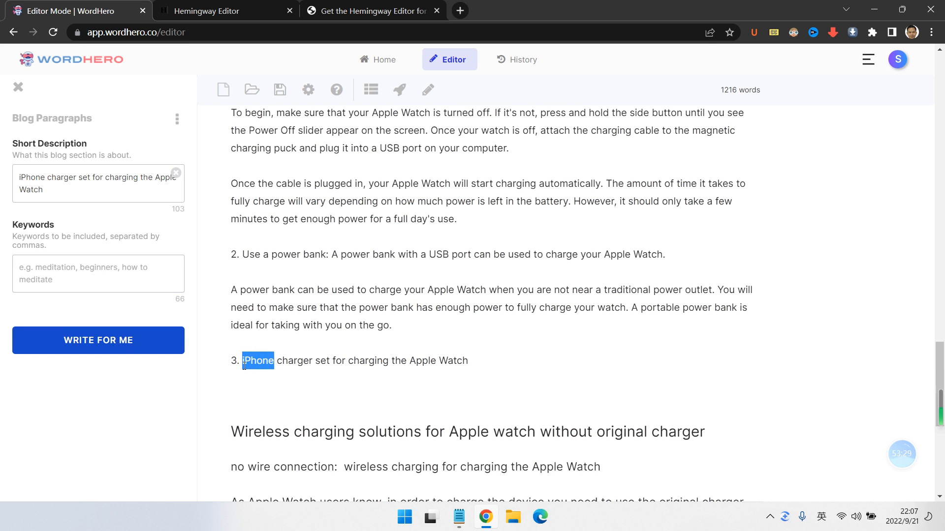
{"action": "left_click", "coordinate": [326, 358]}
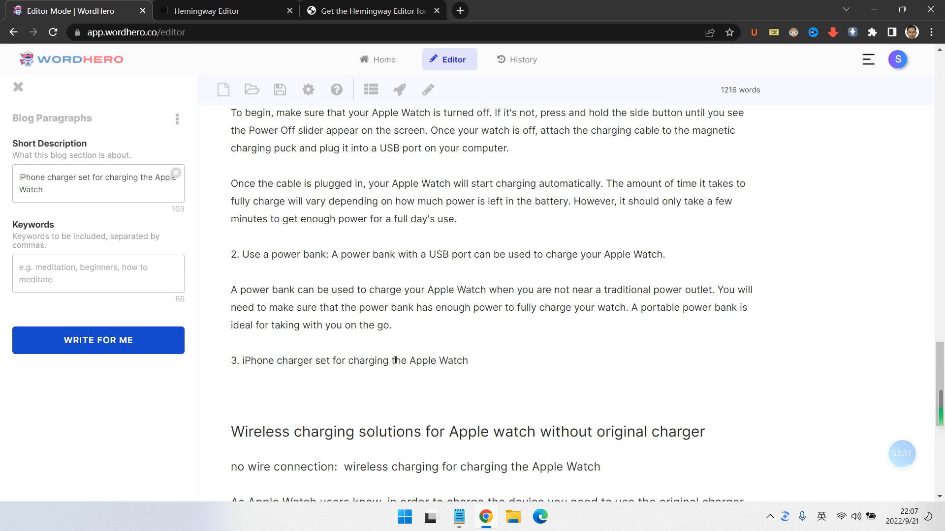
{"action": "left_click_drag", "start_coordinate": [416, 361], "coordinate": [483, 363]}
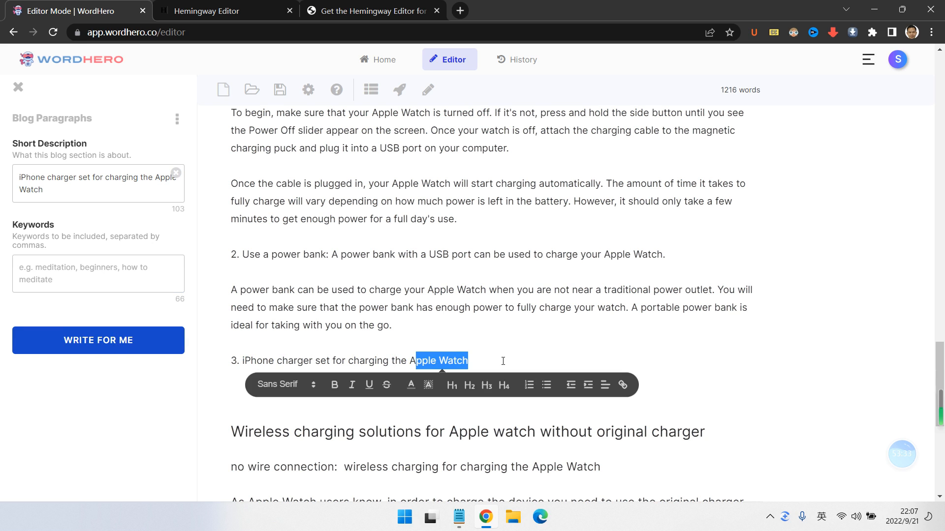
{"action": "left_click", "coordinate": [503, 362]}
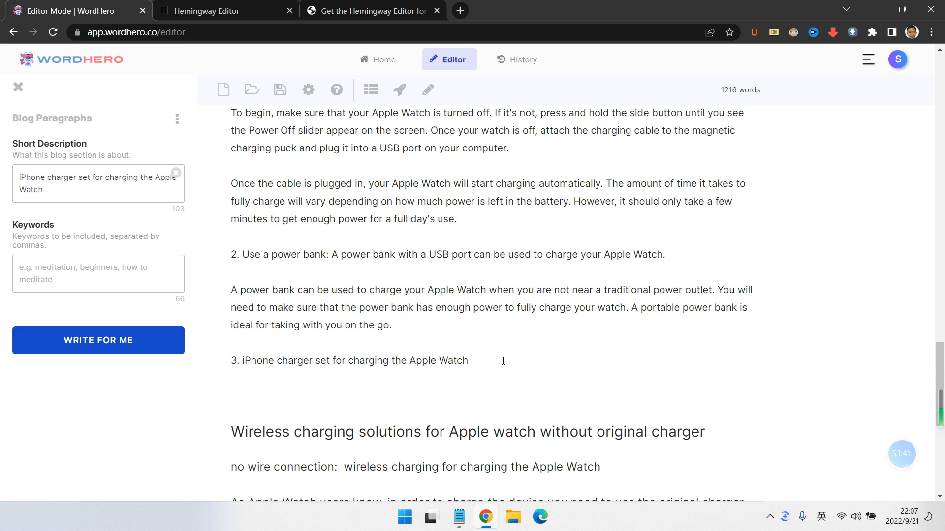
{"action": "left_click_drag", "start_coordinate": [469, 360], "coordinate": [396, 337]}
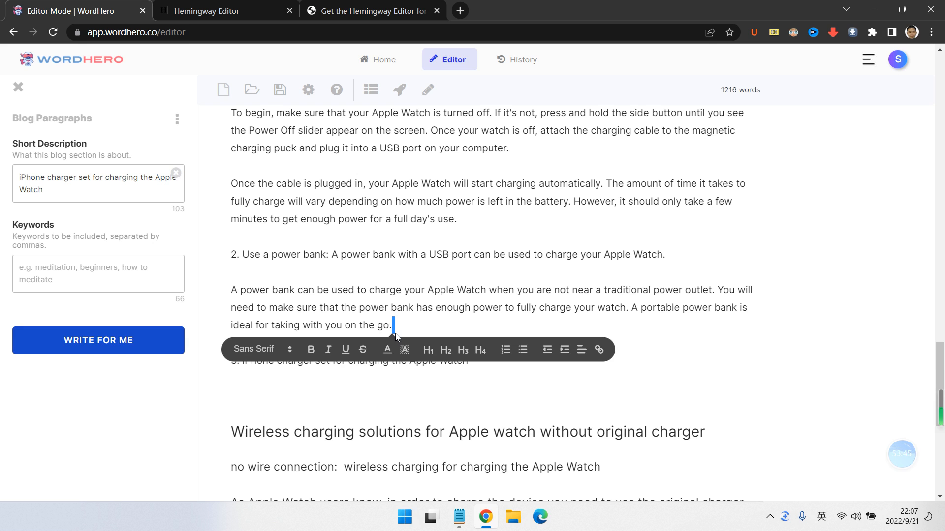
{"action": "left_click", "coordinate": [504, 371]}
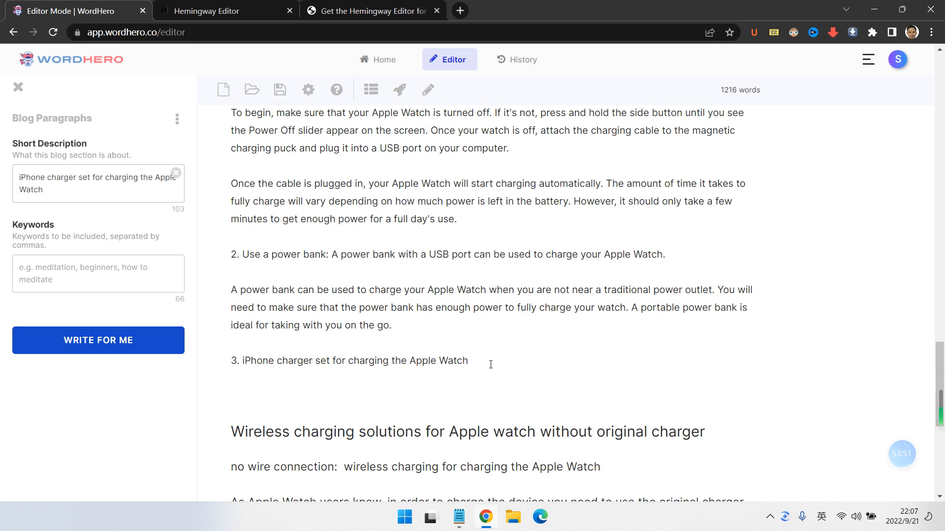
Step: Write the example sentence "I love you." on a new line below the iPhone charger tip and delete it again
{"action": "key", "text": "Return"}
{"action": "key", "text": "Return"}
{"action": "type", "text": "I"}
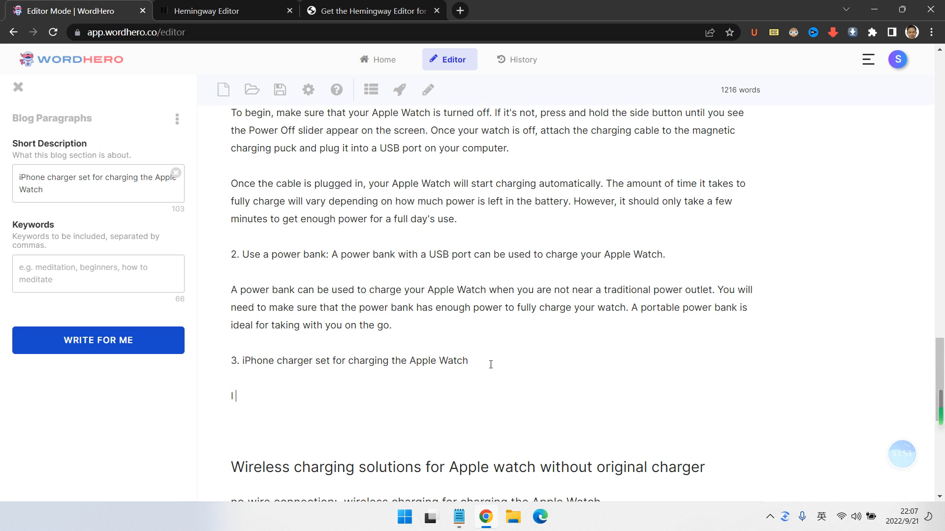
{"action": "type", "text": " love you."}
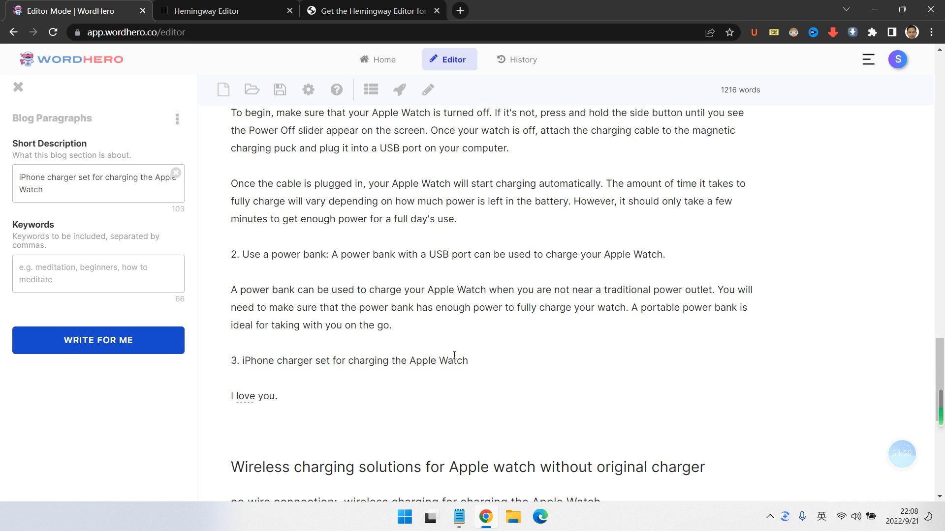
{"action": "left_click", "coordinate": [315, 379]}
{"action": "left_click_drag", "start_coordinate": [300, 399], "coordinate": [191, 396]}
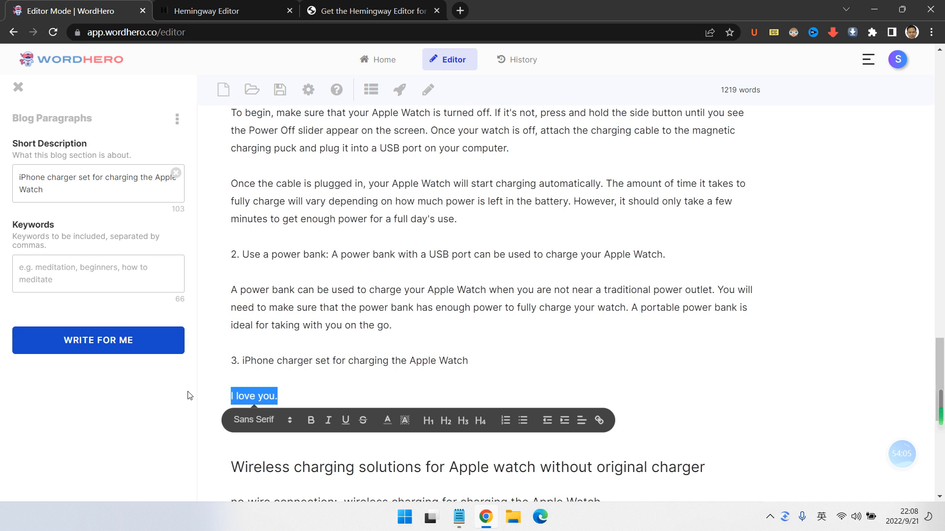
{"action": "key", "text": "BackSpace"}
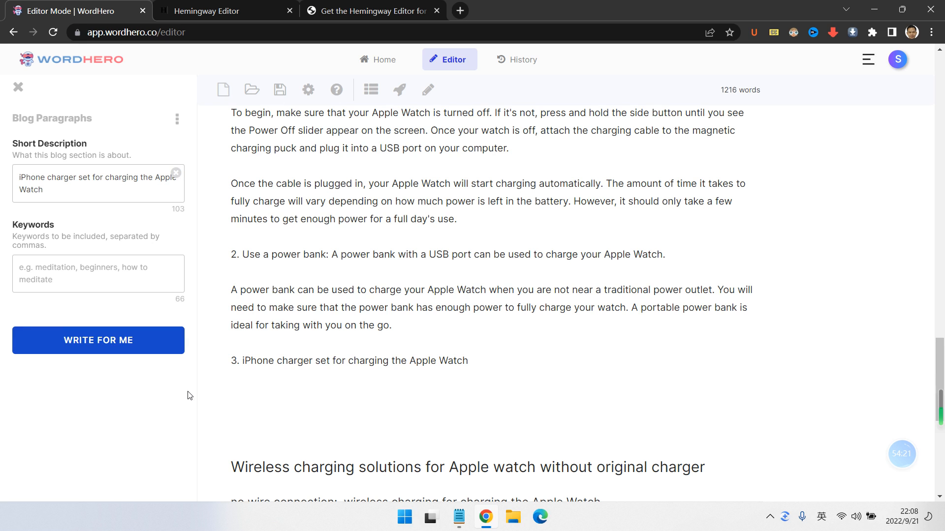
Step: Write the example phrases "I you = I hate you I love you I walk away from you I love" below the iPhone charger tip and delete them again
{"action": "type", "text": "I you"}
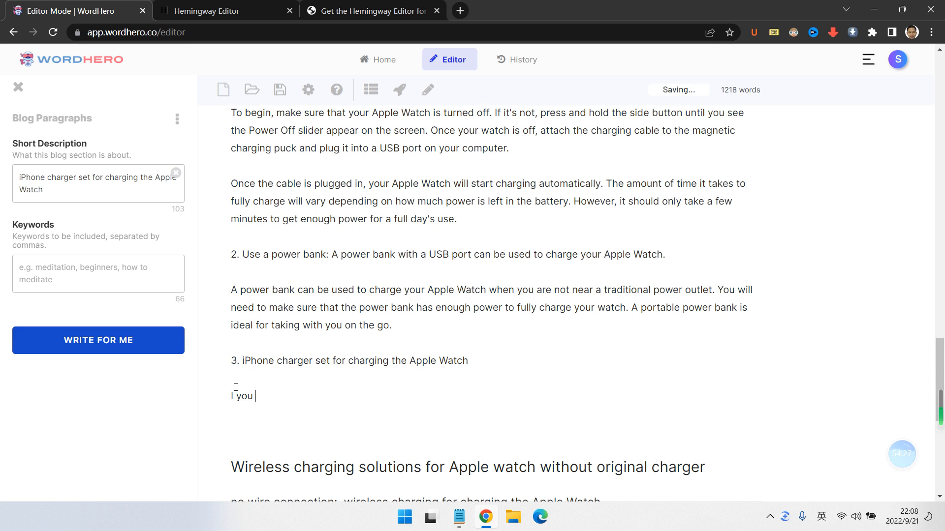
{"action": "type", "text": " = I hate you"}
{"action": "key", "text": "Return"}
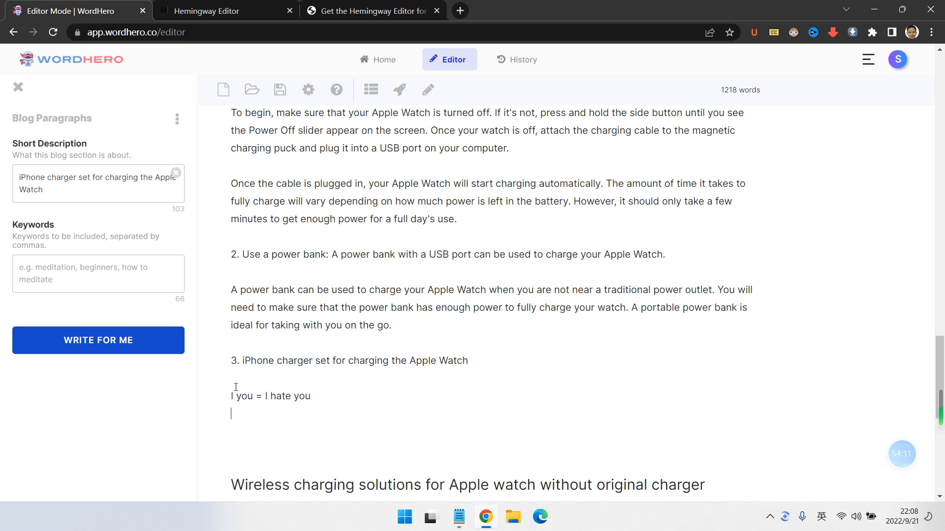
{"action": "key", "text": "BackSpace"}
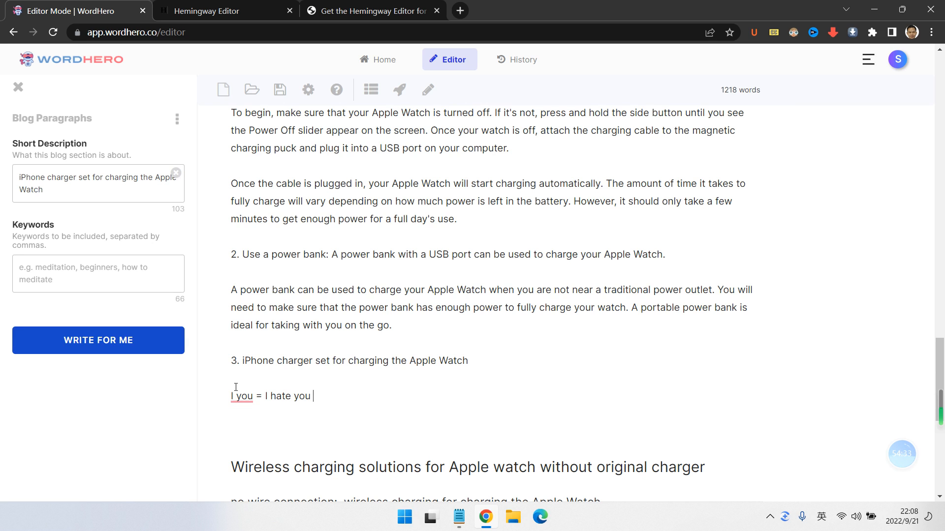
{"action": "type", "text": "I love you I wa"}
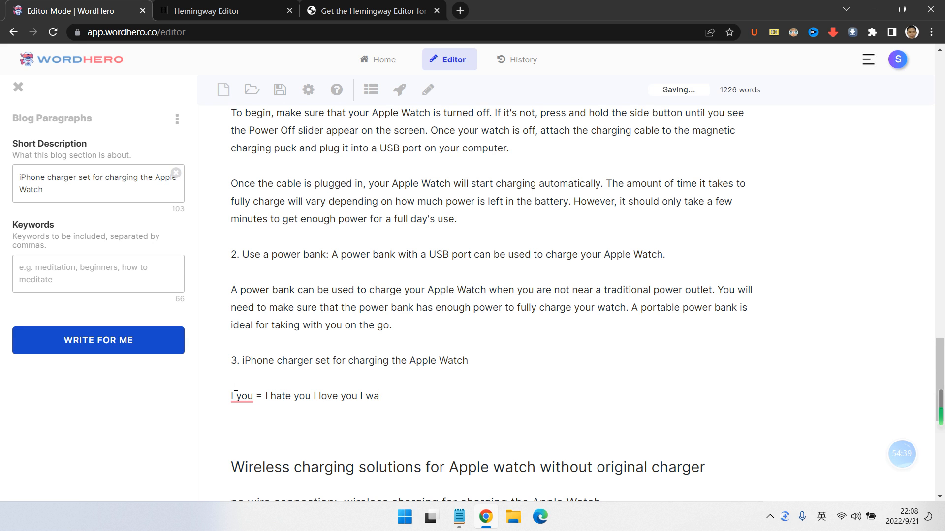
{"action": "type", "text": "lk away from you"}
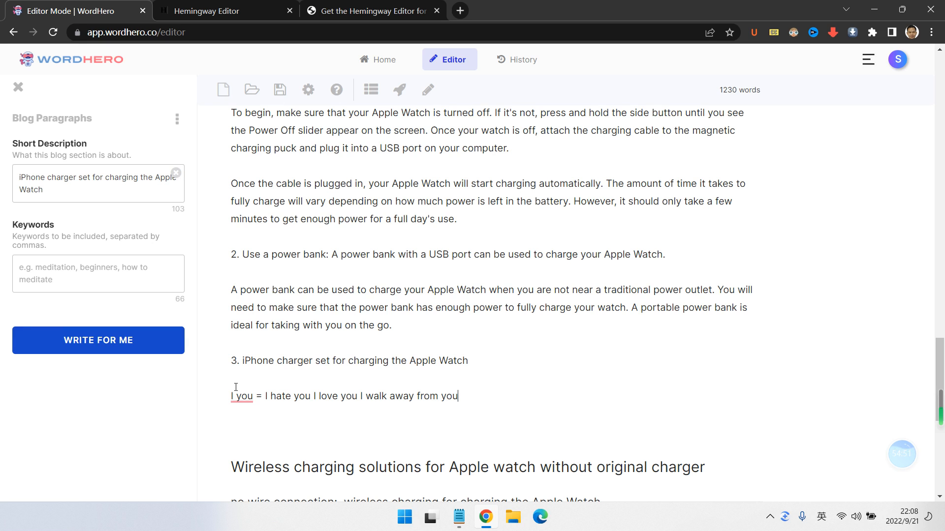
{"action": "type", "text": "I love"}
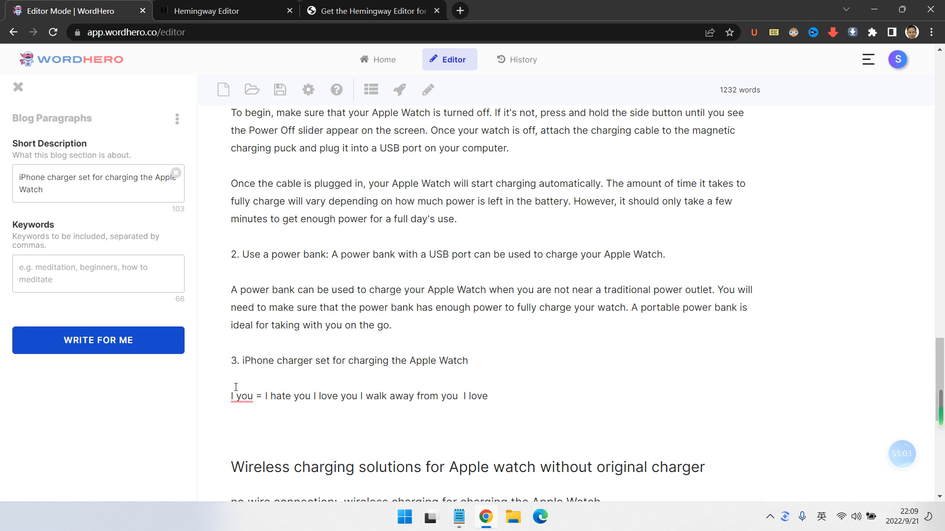
{"action": "left_click_drag", "start_coordinate": [489, 396], "coordinate": [215, 400]}
{"action": "key", "text": "BackSpace"}
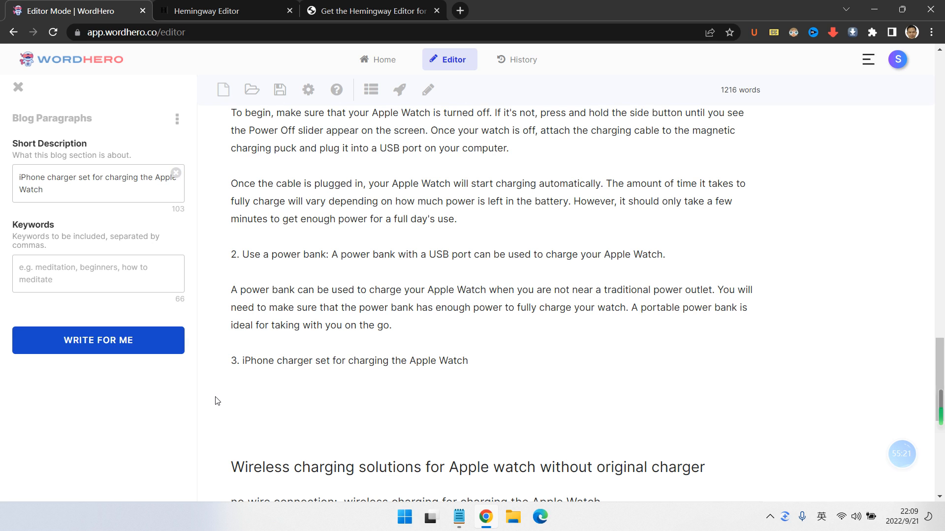
Step: Enter the keywords "iPhone, same port, compatible" and generate the blog paragraphs for the iPhone charger tip
{"action": "left_click", "coordinate": [71, 277]}
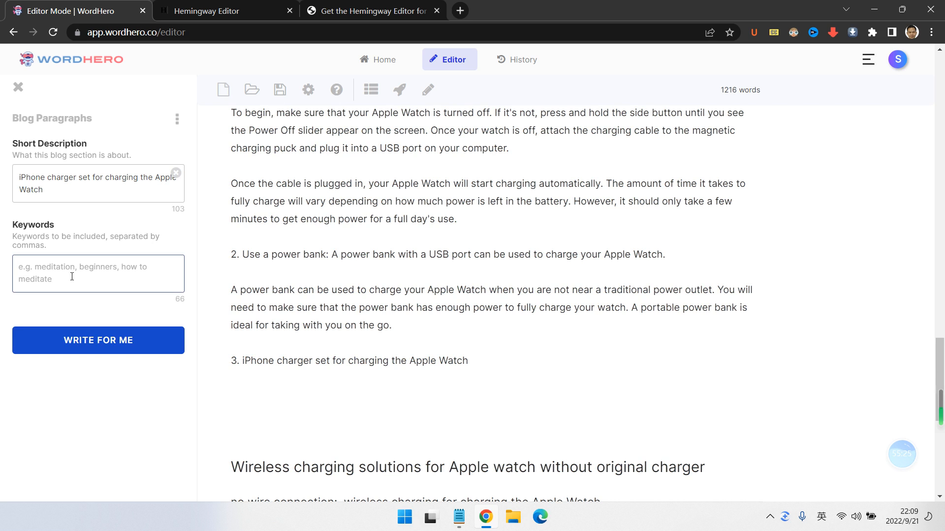
{"action": "type", "text": "i"}
{"action": "key", "text": "BackSpace"}
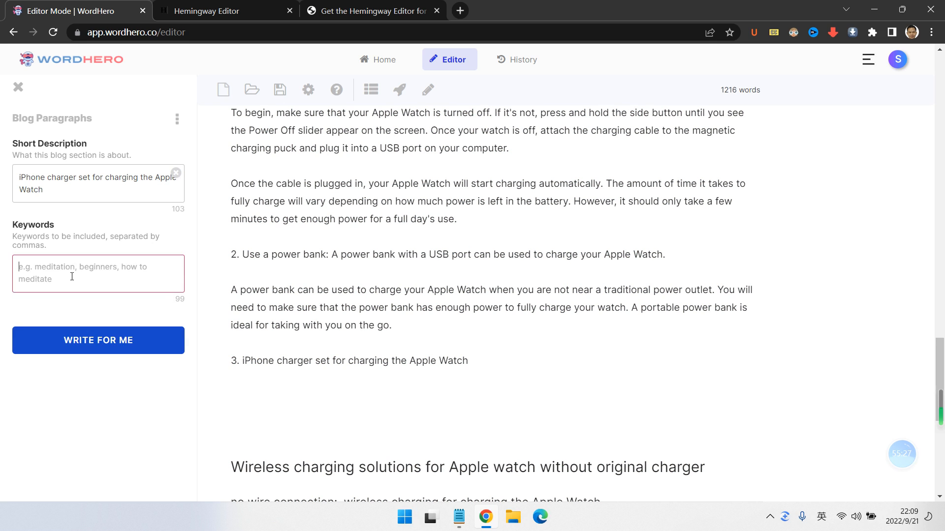
{"action": "type", "text": "iPh"}
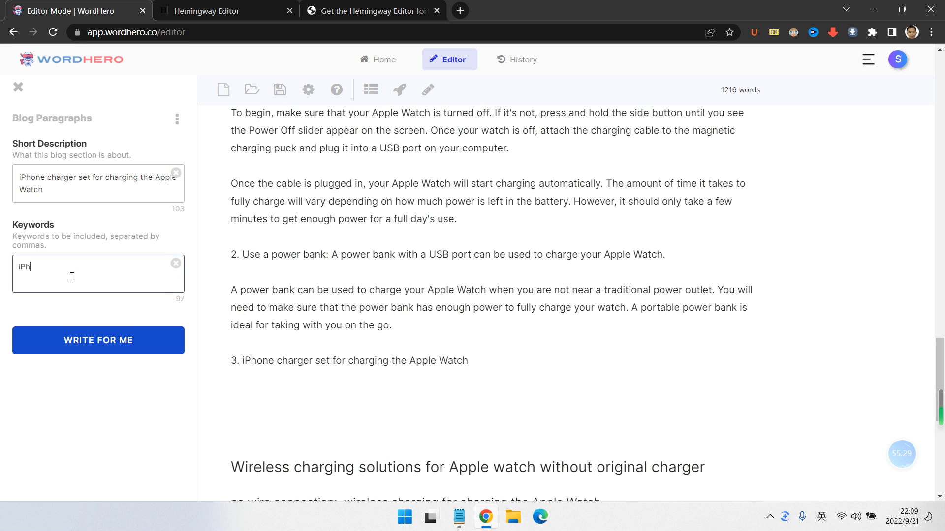
{"action": "type", "text": "one, same port,"}
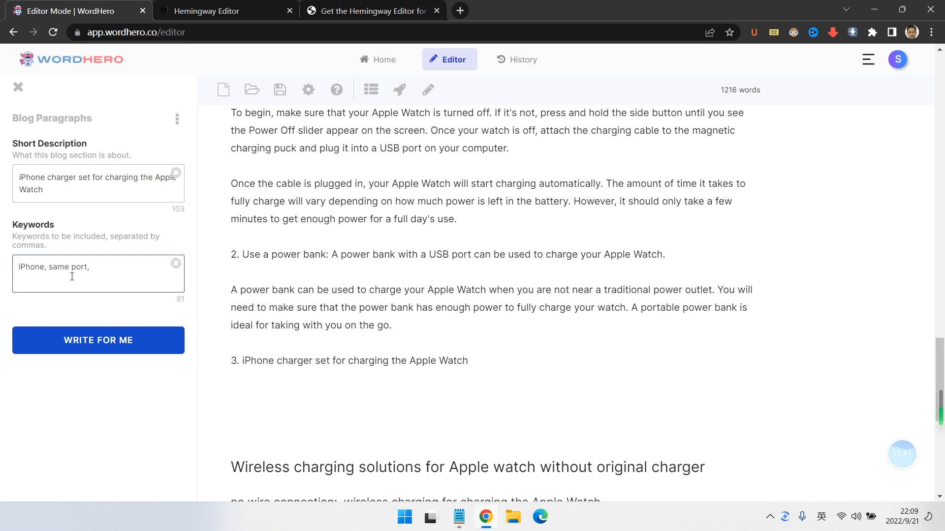
{"action": "type", "text": " compatib"}
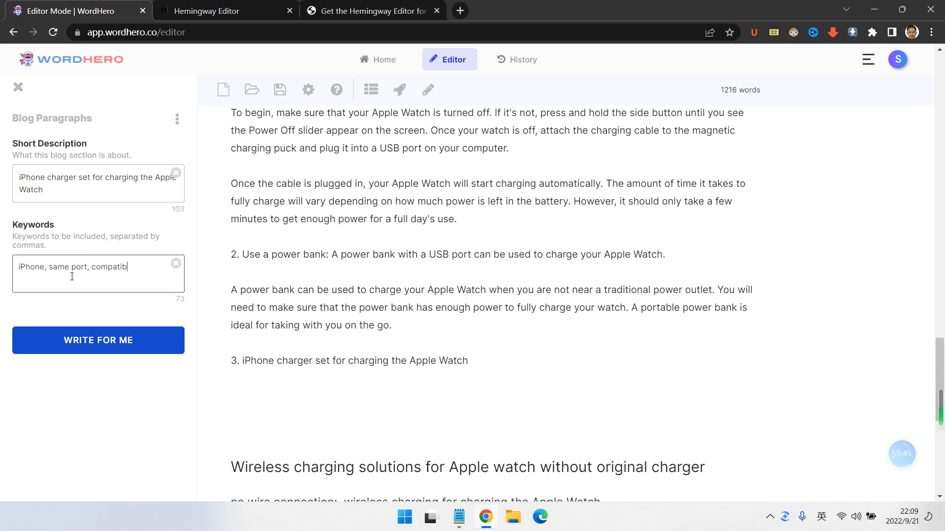
{"action": "key", "text": "BackSpace"}
{"action": "type", "text": "a"}
{"action": "key", "text": "BackSpace"}
{"action": "type", "text": "ble"}
{"action": "key", "text": "Return"}
{"action": "left_click", "coordinate": [133, 340]}
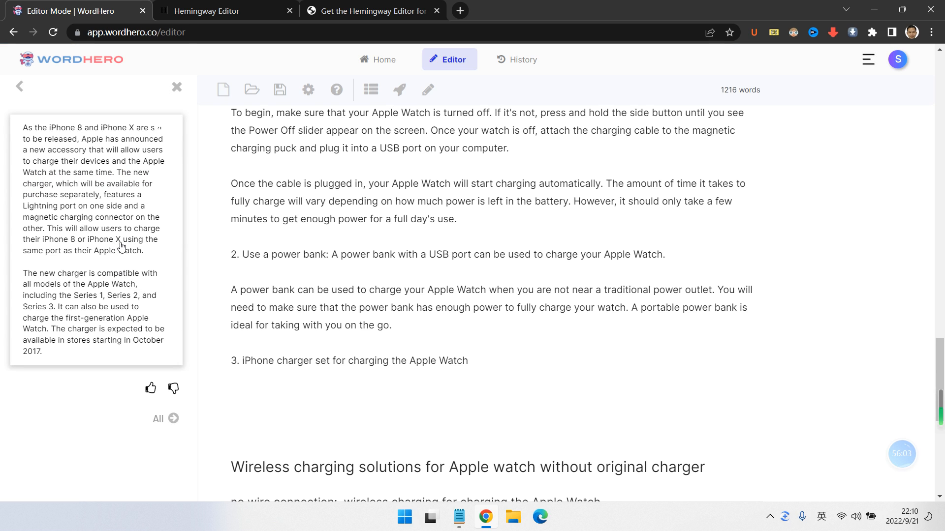
Step: Copy the generated iPhone charger paragraphs and insert them beneath tip 3, separated from it by an empty line
{"action": "left_click", "coordinate": [120, 246]}
{"action": "key", "text": "ctrl+v"}
{"action": "scroll", "coordinate": [340, 344], "scroll_direction": "down", "scroll_amount": 3}
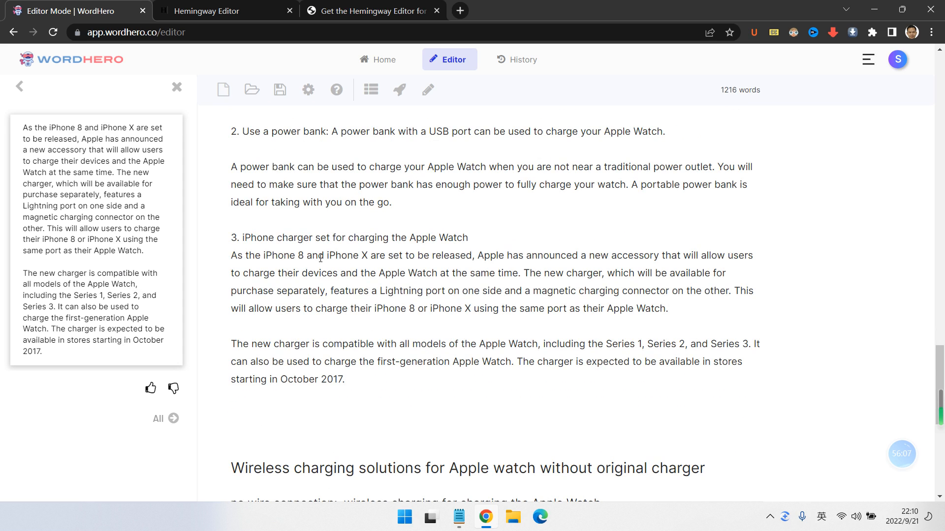
{"action": "left_click_drag", "start_coordinate": [261, 256], "coordinate": [362, 256]}
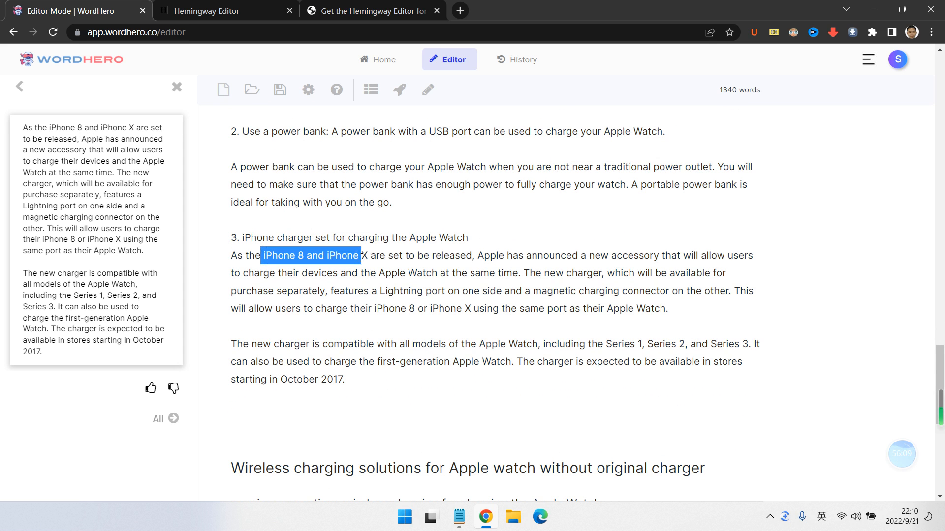
{"action": "left_click", "coordinate": [496, 256]}
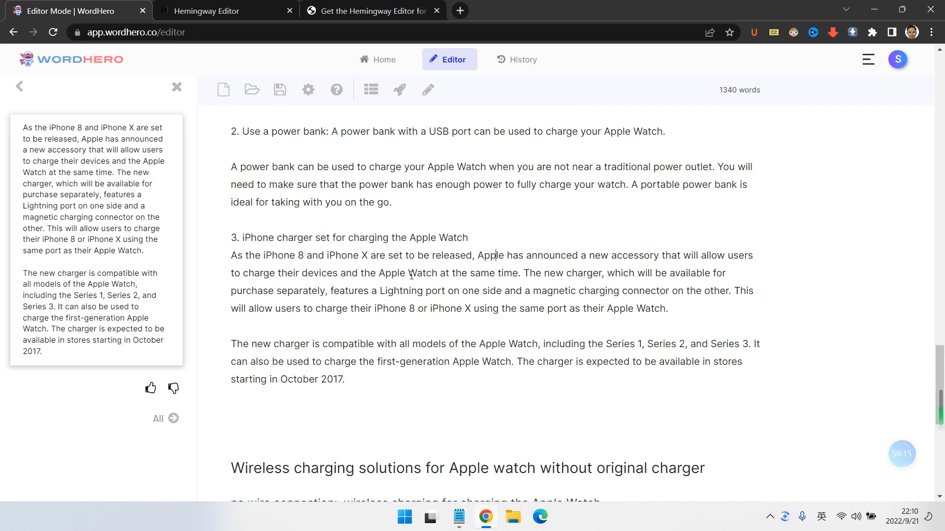
{"action": "left_click", "coordinate": [231, 255]}
{"action": "key", "text": "Return"}
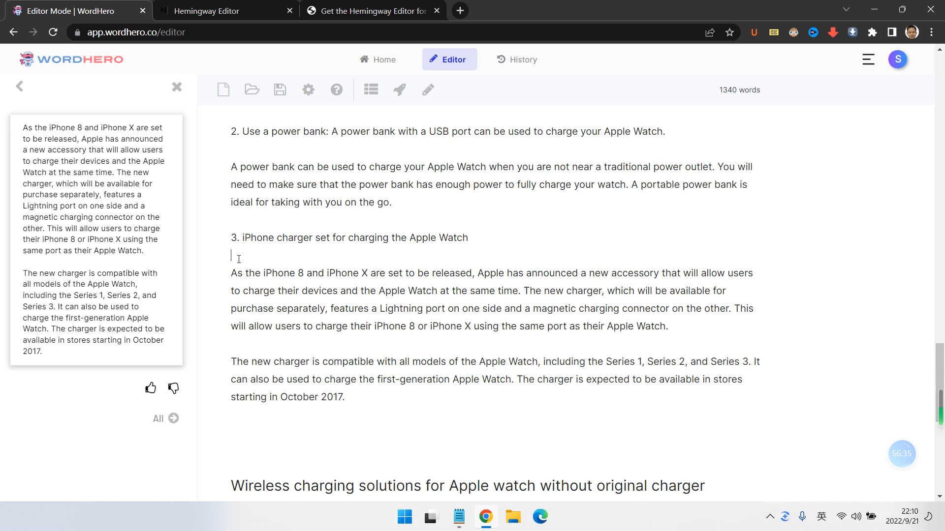
Step: Remove the surplus empty lines between the iPhone charger paragraphs and the "Wireless charging solutions" heading
{"action": "scroll", "coordinate": [239, 260], "scroll_direction": "down", "scroll_amount": 3}
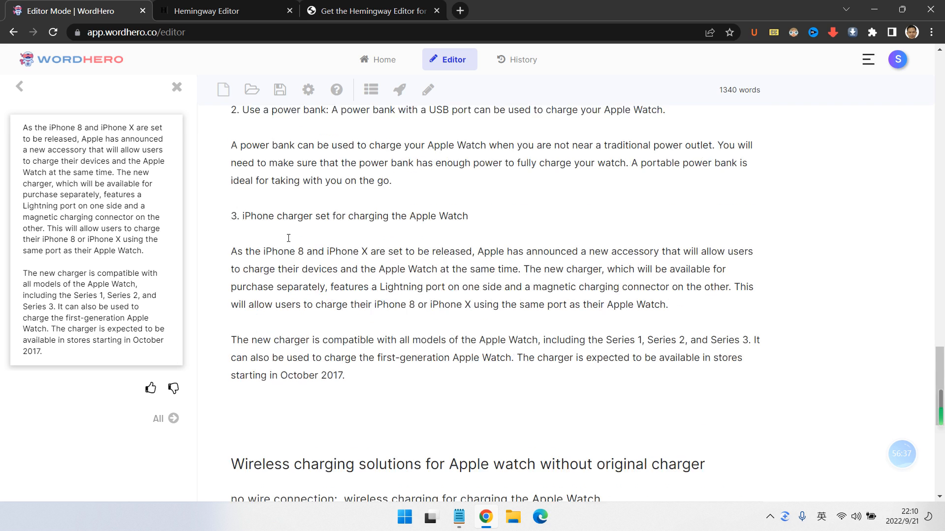
{"action": "scroll", "coordinate": [467, 168], "scroll_direction": "up", "scroll_amount": 1}
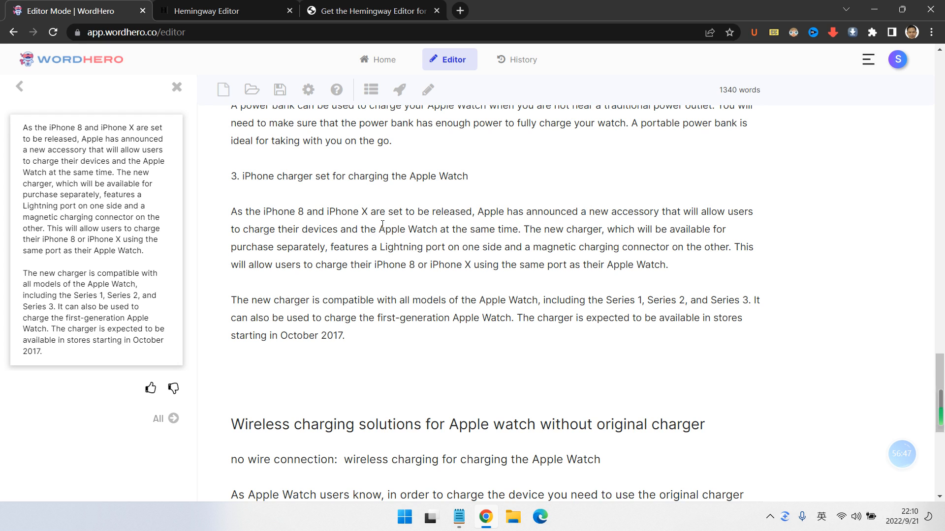
{"action": "left_click", "coordinate": [524, 229]}
{"action": "left_click", "coordinate": [707, 259]}
{"action": "left_click", "coordinate": [318, 376]}
{"action": "key", "text": "BackSpace"}
{"action": "key", "text": "BackSpace"}
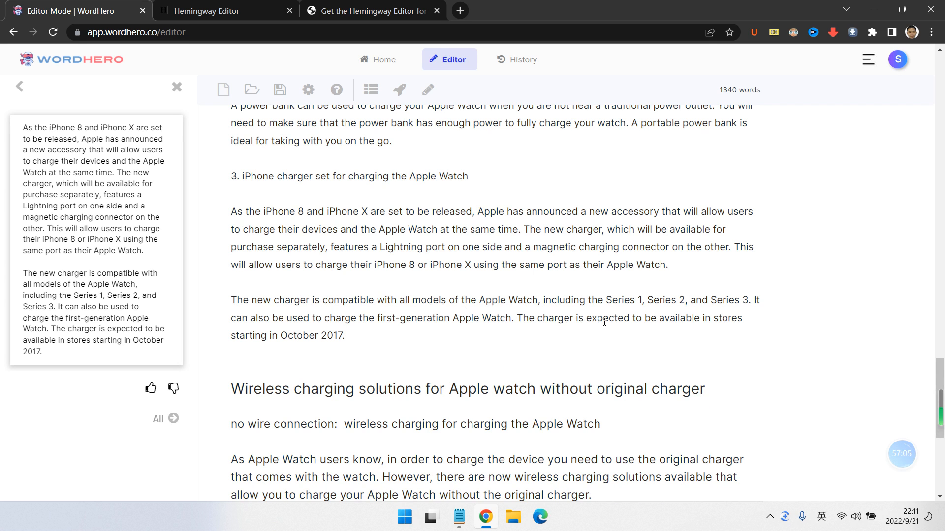
Step: Highlight the words "starting in October 2017." at the end of the iPhone charger paragraphs with an orange background
{"action": "left_click", "coordinate": [364, 344]}
{"action": "left_click", "coordinate": [359, 342]}
{"action": "scroll", "coordinate": [317, 320], "scroll_direction": "up", "scroll_amount": 3}
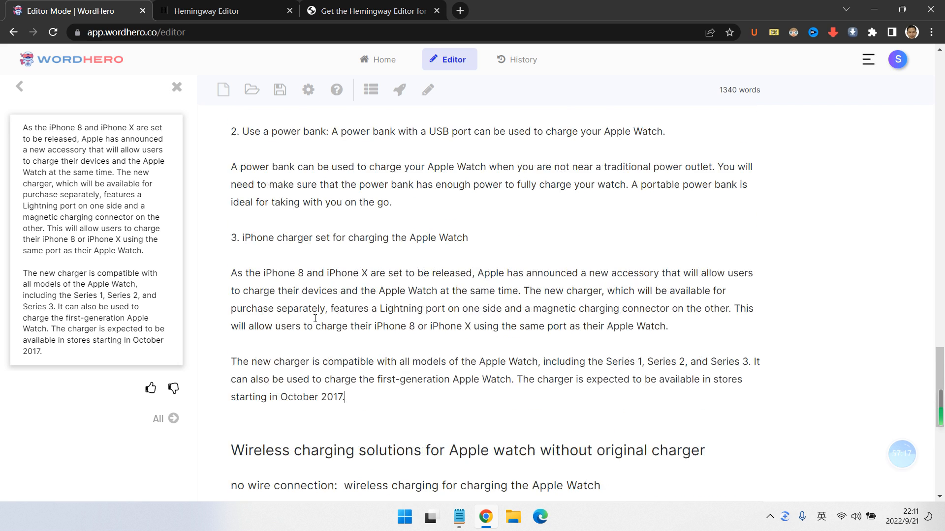
{"action": "scroll", "coordinate": [339, 298], "scroll_direction": "down", "scroll_amount": 3}
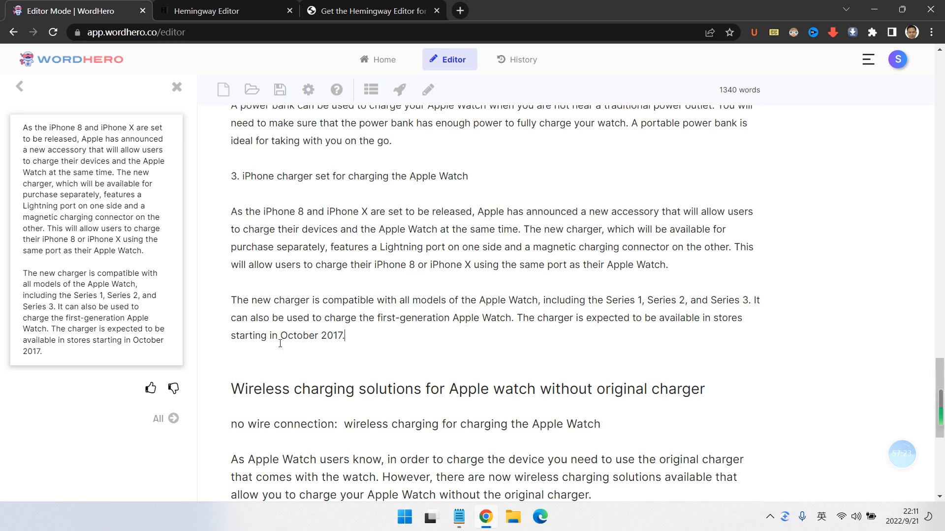
{"action": "left_click_drag", "start_coordinate": [228, 338], "coordinate": [345, 337]}
{"action": "left_click", "coordinate": [405, 360]}
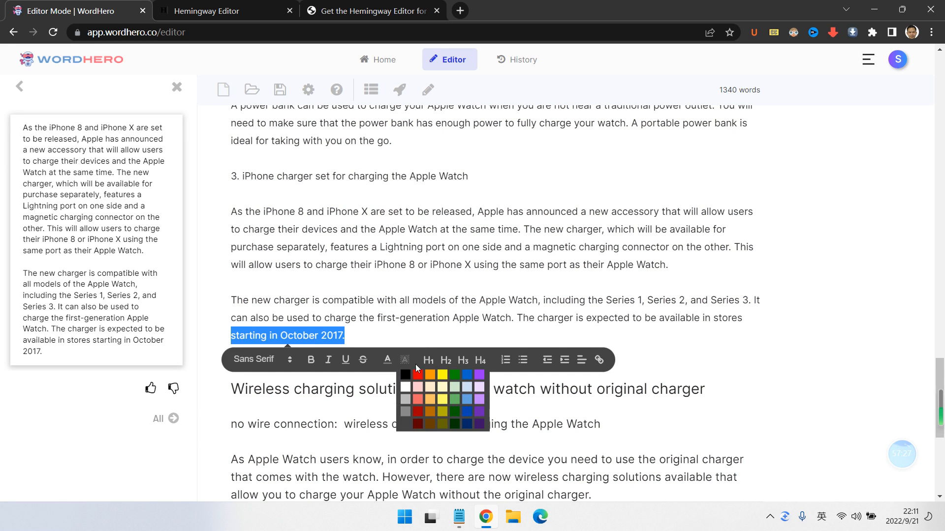
{"action": "left_click", "coordinate": [431, 379]}
{"action": "left_click", "coordinate": [393, 247]}
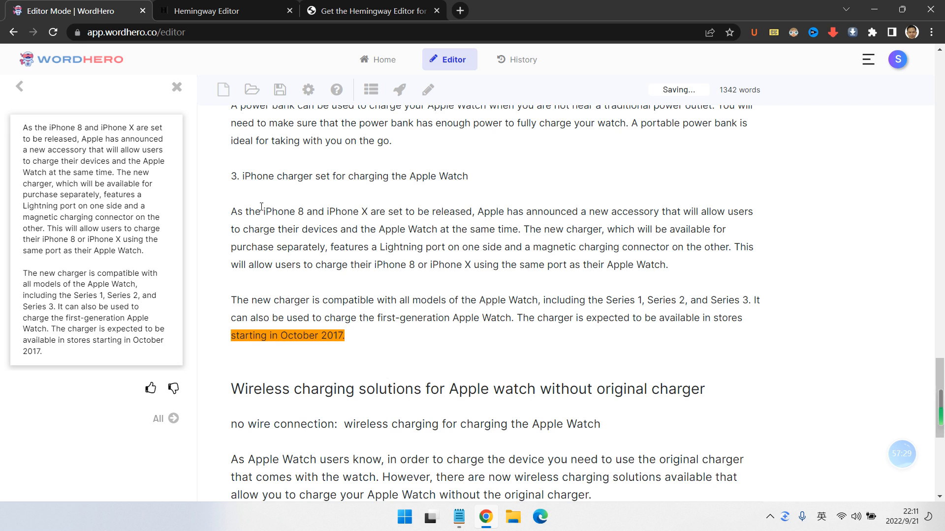
Step: Highlight the phrase "Phone 8 and iPhone X" in the first iPhone charger paragraph with an orange background
{"action": "left_click_drag", "start_coordinate": [266, 211], "coordinate": [370, 212]}
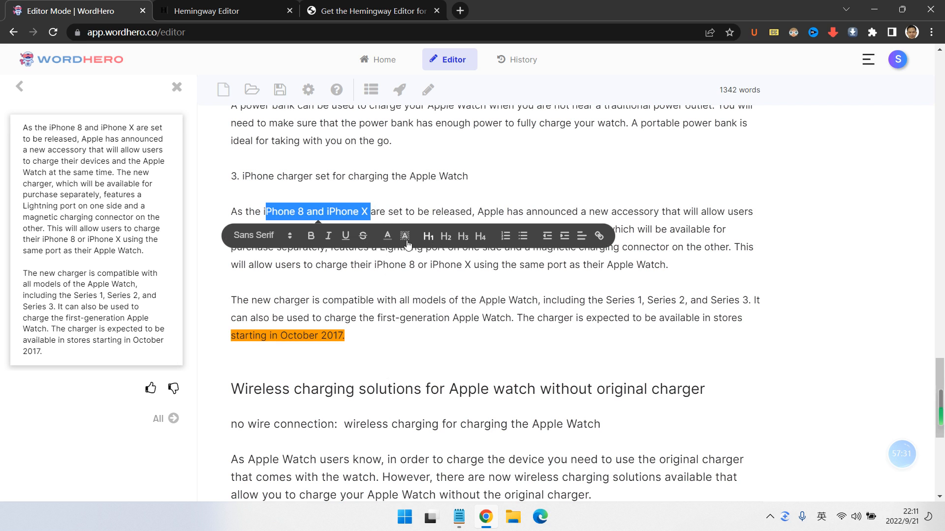
{"action": "left_click", "coordinate": [405, 237]}
{"action": "left_click", "coordinate": [430, 251]}
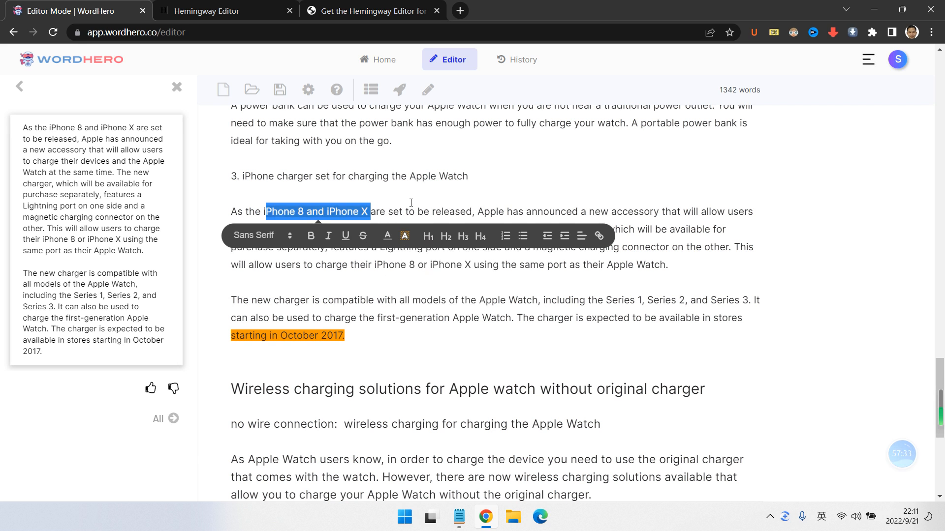
{"action": "left_click", "coordinate": [411, 200]}
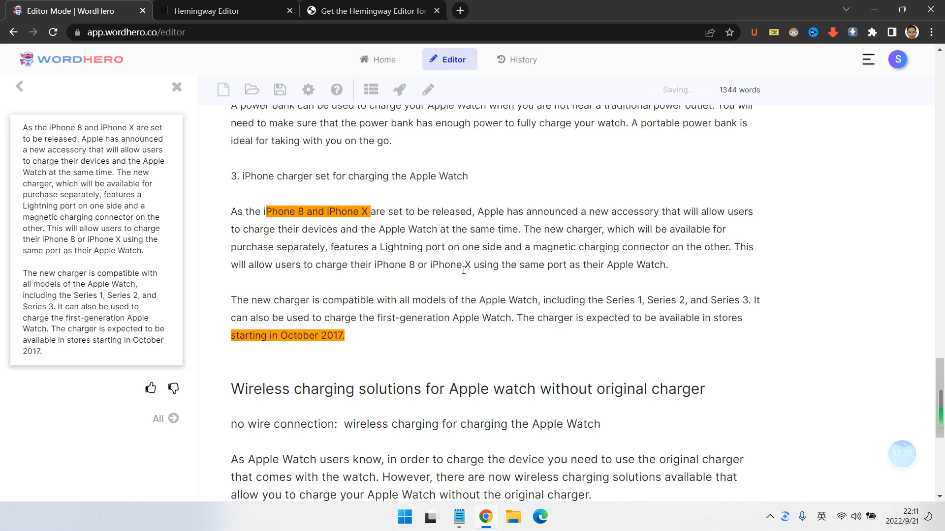
{"action": "left_click", "coordinate": [483, 292]}
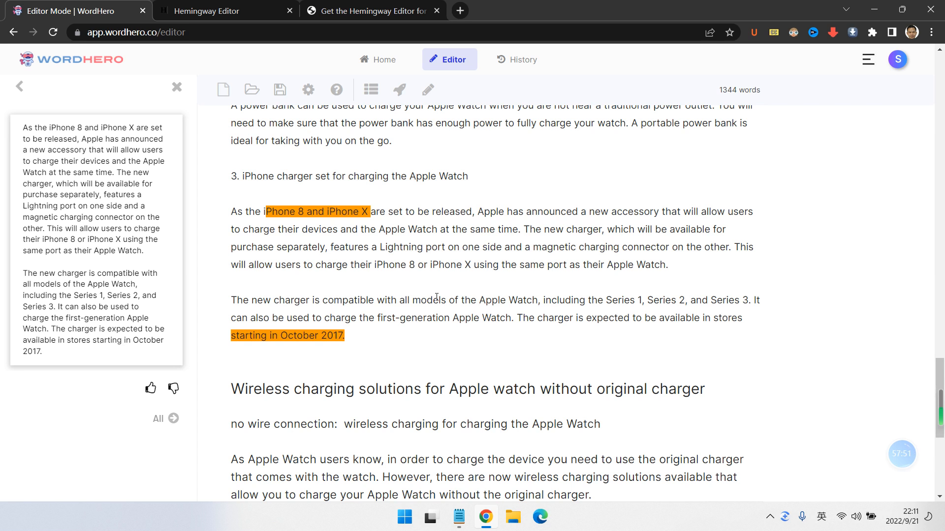
Step: Close the generated iPhone charger text and copy the article title "how to charge an apple watch without the charger"
{"action": "scroll", "coordinate": [334, 365], "scroll_direction": "down", "scroll_amount": 2}
{"action": "scroll", "coordinate": [334, 365], "scroll_direction": "down", "scroll_amount": 4}
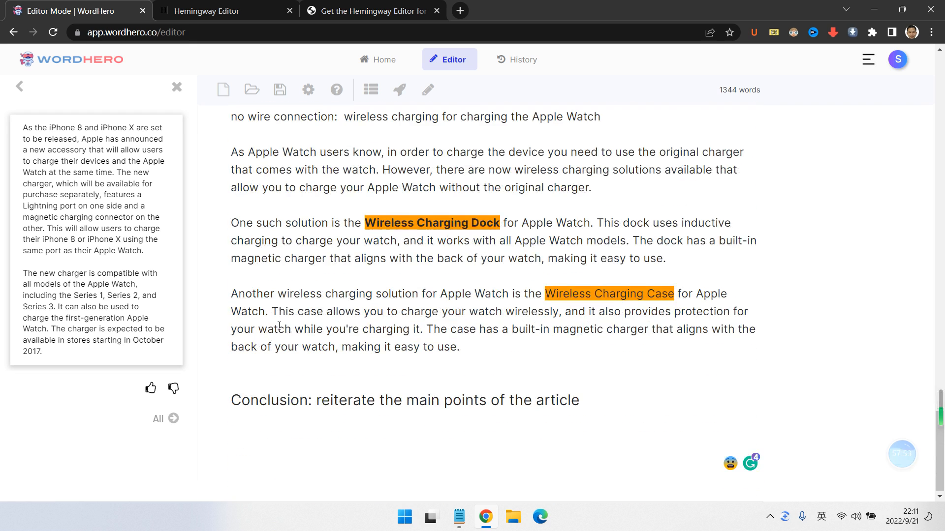
{"action": "scroll", "coordinate": [294, 301], "scroll_direction": "up", "scroll_amount": 3}
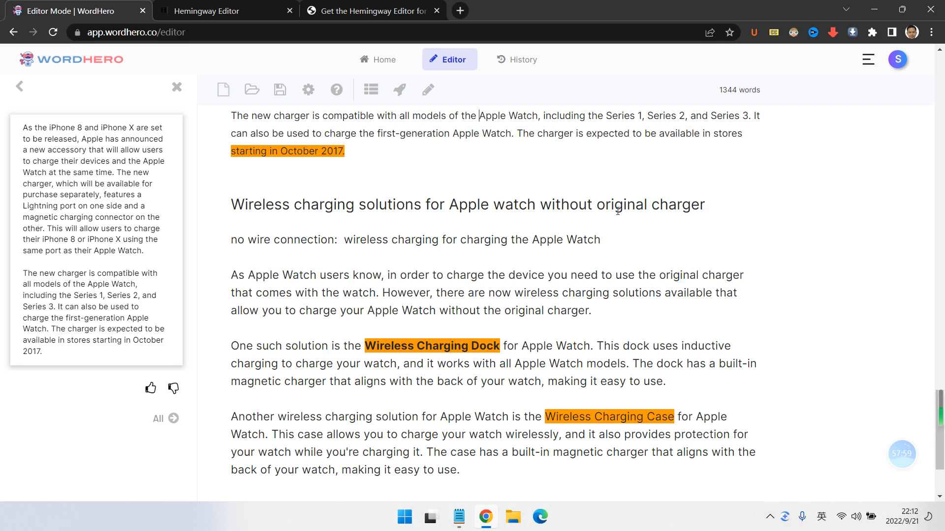
{"action": "scroll", "coordinate": [423, 296], "scroll_direction": "down", "scroll_amount": 2}
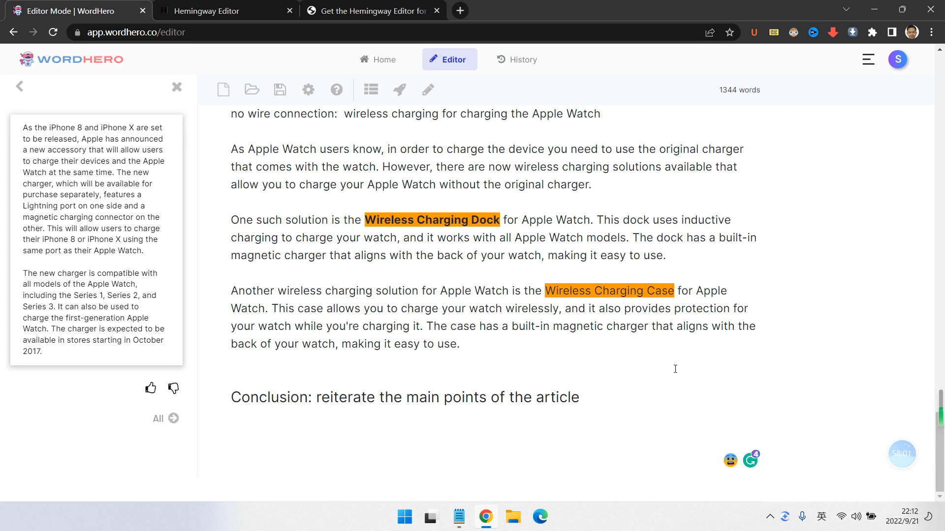
{"action": "scroll", "coordinate": [424, 308], "scroll_direction": "up", "scroll_amount": 8}
{"action": "scroll", "coordinate": [409, 313], "scroll_direction": "up", "scroll_amount": 8}
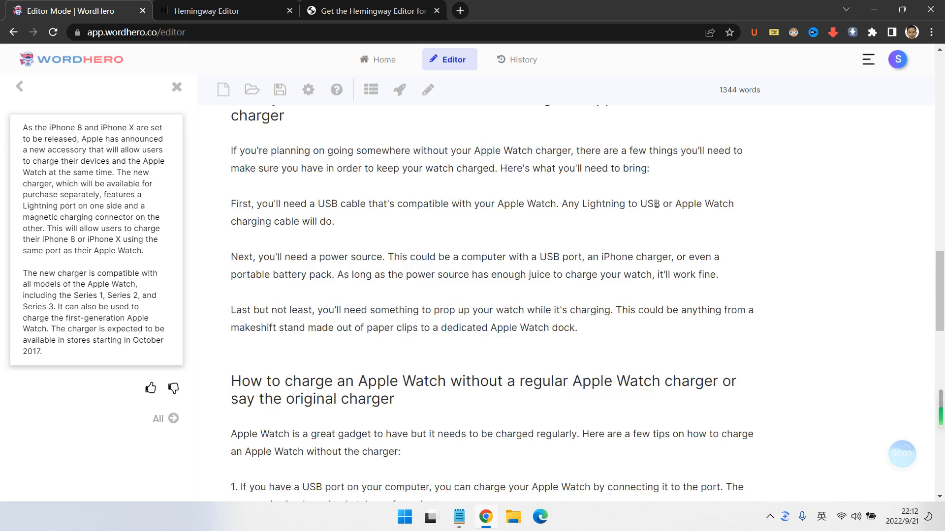
{"action": "left_click", "coordinate": [177, 87]}
{"action": "scroll", "coordinate": [318, 238], "scroll_direction": "up", "scroll_amount": 1}
{"action": "scroll", "coordinate": [320, 238], "scroll_direction": "up", "scroll_amount": 15}
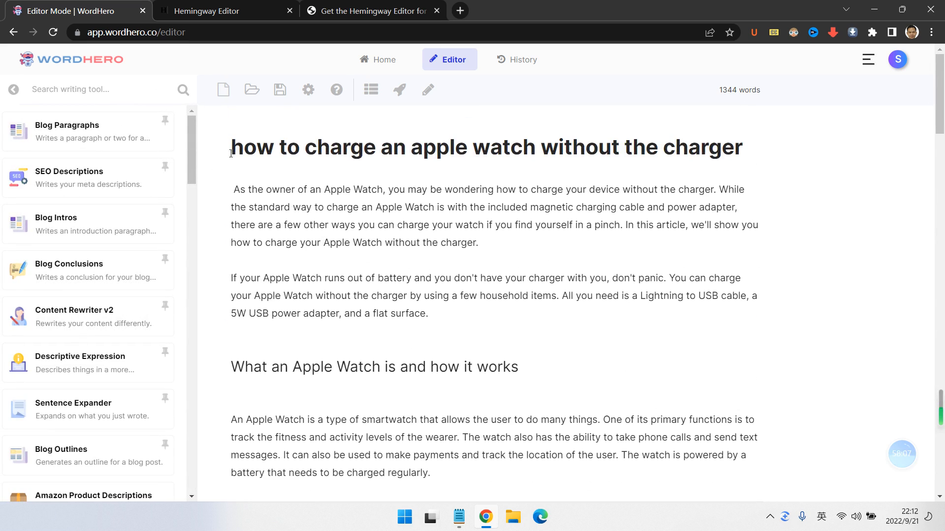
{"action": "left_click_drag", "start_coordinate": [230, 148], "coordinate": [743, 164]}
{"action": "key", "text": "ctrl+c"}
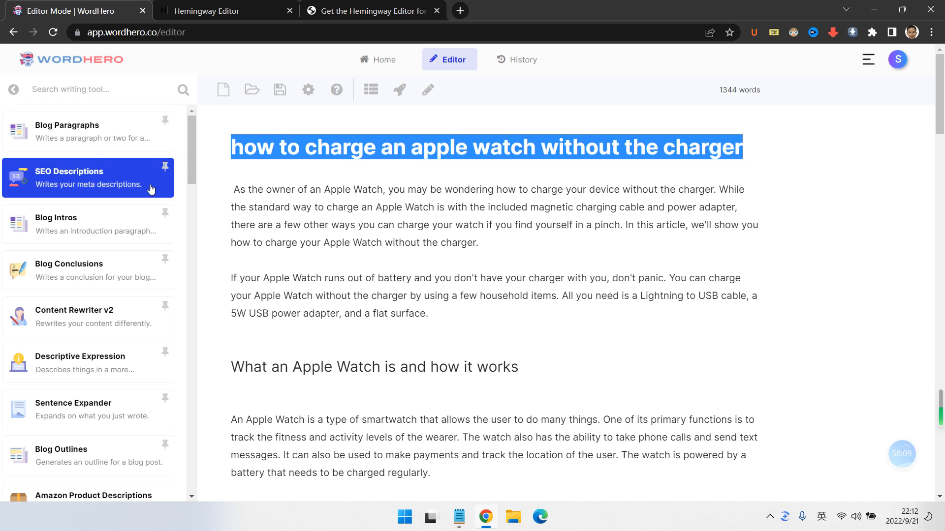
Step: Generate conclusions with the Blog Conclusions tool, using the copied article title as the short description
{"action": "left_click", "coordinate": [111, 280]}
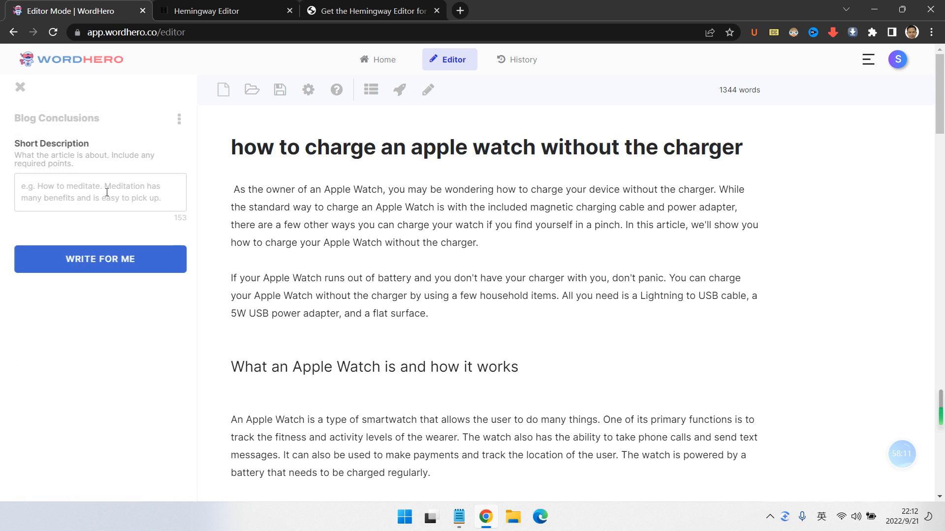
{"action": "left_click", "coordinate": [106, 193]}
{"action": "key", "text": "ctrl+v"}
{"action": "left_click", "coordinate": [99, 264]}
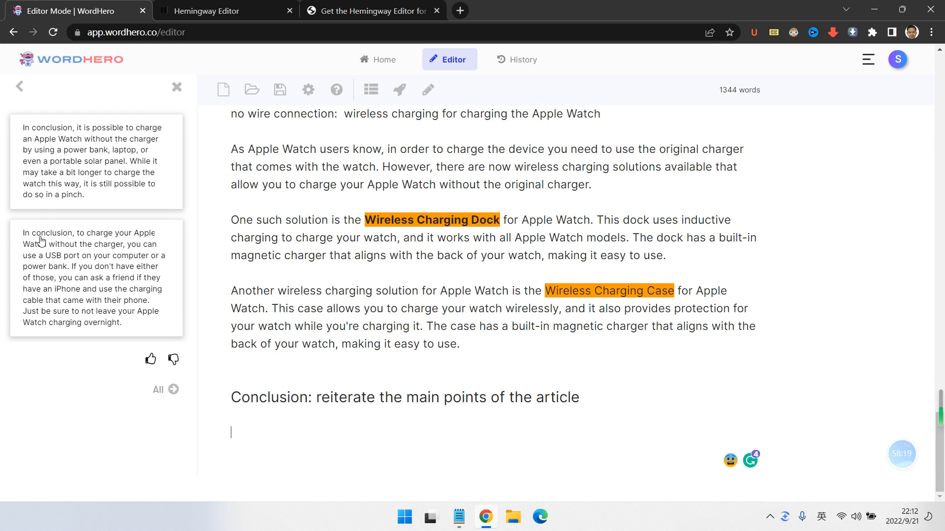
Step: Insert both generated conclusion paragraphs beneath the "Conclusion: reiterate the main points of the article" heading
{"action": "left_click", "coordinate": [64, 176]}
{"action": "left_click", "coordinate": [278, 425]}
{"action": "key", "text": "ctrl+v"}
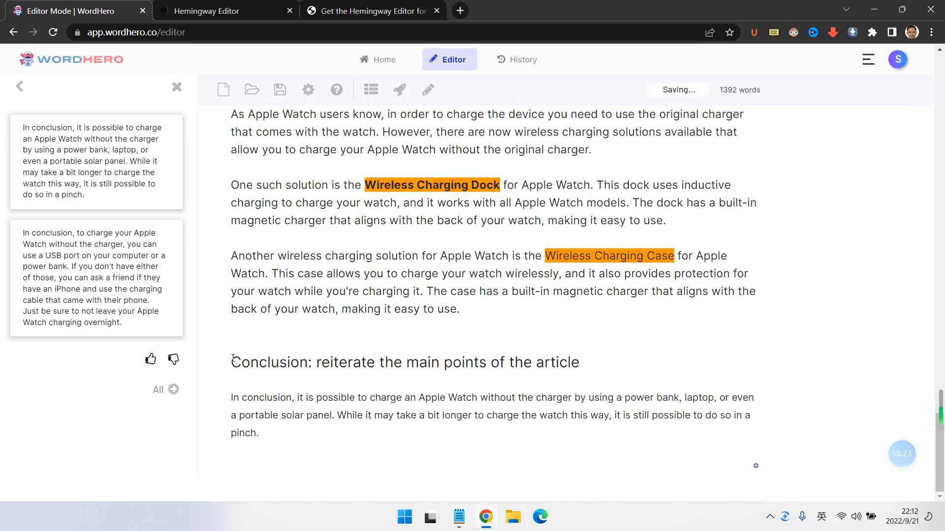
{"action": "left_click", "coordinate": [105, 273]}
{"action": "left_click", "coordinate": [316, 437]}
{"action": "key", "text": "Return"}
{"action": "key", "text": "ctrl+v"}
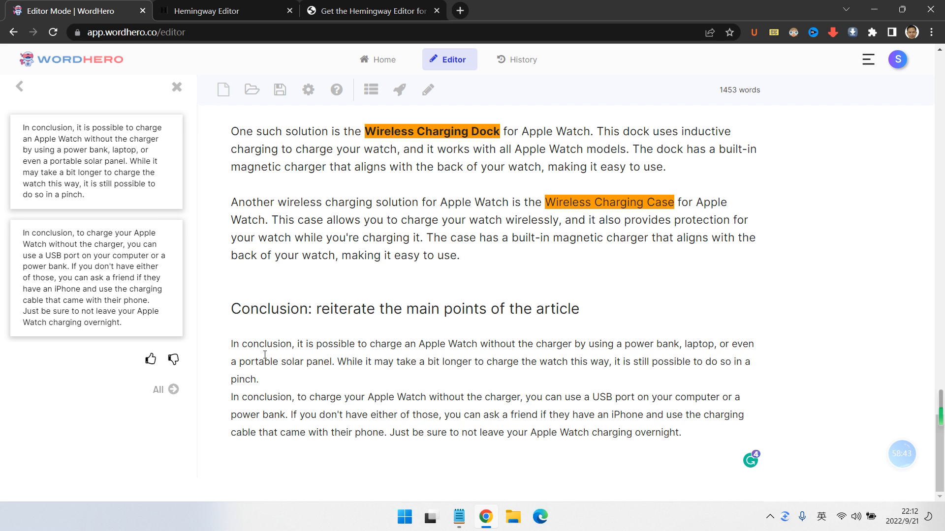
{"action": "left_click_drag", "start_coordinate": [244, 362], "coordinate": [335, 362]}
{"action": "left_click", "coordinate": [330, 363]}
{"action": "left_click_drag", "start_coordinate": [239, 362], "coordinate": [335, 362]}
{"action": "left_click", "coordinate": [342, 358]}
Step: Remove the opening "In conclusion, to charge your Apple Watch without the charger," so the second paragraph starts with "You", and join it to the first
{"action": "left_click_drag", "start_coordinate": [530, 399], "coordinate": [233, 400]}
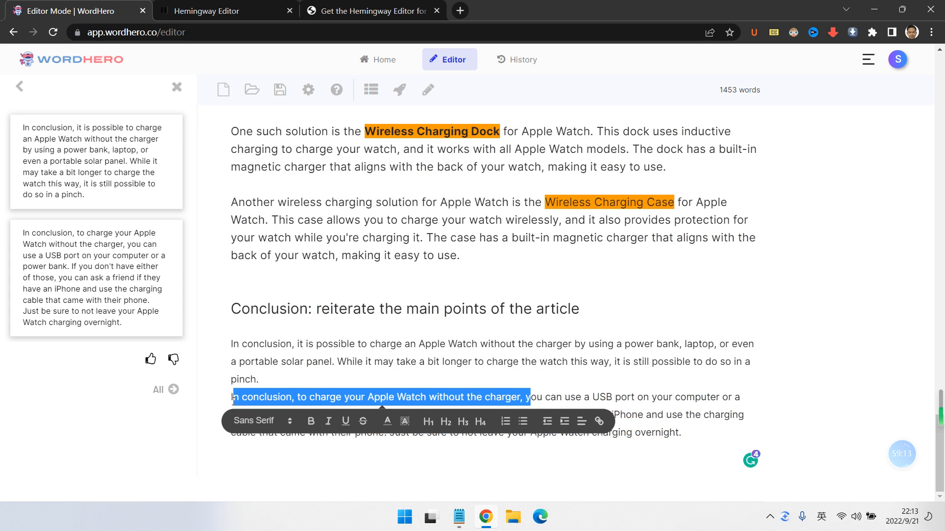
{"action": "key", "text": "BackSpace"}
{"action": "key", "text": "BackSpace"}
{"action": "type", "text": "Y"}
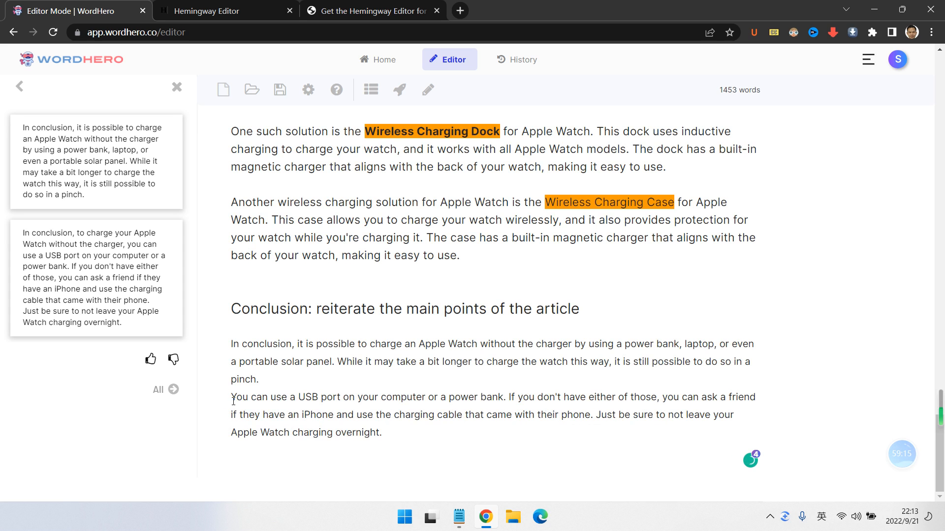
{"action": "key", "text": "Left"}
{"action": "key", "text": "BackSpace"}
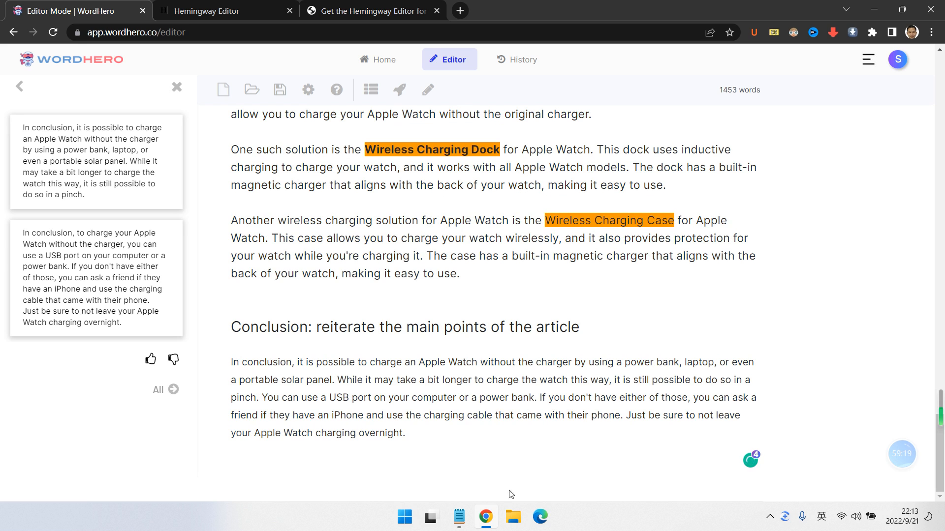
Step: Look over the article from the conclusion back up to the title and check its word count
{"action": "left_click", "coordinate": [420, 442]}
{"action": "scroll", "coordinate": [421, 439], "scroll_direction": "up", "scroll_amount": 20}
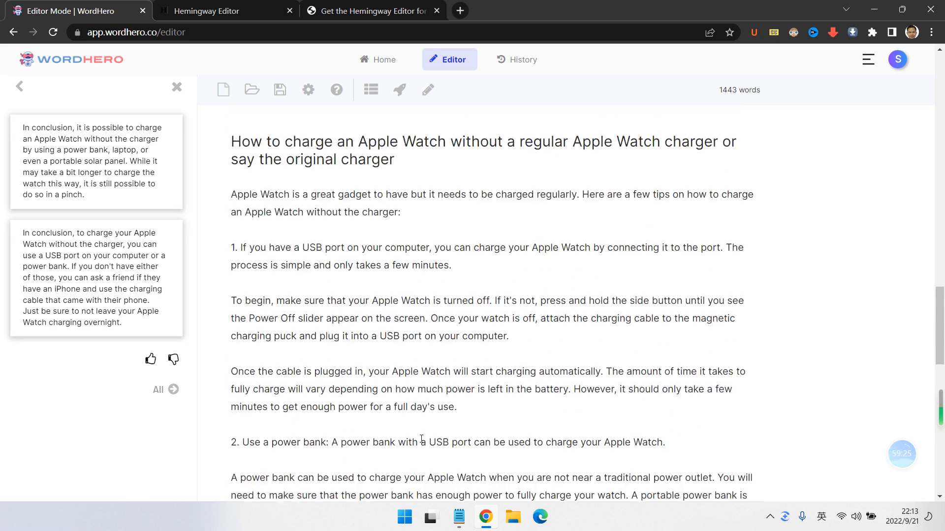
{"action": "scroll", "coordinate": [421, 439], "scroll_direction": "up", "scroll_amount": 5}
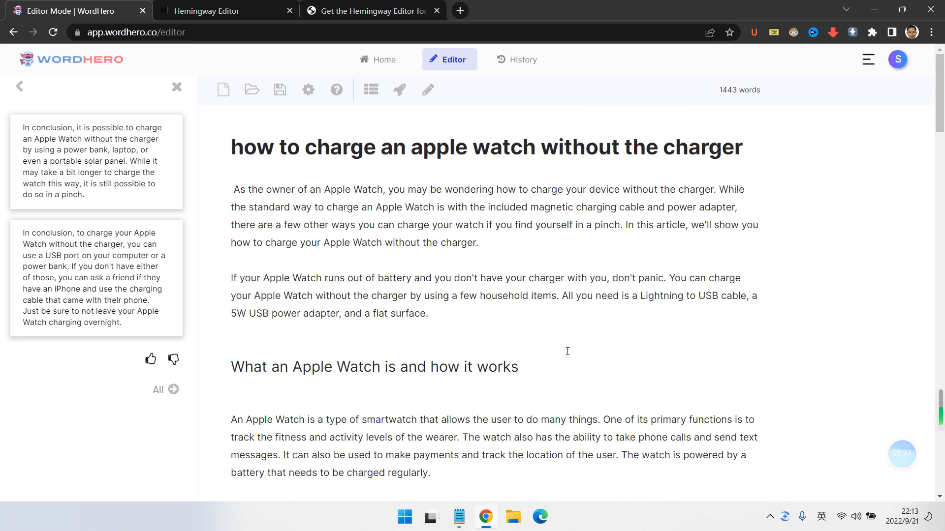
{"action": "scroll", "coordinate": [520, 279], "scroll_direction": "down", "scroll_amount": 3}
{"action": "scroll", "coordinate": [520, 280], "scroll_direction": "up", "scroll_amount": 3}
{"action": "left_click_drag", "start_coordinate": [719, 90], "coordinate": [751, 101]}
{"action": "left_click", "coordinate": [741, 152]}
Step: Add a separate line "FIVERR.COM 1500 WORDS LV2 WRITER" below the introduction, set off by an empty line
{"action": "left_click", "coordinate": [454, 314]}
{"action": "key", "text": "Return"}
{"action": "key", "text": "Return"}
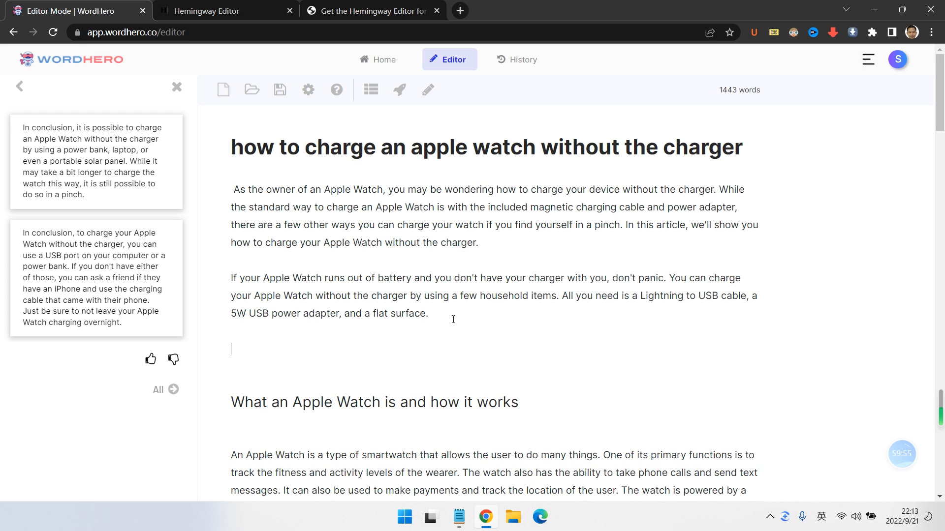
{"action": "type", "text": "FINA"}
{"action": "key", "text": "BackSpace"}
{"action": "key", "text": "BackSpace"}
{"action": "type", "text": "IVI"}
{"action": "key", "text": "BackSpace"}
{"action": "type", "text": "ERR.COM 1"}
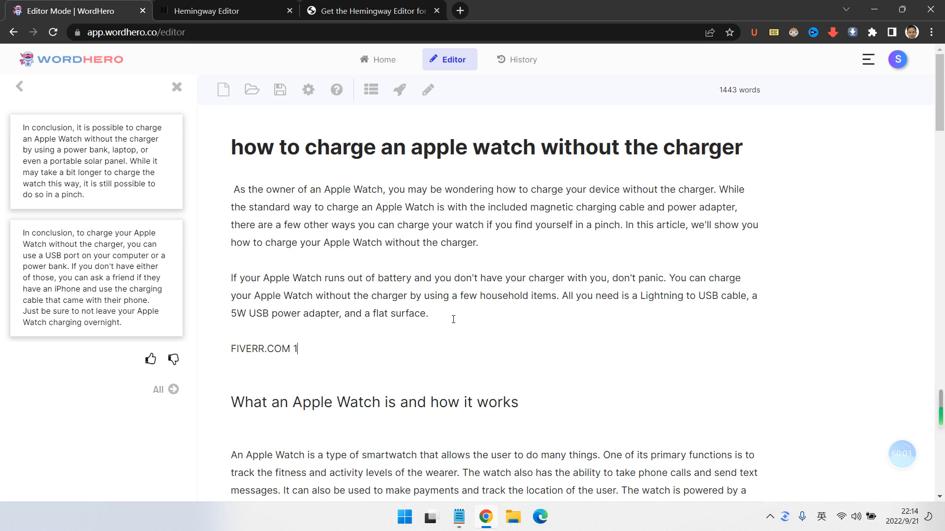
{"action": "type", "text": "500 WOR"}
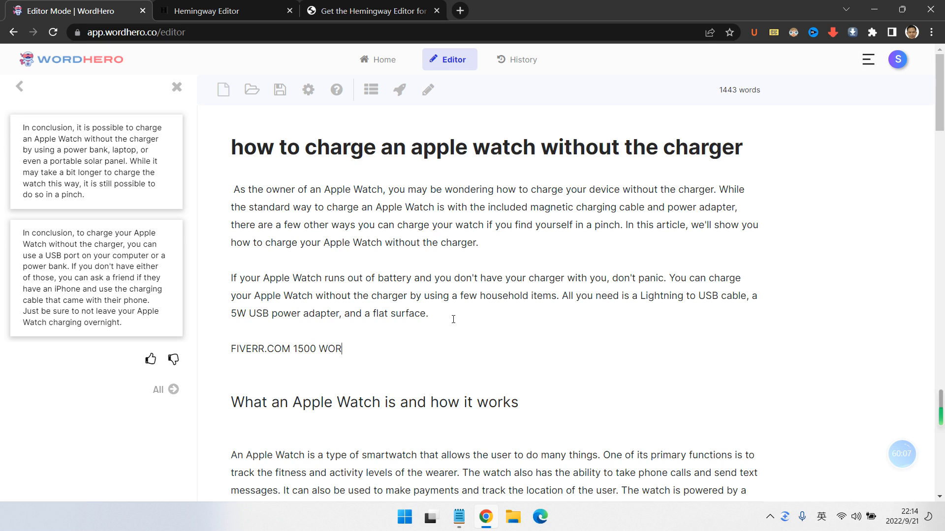
{"action": "type", "text": "DS LV2"}
{"action": "type", "text": "WRITER"}
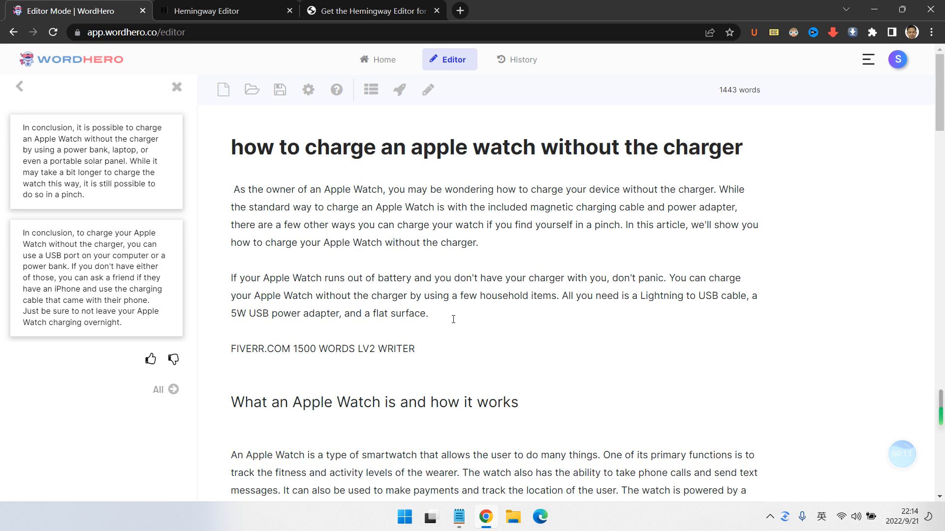
Step: Extend the Fiverr line with the price "45USD" and the second rate "1000 WORDS 30USD"
{"action": "type", "text": " 30 USD"}
{"action": "left_click_drag", "start_coordinate": [431, 348], "coordinate": [417, 347]}
{"action": "type", "text": "45"}
{"action": "left_click", "coordinate": [493, 352]}
{"action": "type", "text": "1000"}
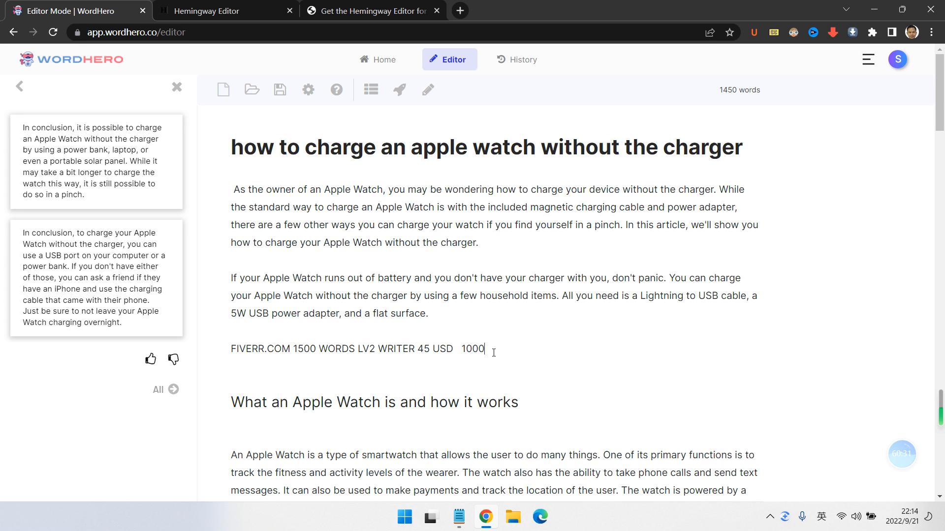
{"action": "type", "text": " WORDS 30USD"}
{"action": "left_click", "coordinate": [431, 345]}
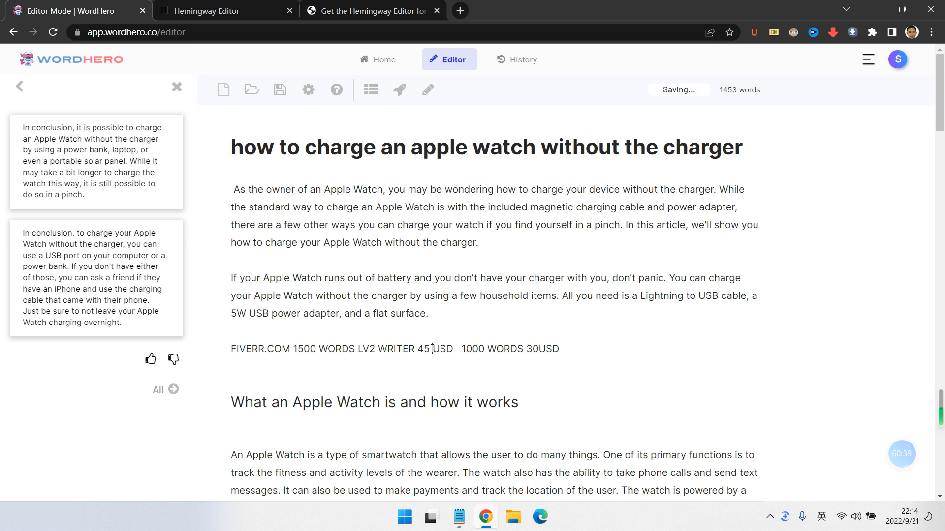
{"action": "key", "text": "BackSpace"}
Step: Put a plus sign between the two rates on the Fiverr line and append "+ 500 words 15sud"
{"action": "left_click", "coordinate": [601, 339]}
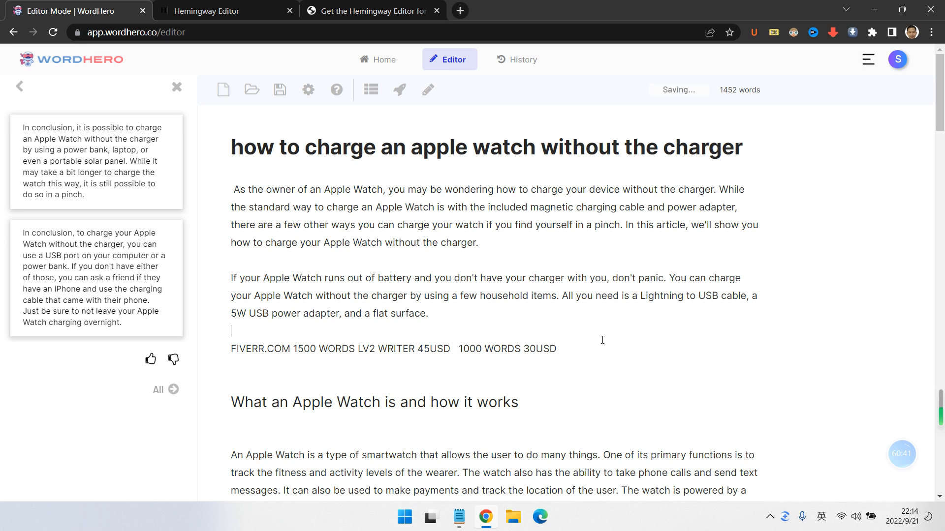
{"action": "left_click", "coordinate": [586, 347]}
{"action": "left_click", "coordinate": [458, 348]}
{"action": "type", "text": "+"}
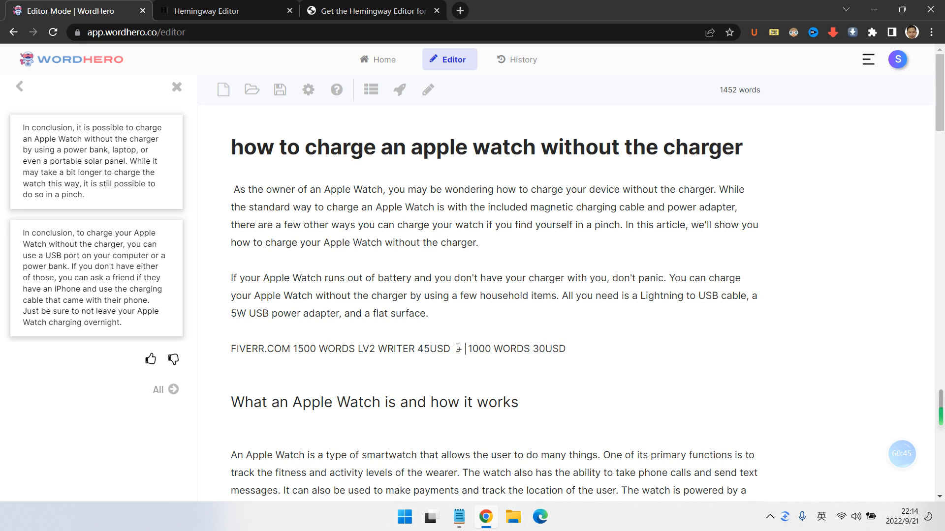
{"action": "left_click", "coordinate": [663, 348]}
{"action": "type", "text": "+ 500 words 10"}
{"action": "key", "text": "BackSpace"}
{"action": "type", "text": "5sud"}
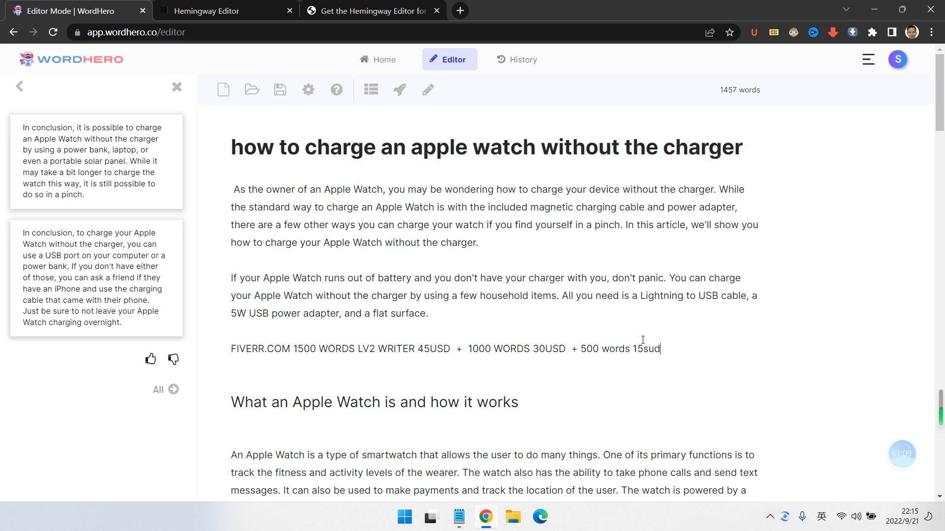
Step: Close the generated conclusions and look over the article title and the "What an Apple Watch is and how it works" heading
{"action": "left_click", "coordinate": [178, 88]}
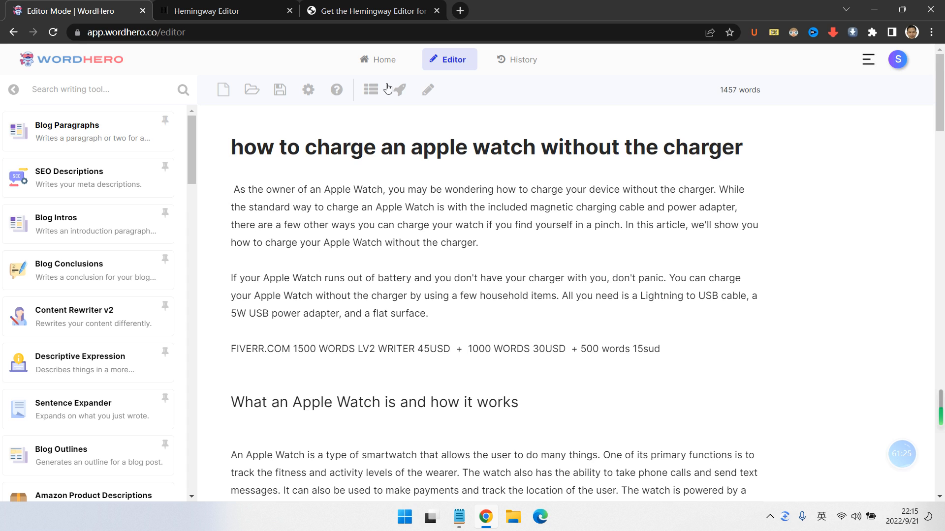
{"action": "left_click_drag", "start_coordinate": [299, 148], "coordinate": [217, 156]}
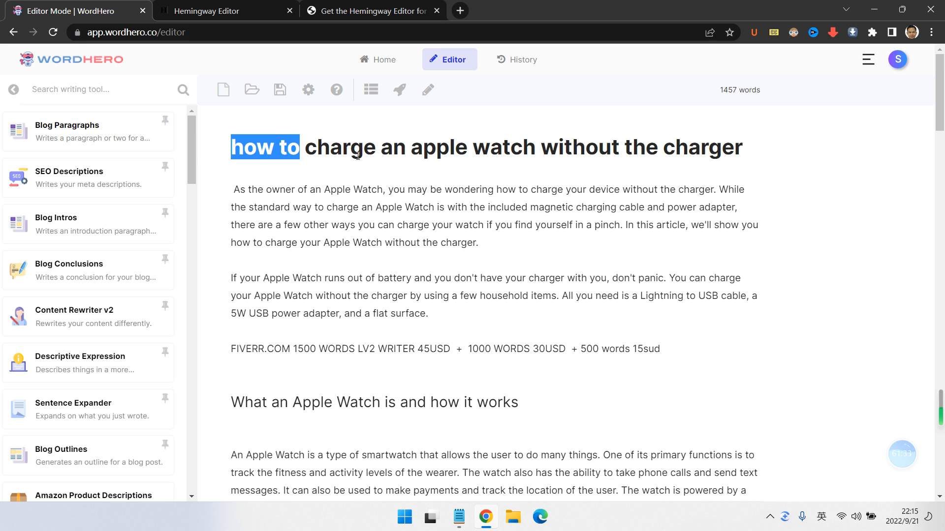
{"action": "scroll", "coordinate": [345, 278], "scroll_direction": "down", "scroll_amount": 3}
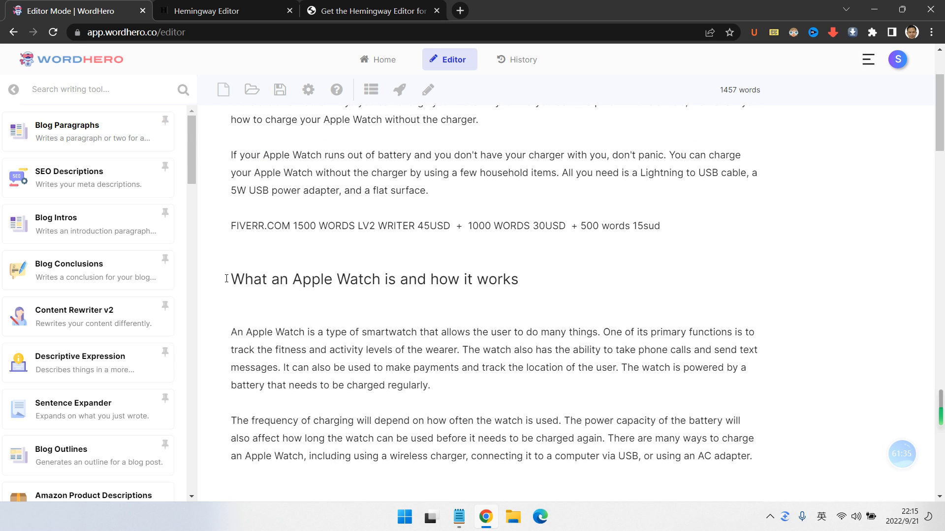
{"action": "left_click_drag", "start_coordinate": [226, 279], "coordinate": [526, 279]}
{"action": "left_click", "coordinate": [553, 276]}
{"action": "scroll", "coordinate": [281, 193], "scroll_direction": "up", "scroll_amount": 3}
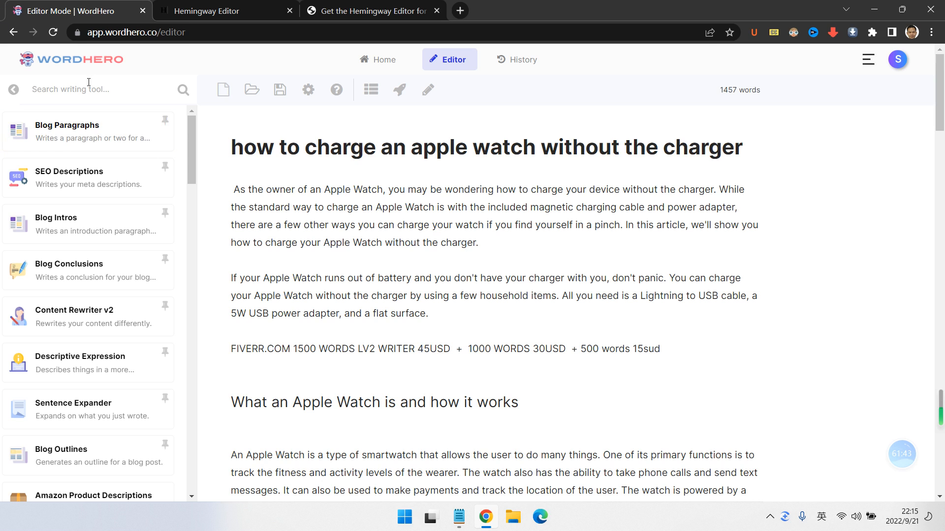
Step: Browse the list of writing tools from Blog Paragraphs down to the Facebook Ads and FAQs tools
{"action": "scroll", "coordinate": [128, 202], "scroll_direction": "down", "scroll_amount": 7}
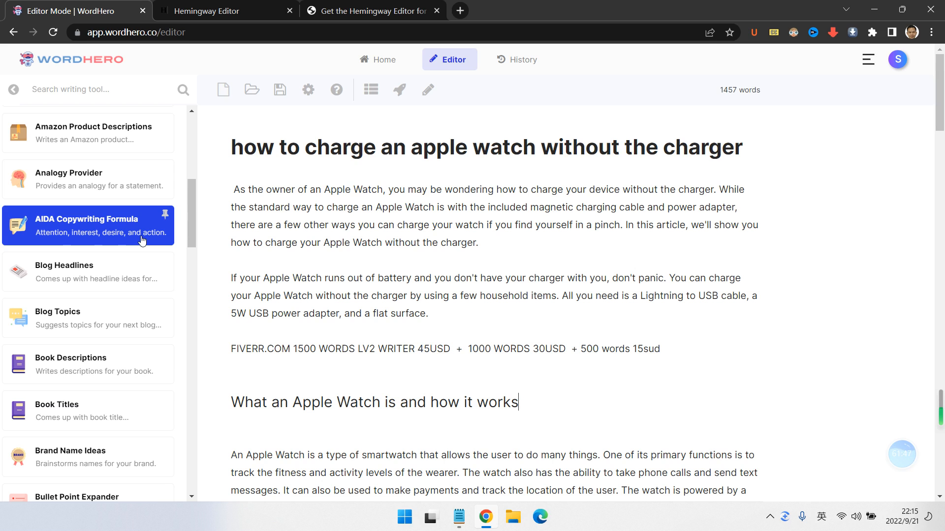
{"action": "scroll", "coordinate": [61, 271], "scroll_direction": "down", "scroll_amount": 3}
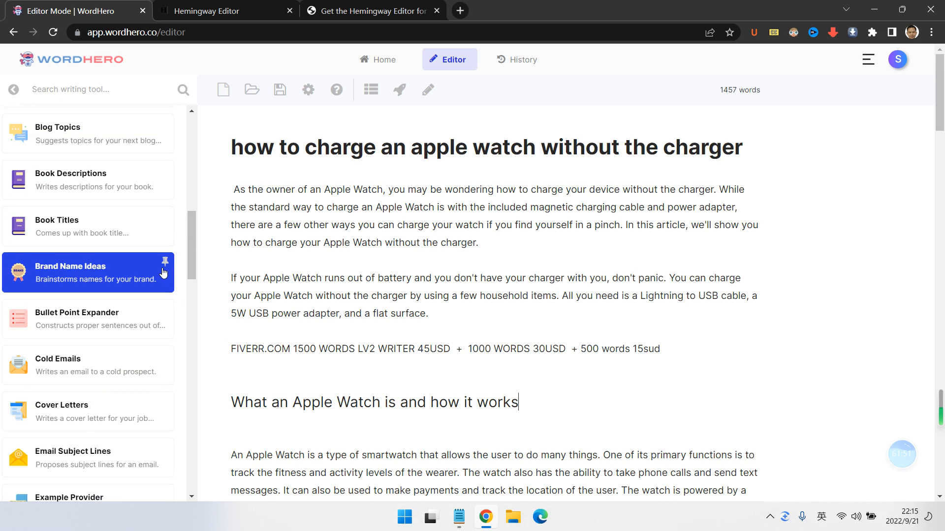
{"action": "scroll", "coordinate": [164, 272], "scroll_direction": "down", "scroll_amount": 2}
{"action": "scroll", "coordinate": [94, 345], "scroll_direction": "up", "scroll_amount": 7}
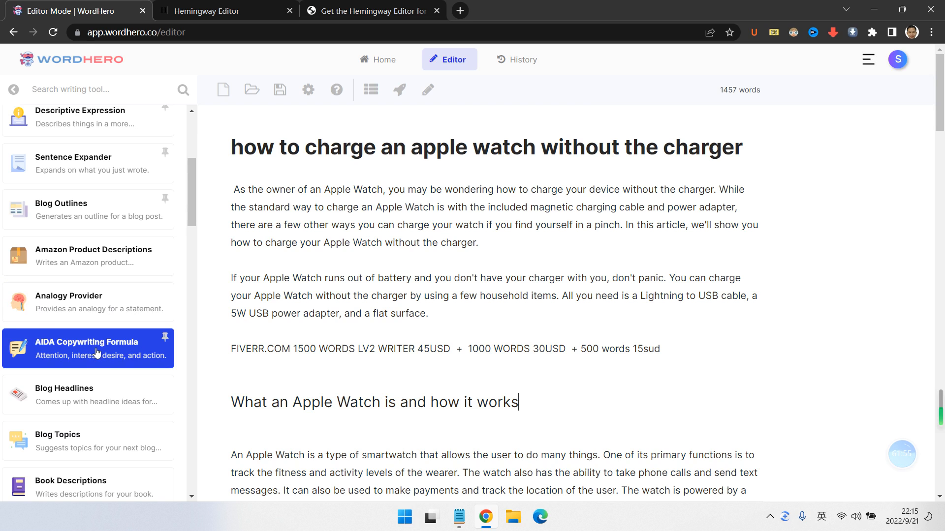
{"action": "scroll", "coordinate": [97, 353], "scroll_direction": "down", "scroll_amount": 2}
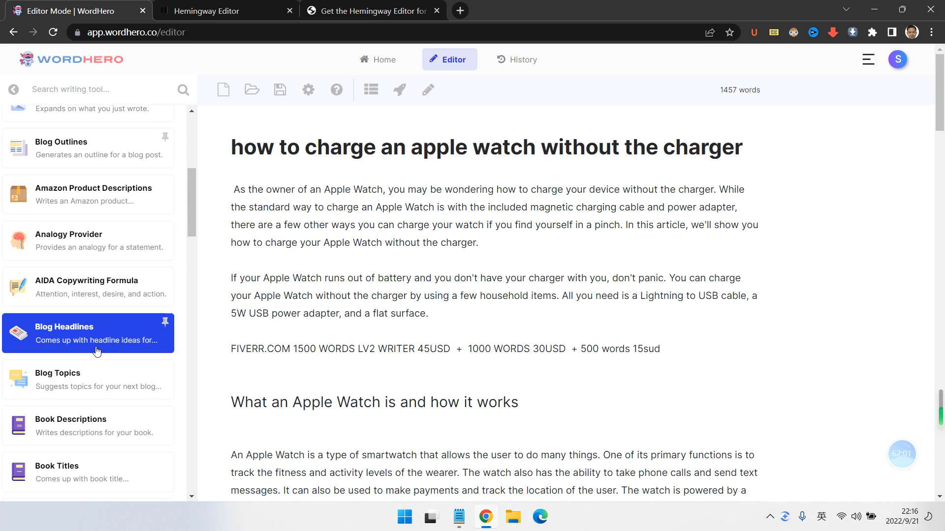
{"action": "scroll", "coordinate": [97, 351], "scroll_direction": "down", "scroll_amount": 14}
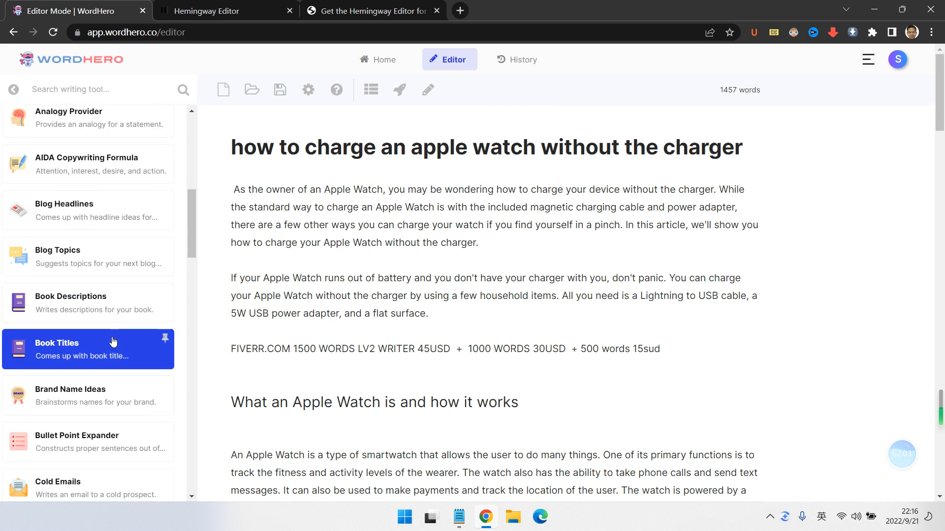
{"action": "scroll", "coordinate": [116, 335], "scroll_direction": "down", "scroll_amount": 4}
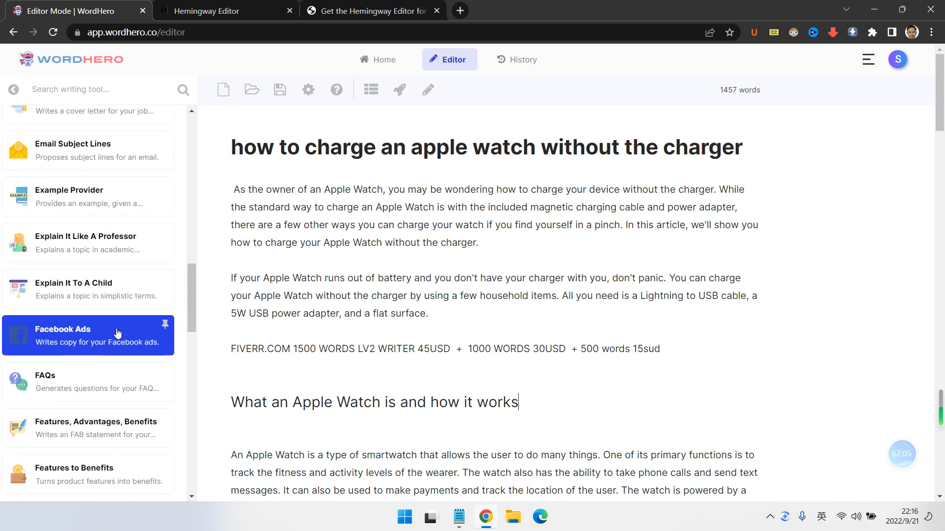
Step: Search the writing tools for "HSO" and shorten the search term to "HS"
{"action": "left_click", "coordinate": [57, 89]}
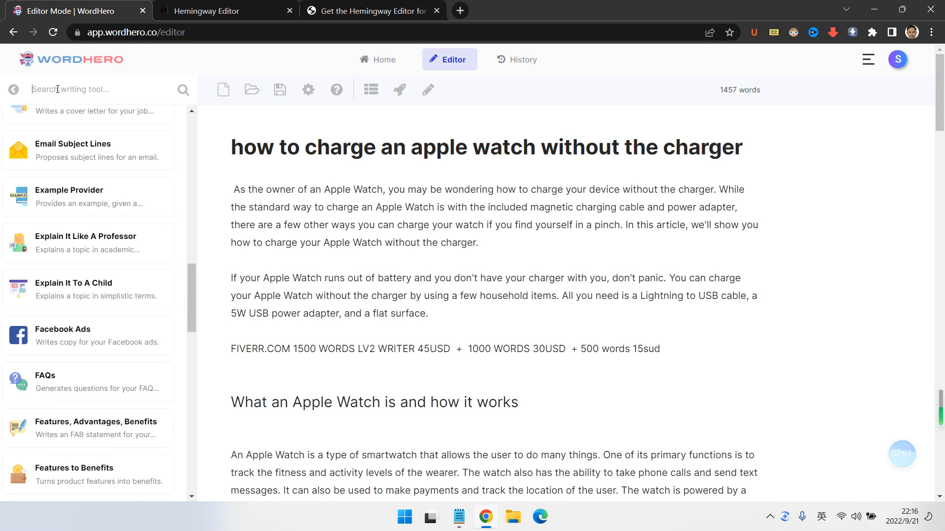
{"action": "type", "text": "HSO"}
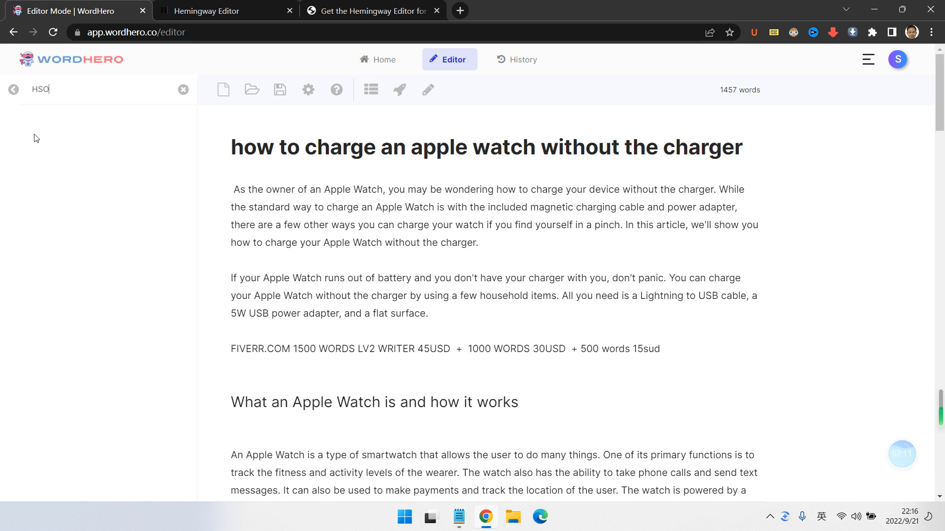
{"action": "key", "text": "BackSpace"}
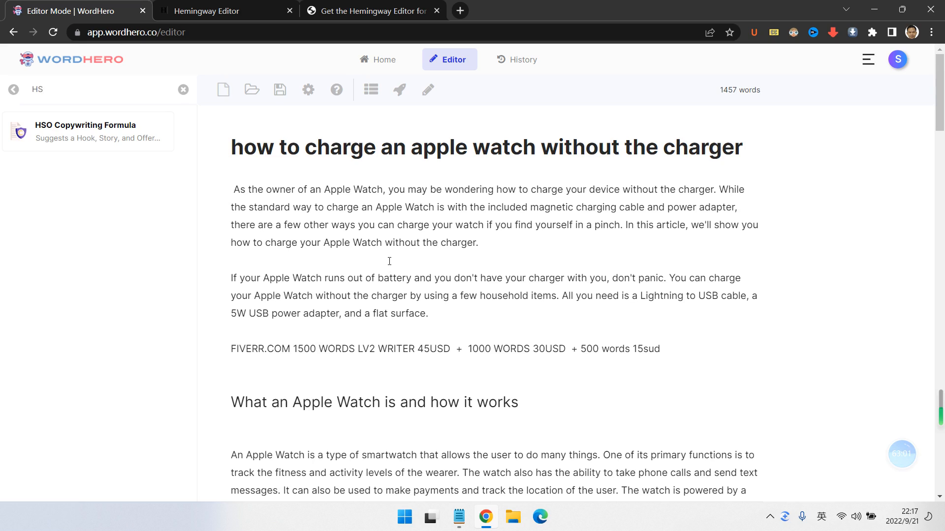
Step: Review the article from the introduction through the charging steps to the conclusion and return to the title
{"action": "scroll", "coordinate": [413, 269], "scroll_direction": "down", "scroll_amount": 20}
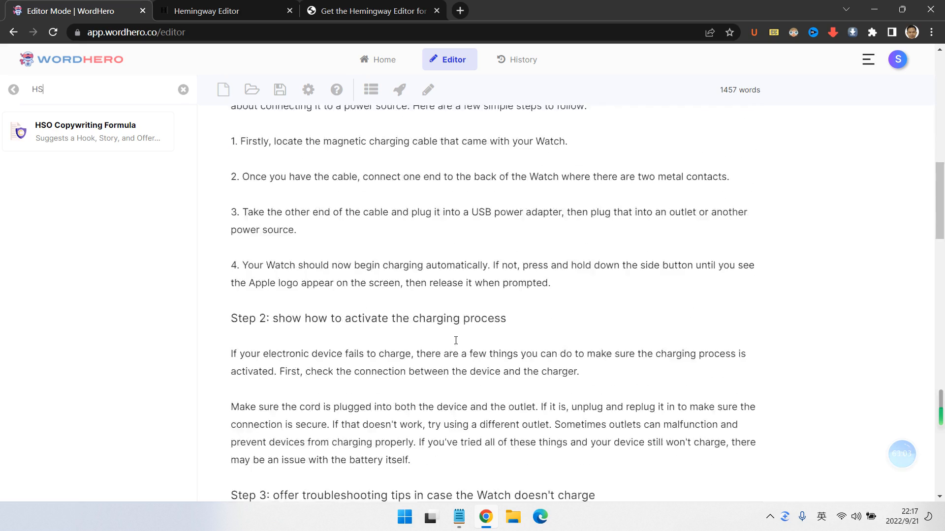
{"action": "scroll", "coordinate": [457, 339], "scroll_direction": "down", "scroll_amount": 13}
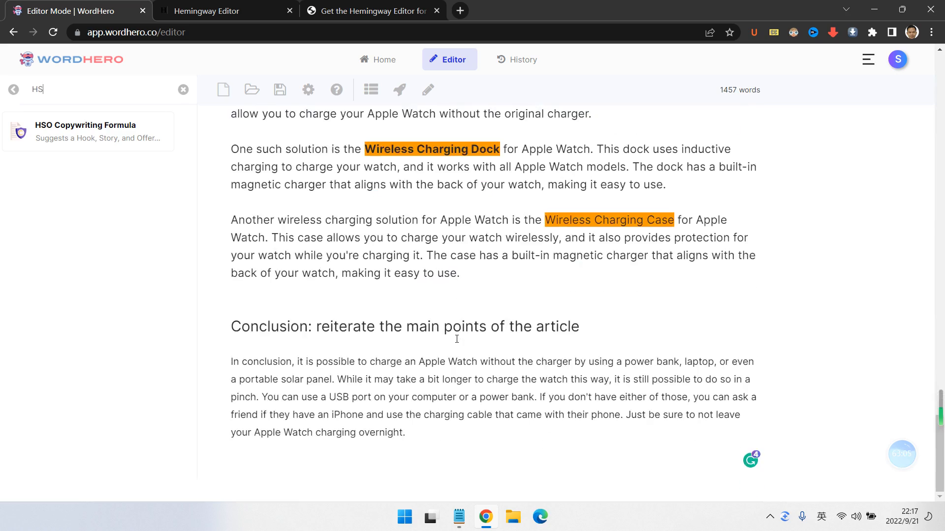
{"action": "scroll", "coordinate": [457, 339], "scroll_direction": "up", "scroll_amount": 20}
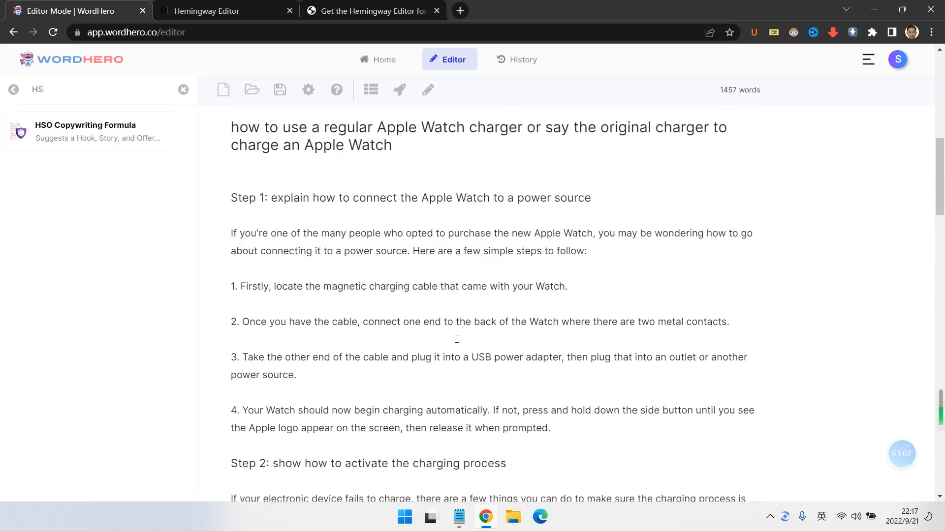
{"action": "scroll", "coordinate": [457, 339], "scroll_direction": "up", "scroll_amount": 7}
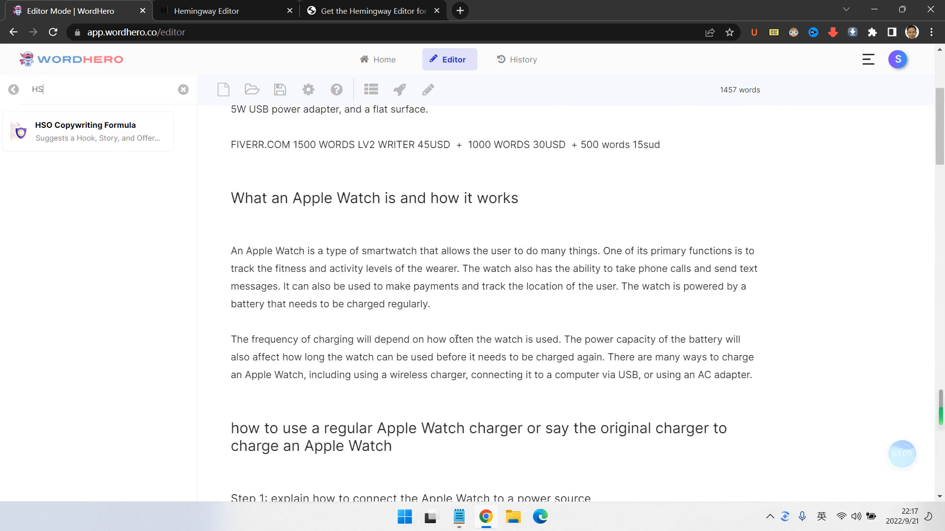
{"action": "scroll", "coordinate": [456, 339], "scroll_direction": "down", "scroll_amount": 7}
{"action": "scroll", "coordinate": [457, 339], "scroll_direction": "down", "scroll_amount": 4}
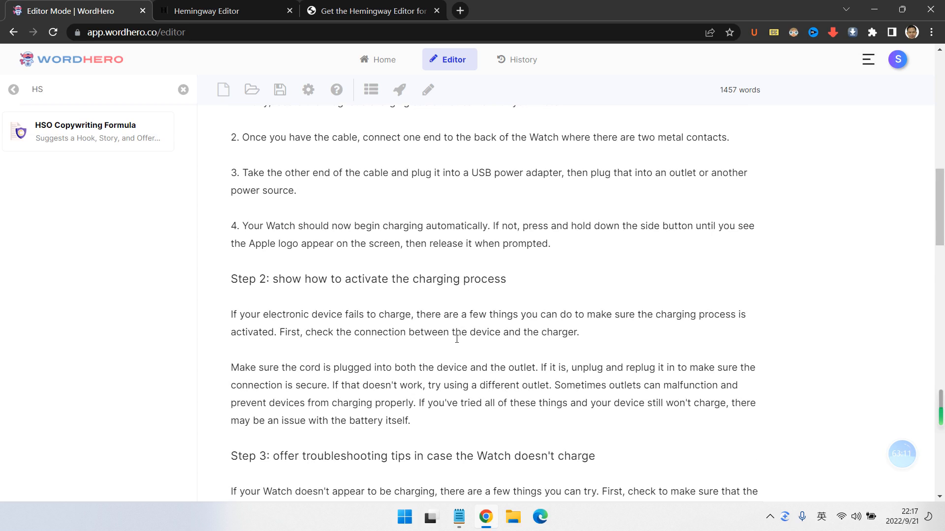
{"action": "scroll", "coordinate": [457, 339], "scroll_direction": "down", "scroll_amount": 4}
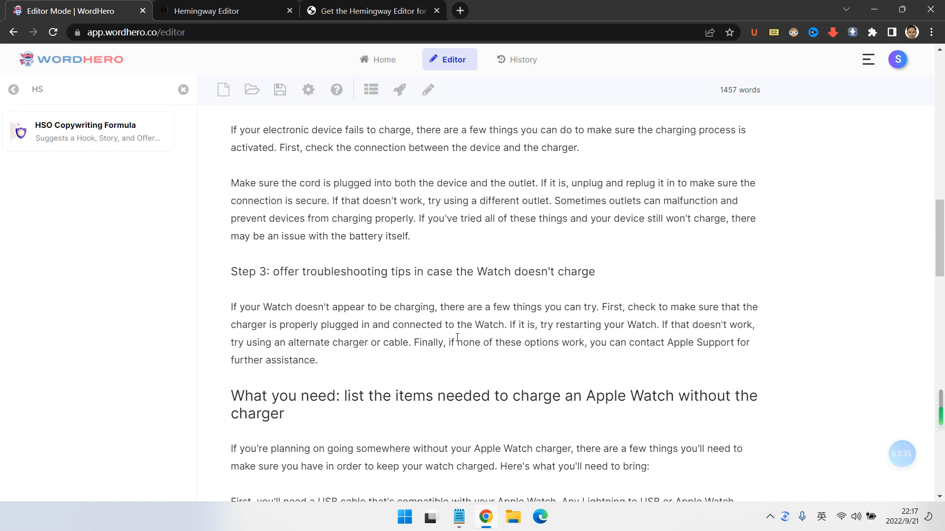
{"action": "scroll", "coordinate": [457, 338], "scroll_direction": "up", "scroll_amount": 15}
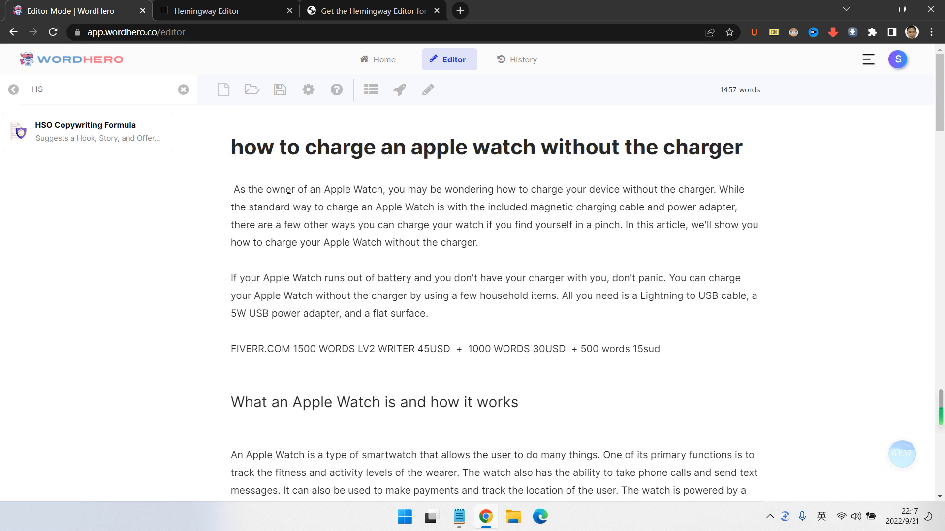
Step: Look over the article title and the "What an Apple Watch is and how it works" section
{"action": "left_click_drag", "start_coordinate": [230, 148], "coordinate": [799, 152]}
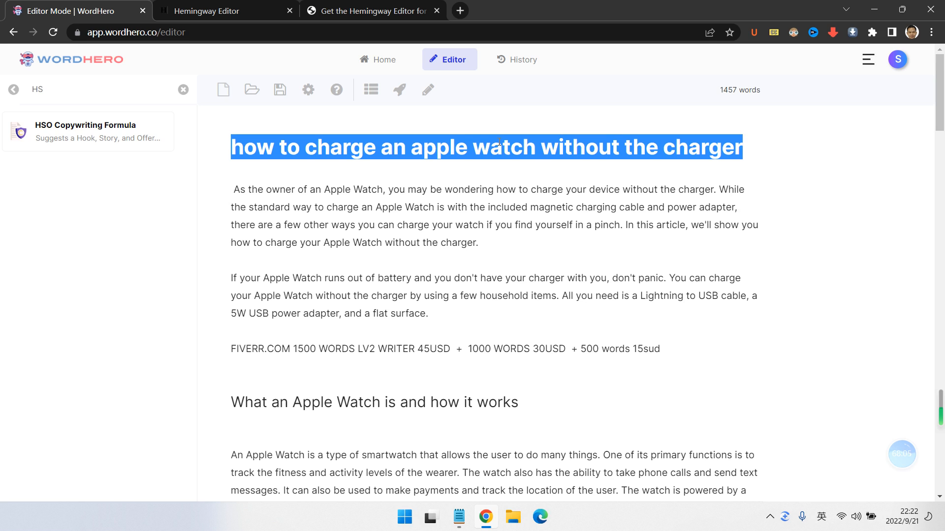
{"action": "left_click", "coordinate": [450, 145]}
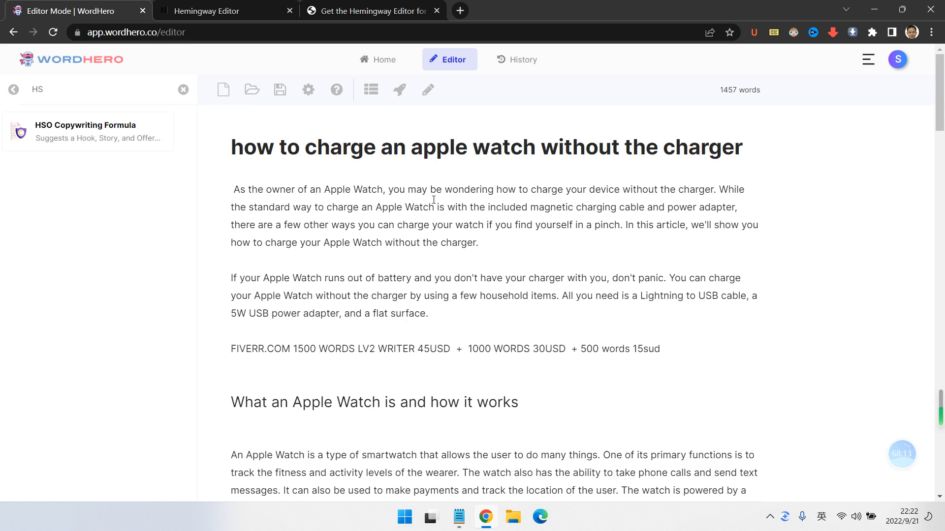
{"action": "scroll", "coordinate": [412, 297], "scroll_direction": "down", "scroll_amount": 1}
{"action": "scroll", "coordinate": [413, 297], "scroll_direction": "down", "scroll_amount": 2}
{"action": "left_click_drag", "start_coordinate": [280, 219], "coordinate": [289, 219]}
{"action": "left_click", "coordinate": [670, 217]}
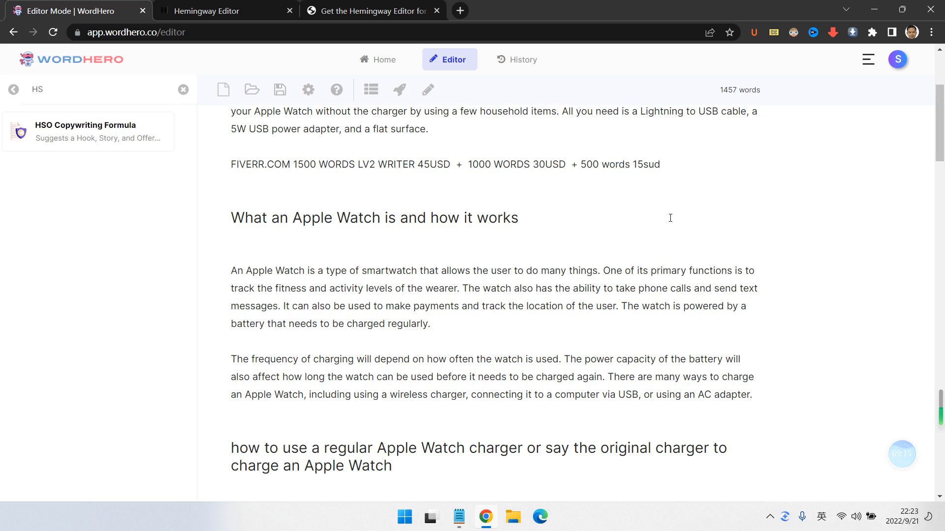
Step: Copy the whole WordHero article and paste it into the Hemingway Editor in place of the existing text
{"action": "scroll", "coordinate": [670, 218], "scroll_direction": "down", "scroll_amount": 11}
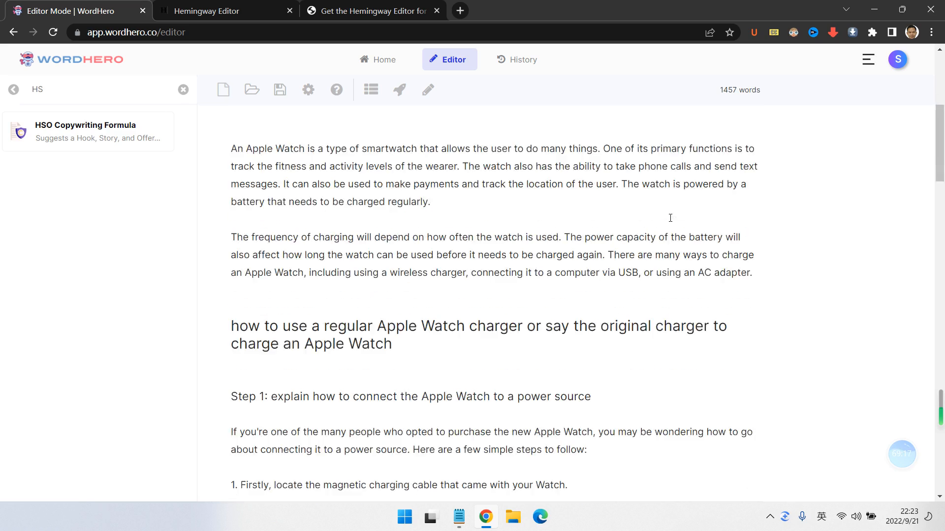
{"action": "scroll", "coordinate": [638, 217], "scroll_direction": "down", "scroll_amount": 20}
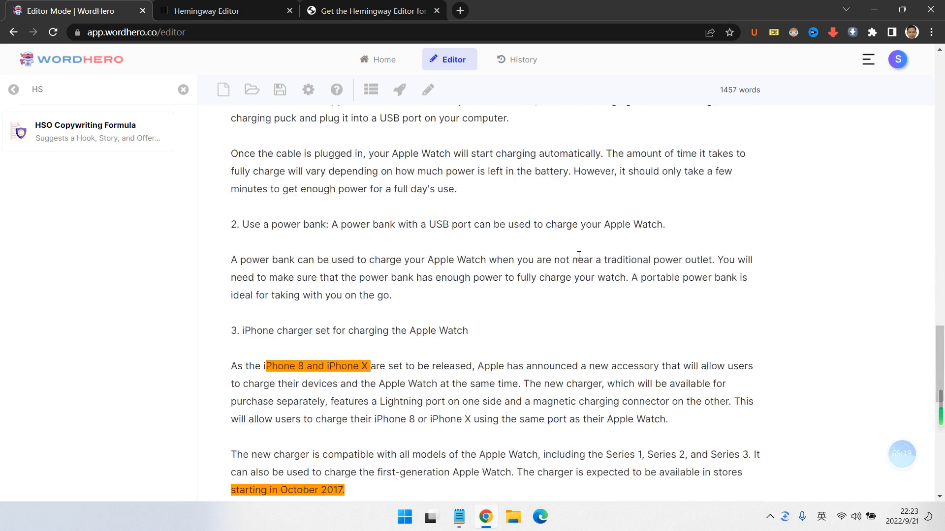
{"action": "scroll", "coordinate": [520, 244], "scroll_direction": "up", "scroll_amount": 1}
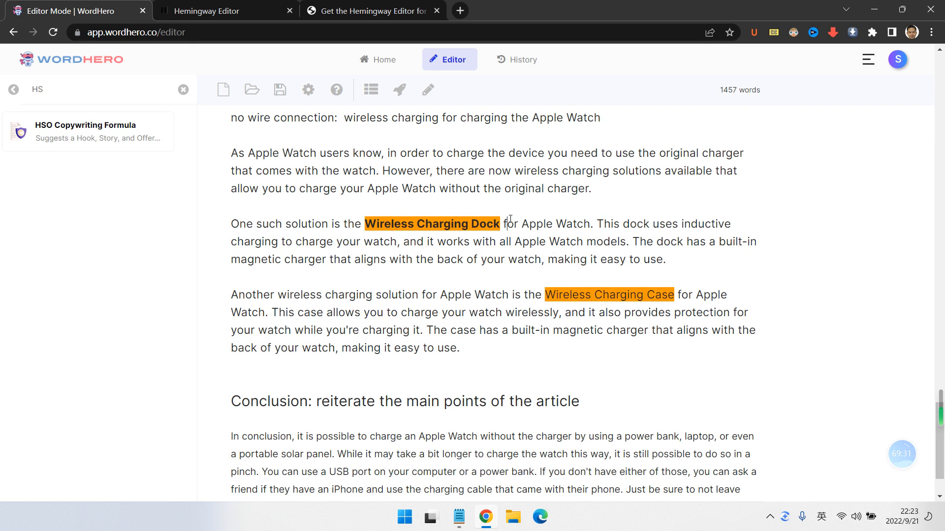
{"action": "key", "text": "ctrl+a"}
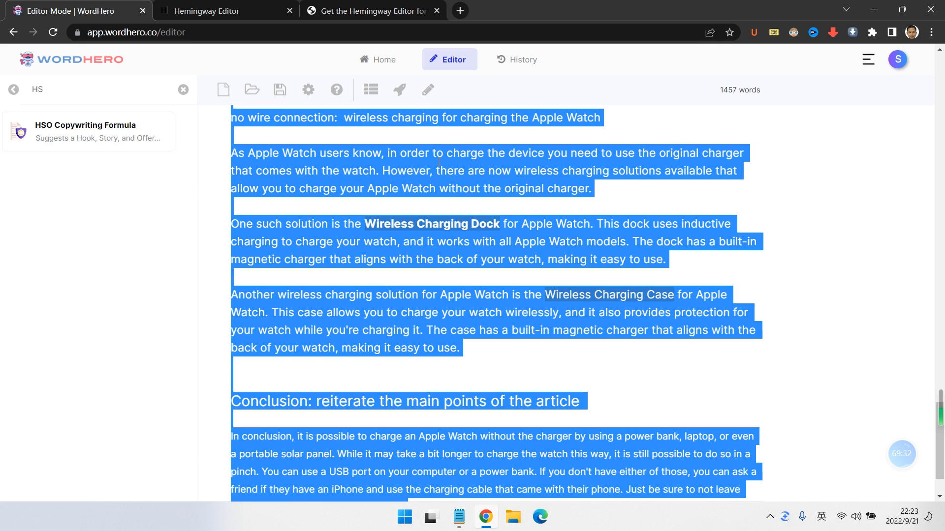
{"action": "left_click", "coordinate": [397, 7]}
{"action": "left_click", "coordinate": [212, 16]}
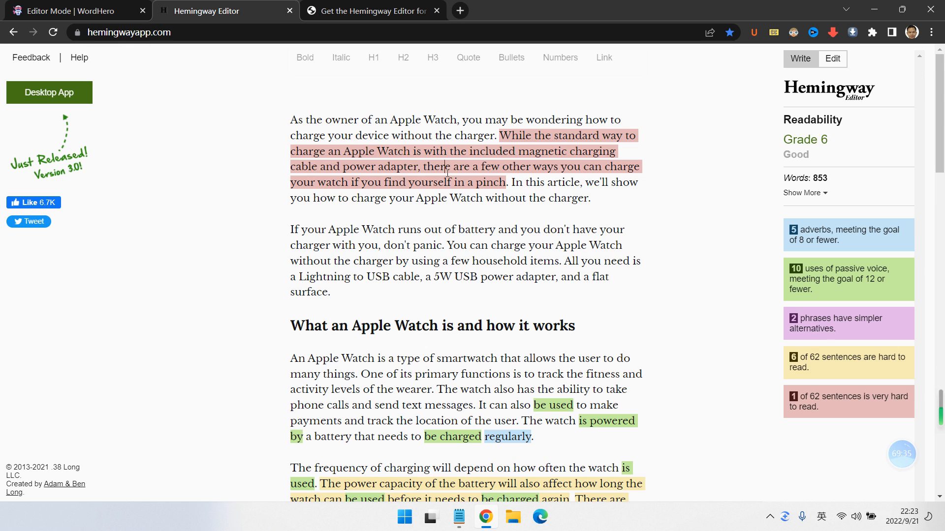
{"action": "key", "text": "ctrl+a"}
{"action": "key", "text": "BackSpace"}
{"action": "key", "text": "ctrl+v"}
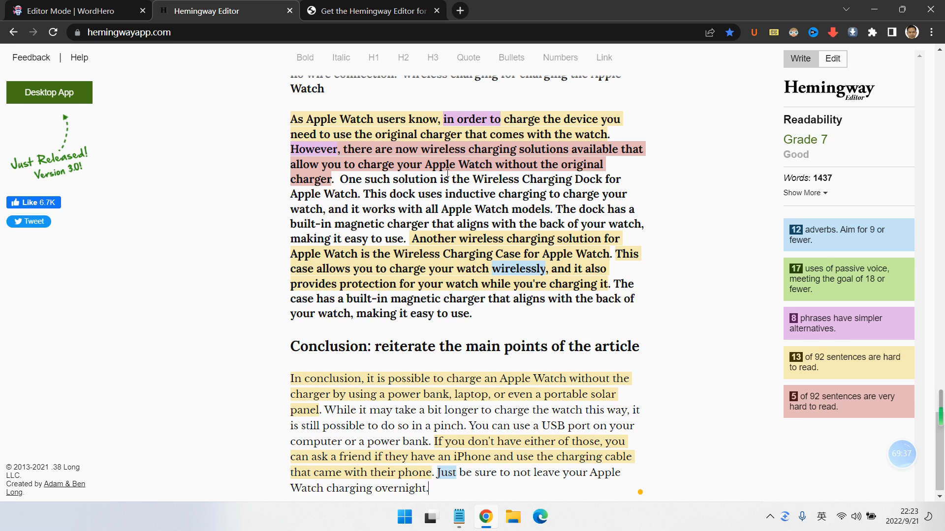
Step: Examine the very hard to read sentences in the iPhone charger section and the "What you need" section
{"action": "scroll", "coordinate": [816, 303], "scroll_direction": "up", "scroll_amount": 5}
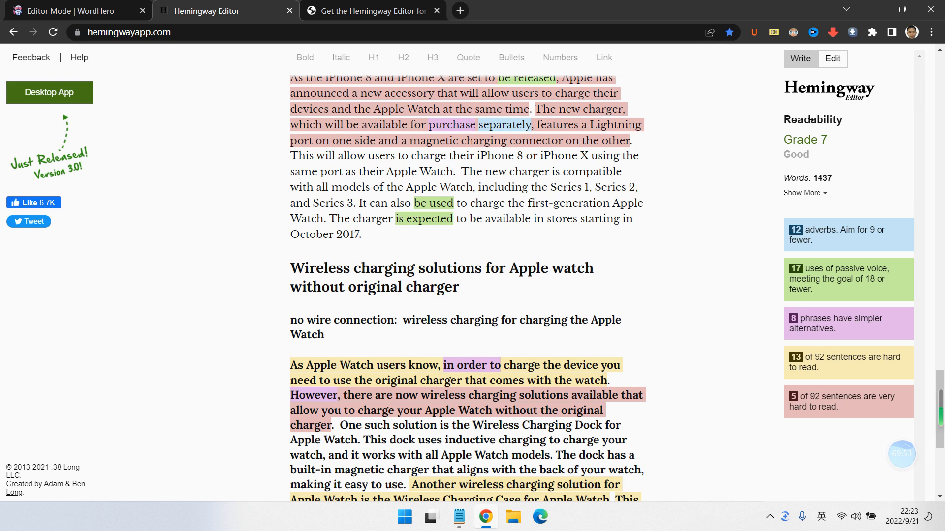
{"action": "scroll", "coordinate": [443, 246], "scroll_direction": "up", "scroll_amount": 4}
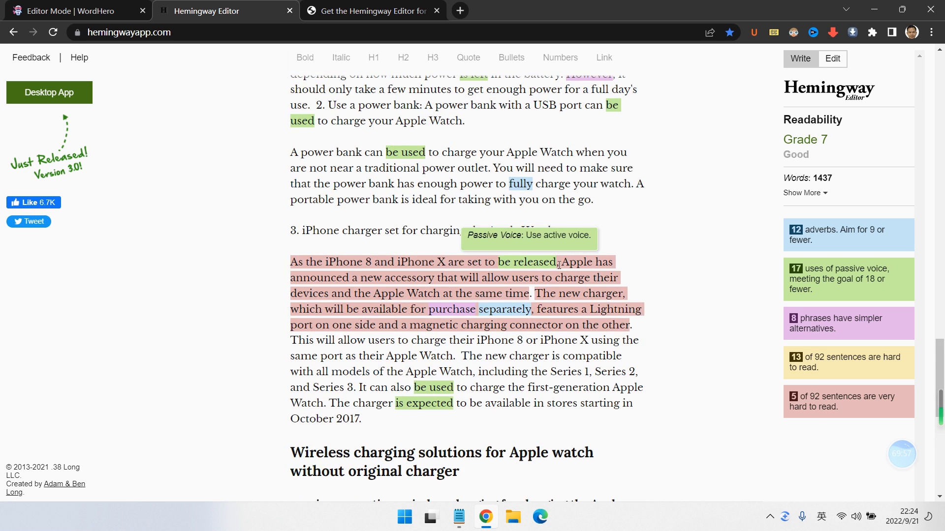
{"action": "left_click", "coordinate": [551, 328], "text": "shift"}
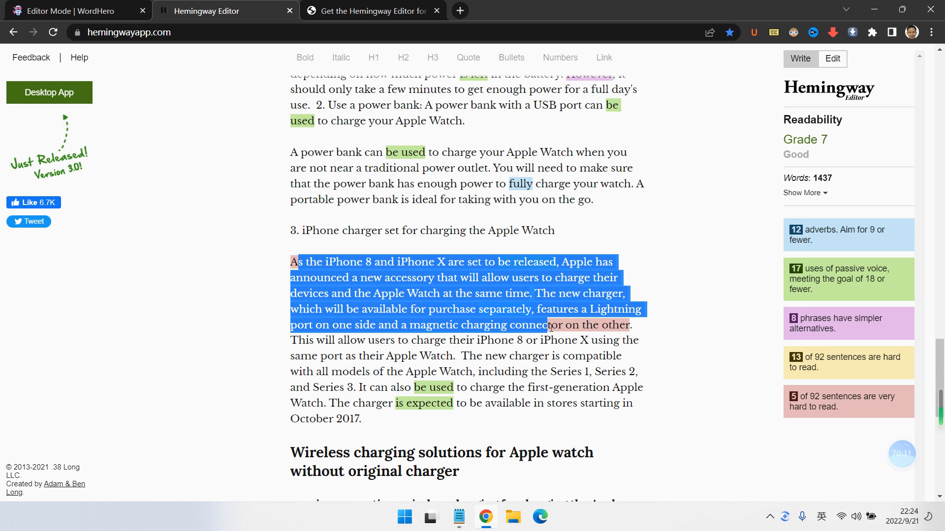
{"action": "scroll", "coordinate": [500, 257], "scroll_direction": "up", "scroll_amount": 10}
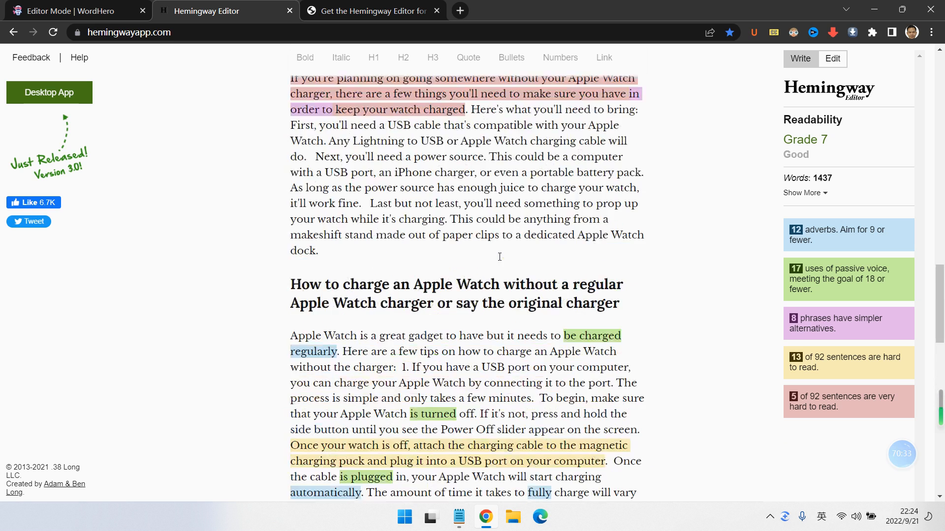
{"action": "scroll", "coordinate": [499, 256], "scroll_direction": "up", "scroll_amount": 1}
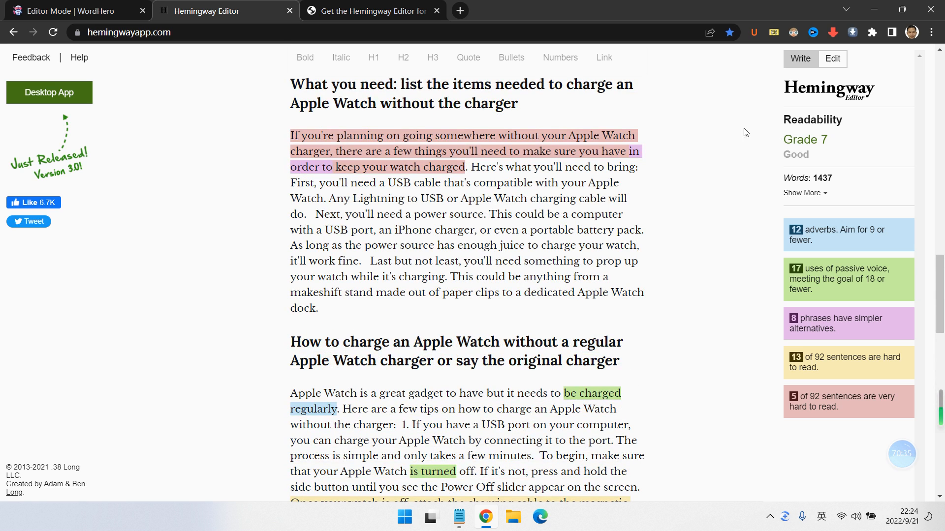
Step: Check the readability rating against the highlighted sentences in the introduction and the section on how an Apple Watch works
{"action": "scroll", "coordinate": [844, 141], "scroll_direction": "up", "scroll_amount": 20}
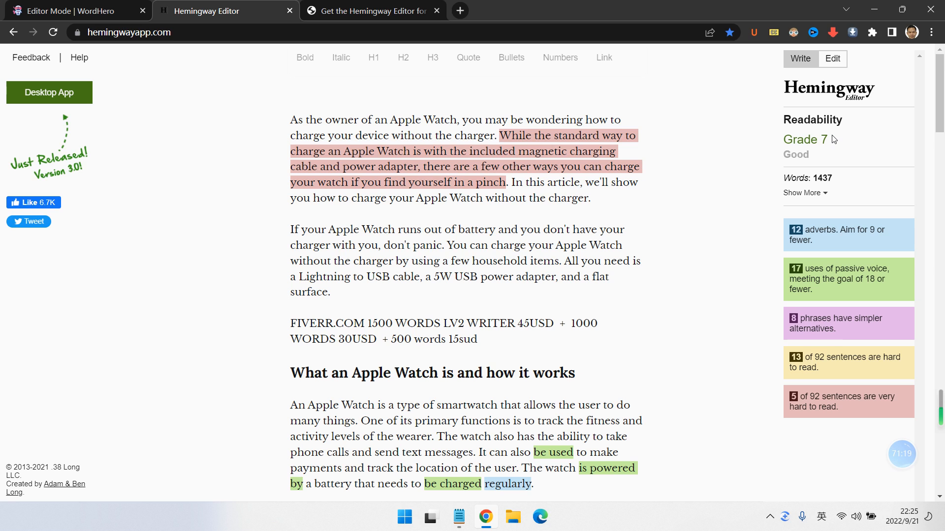
{"action": "scroll", "coordinate": [672, 243], "scroll_direction": "down", "scroll_amount": 1}
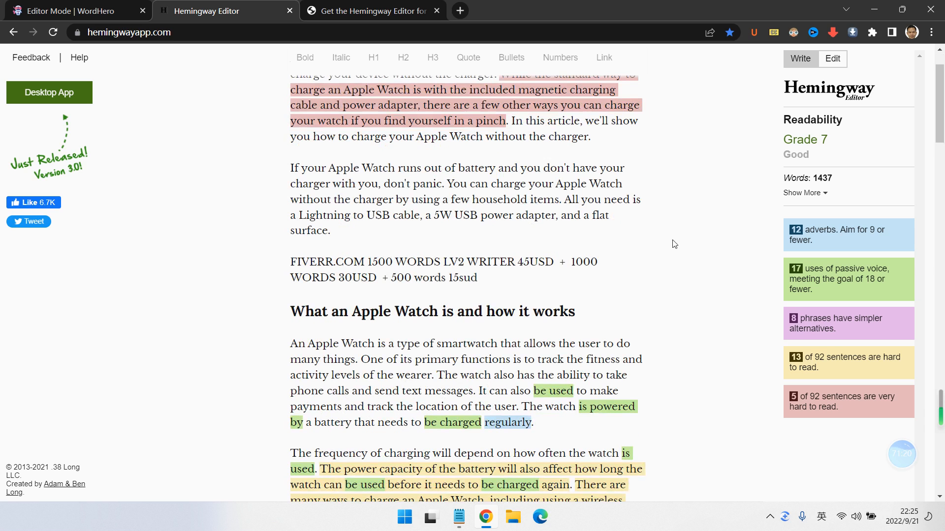
{"action": "left_click", "coordinate": [540, 231]}
{"action": "scroll", "coordinate": [816, 385], "scroll_direction": "down", "scroll_amount": 1}
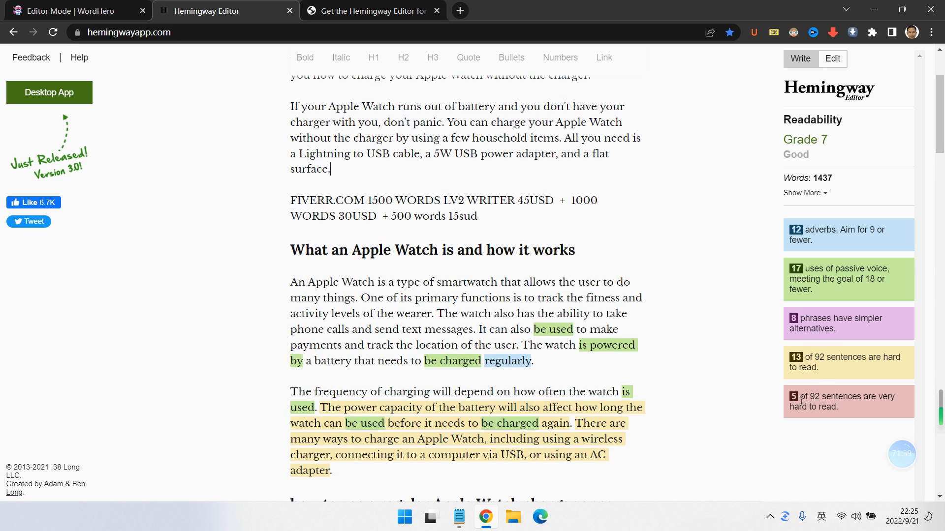
{"action": "scroll", "coordinate": [738, 389], "scroll_direction": "up", "scroll_amount": 2}
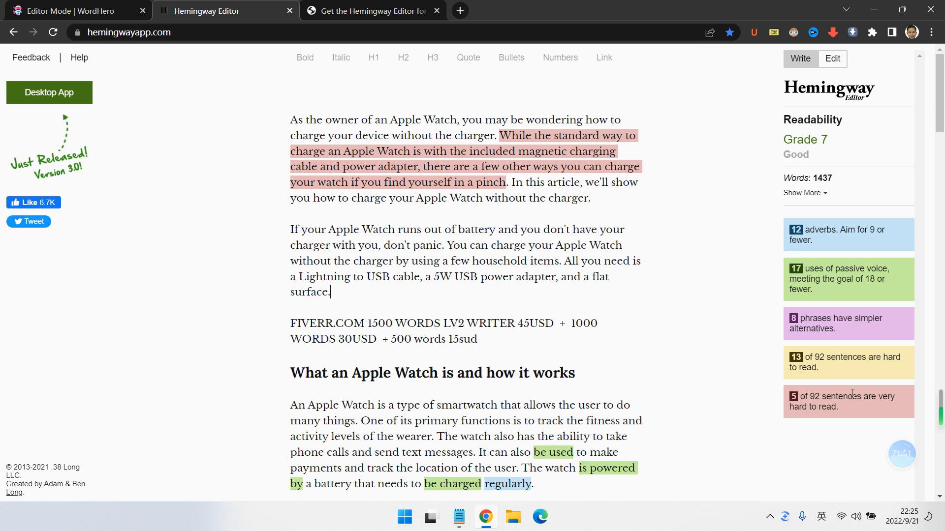
Step: Expand the detailed text statistics and review the highlighted sentences down to the conclusion
{"action": "left_click", "coordinate": [829, 197]}
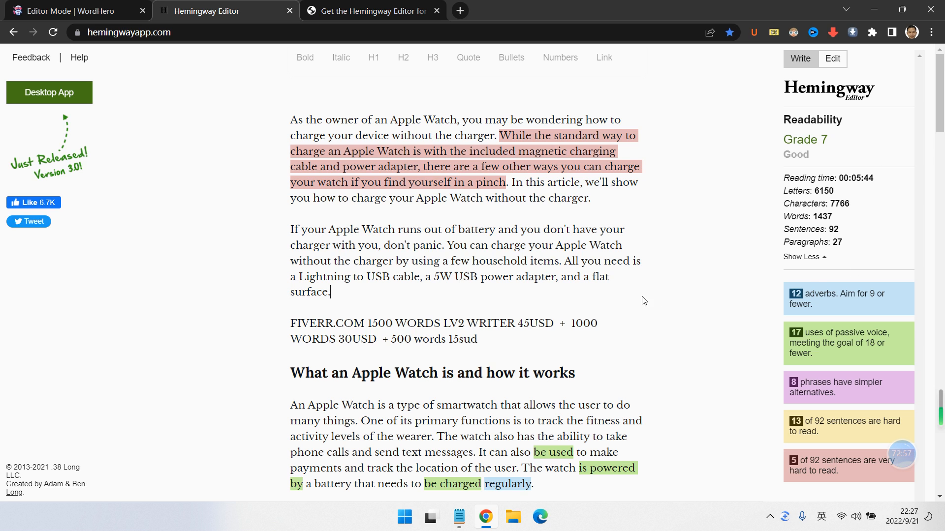
{"action": "scroll", "coordinate": [541, 290], "scroll_direction": "down", "scroll_amount": 2}
{"action": "scroll", "coordinate": [467, 276], "scroll_direction": "up", "scroll_amount": 2}
{"action": "scroll", "coordinate": [397, 270], "scroll_direction": "down", "scroll_amount": 2}
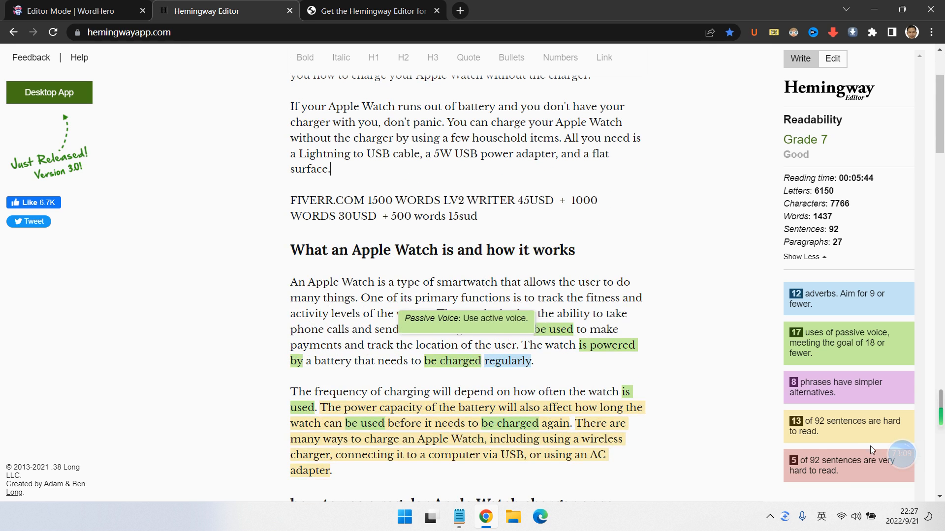
{"action": "scroll", "coordinate": [422, 236], "scroll_direction": "down", "scroll_amount": 20}
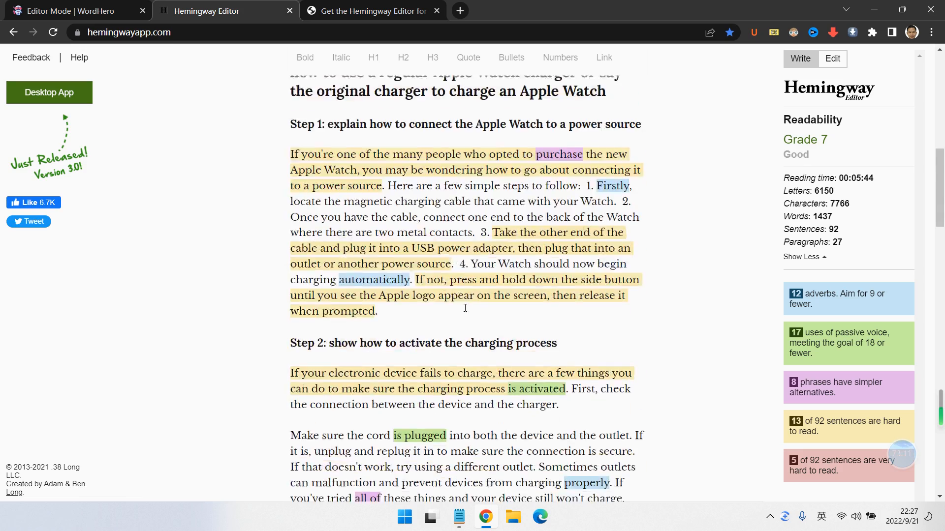
{"action": "scroll", "coordinate": [493, 300], "scroll_direction": "down", "scroll_amount": 10}
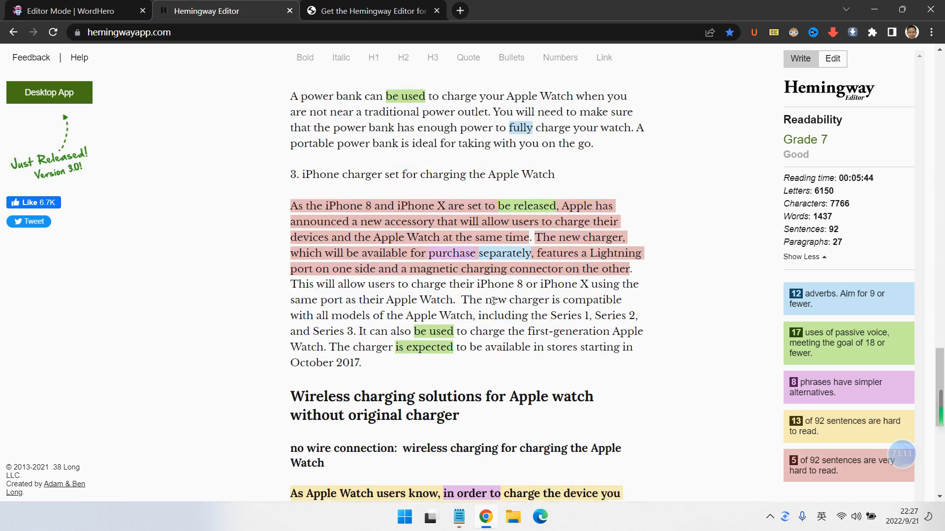
{"action": "scroll", "coordinate": [493, 301], "scroll_direction": "down", "scroll_amount": 8}
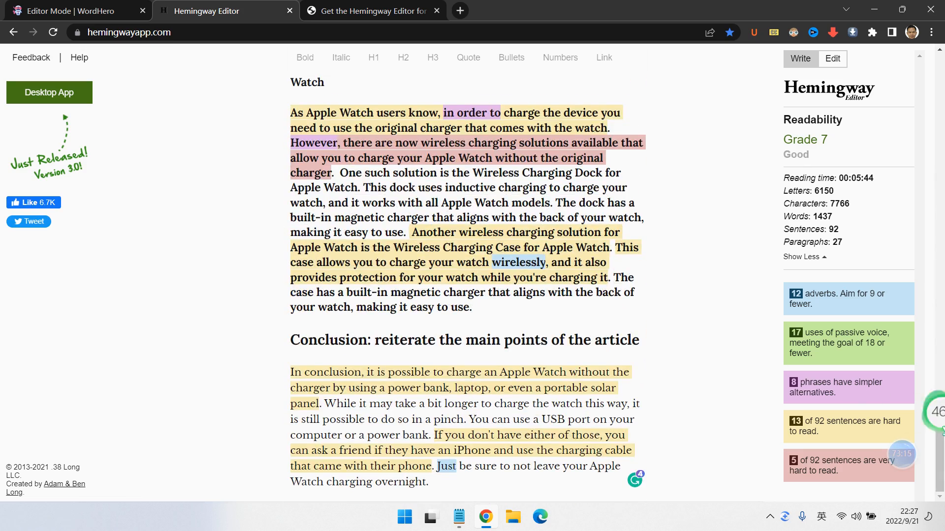